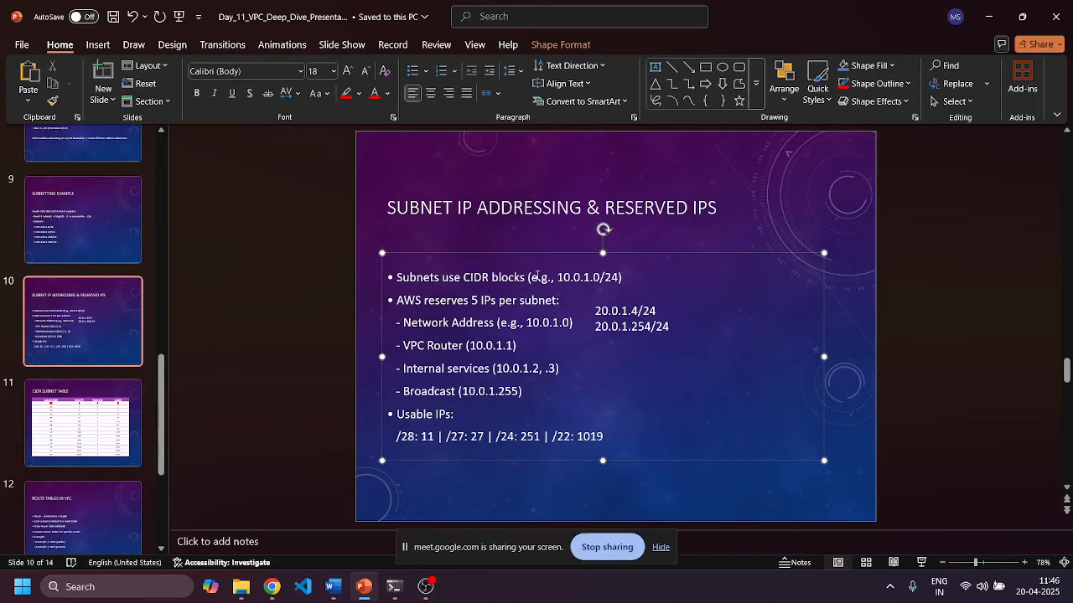
Delete the 20.0.1.4/24 and 20.0.1.254/24 side-note text box from slide 10.
left_click_drag(569, 277, 624, 274)
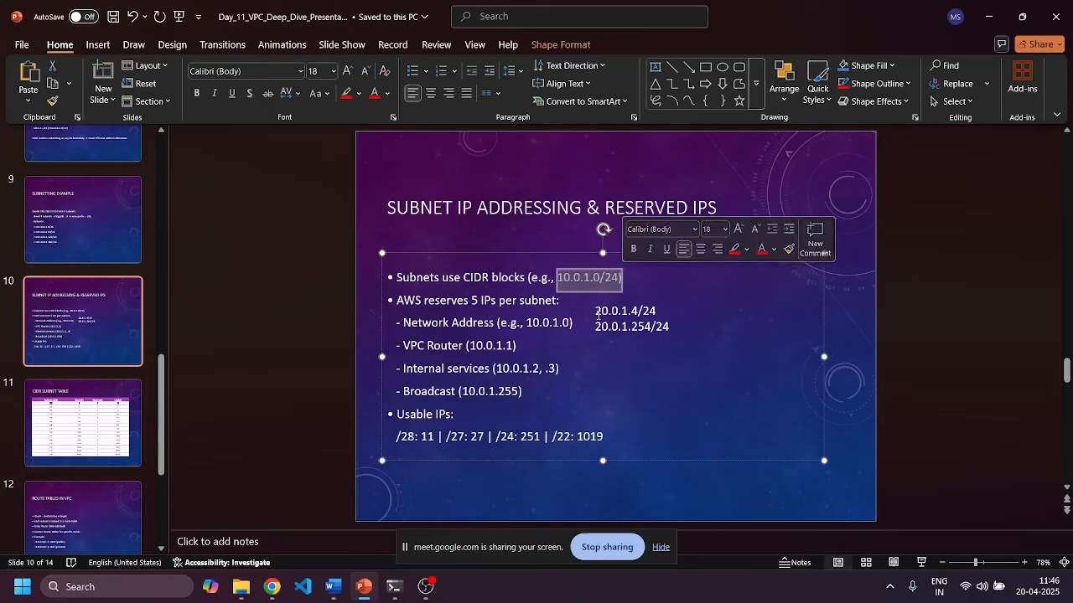
left_click_drag(596, 311, 665, 314)
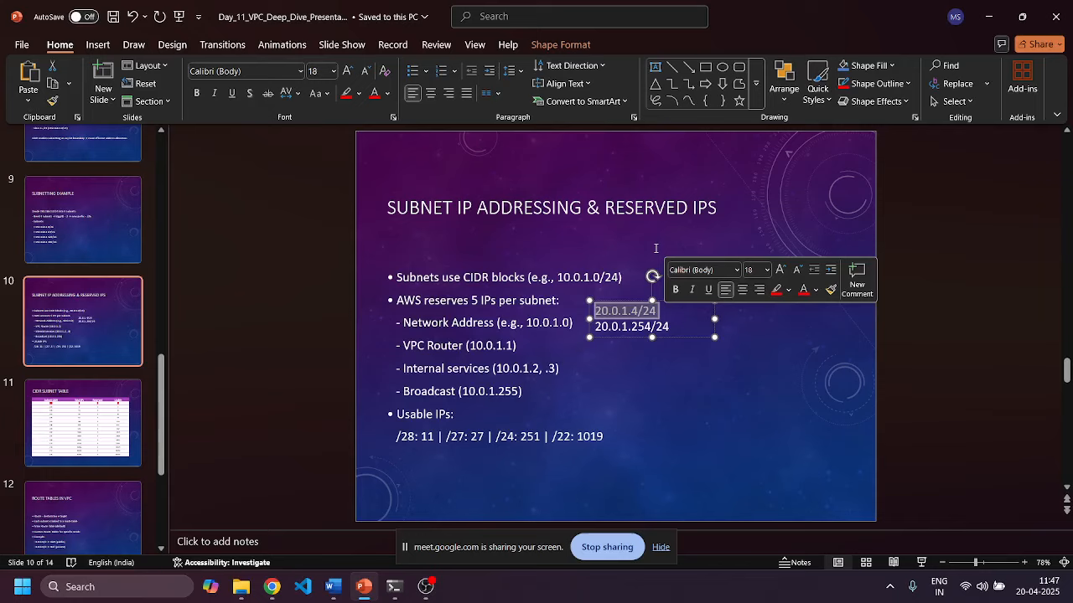
left_click(631, 265)
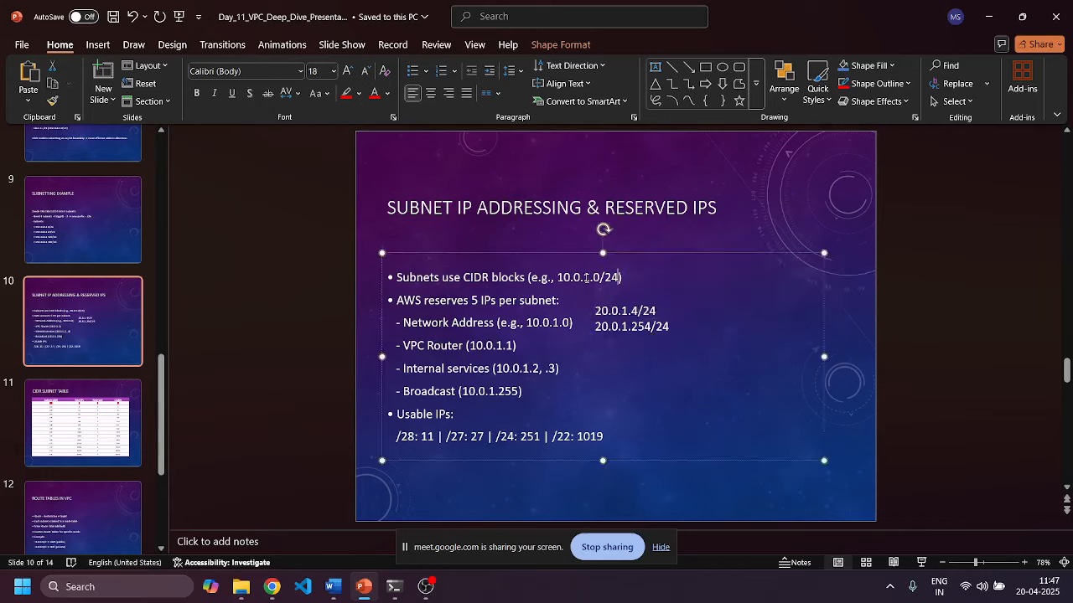
left_click(616, 310)
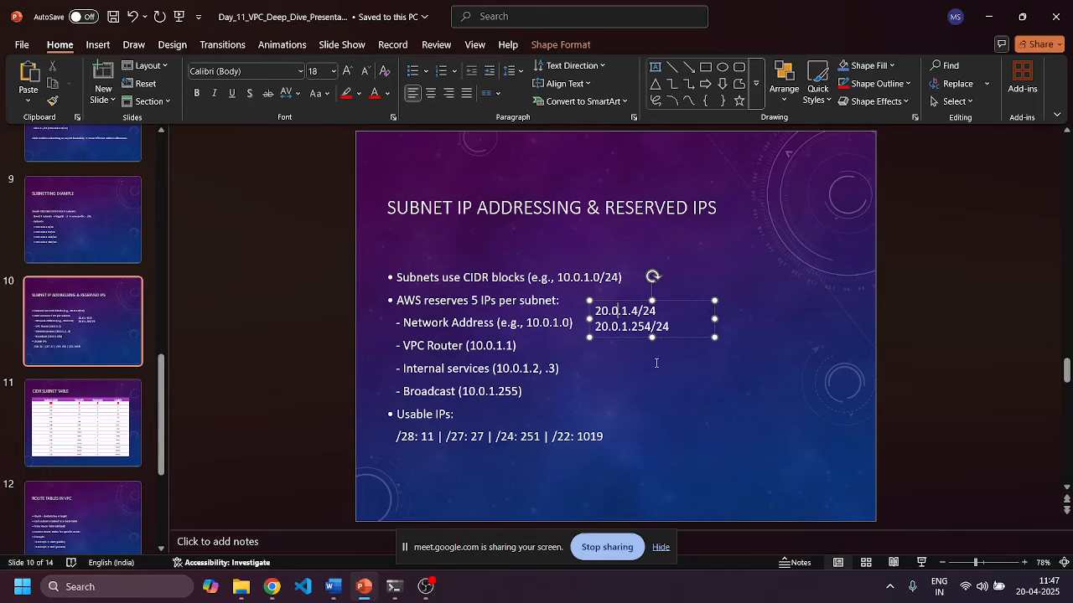
left_click(656, 372)
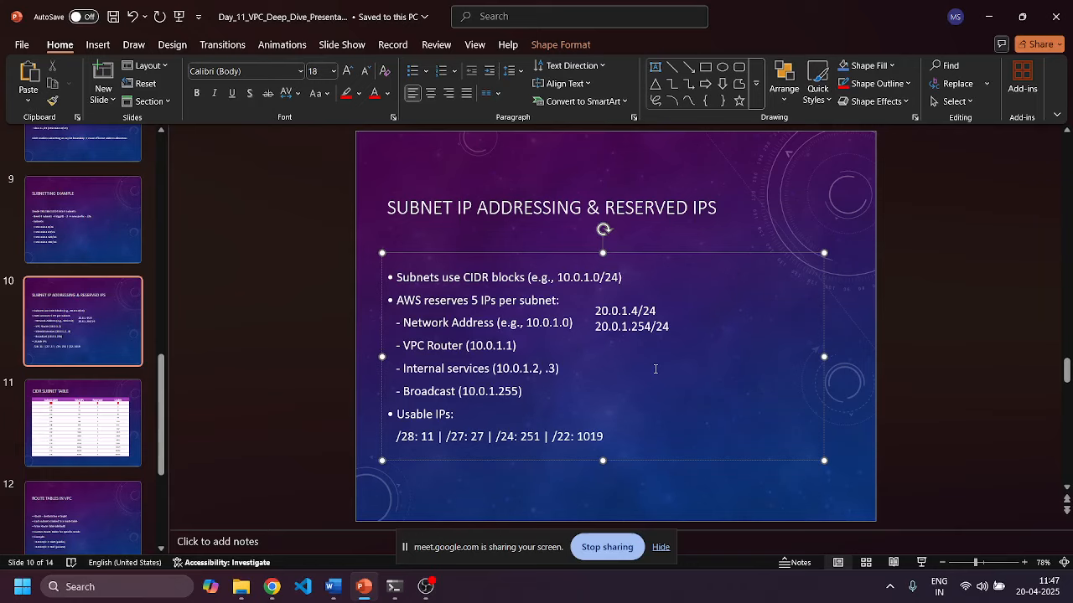
left_click(686, 323)
key("Delete")
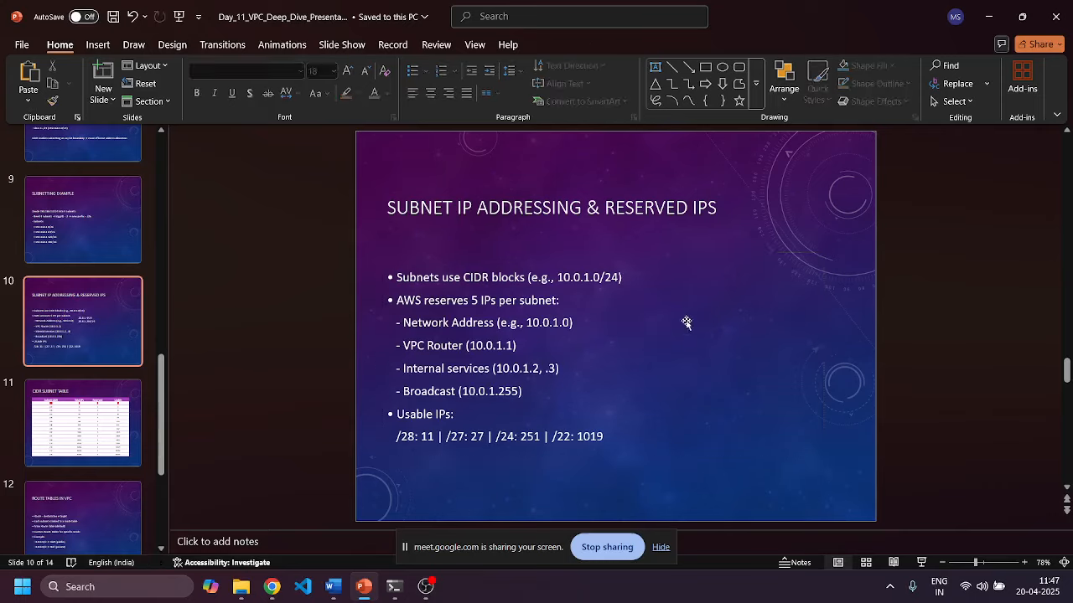
Go to the Example Scenario slide, then bring the browser's VPC console window forward.
scroll(91, 442, "down", 4)
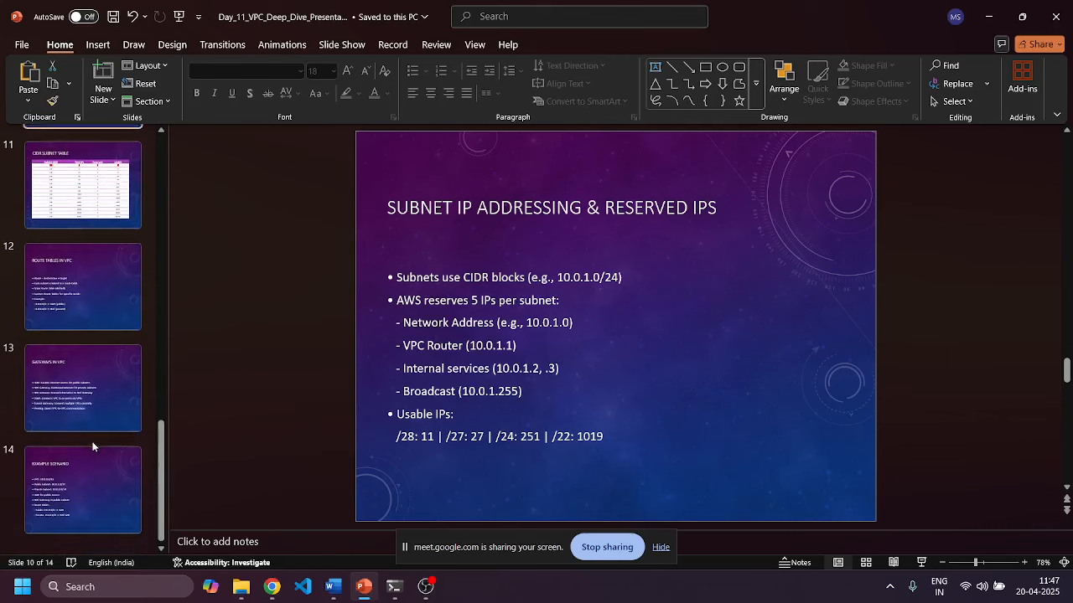
left_click(83, 469)
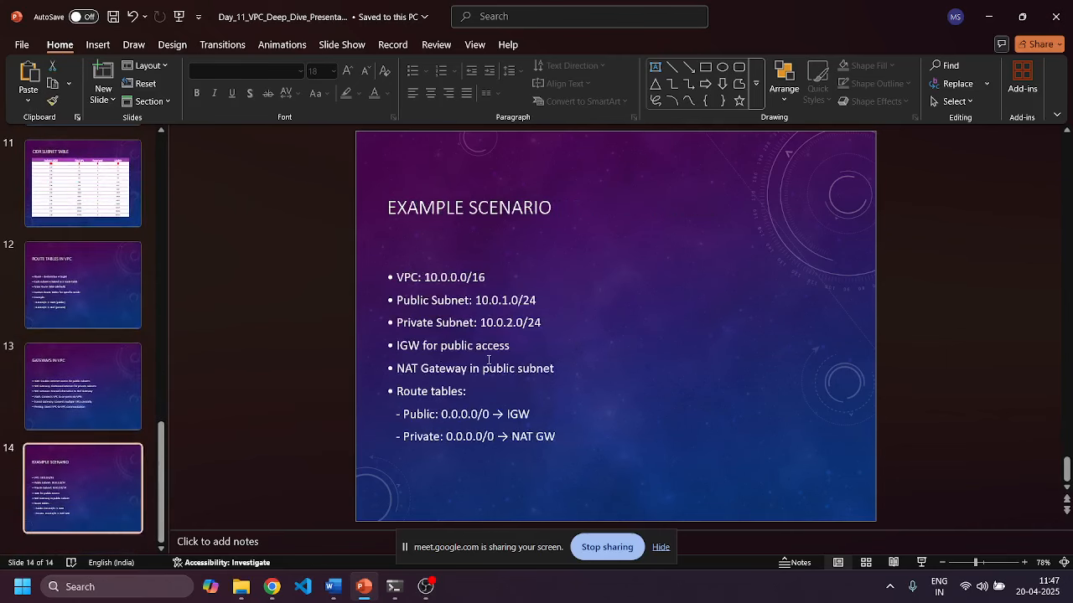
left_click(271, 587)
left_click(236, 533)
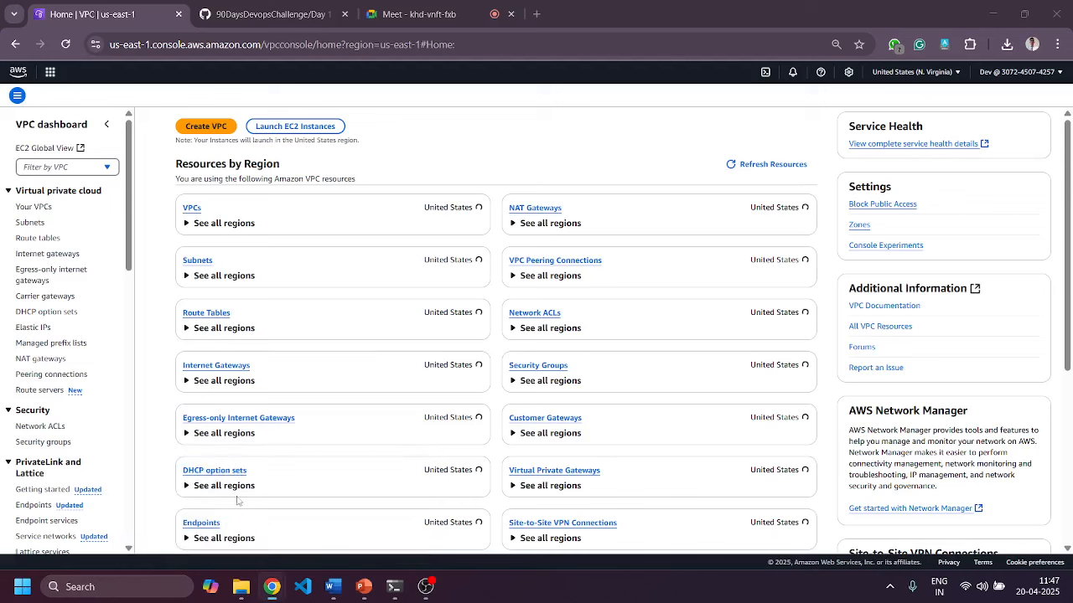
Sign back in as the IAM user, resubmitting the password after the first attempt fails.
left_click(51, 72)
left_click(11, 74)
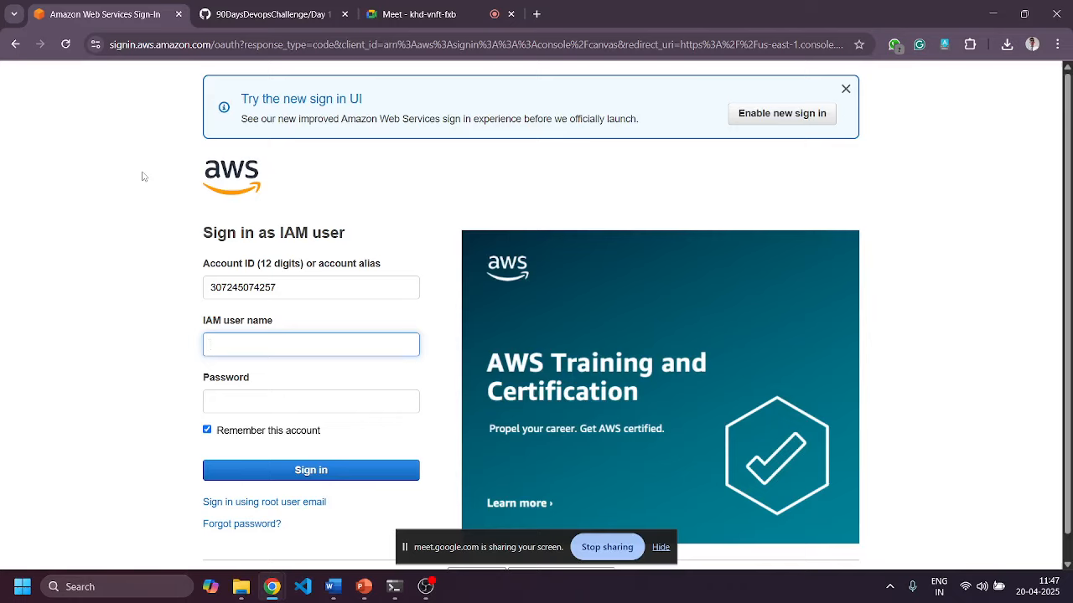
key("Tab")
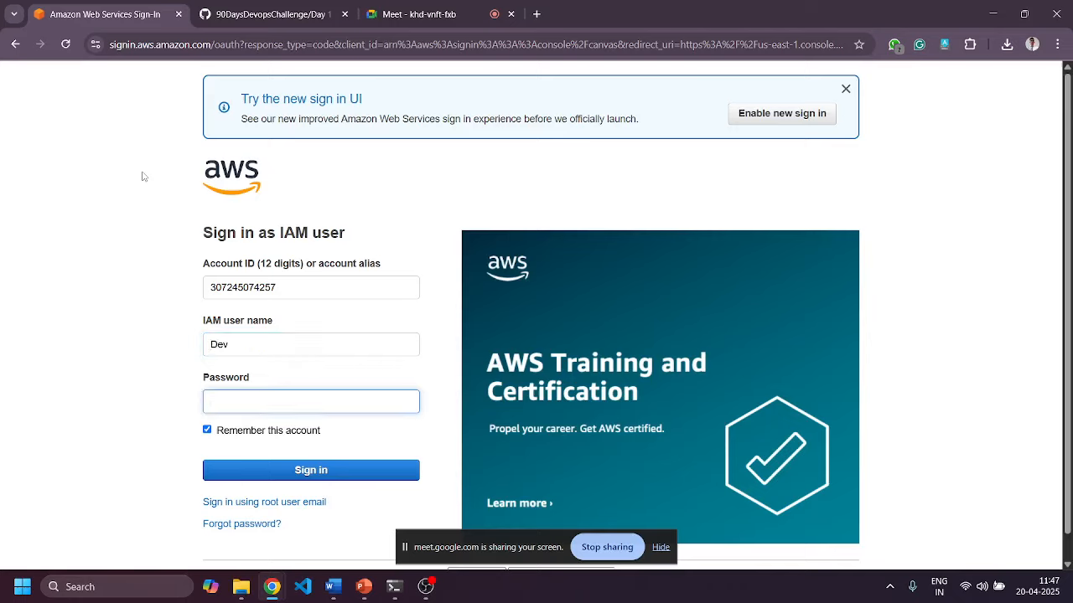
key("Caps_Lock")
type("•")
key("Caps_Lock")
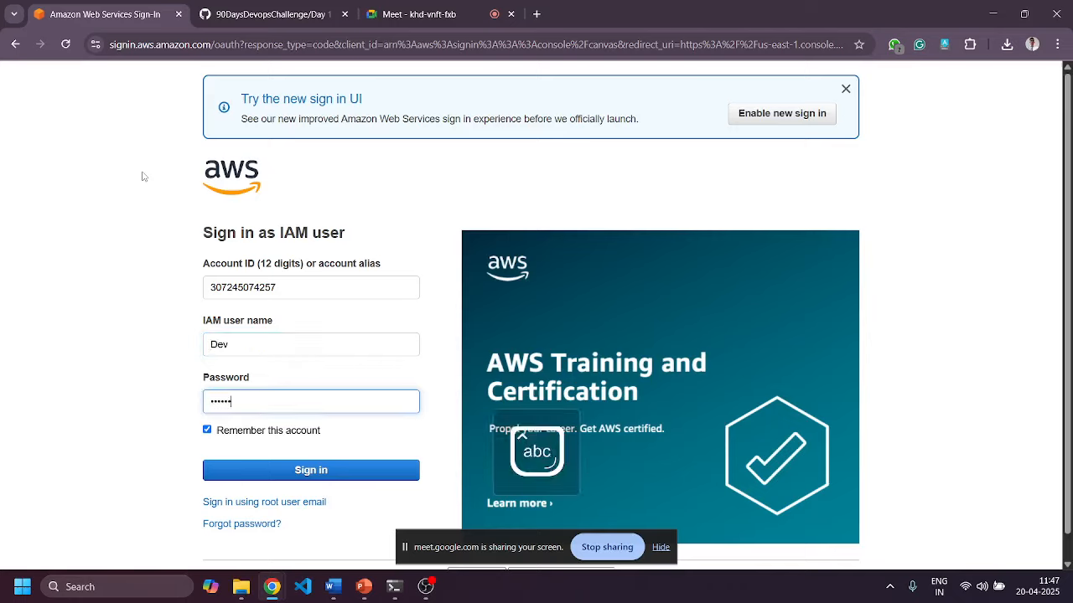
key("Return")
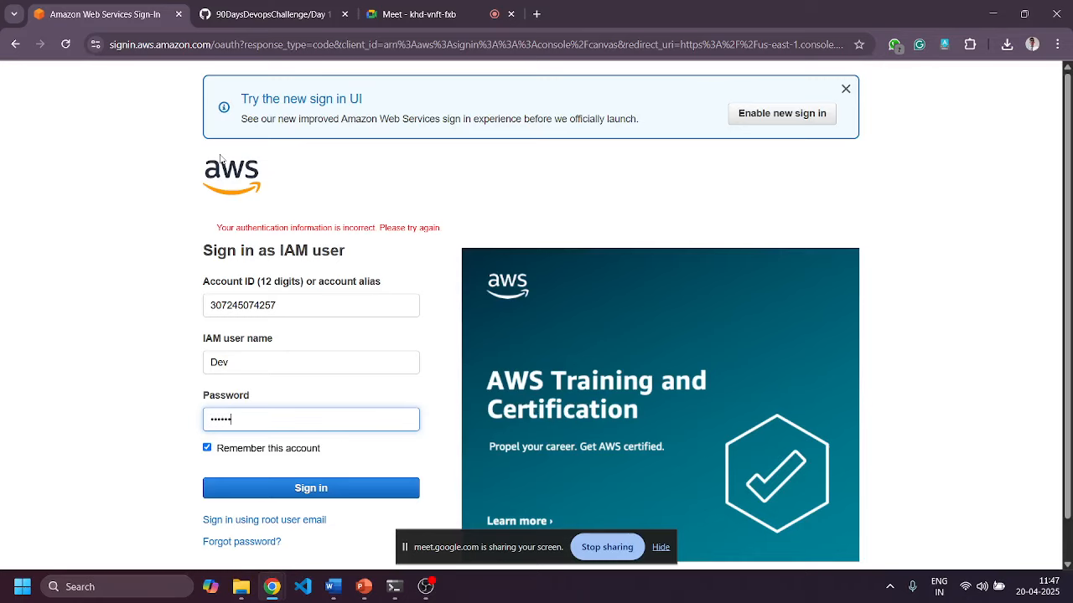
key("Return")
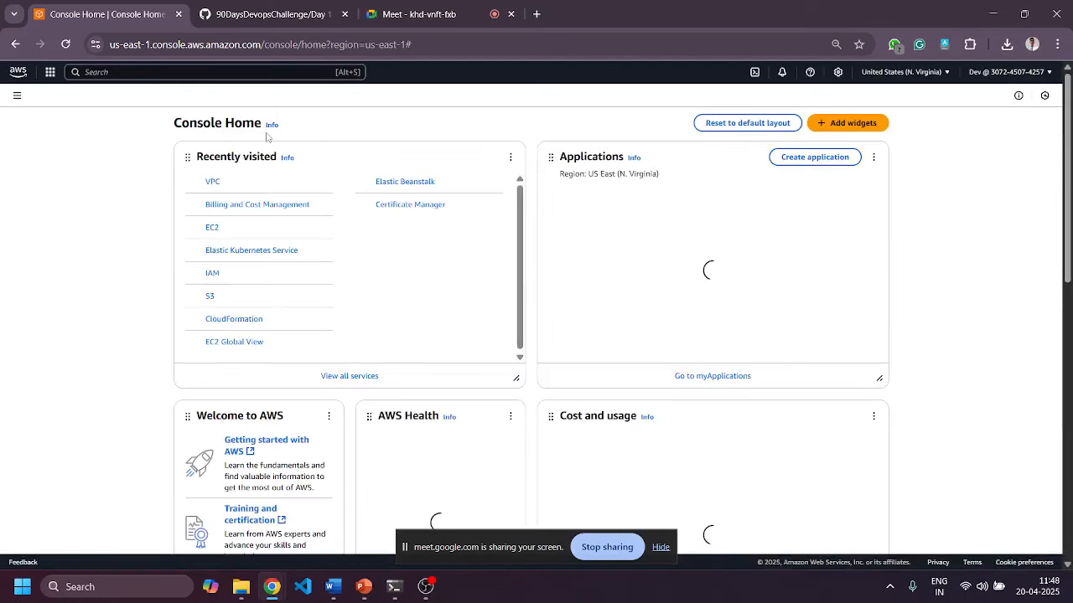
Open VPC from the Networking & Content Delivery category of the Services menu.
left_click(50, 72)
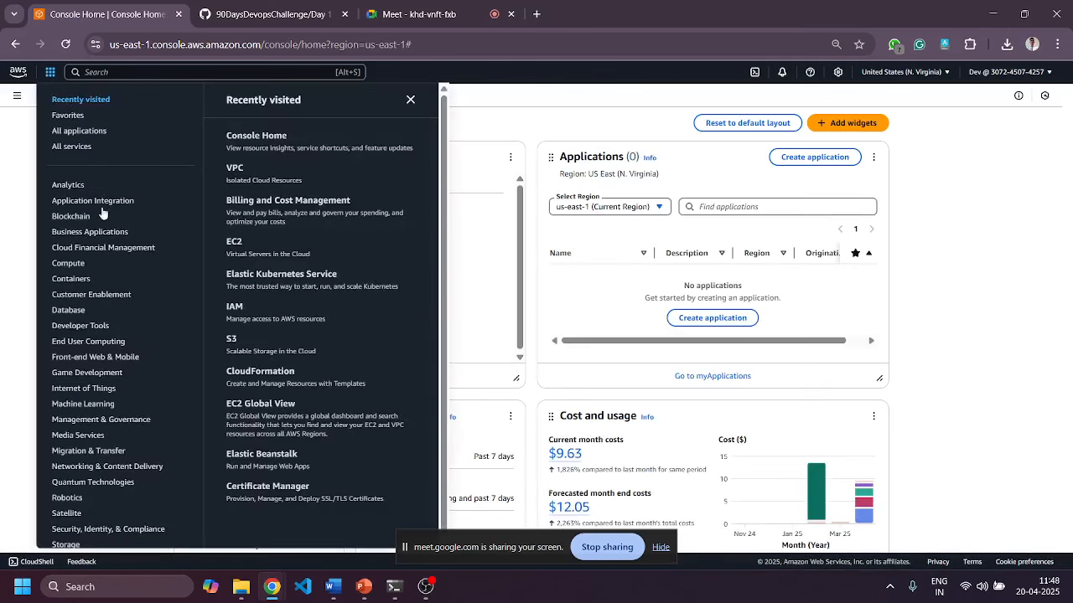
left_click(75, 266)
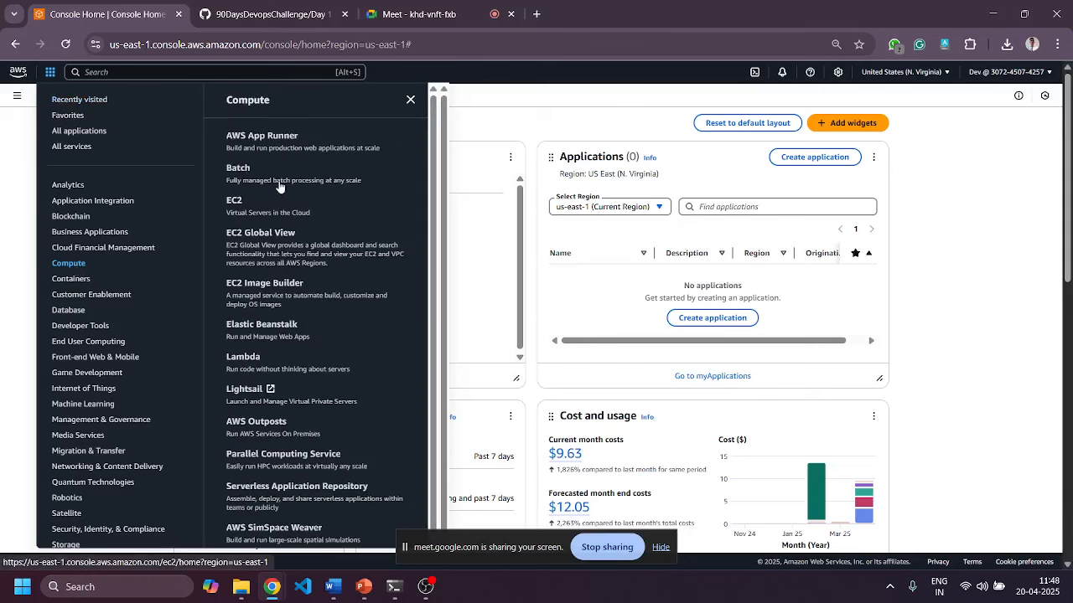
scroll(305, 383, "down", 1)
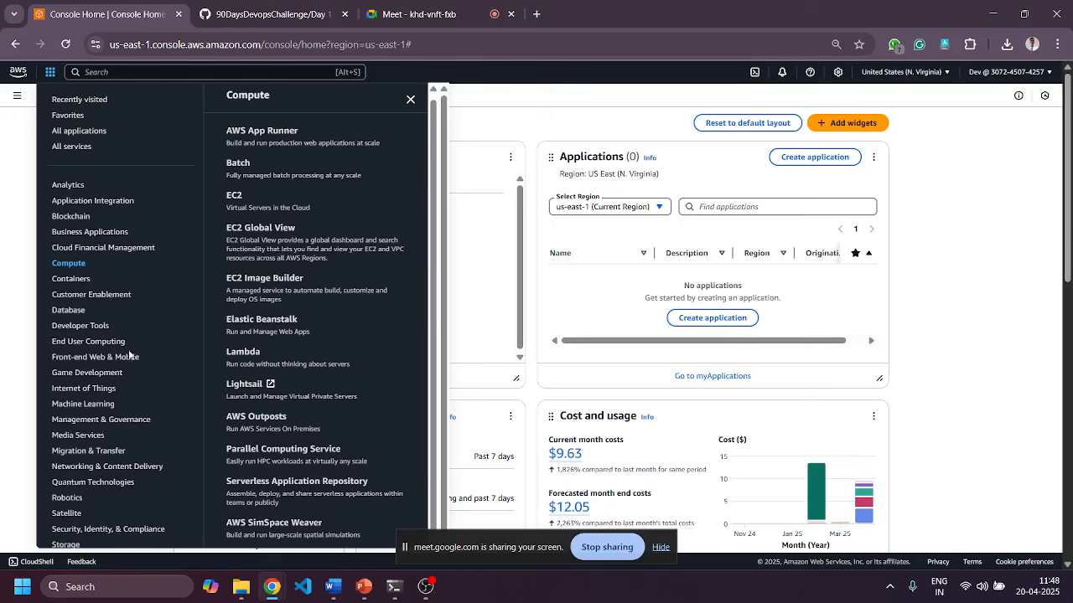
scroll(135, 352, "down", 1)
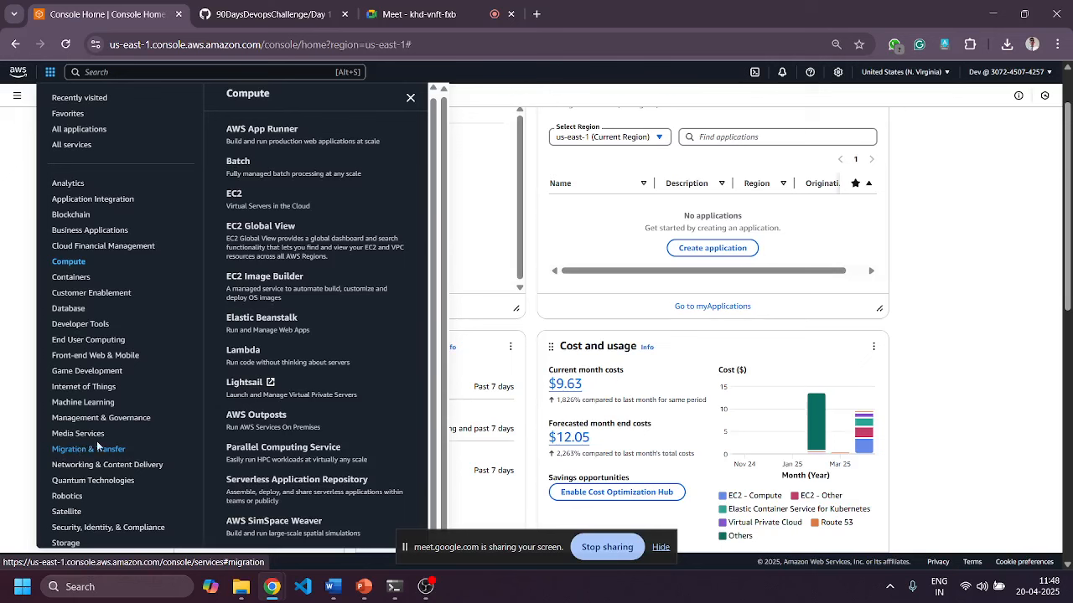
scroll(266, 411, "down", 3)
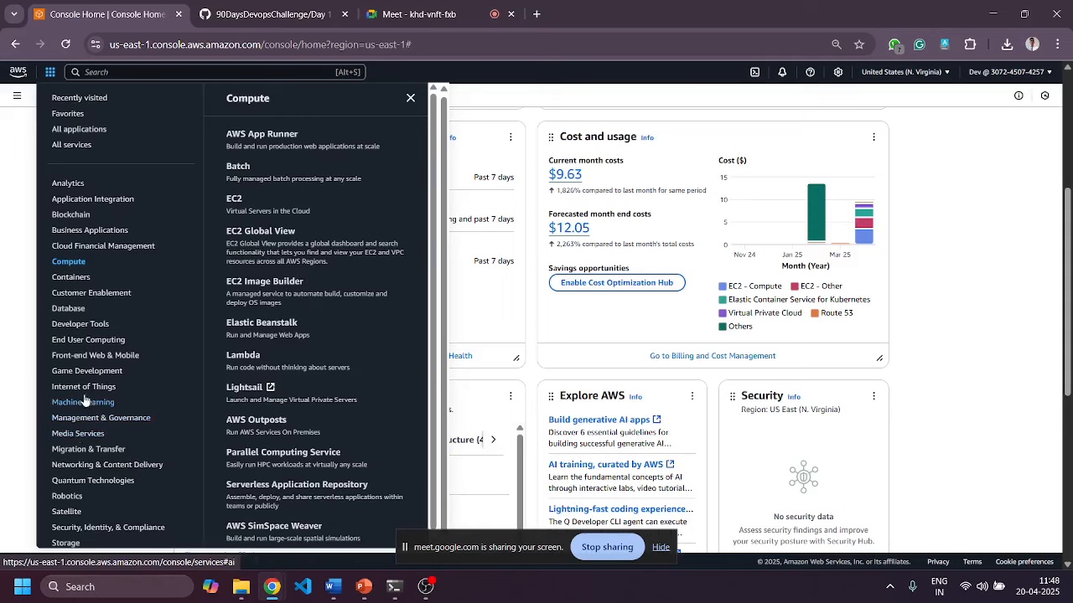
left_click(77, 467)
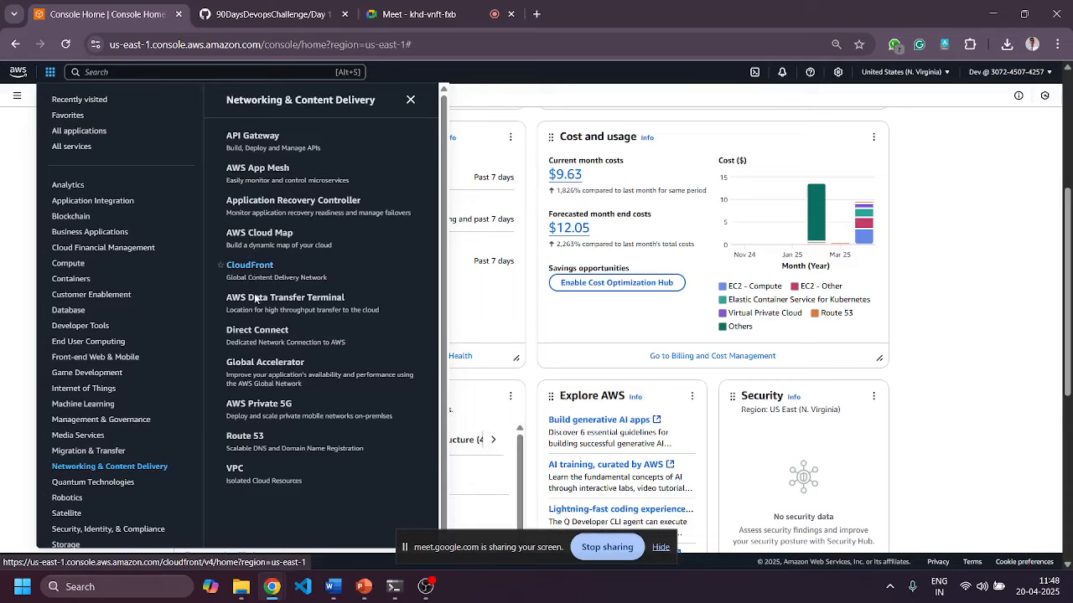
left_click(234, 470)
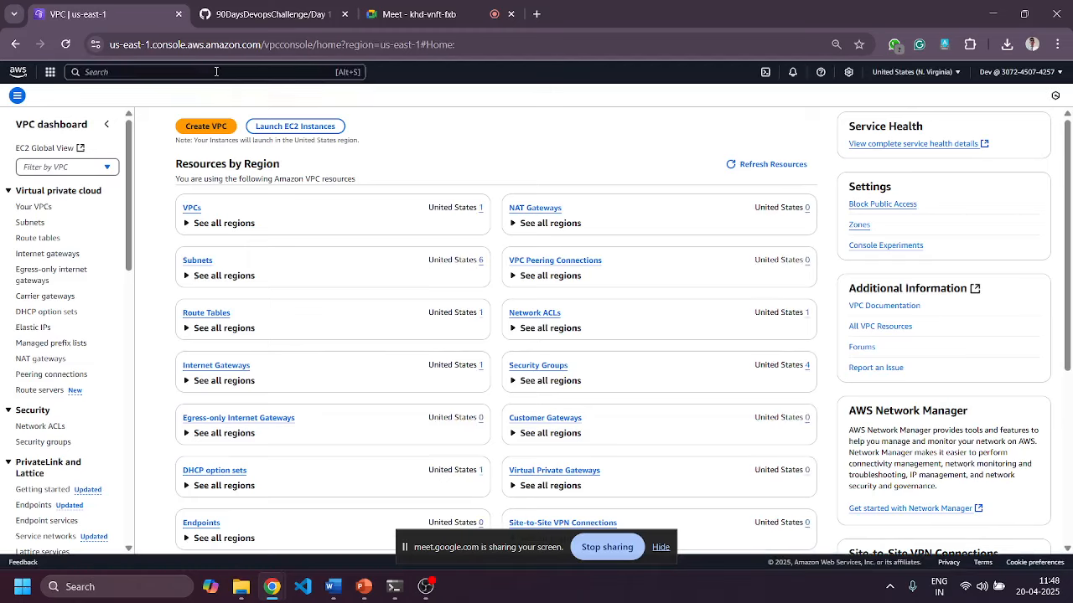
Search for 'vpc' and open the VPC service from the results.
left_click(215, 71)
type("vpc")
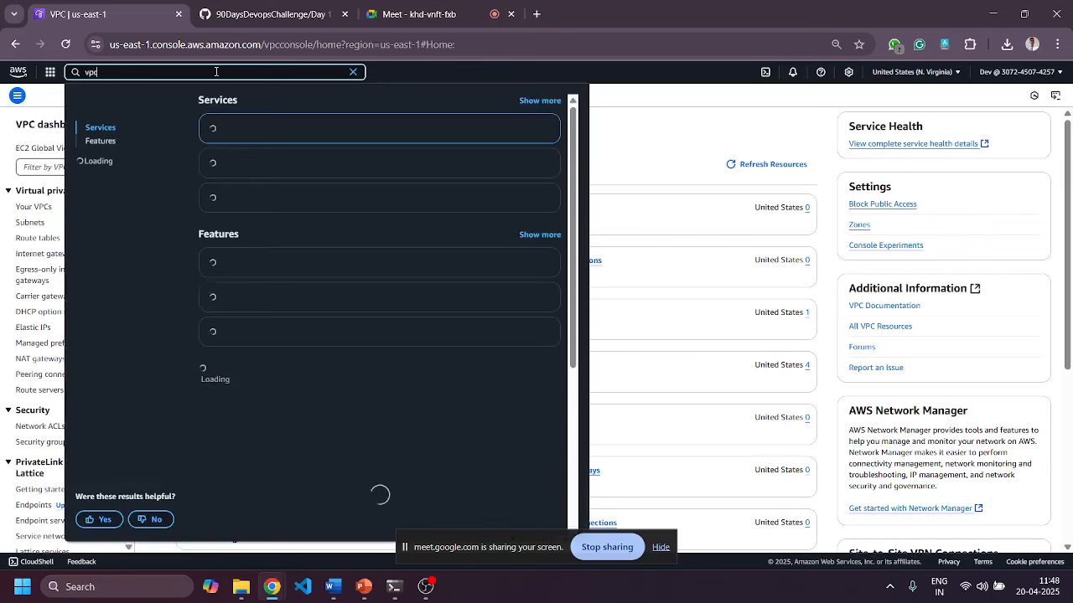
left_click(247, 131)
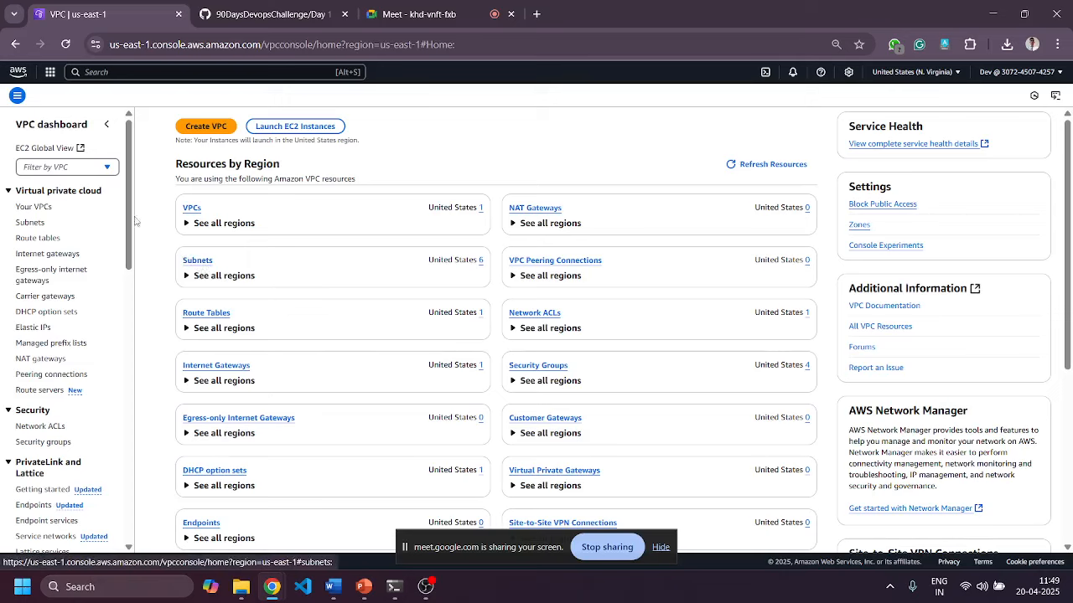
Review the six subnets' IPv4 CIDRs and availability zones, then go to Your VPCs.
left_click(35, 223)
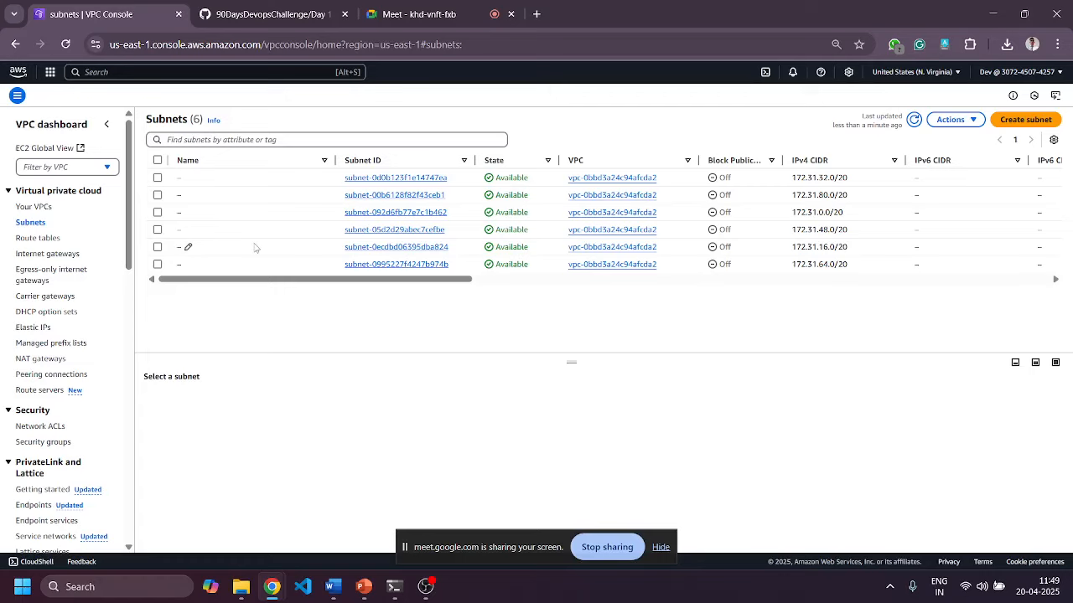
left_click_drag(339, 279, 603, 300)
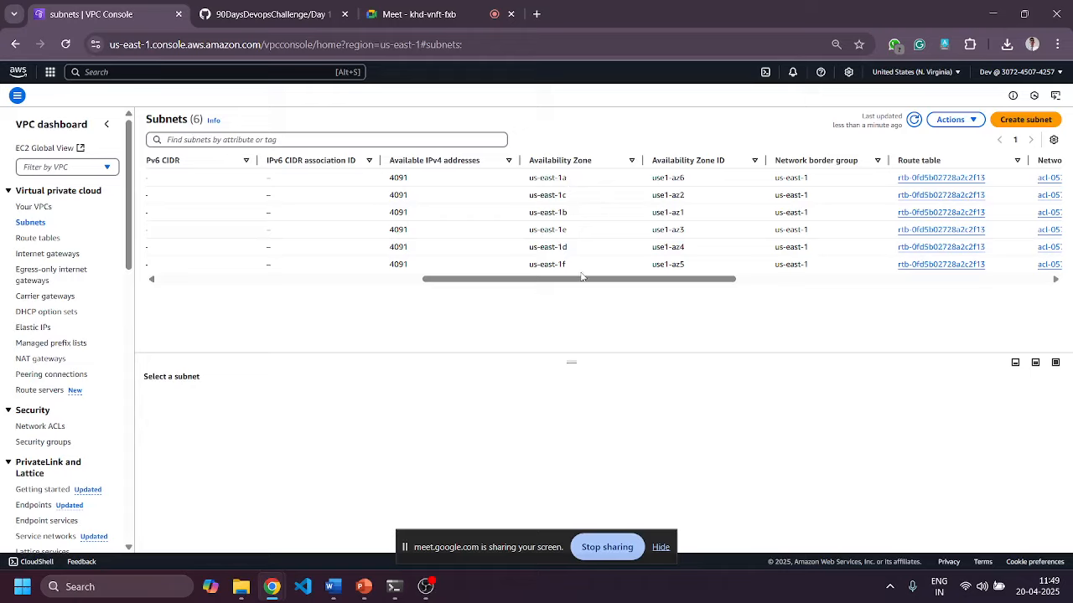
left_click_drag(584, 282, 518, 291)
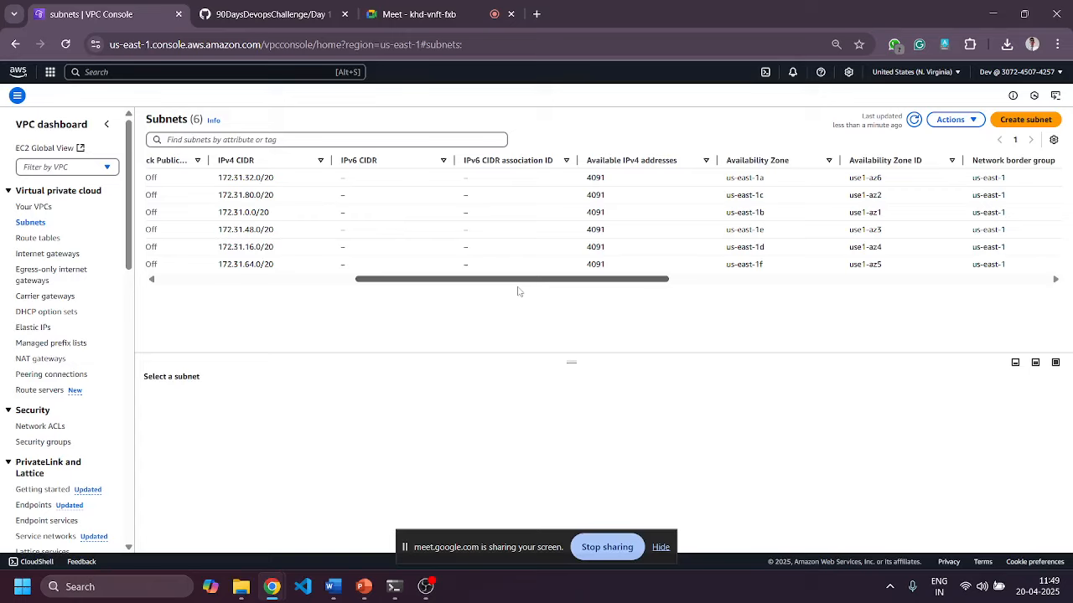
left_click_drag(518, 292, 259, 315)
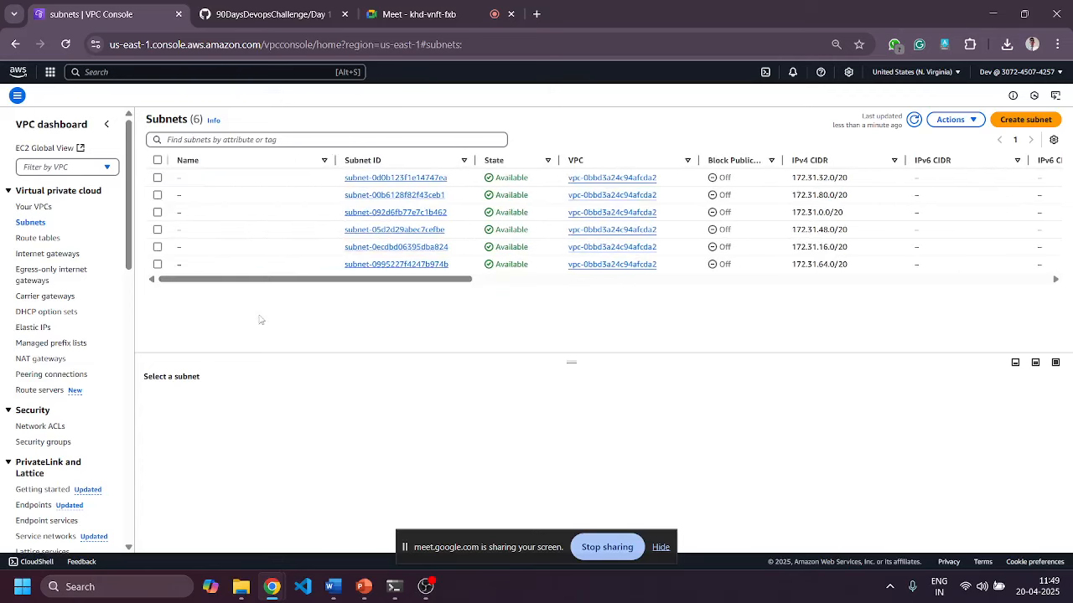
left_click(33, 207)
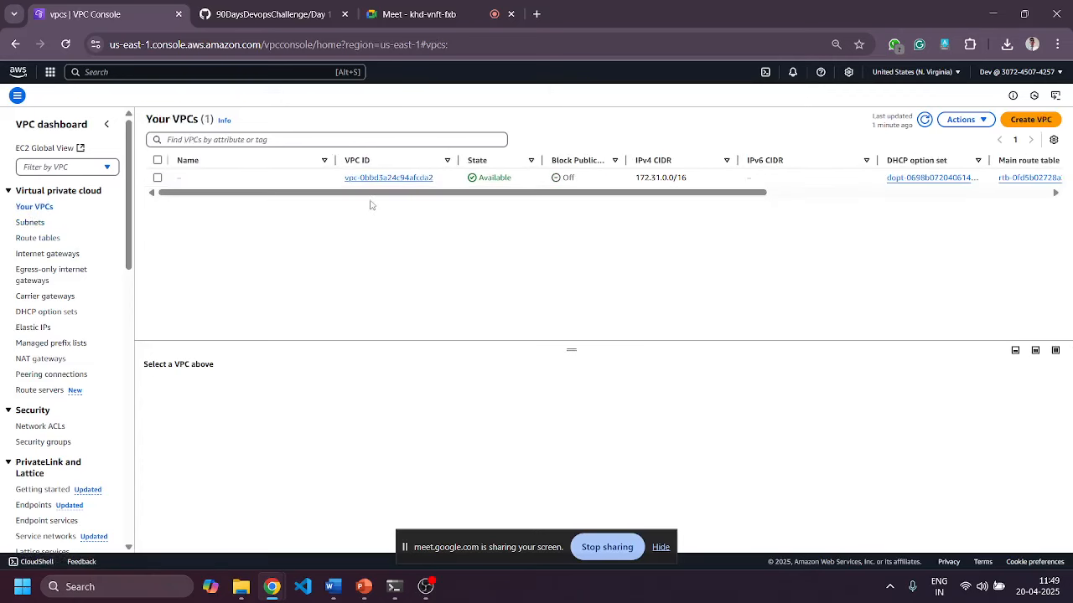
Inspect the default VPC's details and resource map, then open the region selector.
left_click(368, 178)
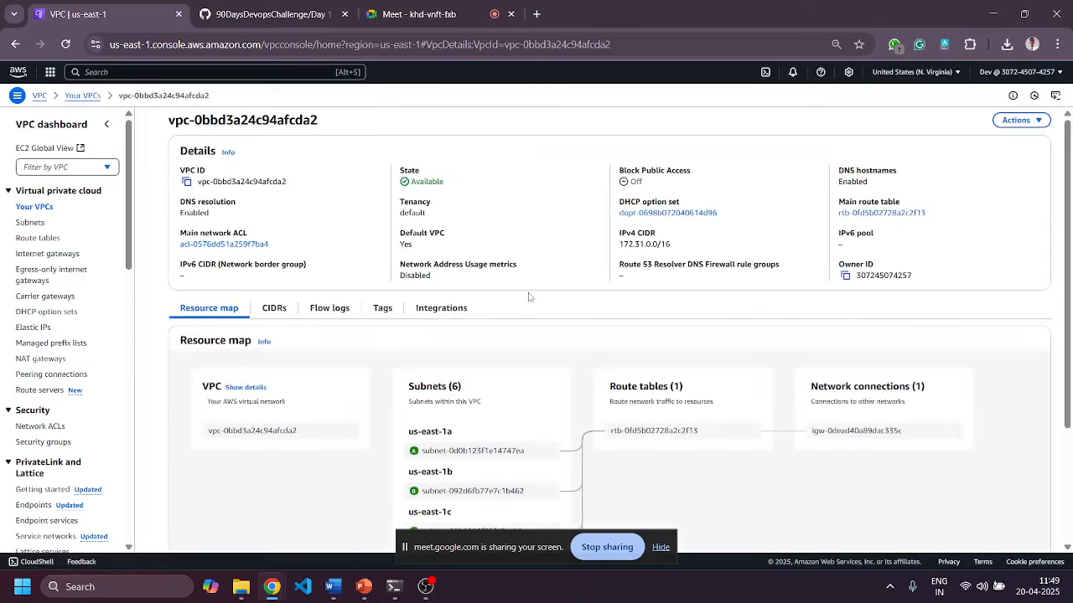
scroll(575, 293, "down", 3)
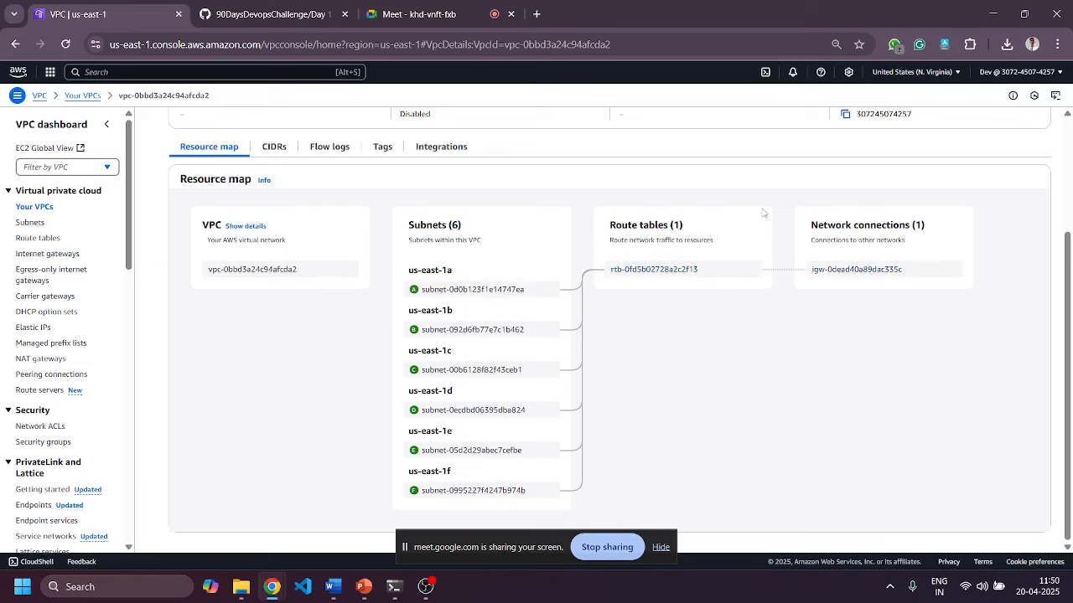
scroll(762, 212, "up", 3)
left_click(890, 73)
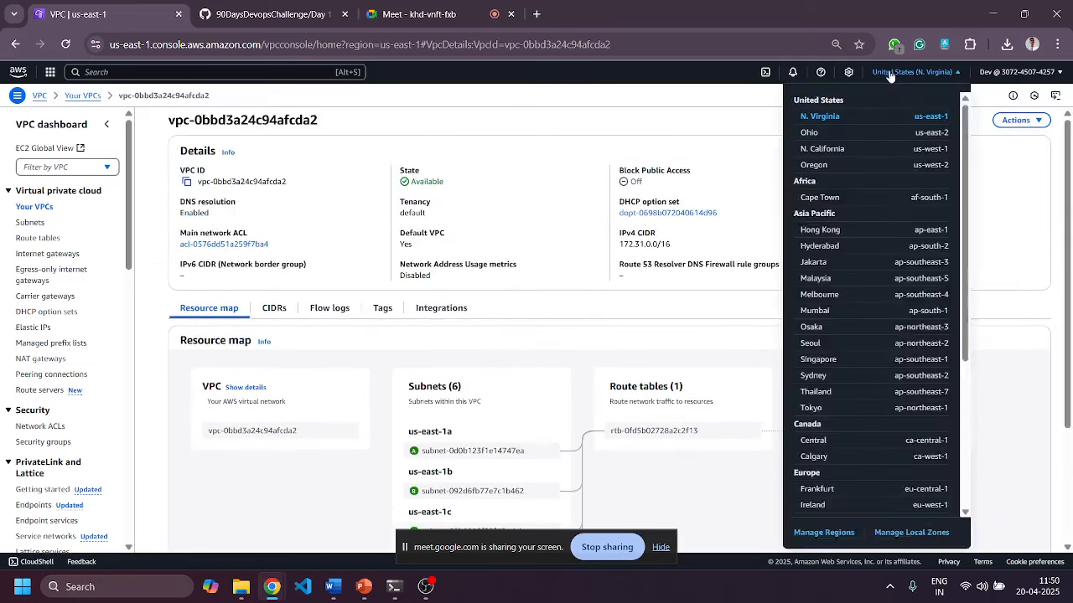
Switch to Asia Pacific (Mumbai) ap-south-1 and review its three /20 subnets with 4091 free addresses.
left_click(811, 199)
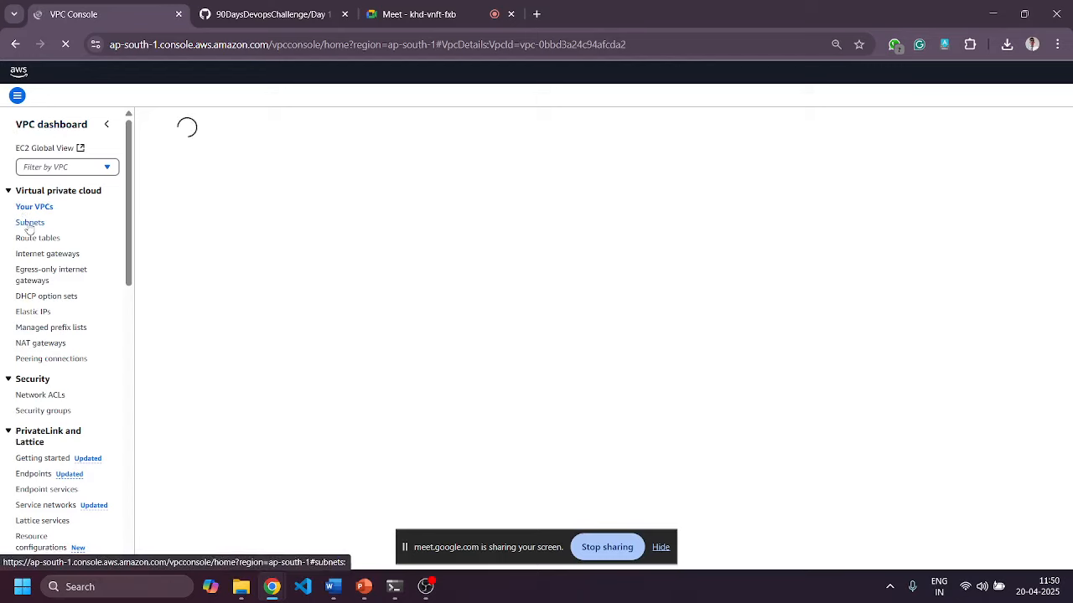
left_click(29, 223)
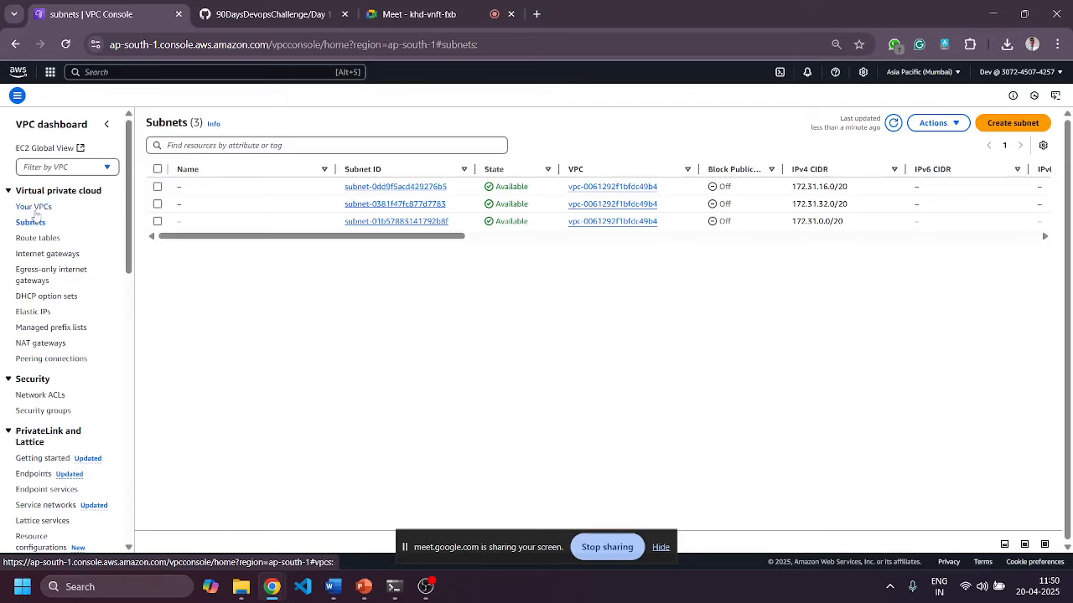
left_click_drag(323, 236, 414, 242)
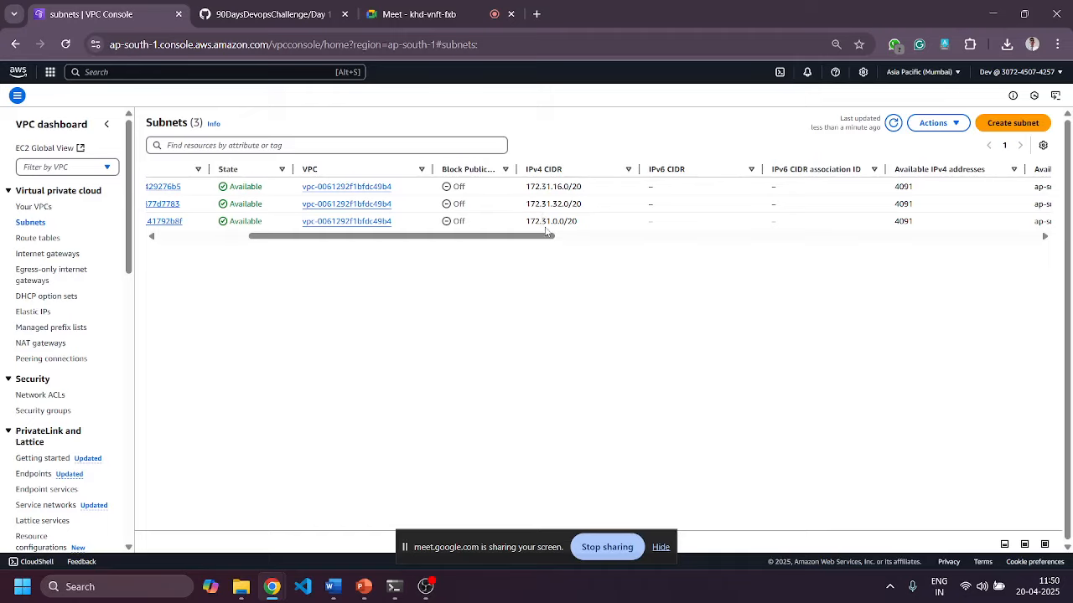
left_click_drag(539, 241, 619, 287)
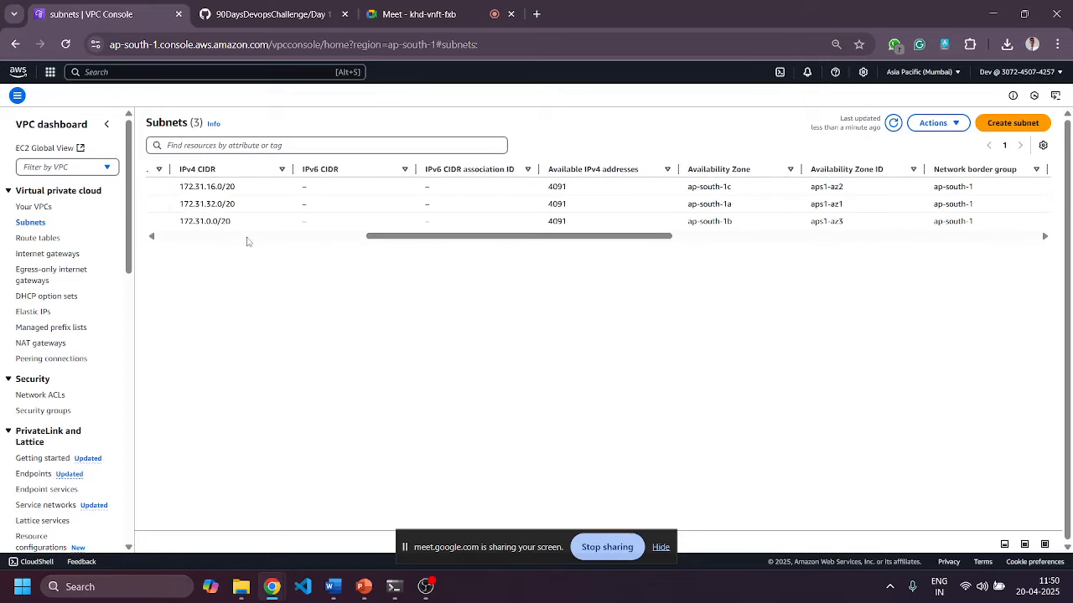
left_click_drag(546, 188, 568, 186)
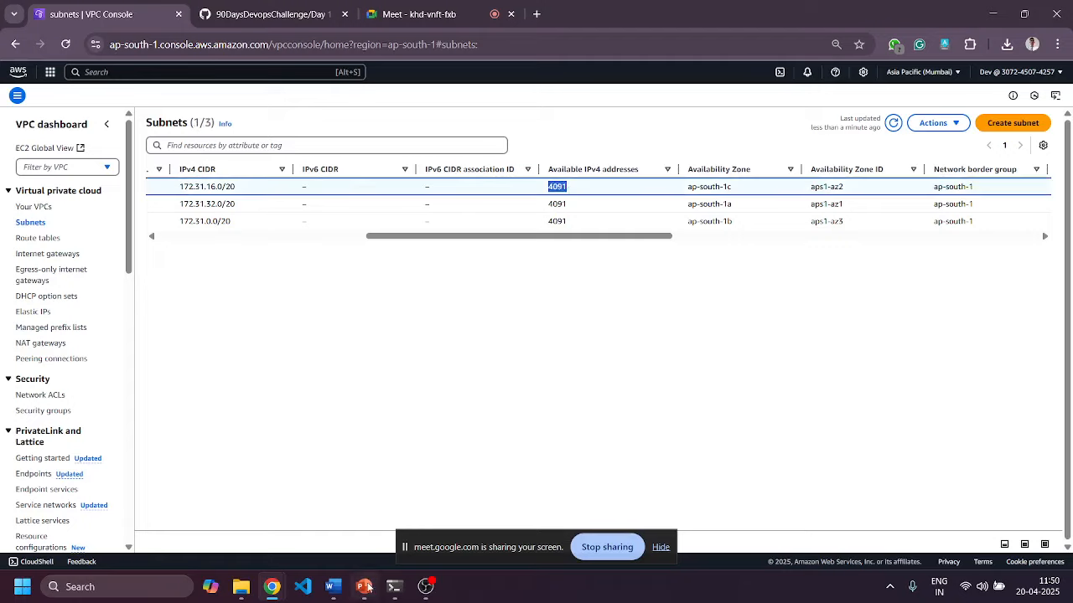
left_click(363, 587)
On the CIDR Subnet Table slide, mark the /20 row's 4096 total and 4091 usable IPs.
left_click(80, 202)
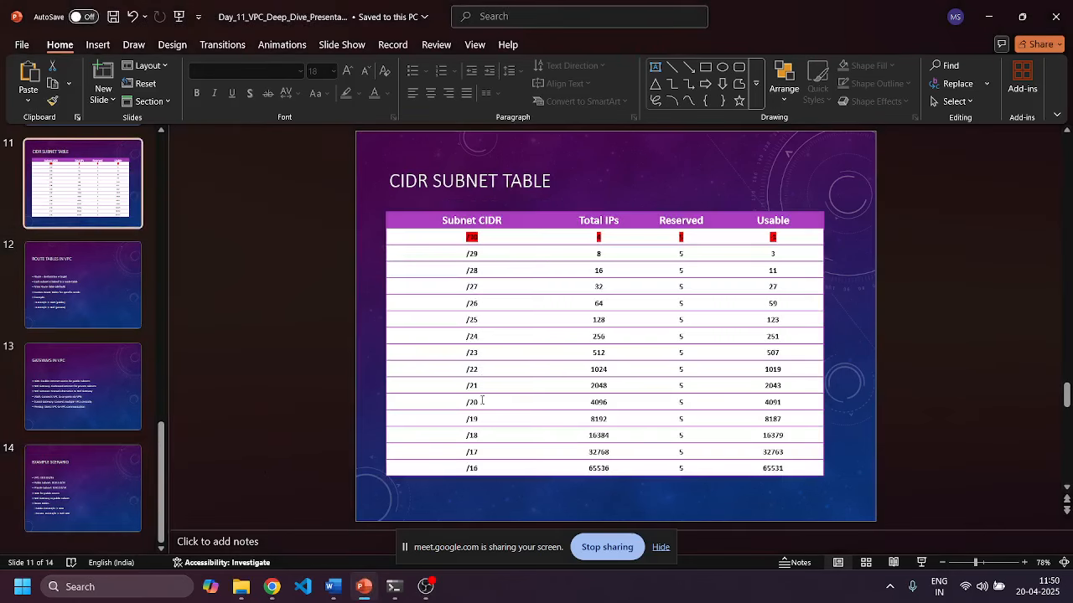
double_click(593, 403)
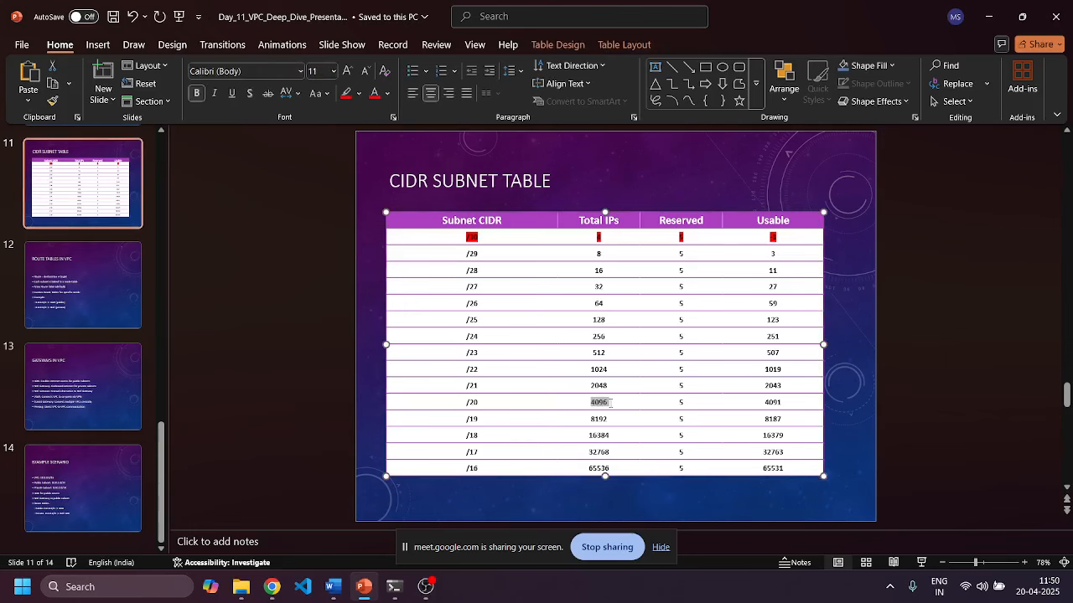
double_click(771, 403)
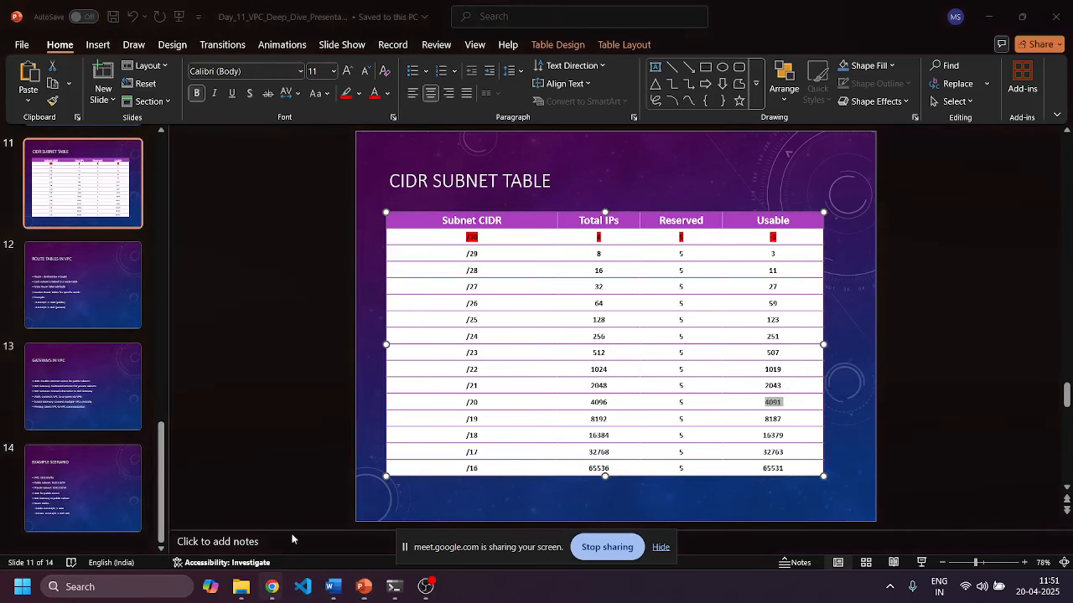
mouse_move(272, 587)
left_click(266, 457)
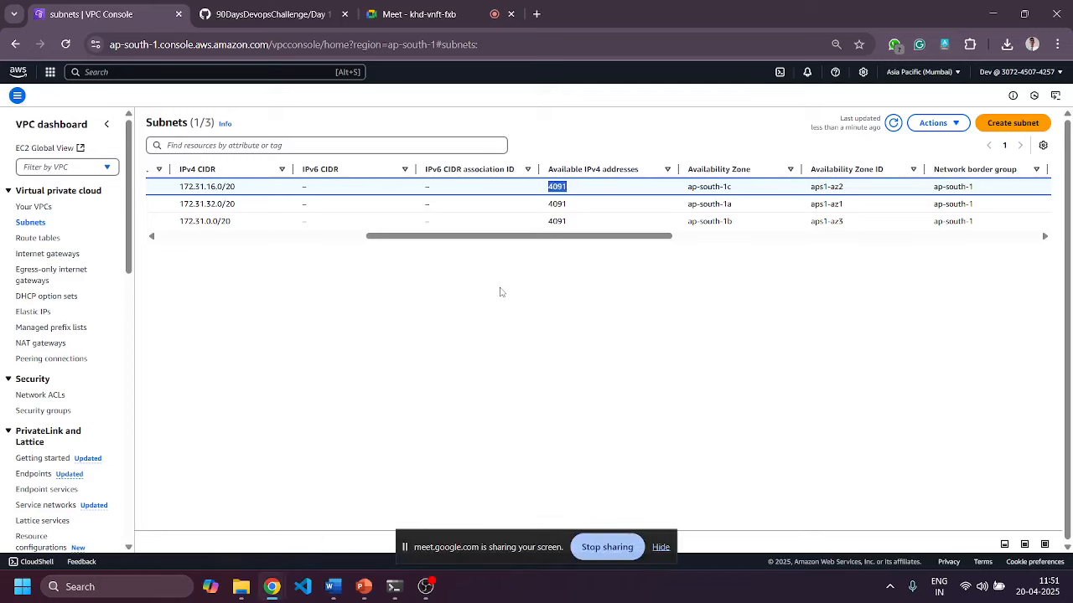
Mark the /20 prefix of the third subnet's 172.31.0.0/20 CIDR.
left_click_drag(507, 241, 338, 311)
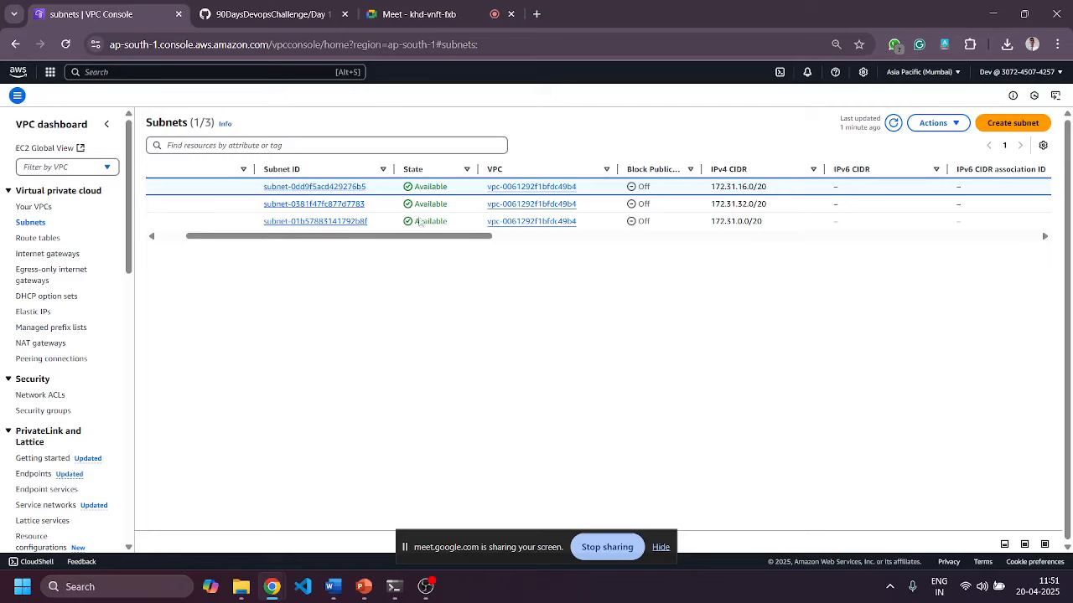
left_click_drag(436, 238, 513, 248)
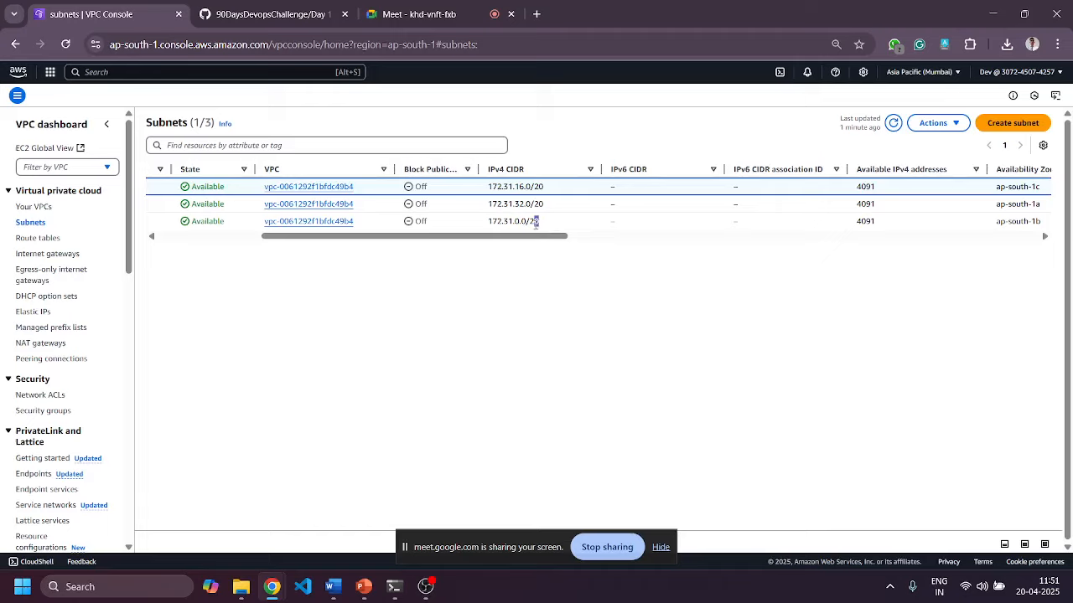
left_click_drag(538, 222, 530, 222)
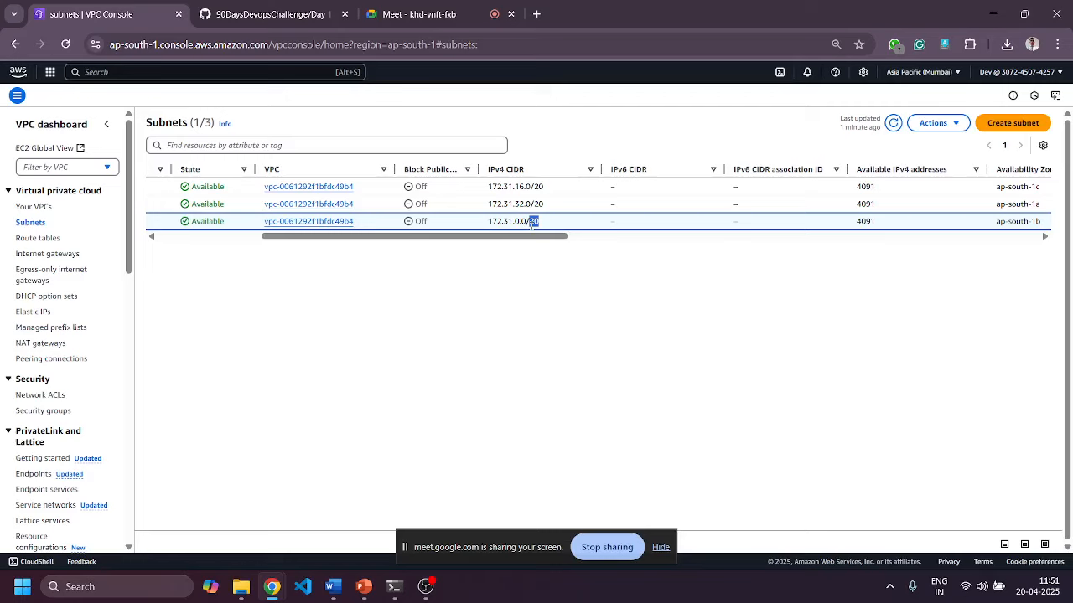
Return to PowerPoint and show slide 9, the Subnetting Example.
left_click(357, 590)
scroll(76, 229, "up", 2)
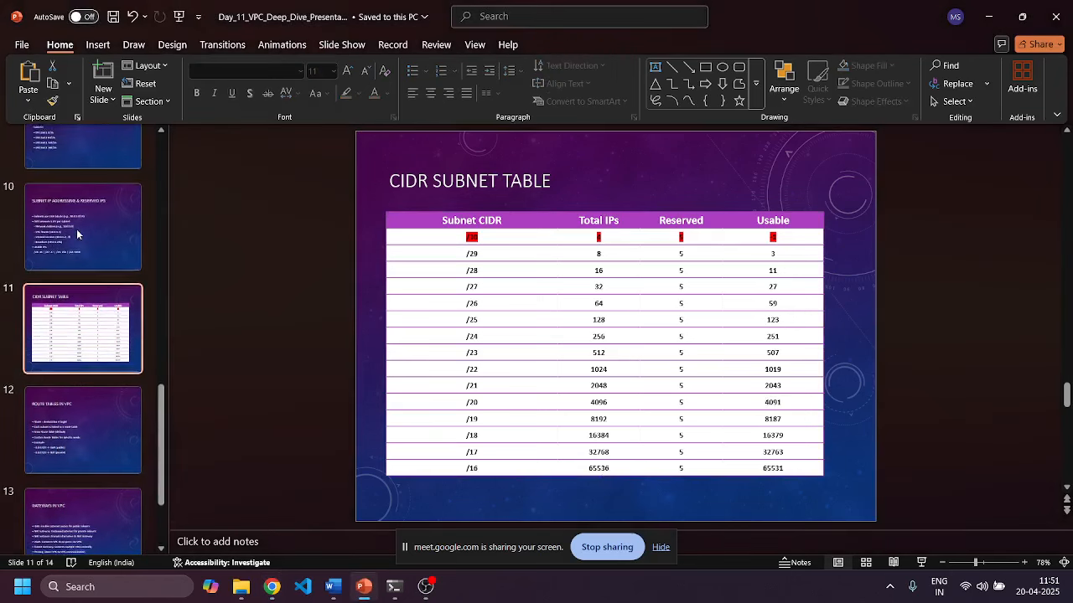
scroll(69, 243, "up", 1)
left_click(72, 223)
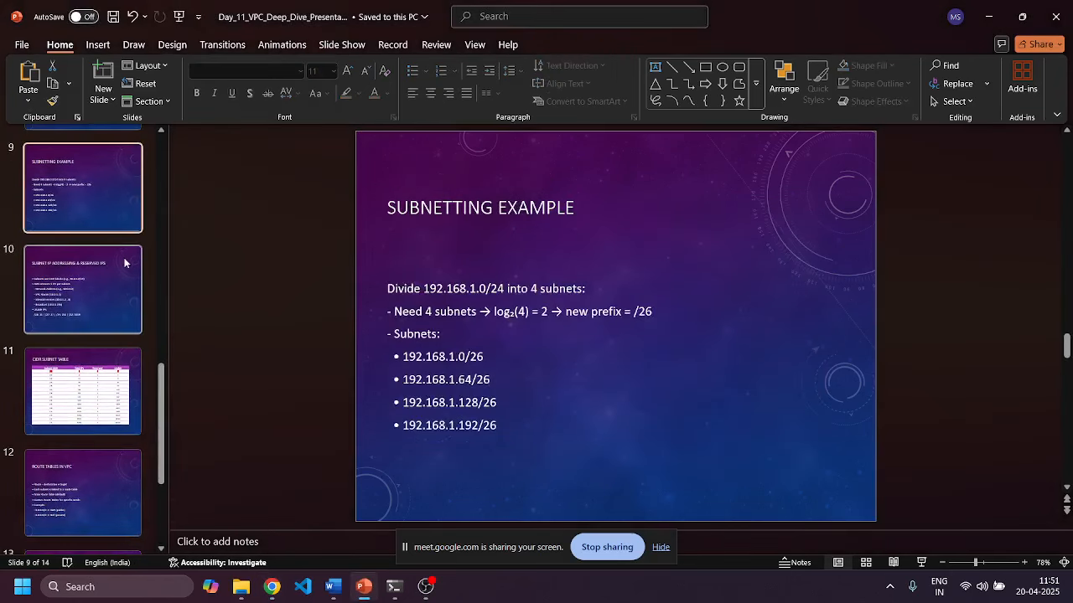
Mark '26' in the /26 new prefix, then return to the Mumbai Subnets page.
left_click(644, 312)
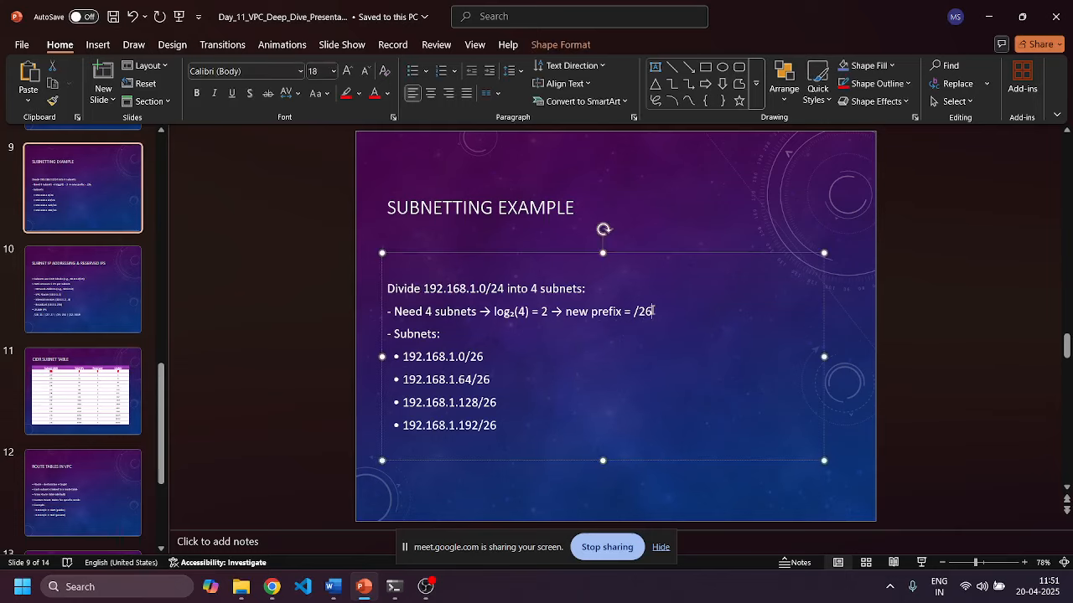
double_click(642, 314)
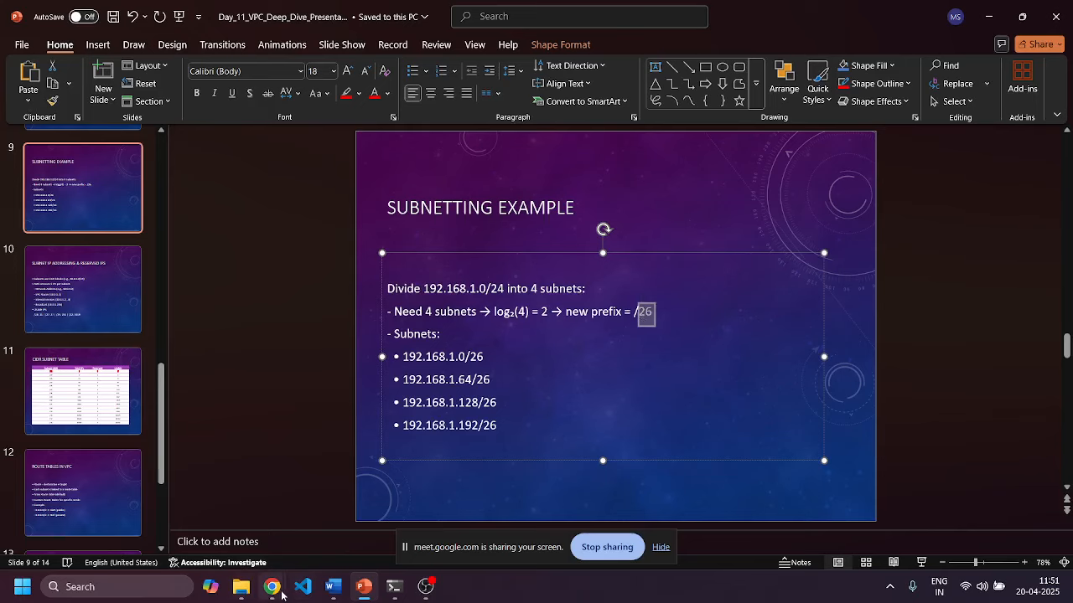
mouse_move(278, 592)
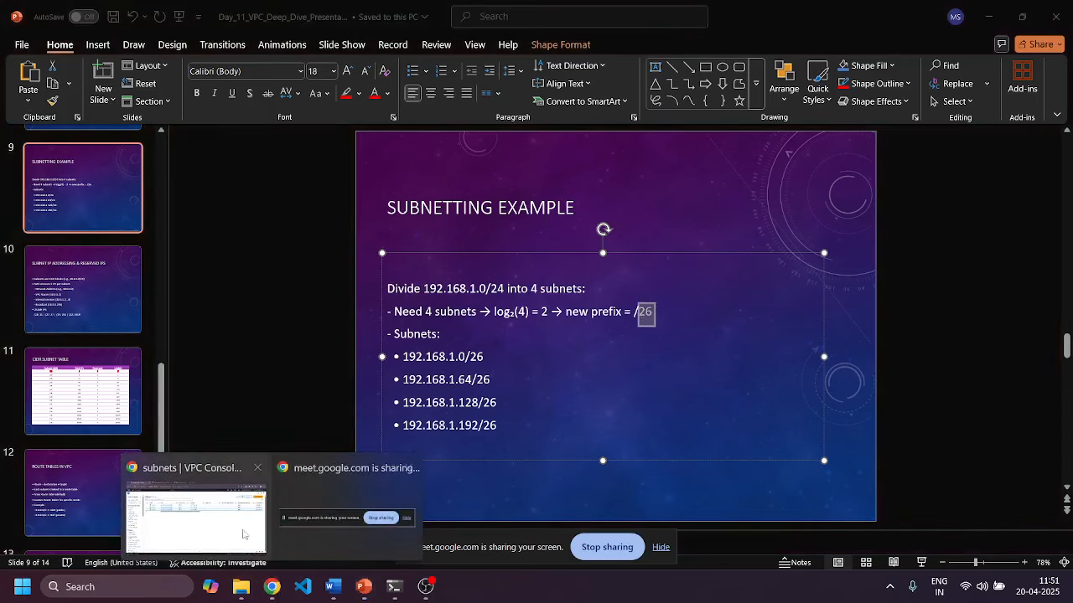
left_click(195, 515)
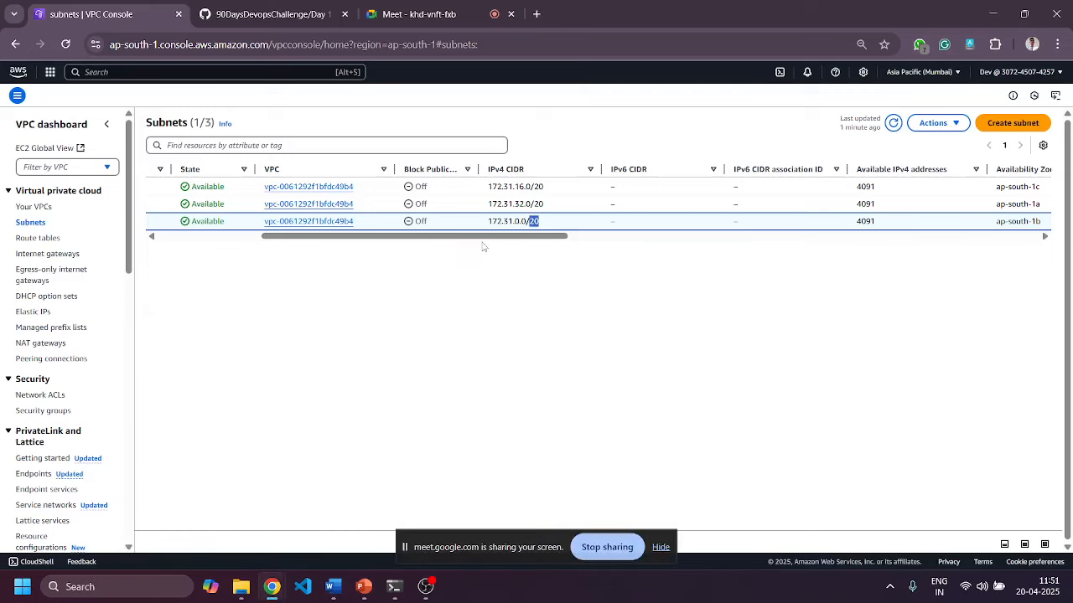
Start a new VPC from the Your VPCs list in the Mumbai region.
left_click_drag(484, 237, 282, 241)
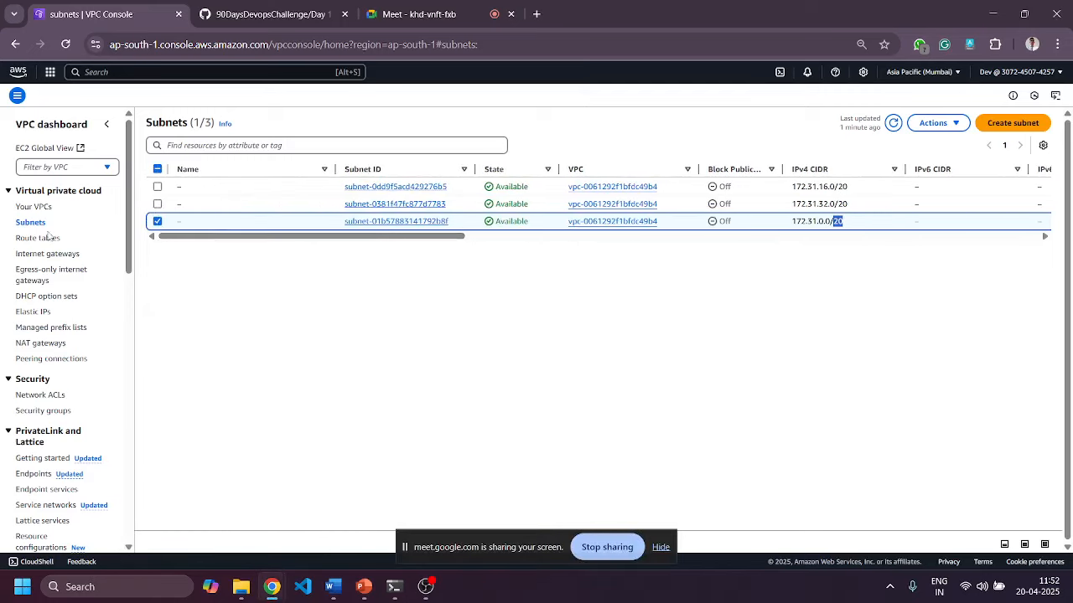
left_click(34, 210)
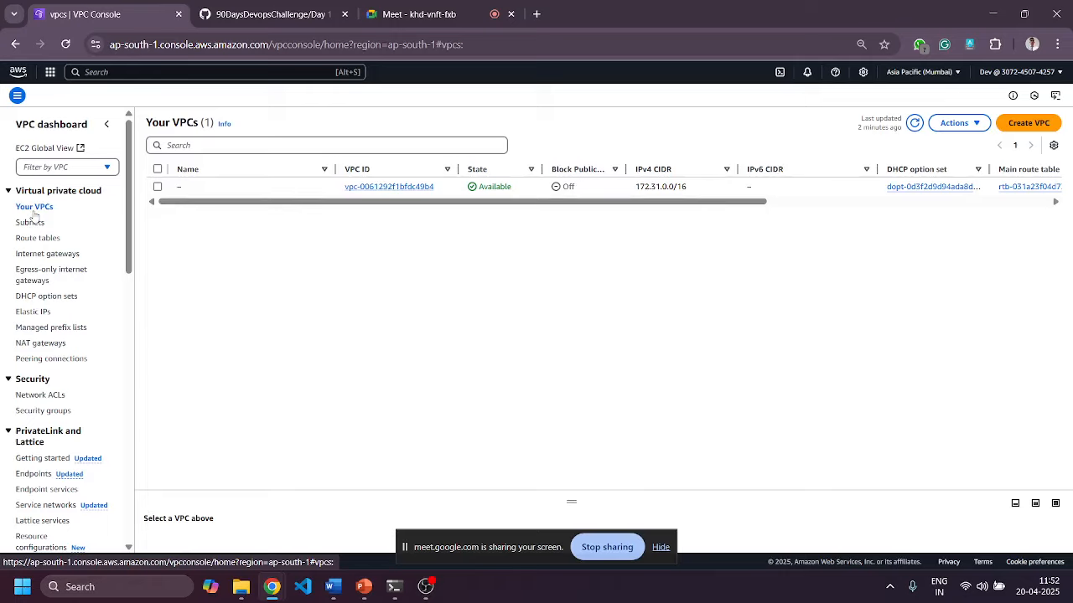
left_click(1038, 130)
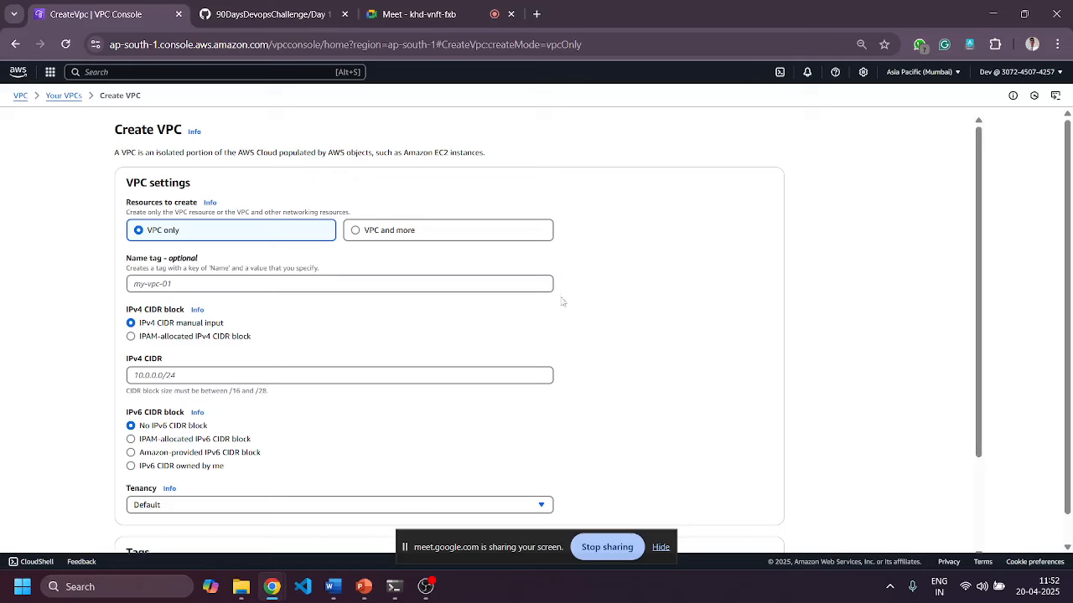
Enter 'test vpc' as the new VPC's Name tag.
scroll(565, 304, "down", 2)
scroll(566, 305, "up", 2)
left_click(320, 284)
type("test")
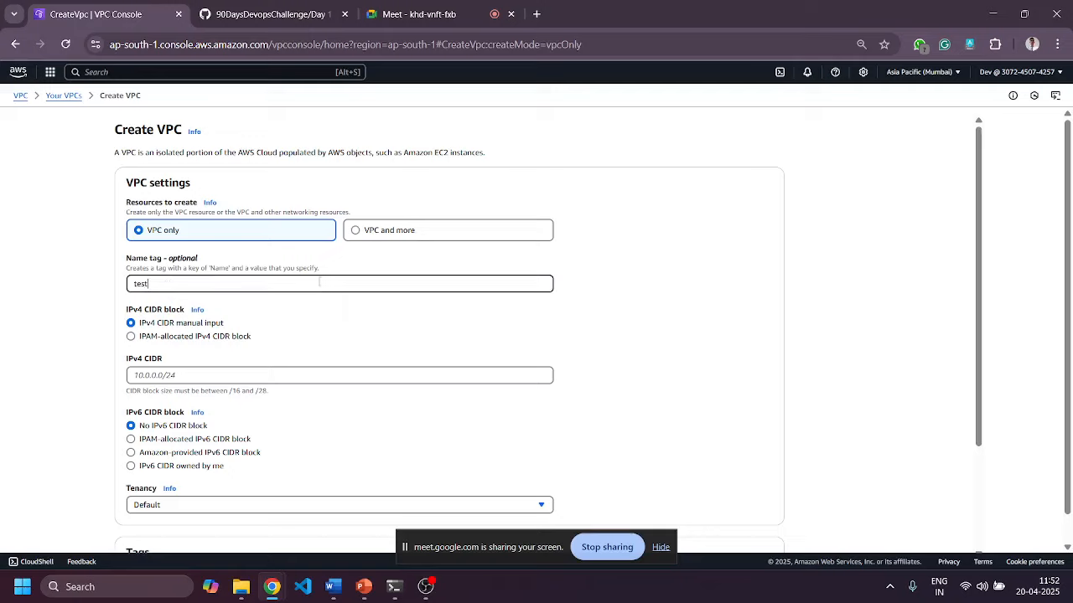
type(" vpv")
scroll(320, 283, "down", 1)
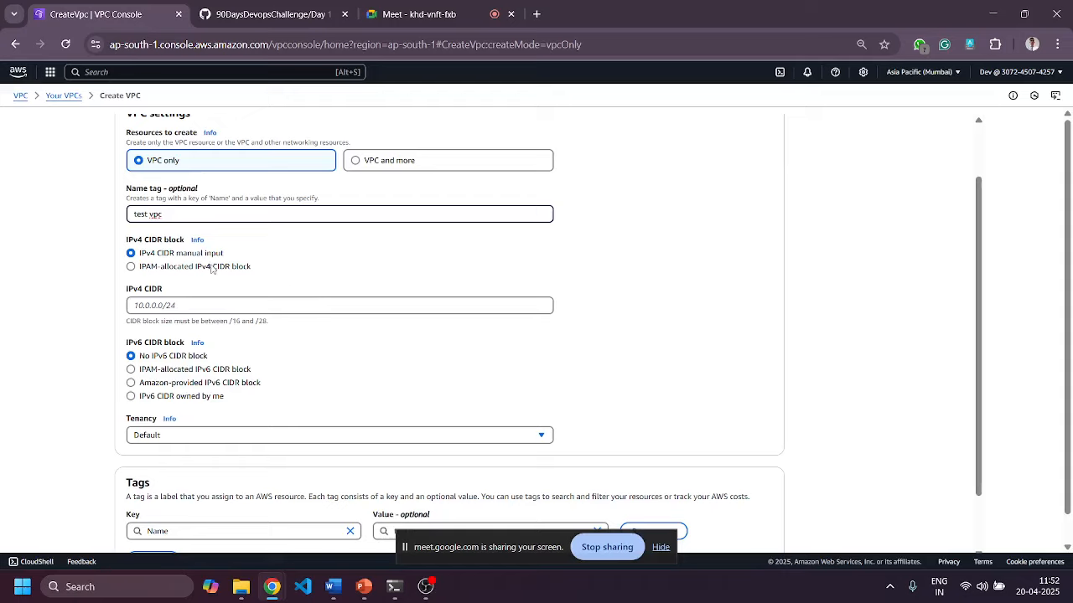
Try the IPAM-allocated CIDR option, find no pools, and return to IPv4 CIDR manual input.
left_click(192, 268)
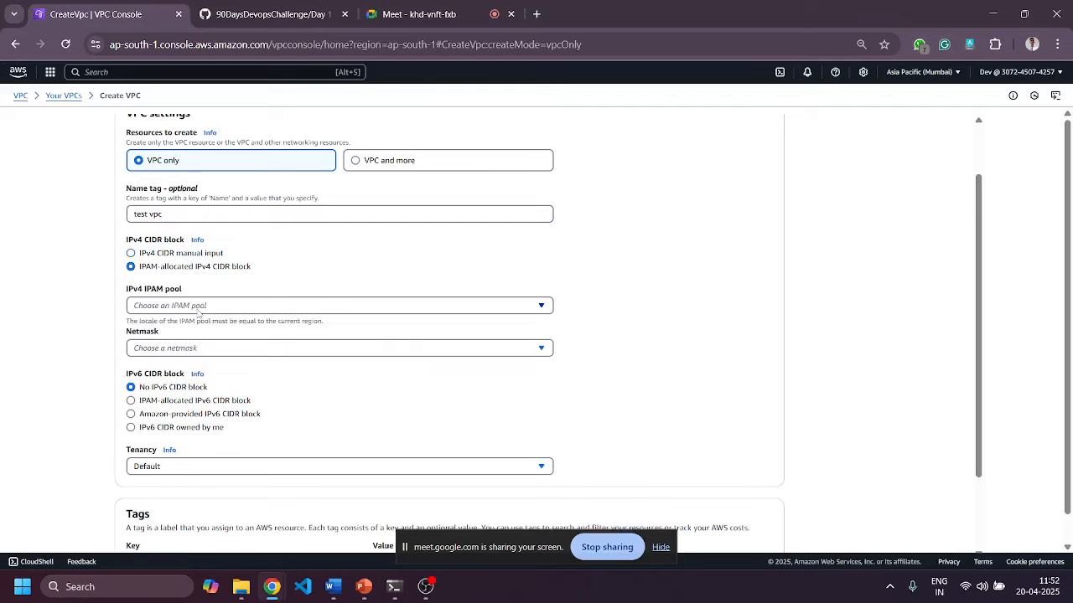
left_click(198, 310)
left_click(233, 284)
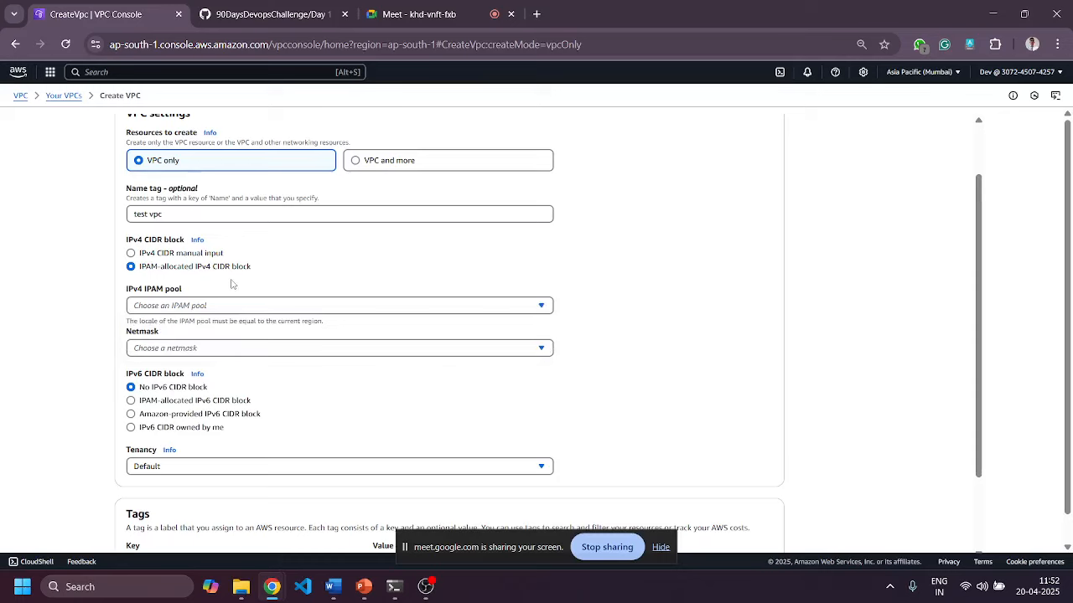
left_click(137, 254)
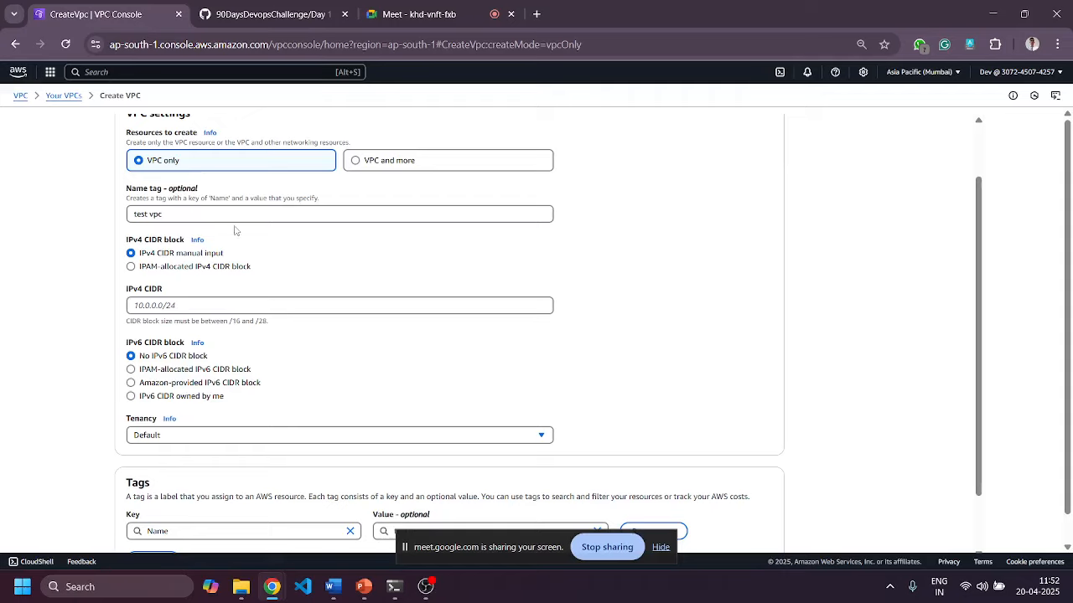
left_click(419, 15)
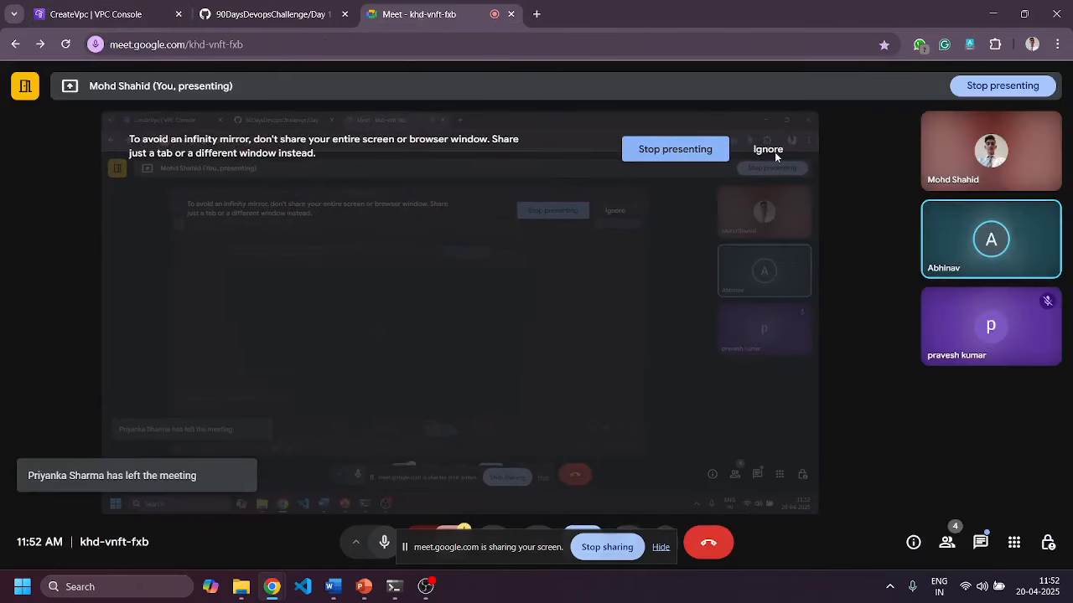
left_click(774, 152)
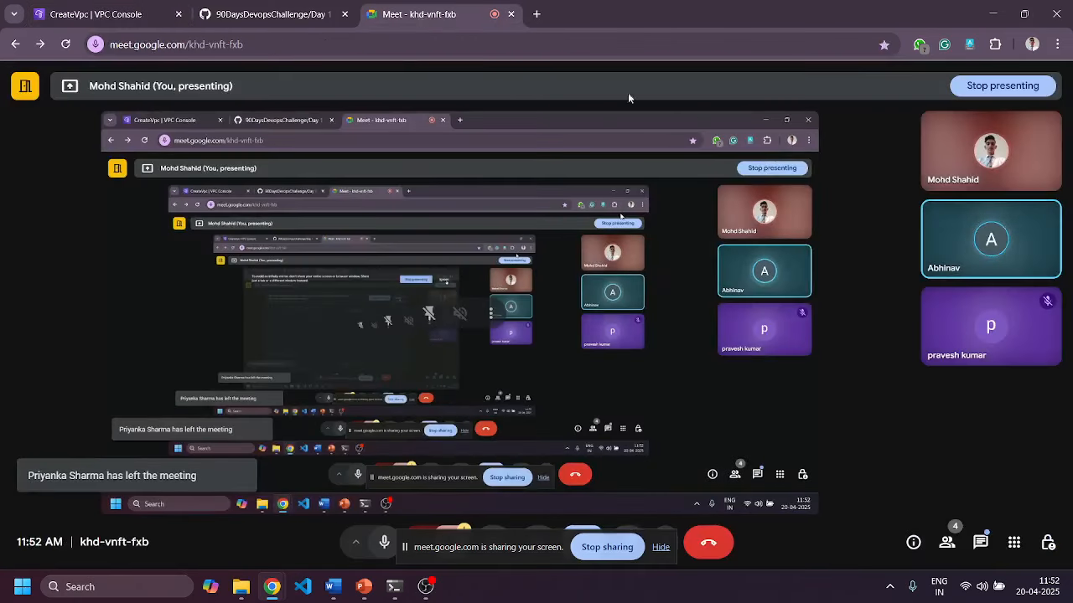
left_click(258, 20)
left_click(120, 11)
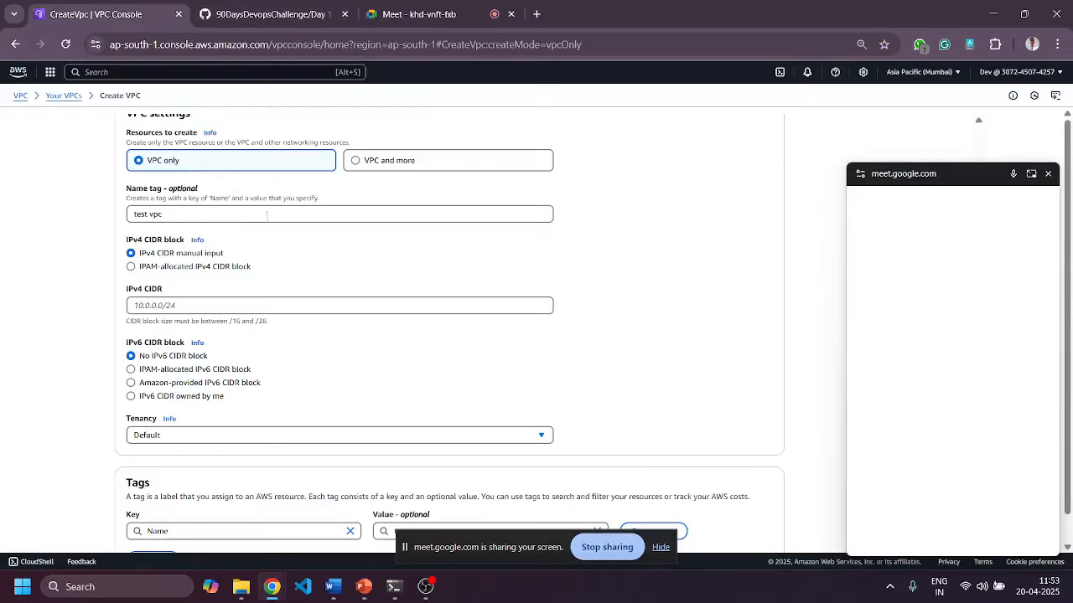
left_click(1047, 173)
left_click(334, 304)
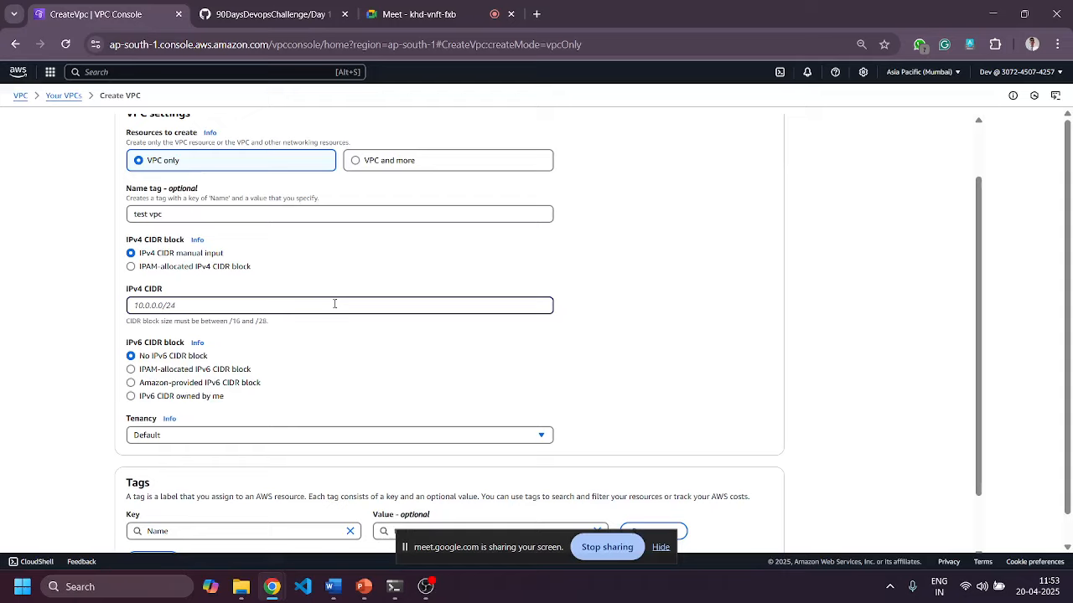
Start entering the IPv4 CIDR and keep Default tenancy.
type("10.0.1.0/16")
scroll(409, 385, "down", 2)
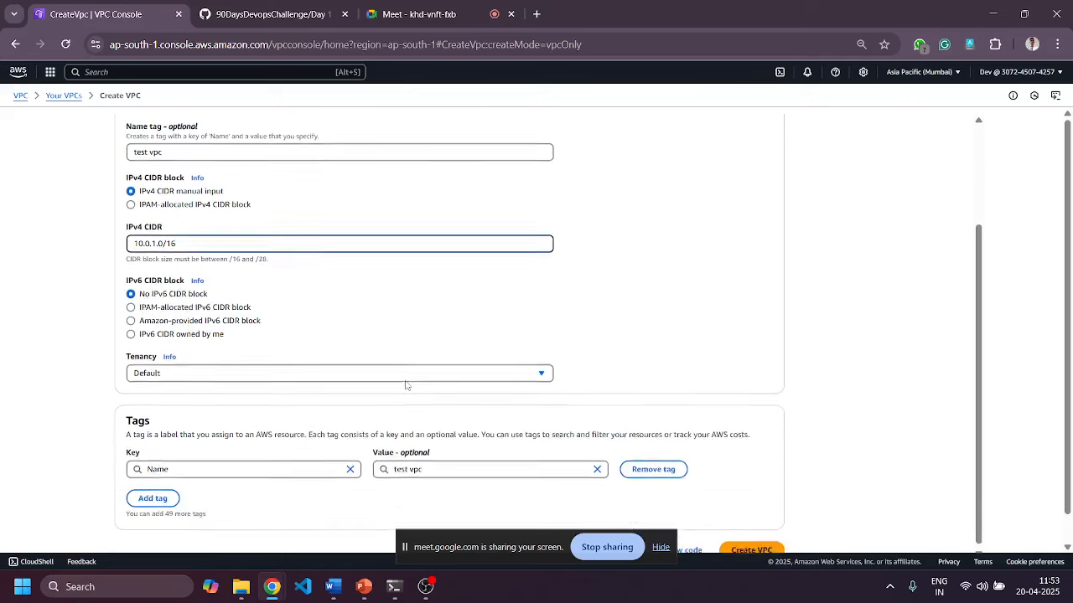
left_click(302, 365)
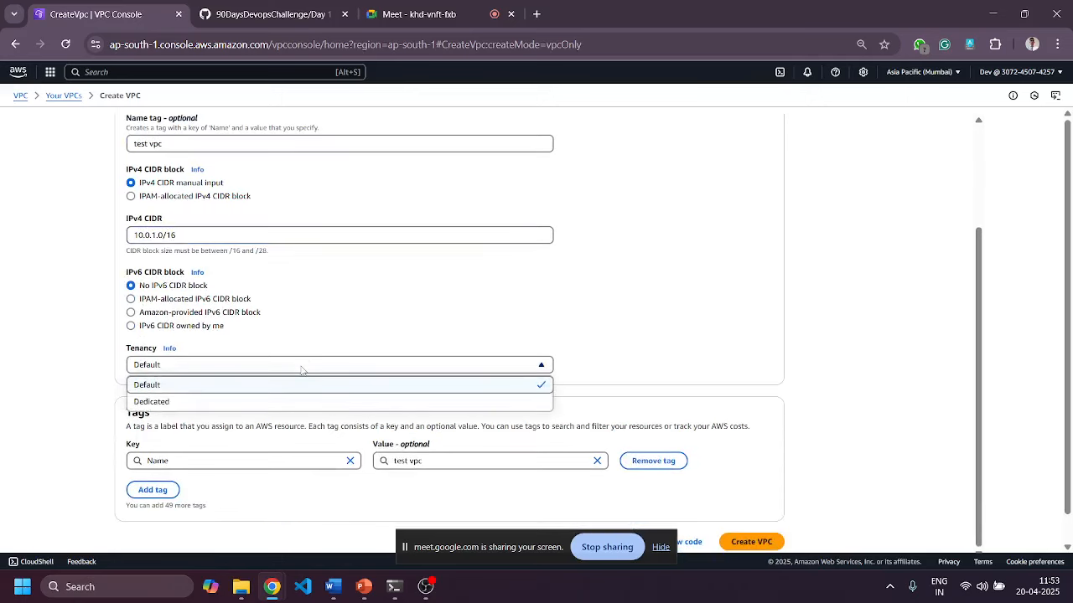
left_click(296, 339)
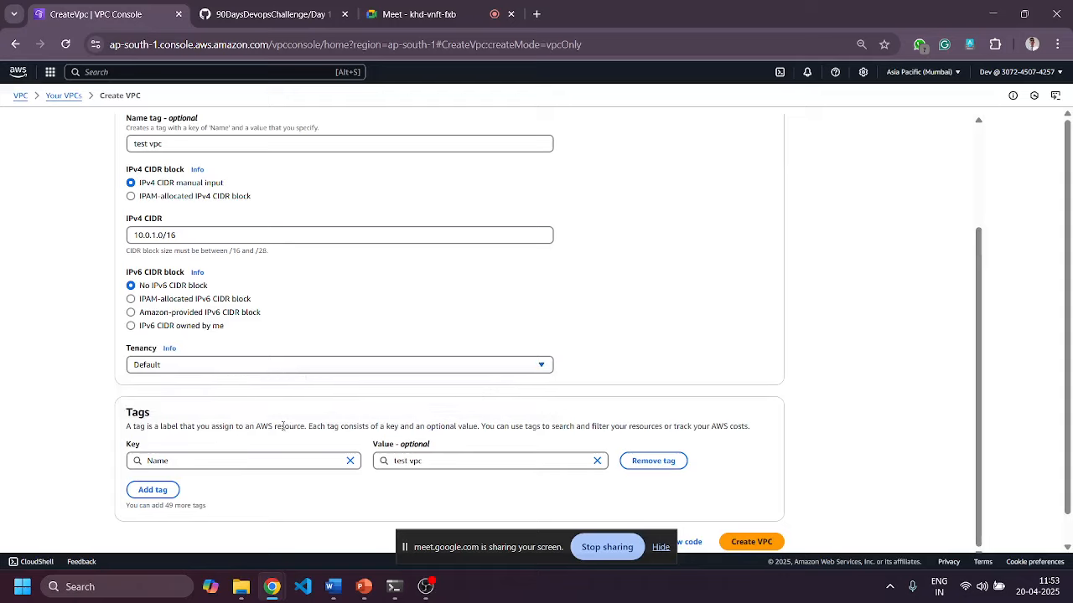
scroll(416, 391, "down", 1)
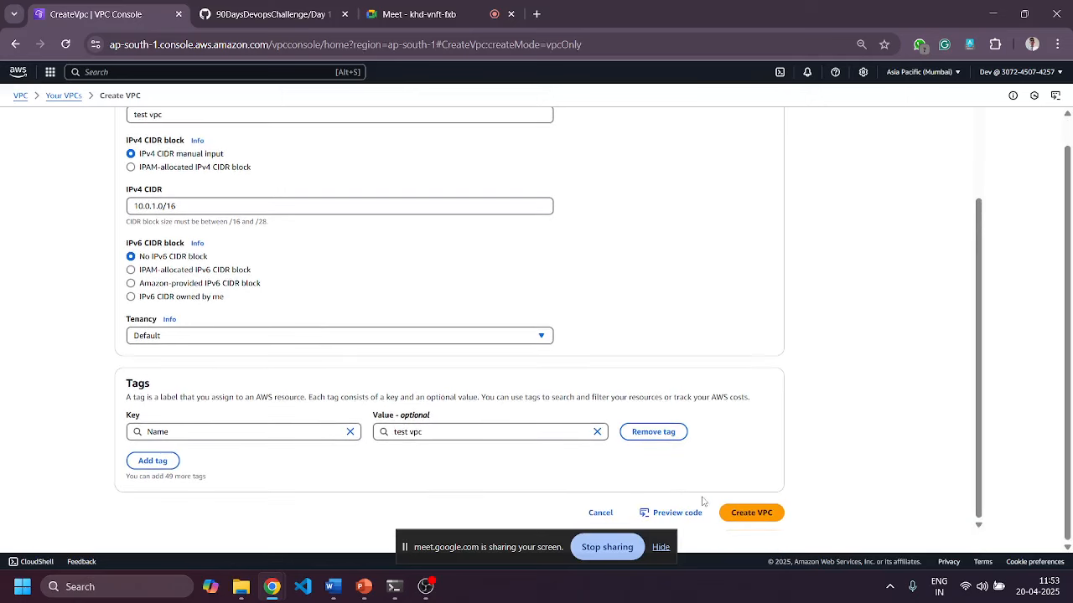
Correct the invalid CIDR to 10.1.0.0/16 and create the VPC.
left_click(749, 514)
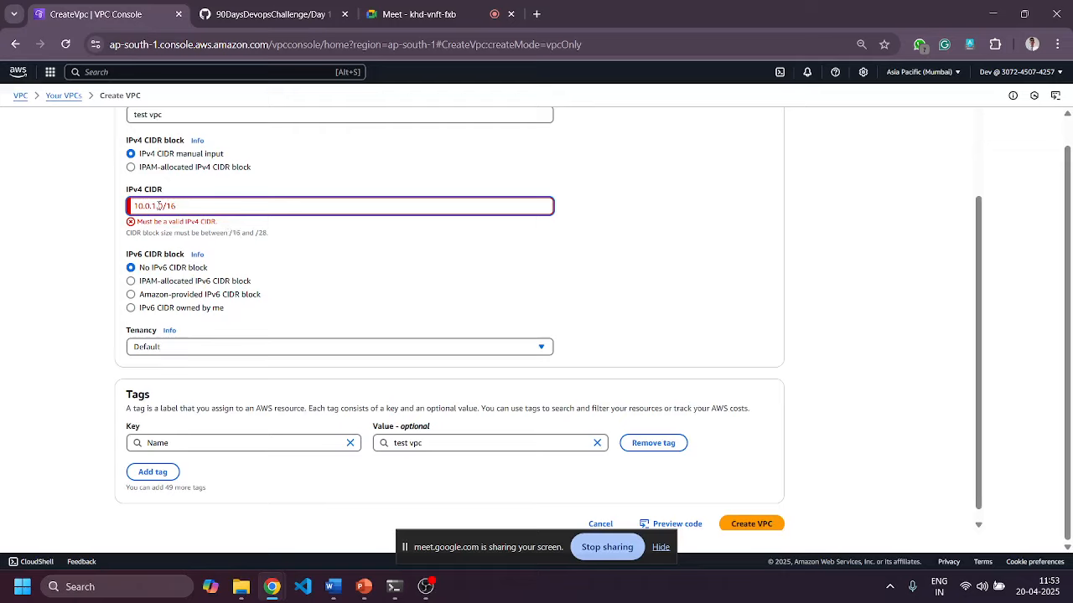
key("BackSpace")
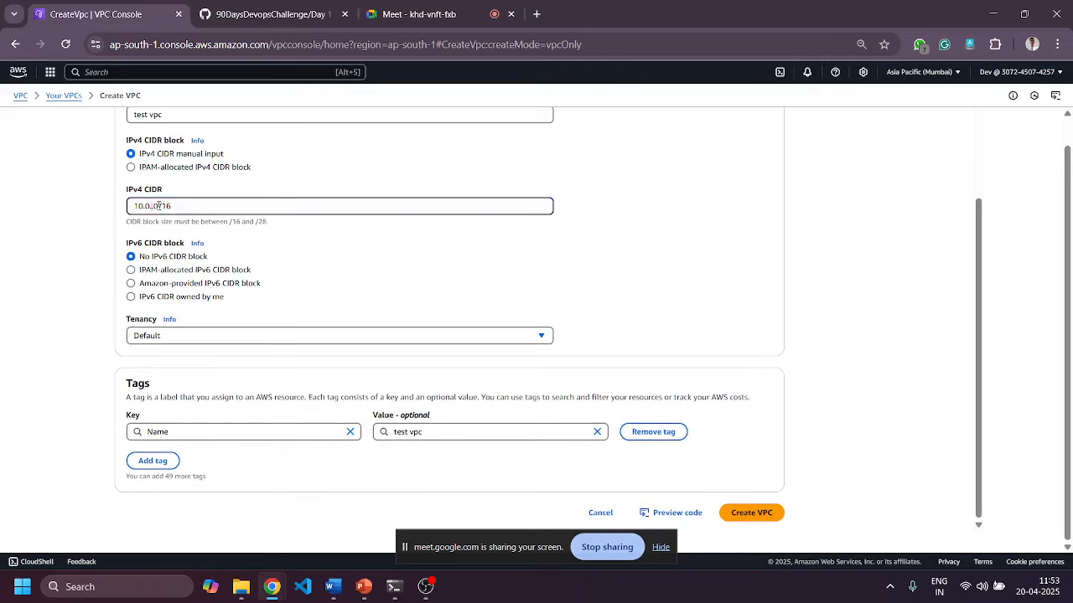
key("Left")
key("BackSpace")
type("1")
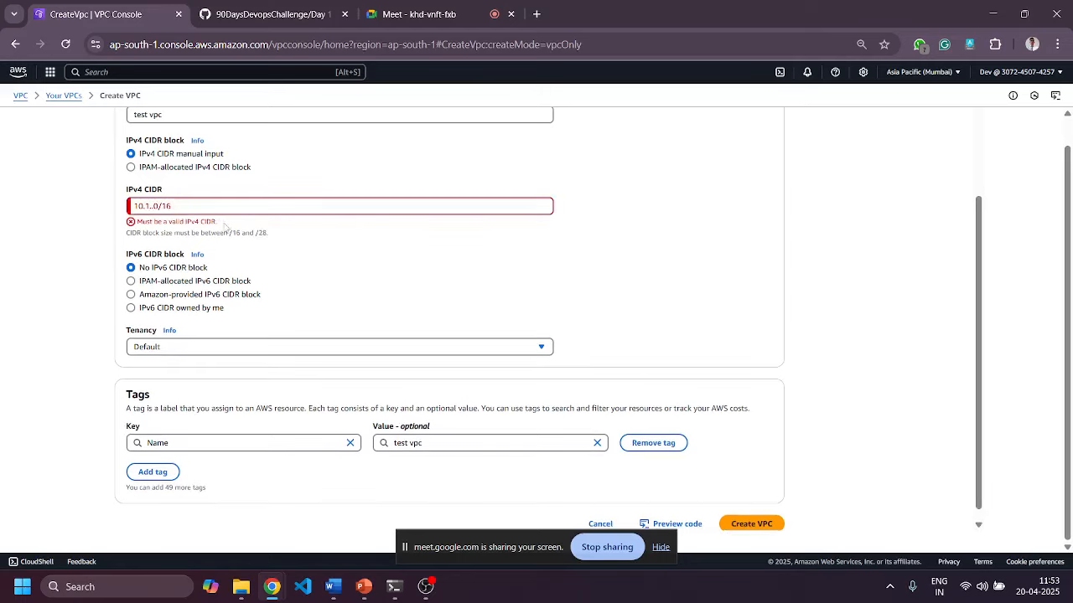
left_click(153, 207)
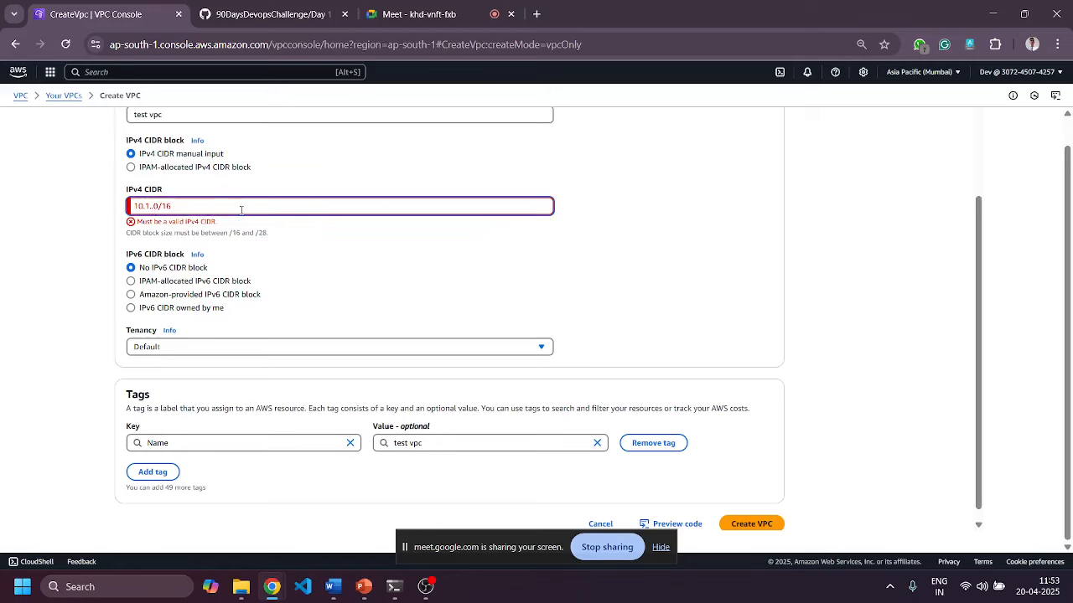
type("0")
left_click(330, 247)
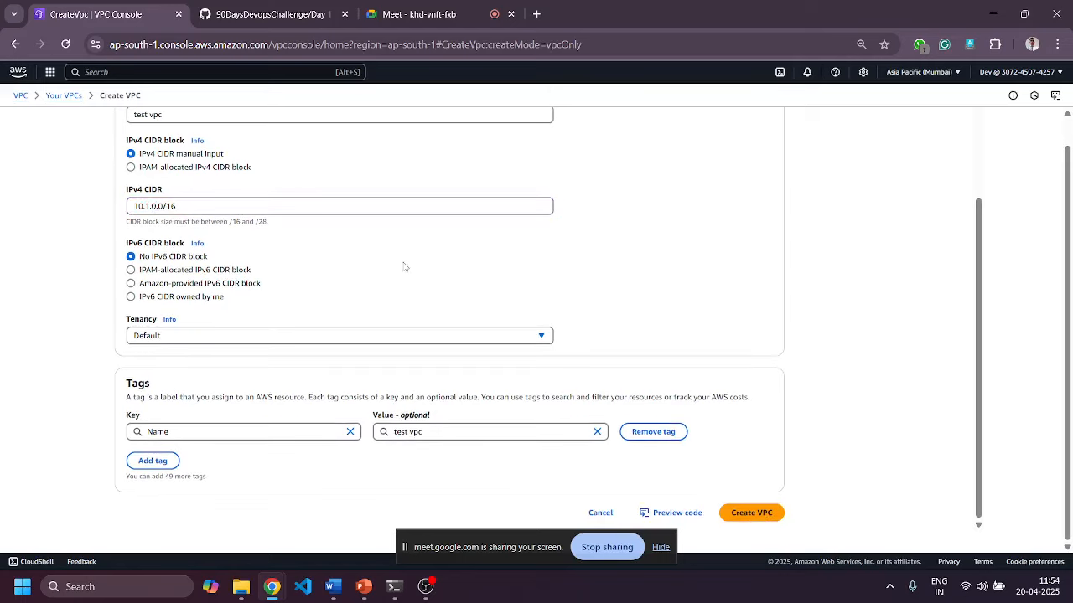
left_click(753, 514)
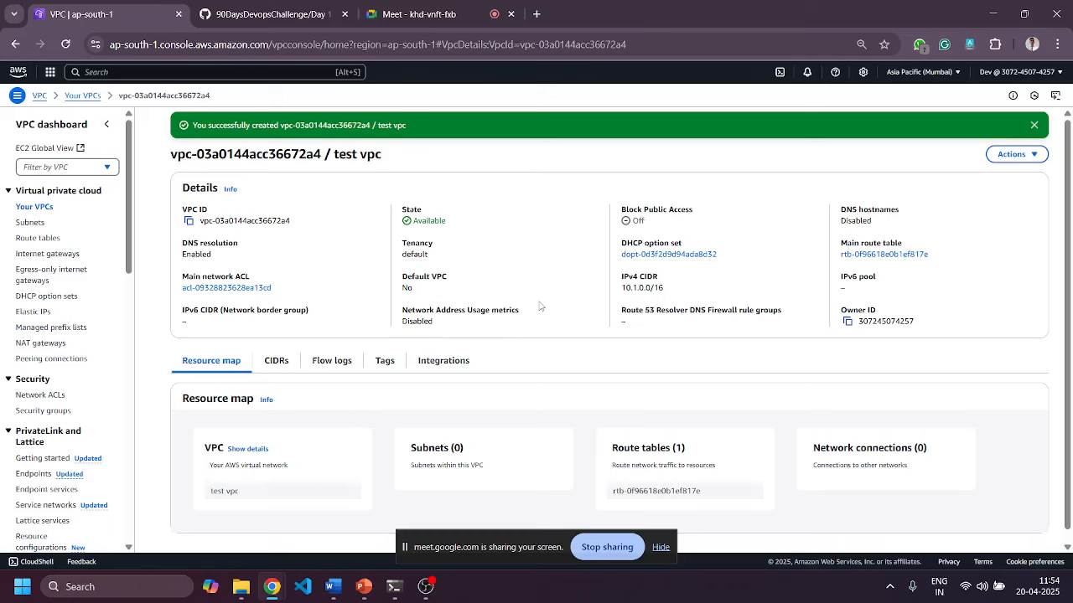
Inspect the routes of the existing default route table.
scroll(545, 283, "down", 1)
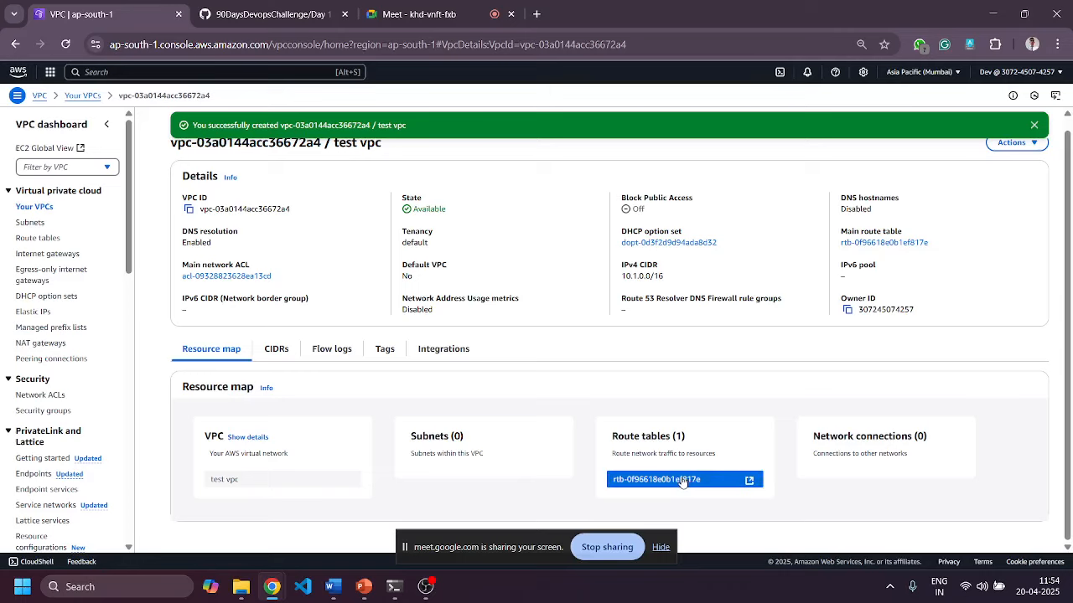
left_click(35, 238)
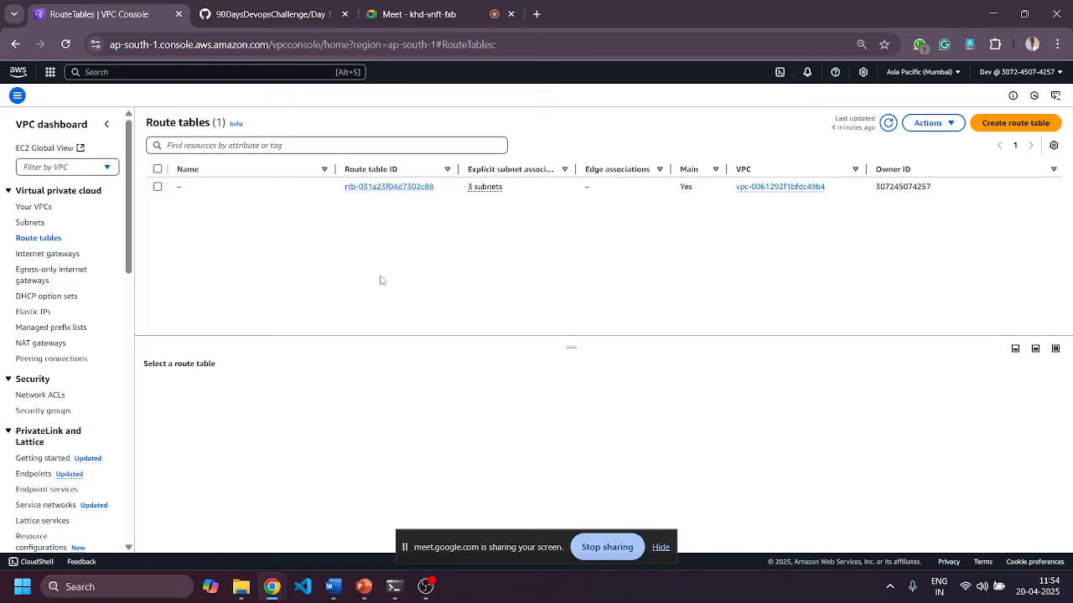
left_click(385, 187)
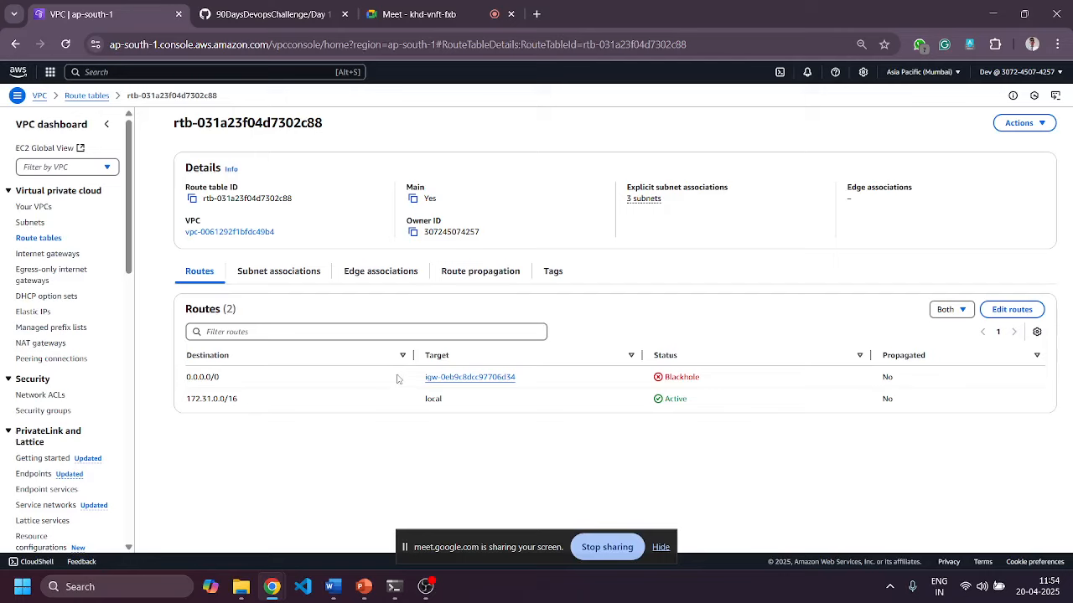
Open test vpc's main route table in a new tab and check its 10.1.0.0/16 local route.
left_click(34, 207)
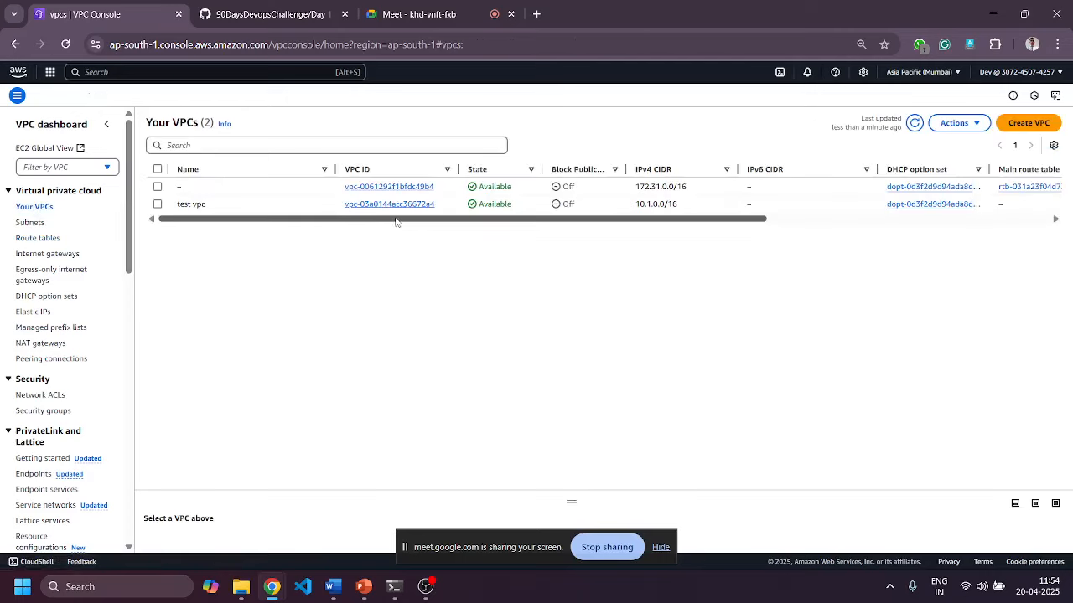
left_click(380, 207)
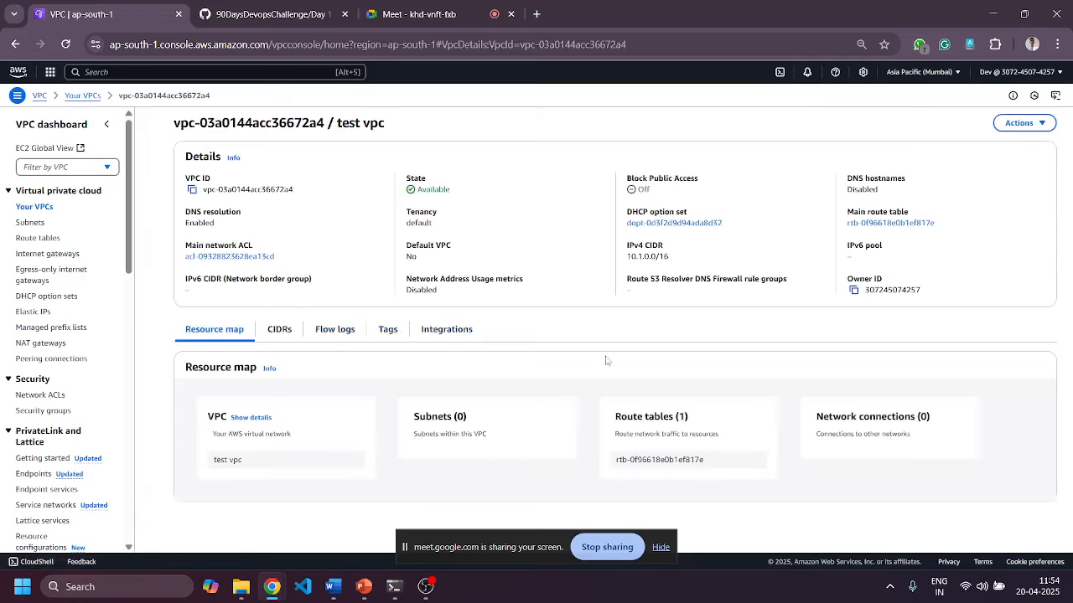
left_click(671, 466)
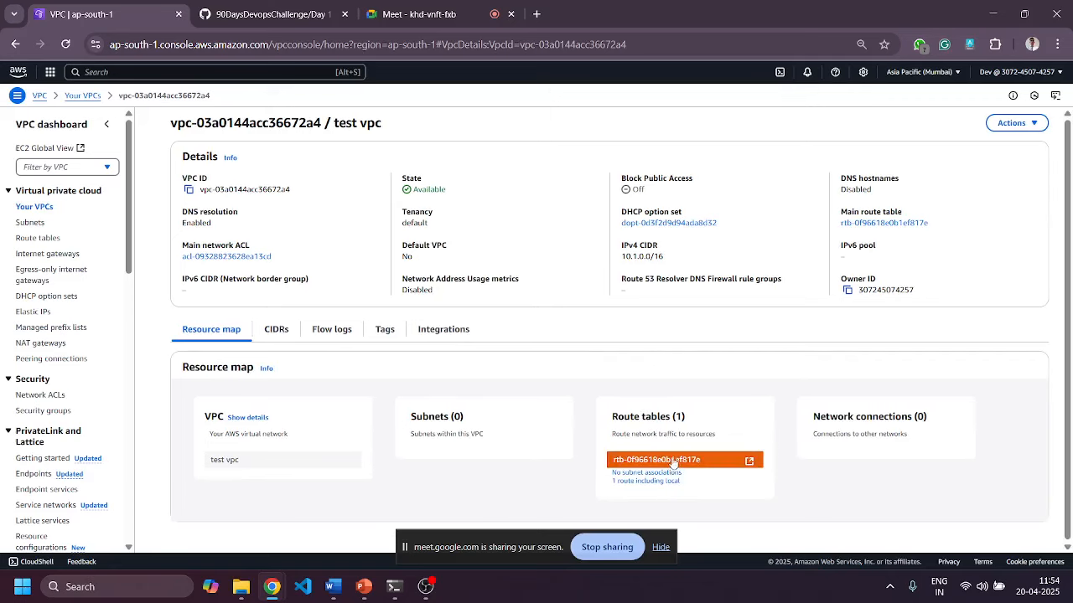
left_click(700, 462)
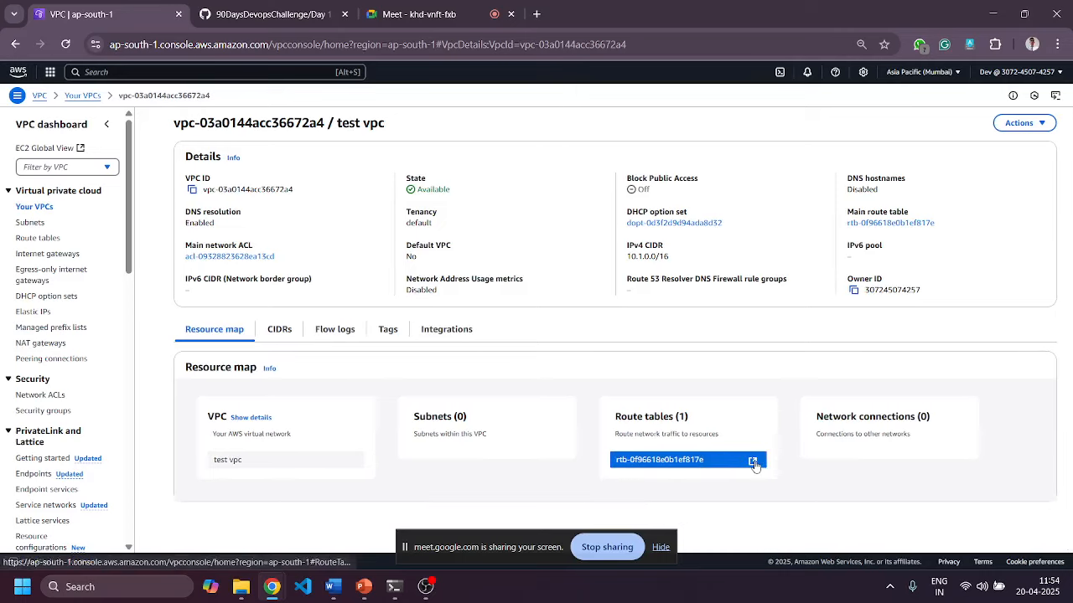
left_click(751, 461)
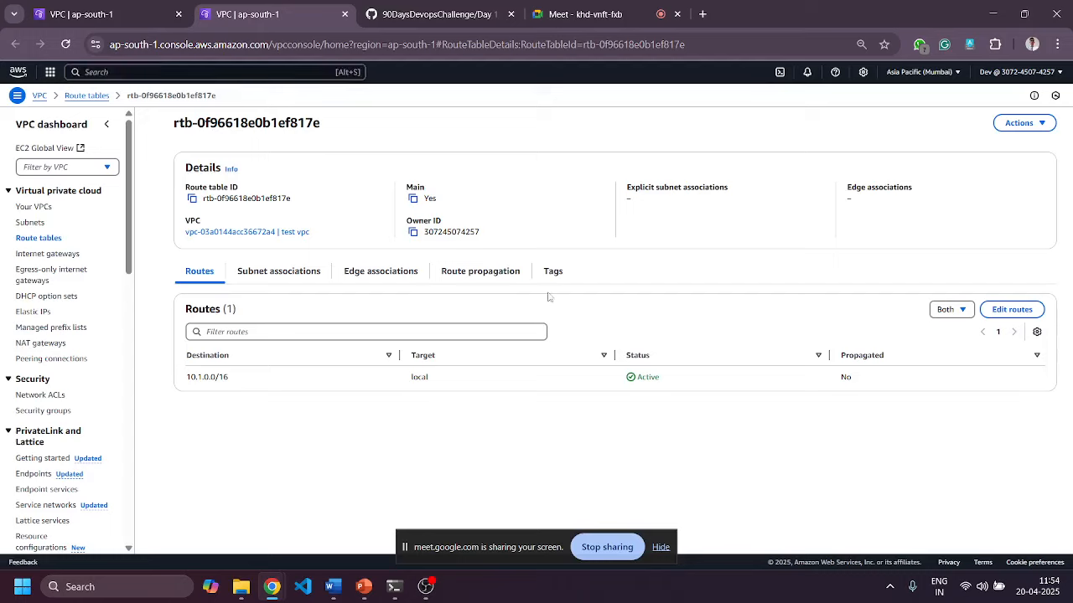
left_click_drag(227, 381, 182, 380)
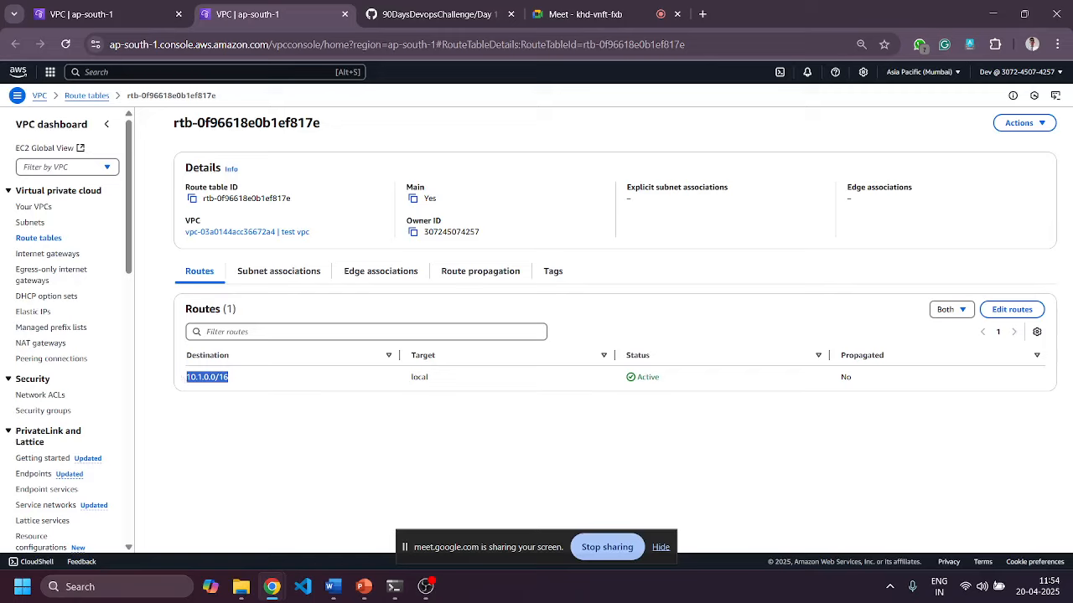
left_click(39, 224)
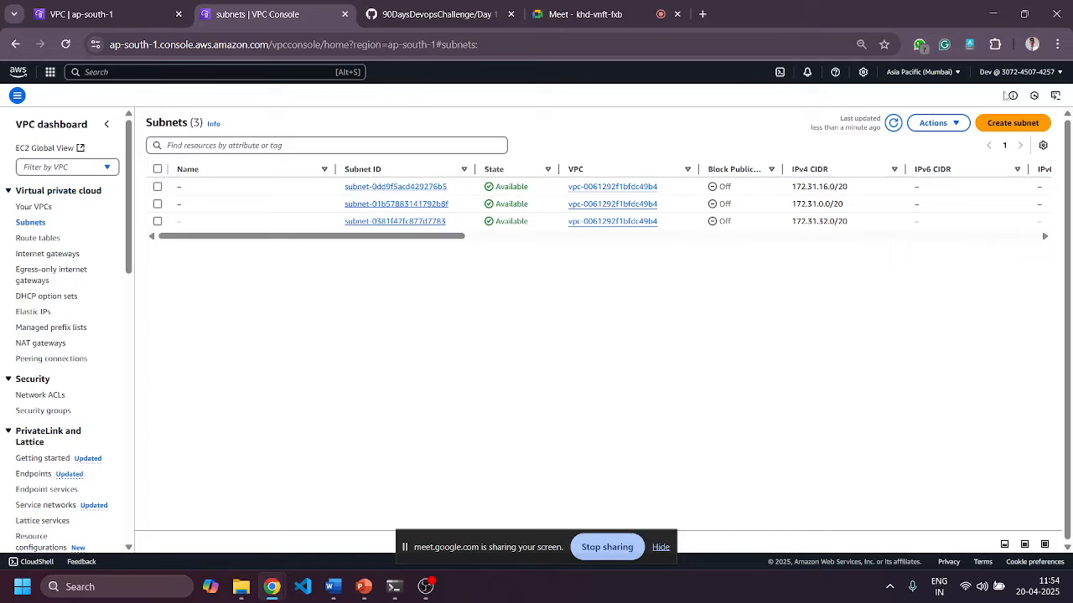
Start a new subnet in test vpc named 'public subnet 1'.
left_click(1018, 126)
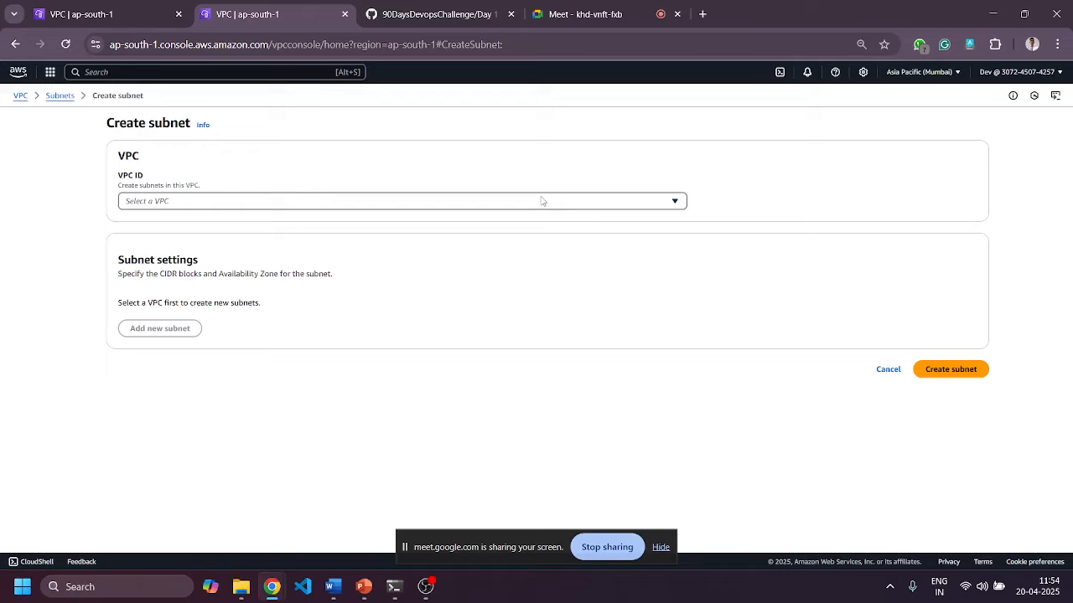
left_click(508, 202)
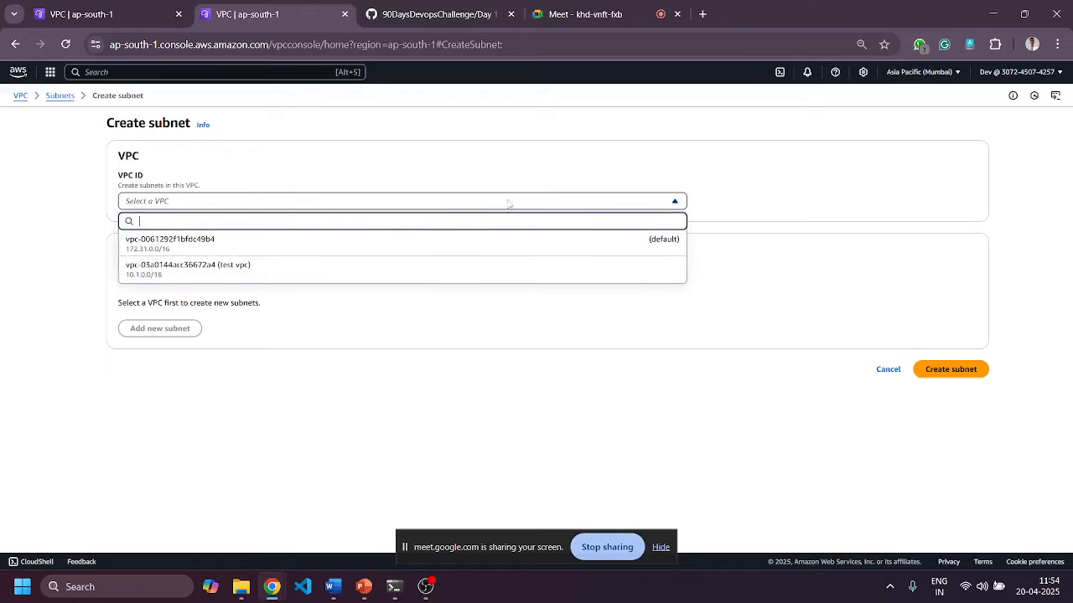
left_click(182, 268)
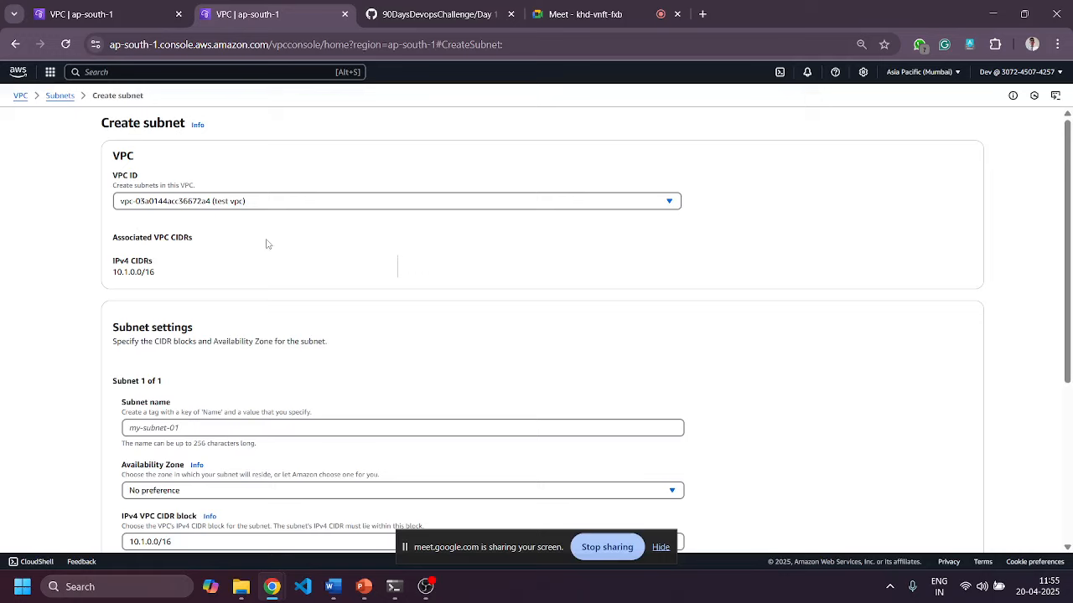
scroll(266, 243, "down", 2)
left_click(225, 289)
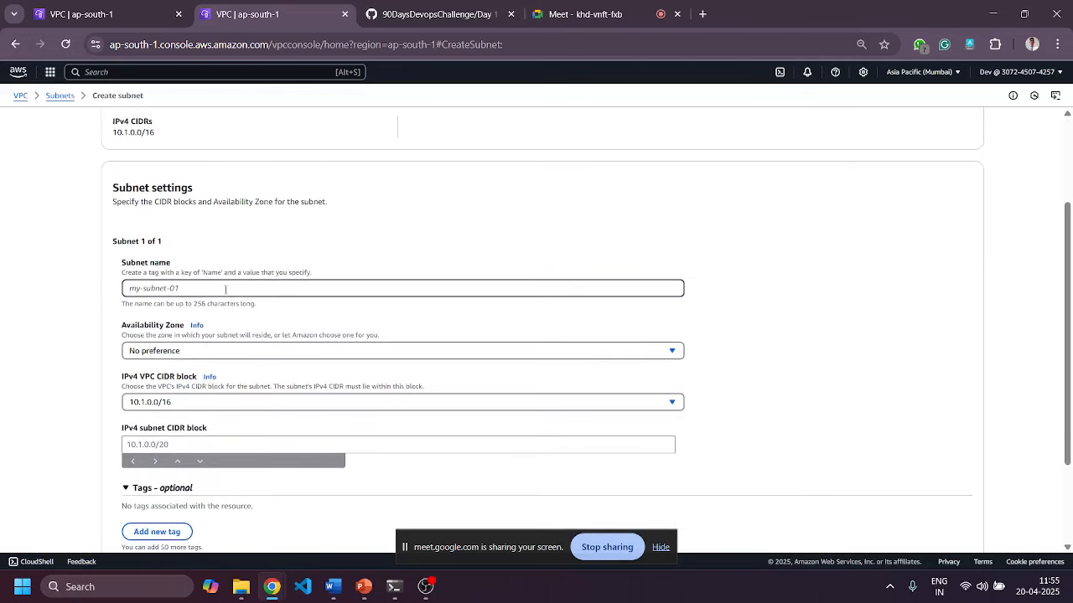
type("publ")
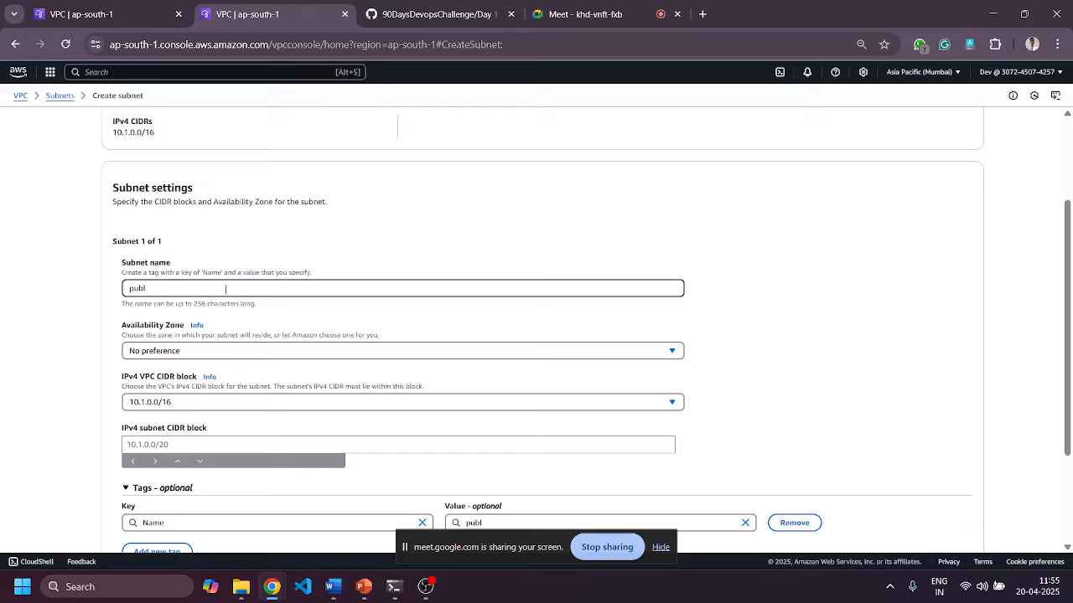
type("l")
key("BackSpace")
type("ic sun")
key("BackSpace")
type("b")
key("BackSpace")
type("bnet 1")
Keep 10.1.0.0/16 as the VPC IPv4 CIDR block for the subnet.
scroll(742, 332, "down", 3)
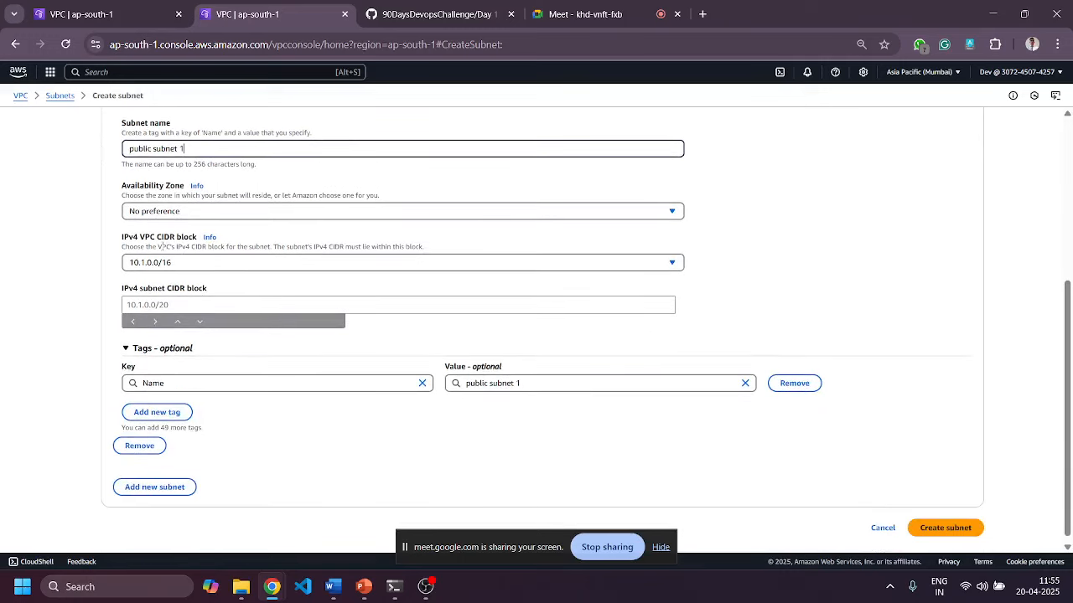
left_click(209, 266)
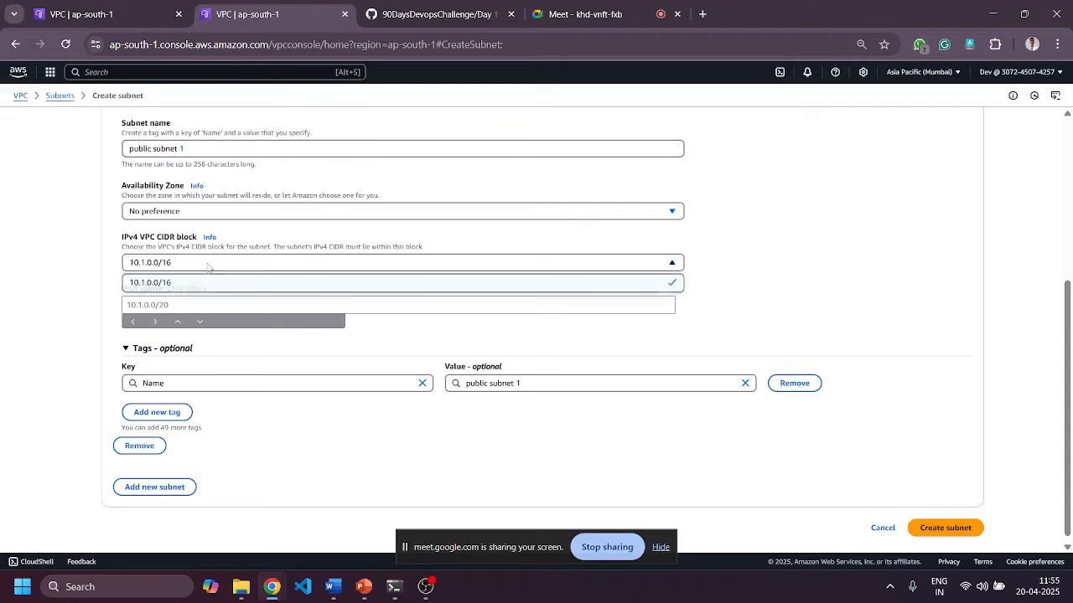
left_click(208, 267)
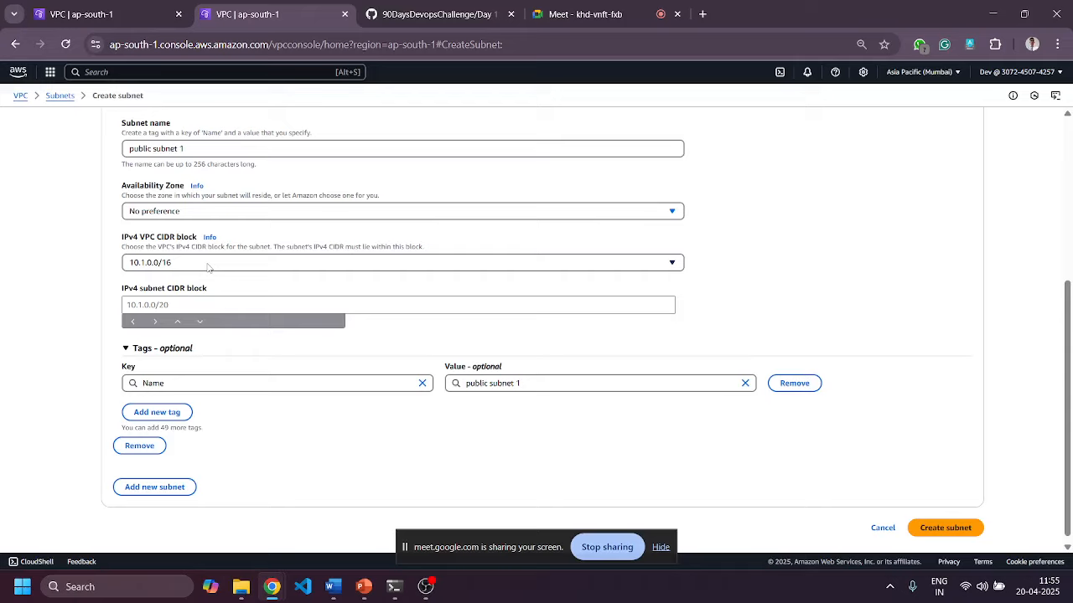
left_click(150, 265)
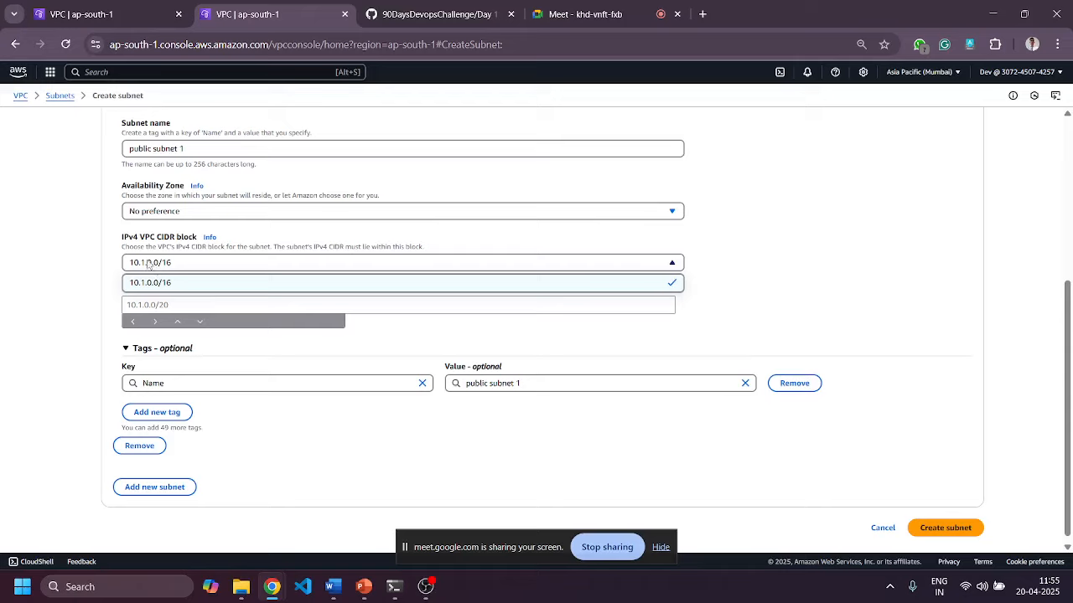
left_click(408, 327)
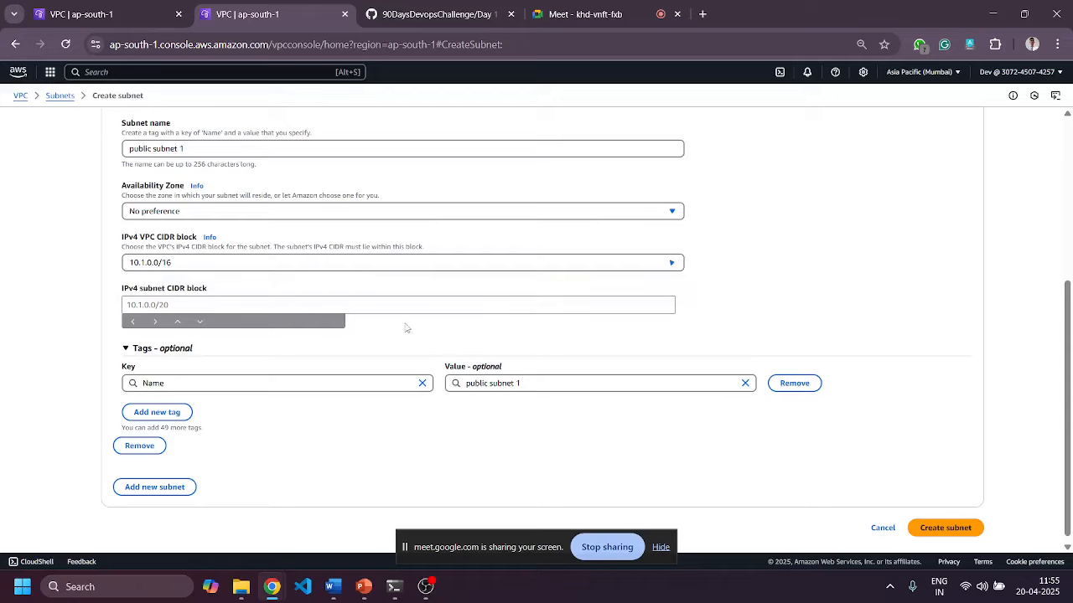
Set public subnet 1's IPv4 subnet CIDR block to 10.1.1.0/24.
left_click(263, 309)
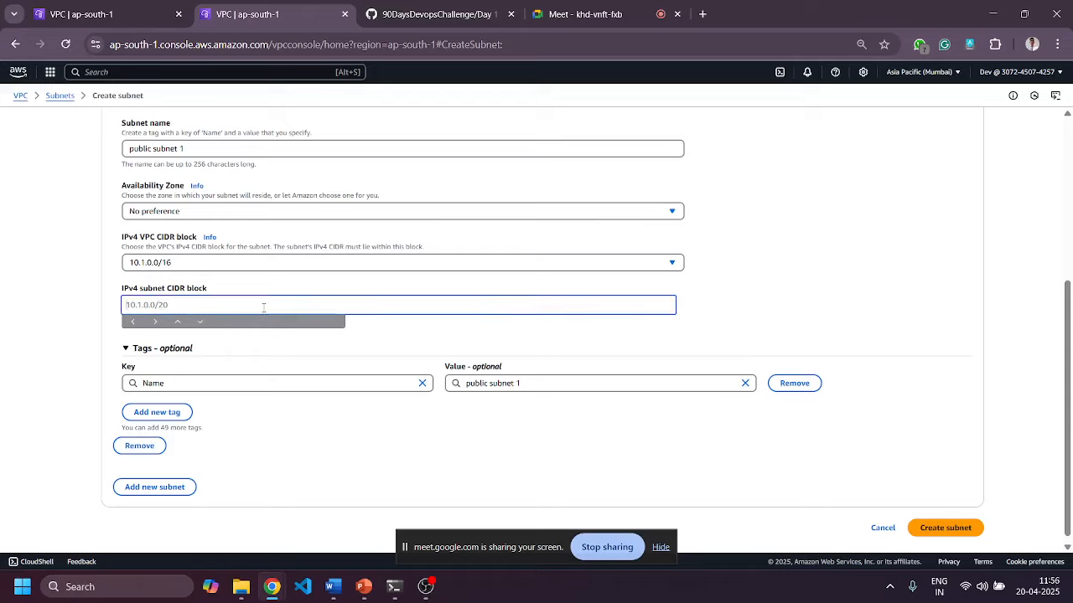
type("10.1.1.0/24")
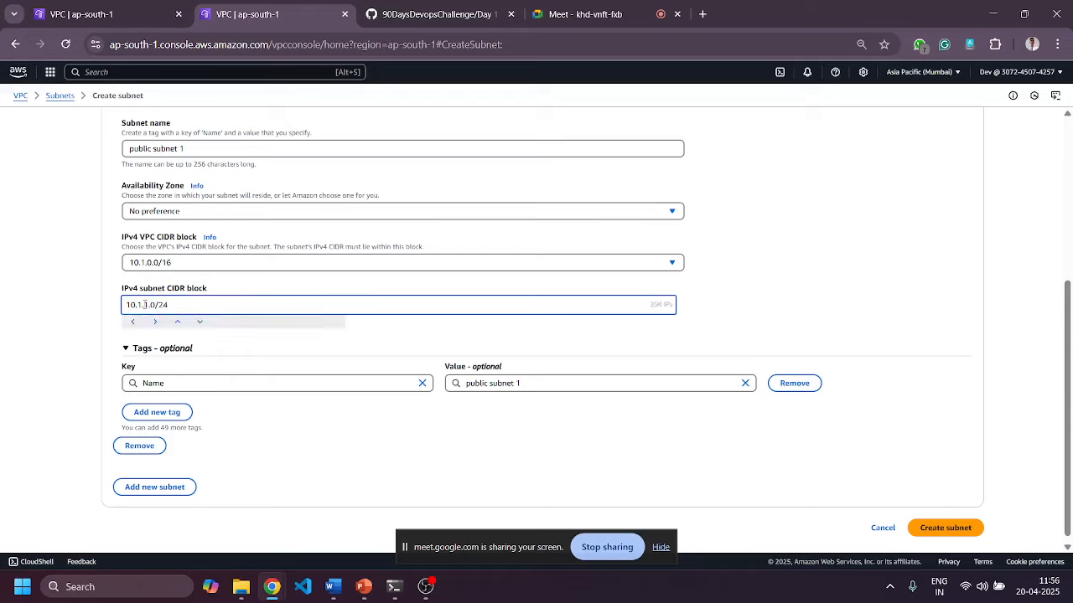
left_click_drag(144, 304, 149, 305)
left_click_drag(156, 304, 151, 304)
left_click(151, 305)
left_click_drag(147, 305, 157, 305)
left_click(171, 305)
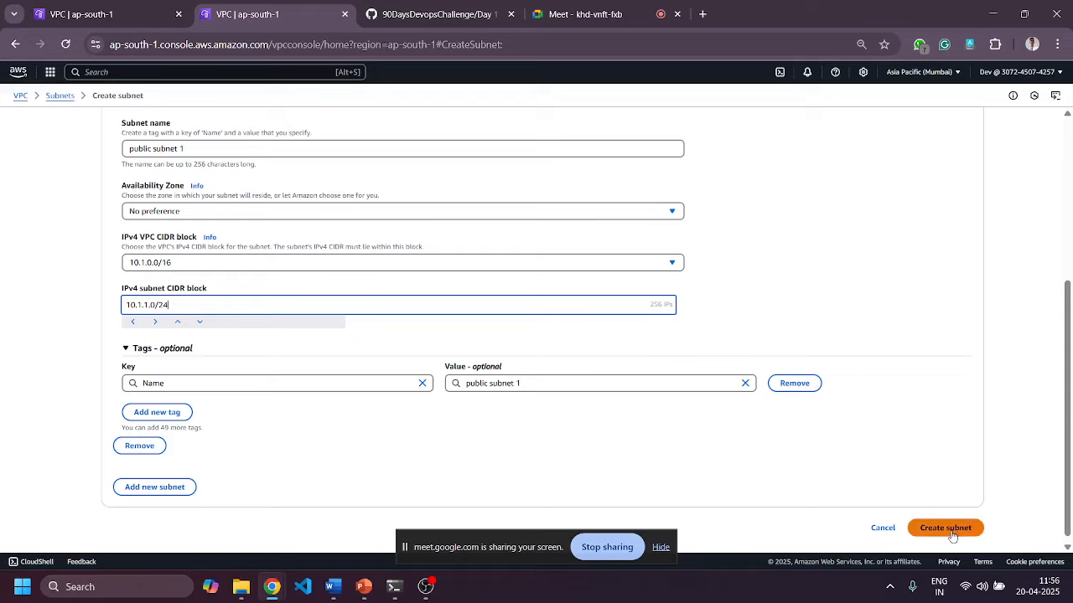
scroll(416, 431, "up", 4)
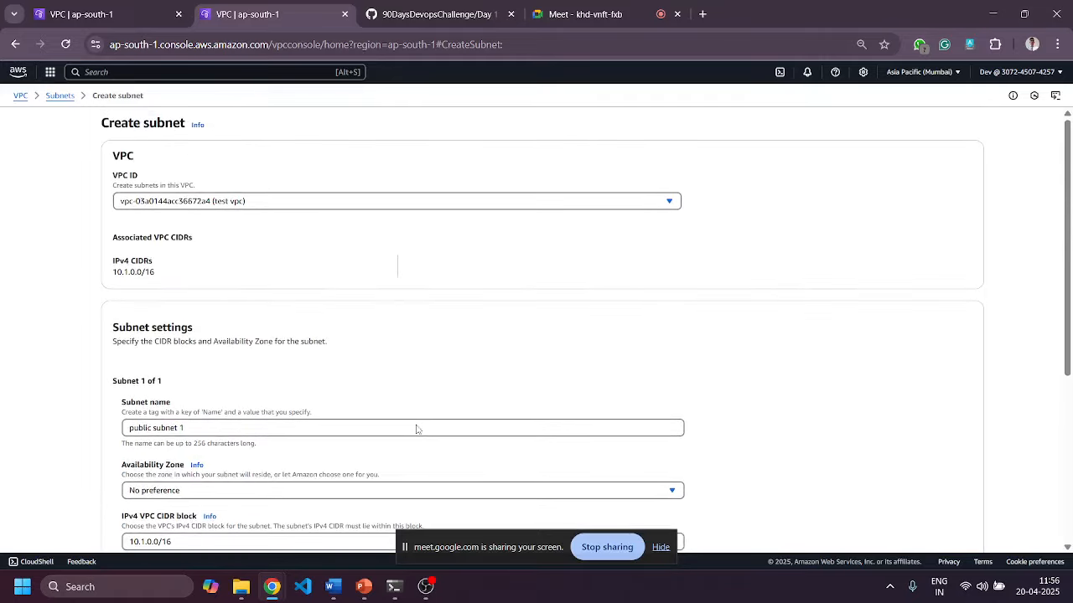
scroll(417, 429, "down", 3)
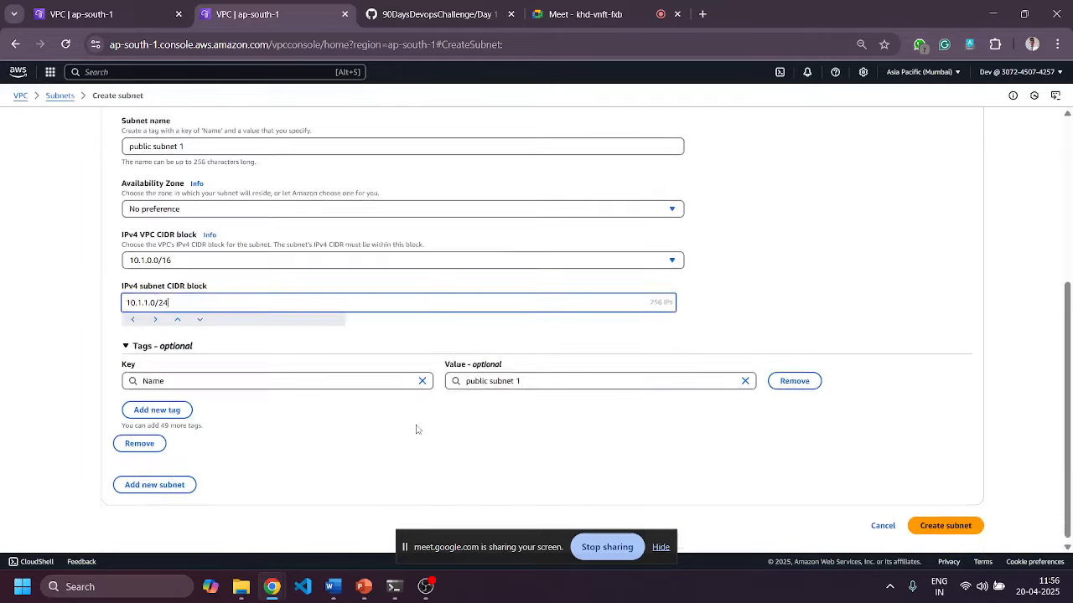
Add a second subnet named 'private Subnet 1'.
left_click(176, 483)
scroll(371, 335, "down", 3)
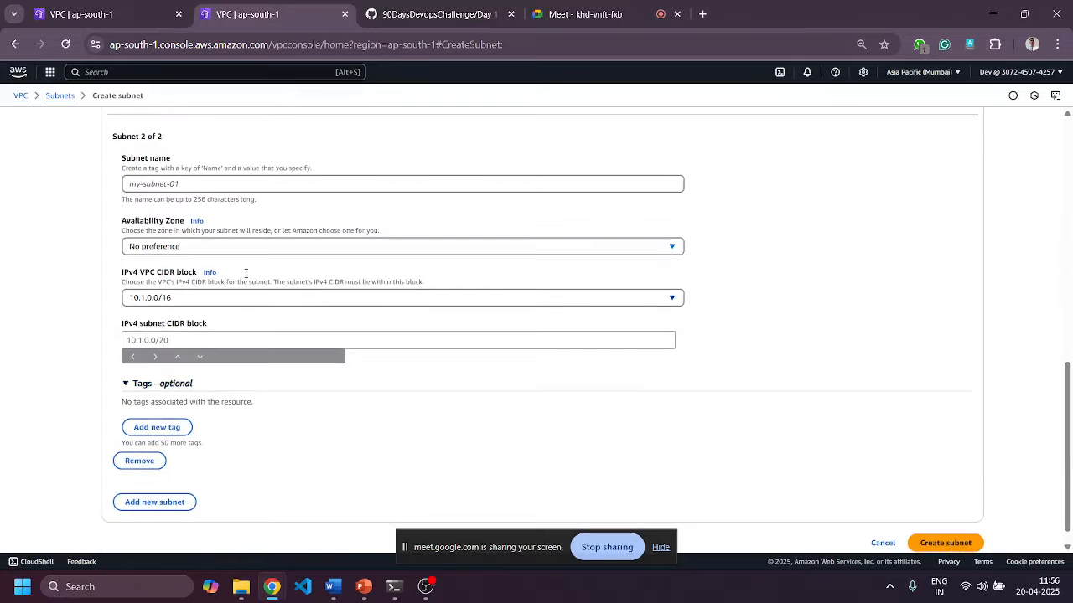
left_click(261, 186)
type("p")
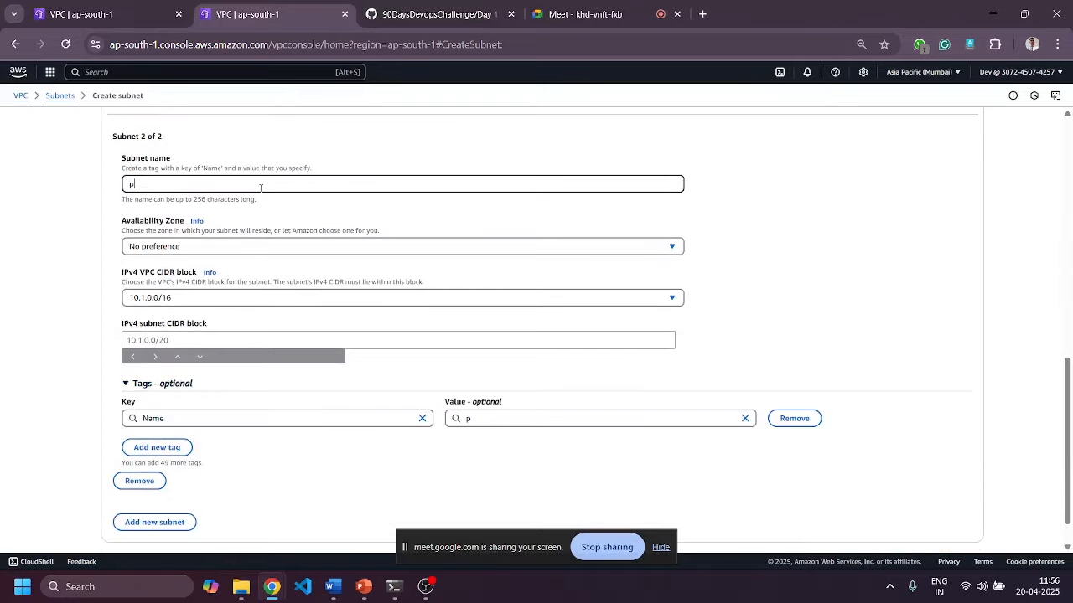
type("rivate Subnet 1")
Give private Subnet 1 the CIDR 10.1.2.0/24 and create both subnets.
left_click(187, 338)
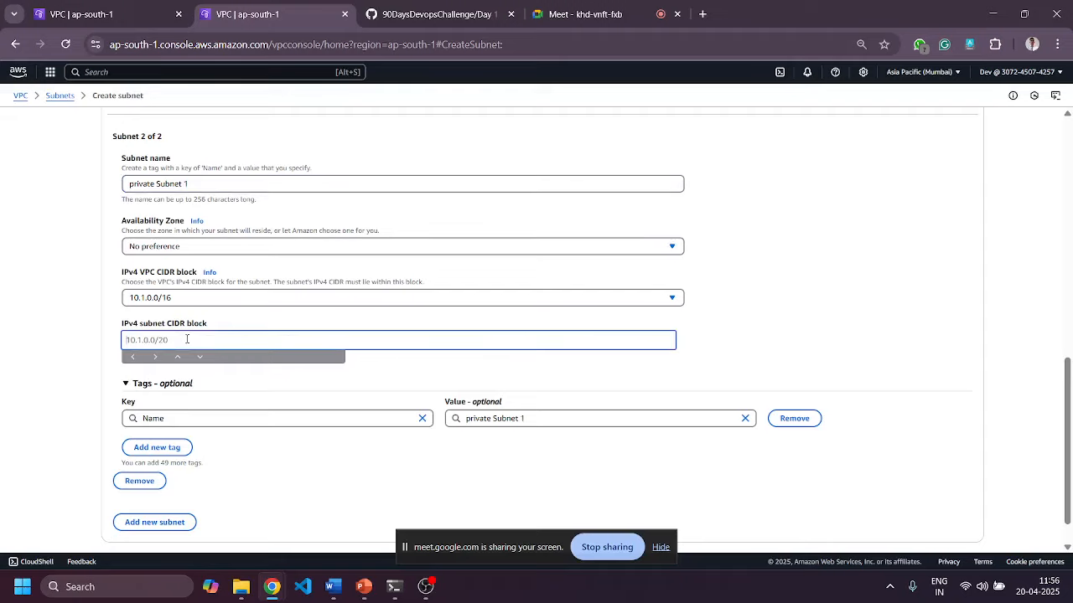
type("10.1")
scroll(187, 339, "up", 5)
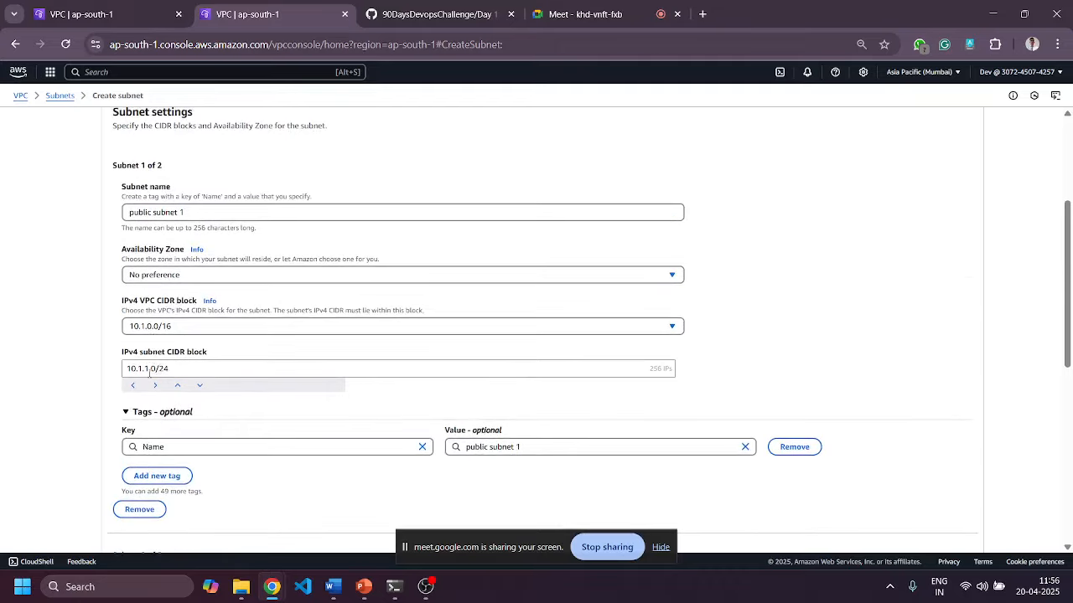
left_click(149, 371)
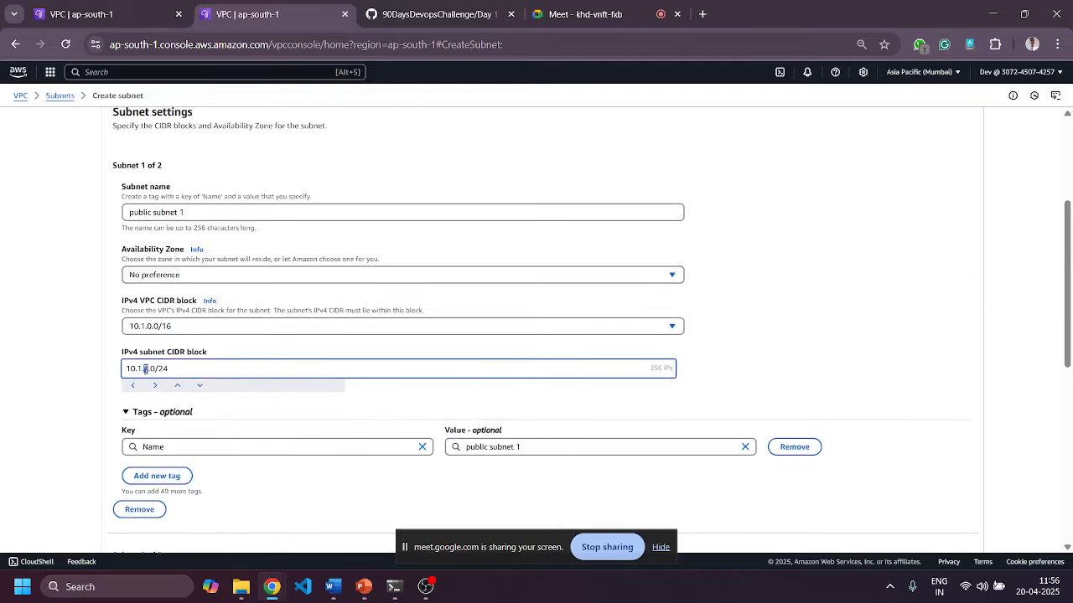
scroll(145, 369, "down", 5)
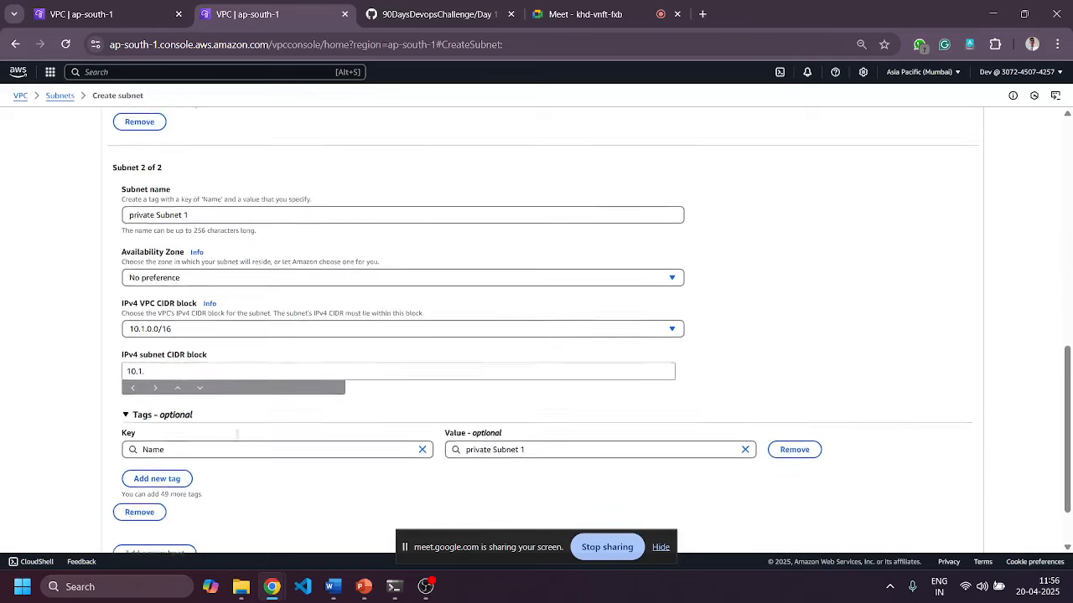
scroll(208, 424, "down", 1)
left_click(156, 300)
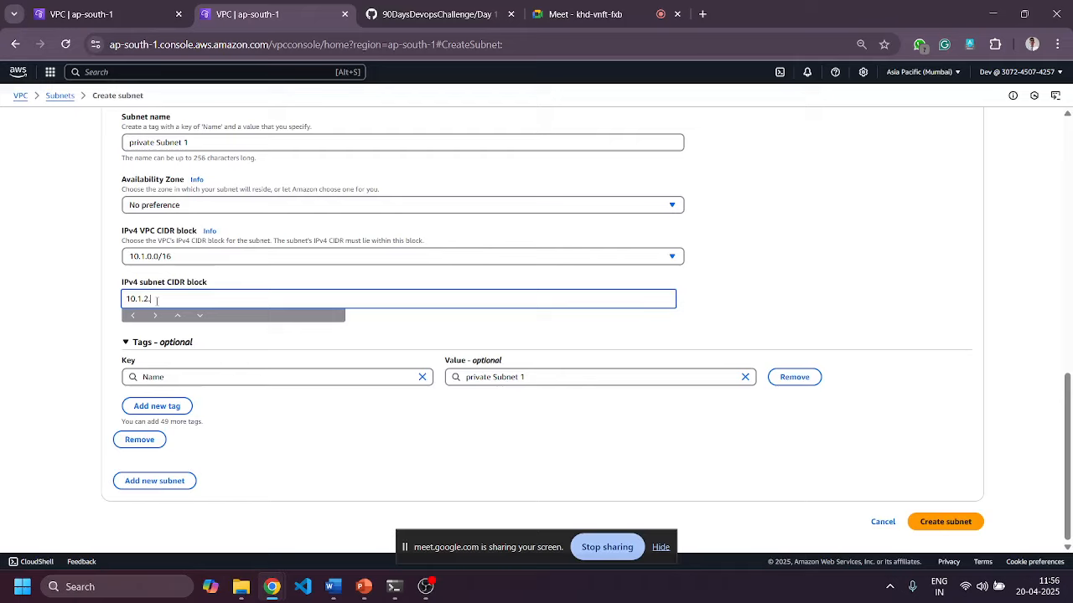
type("2.0/24")
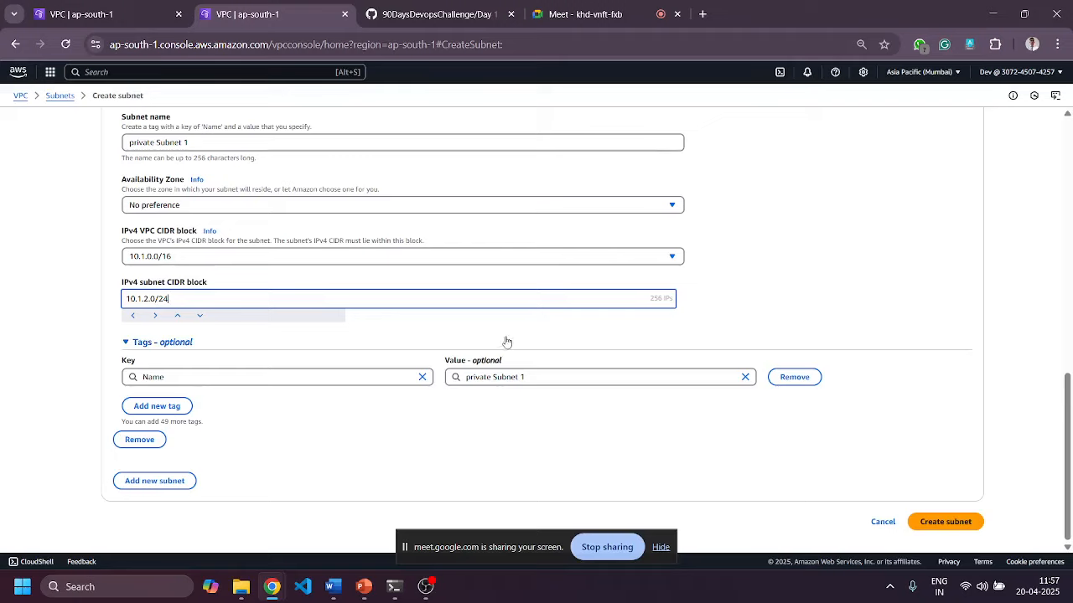
left_click_drag(646, 299, 676, 299)
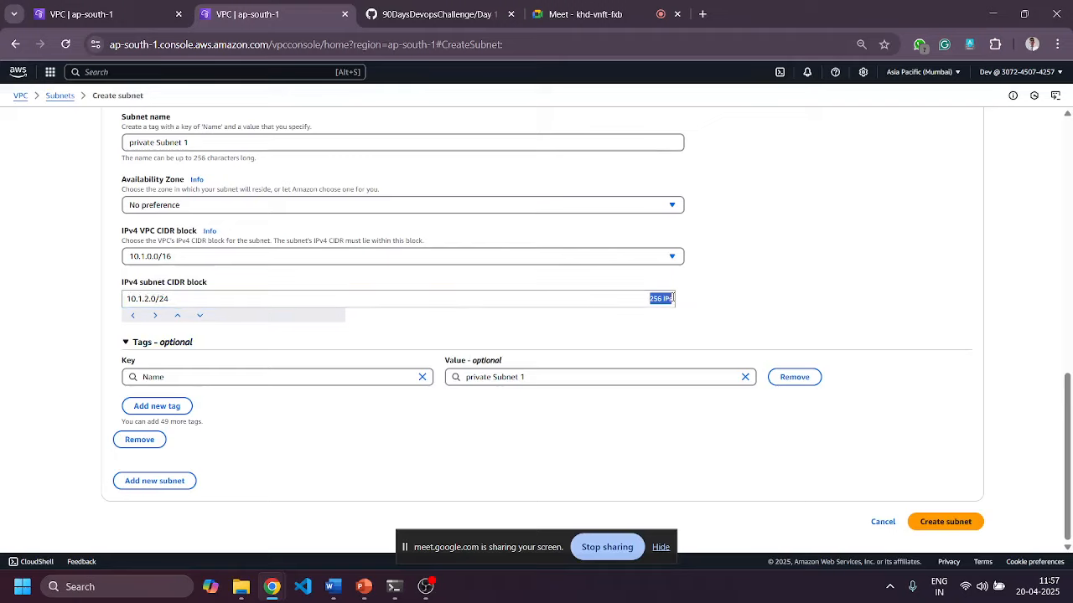
scroll(694, 287, "up", 4)
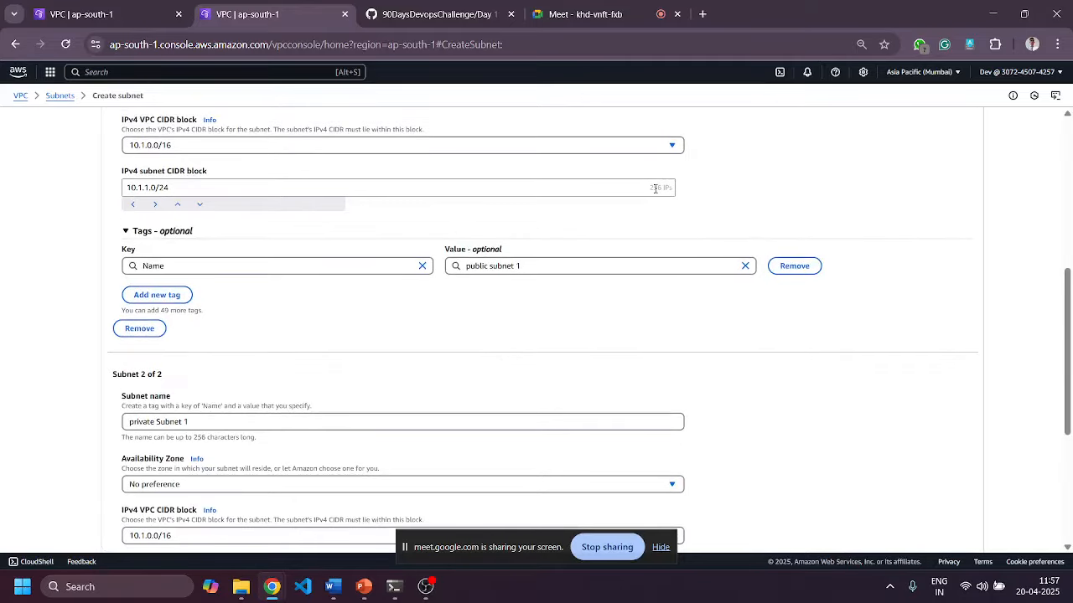
scroll(611, 250, "down", 4)
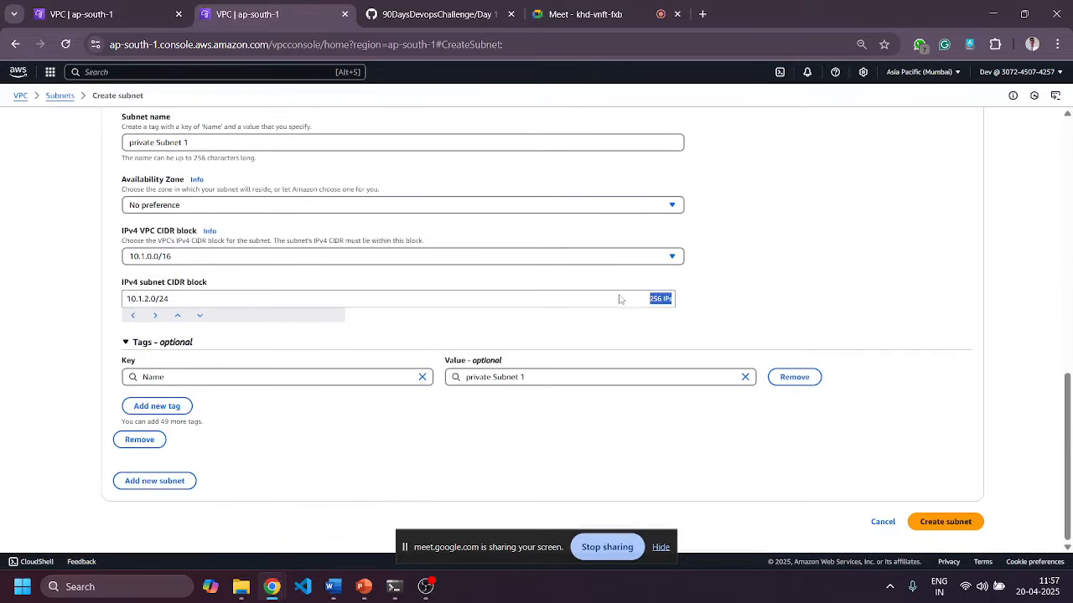
left_click(932, 521)
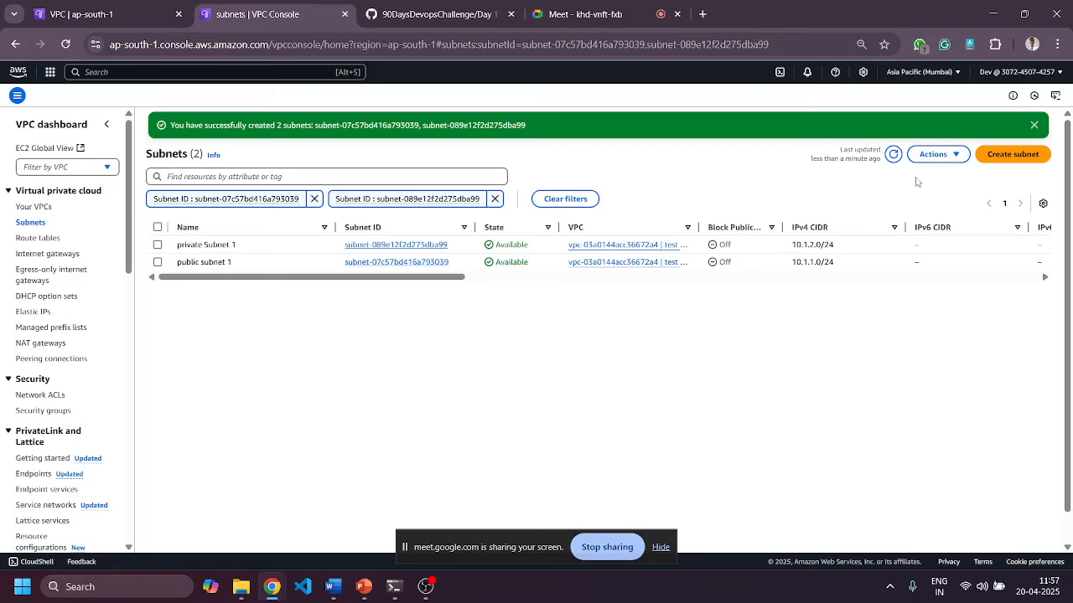
Refresh subnets and inspect test vpc's main route table routes and subnet associations.
left_click(893, 154)
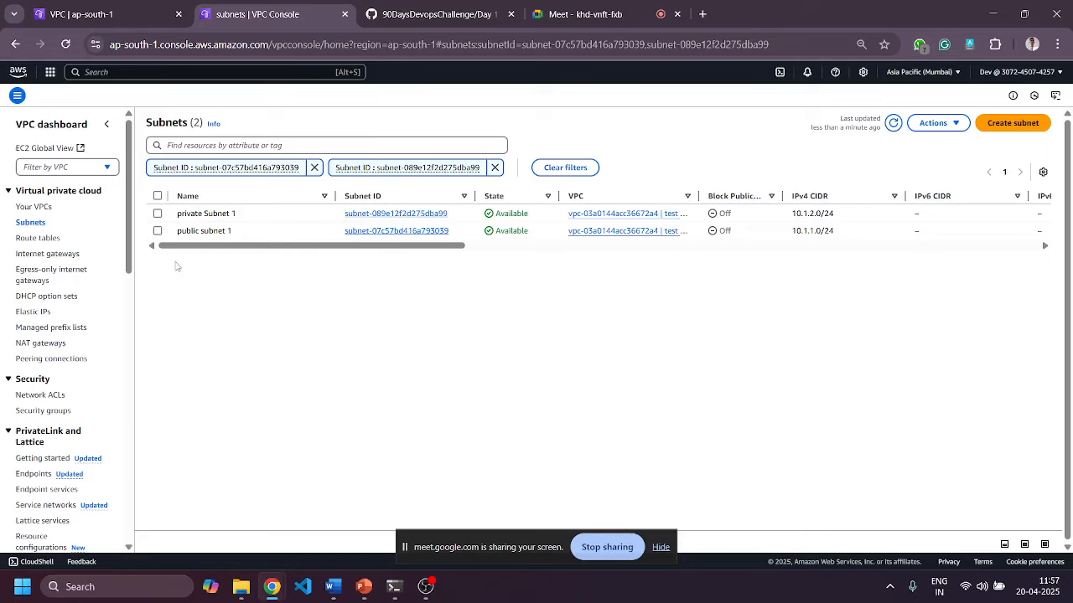
left_click(58, 240)
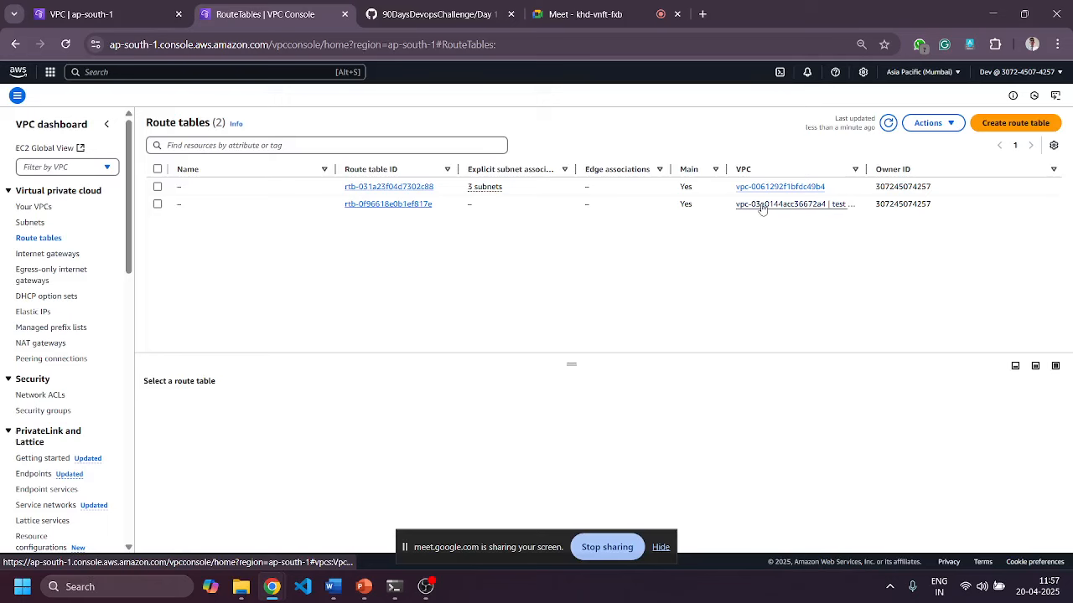
left_click(388, 205)
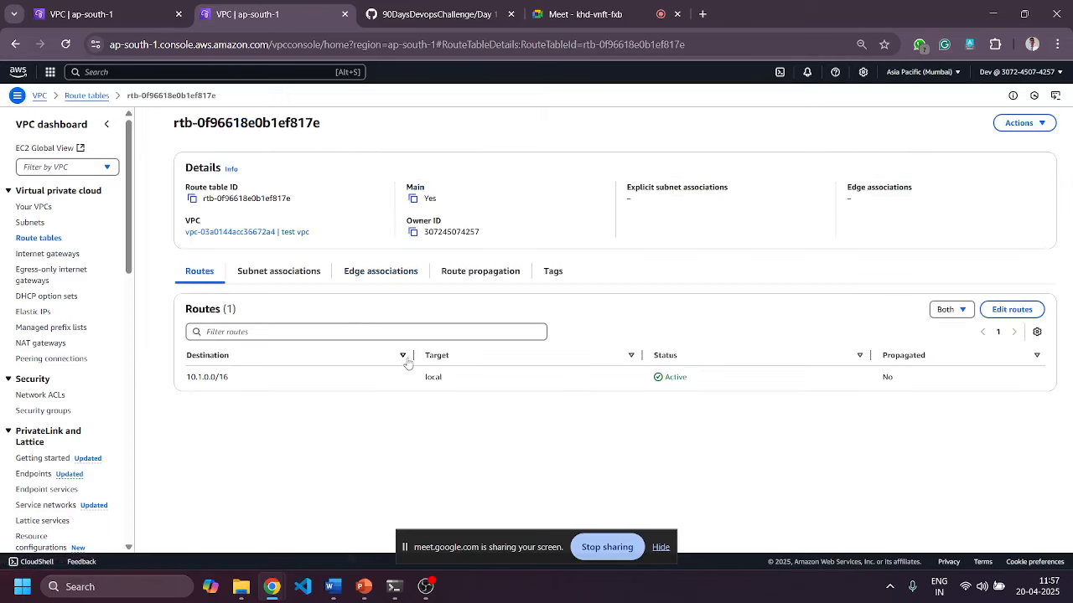
left_click(285, 275)
scroll(436, 371, "down", 1)
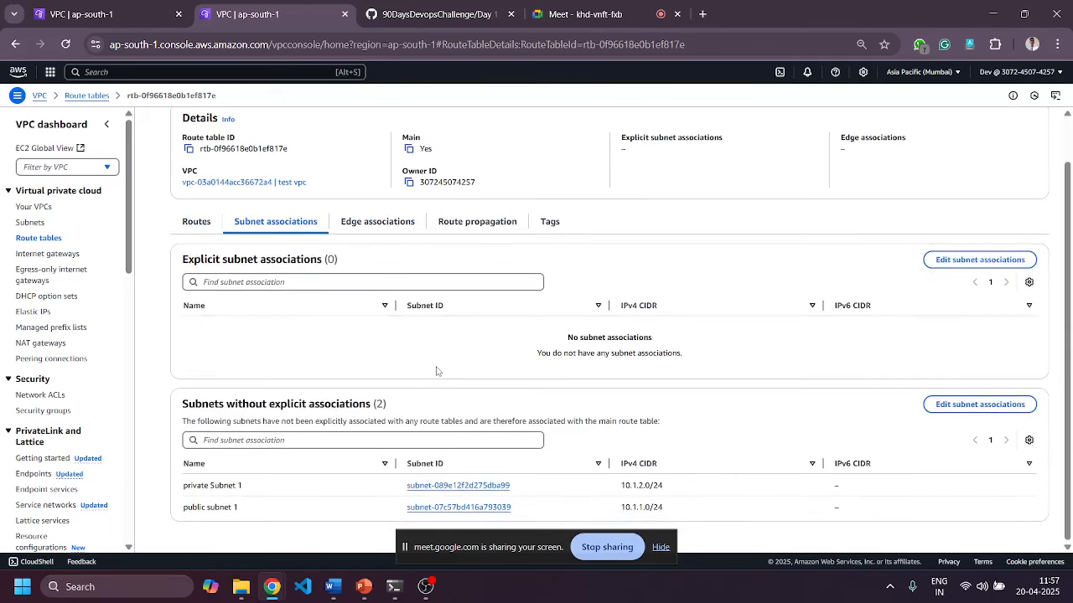
scroll(435, 371, "up", 1)
left_click(201, 272)
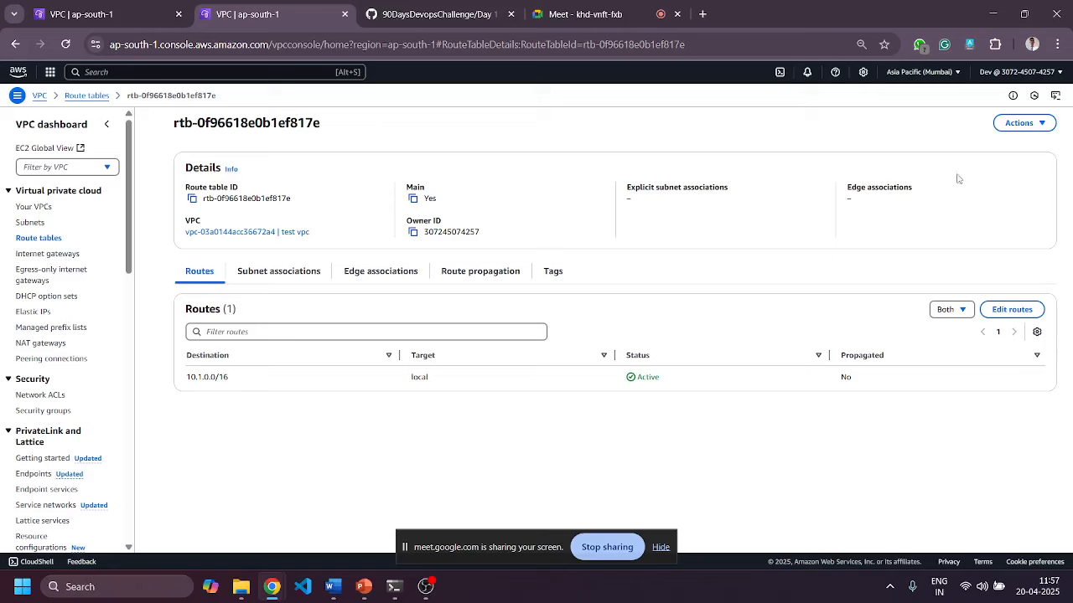
Return via Subnets to Route tables and begin a new route table.
left_click(31, 224)
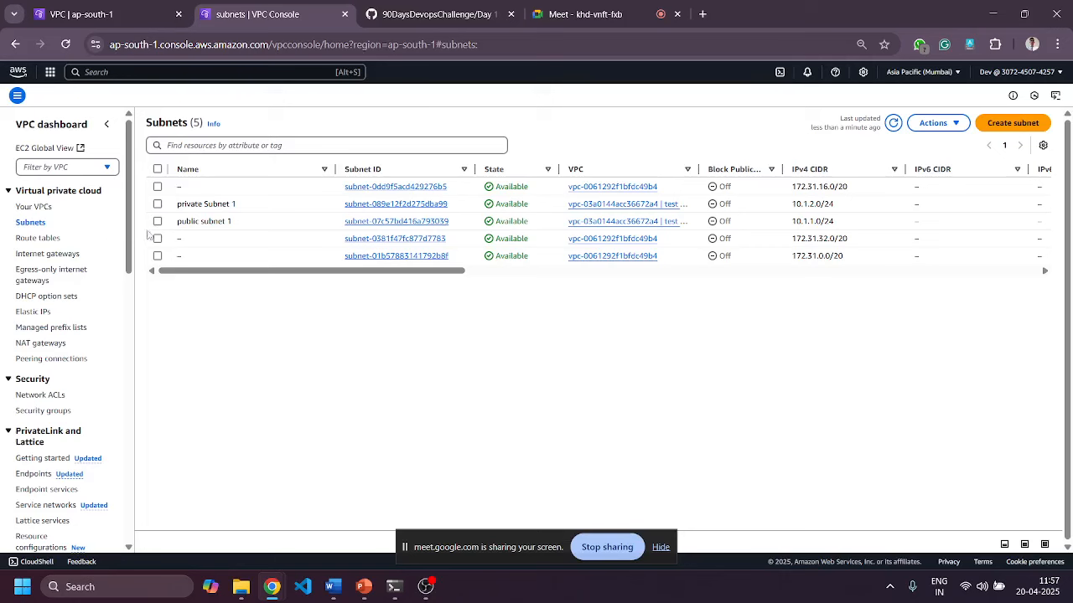
left_click(64, 242)
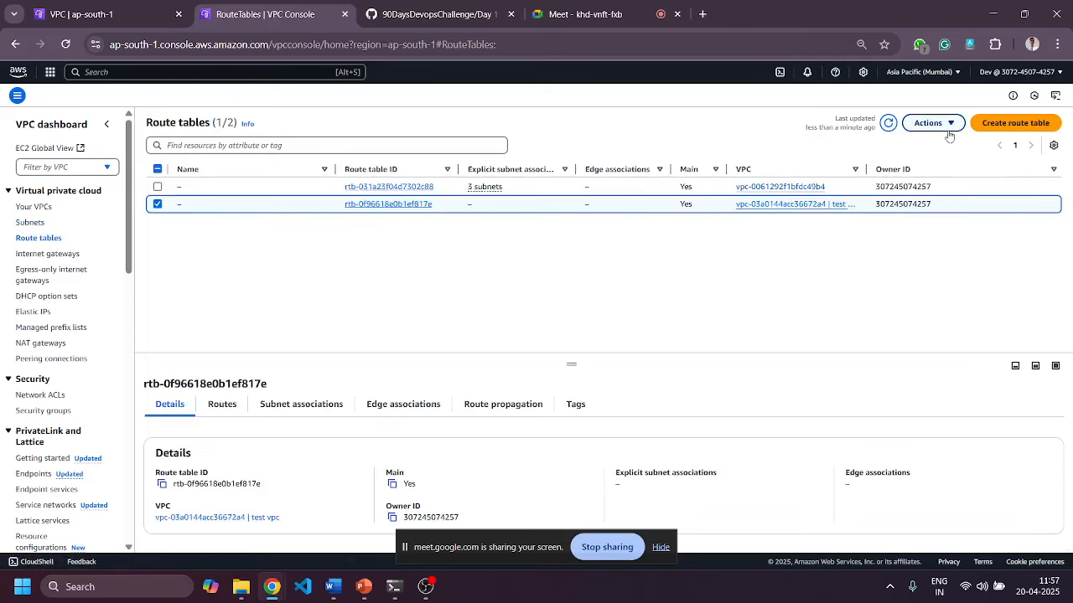
left_click(1015, 123)
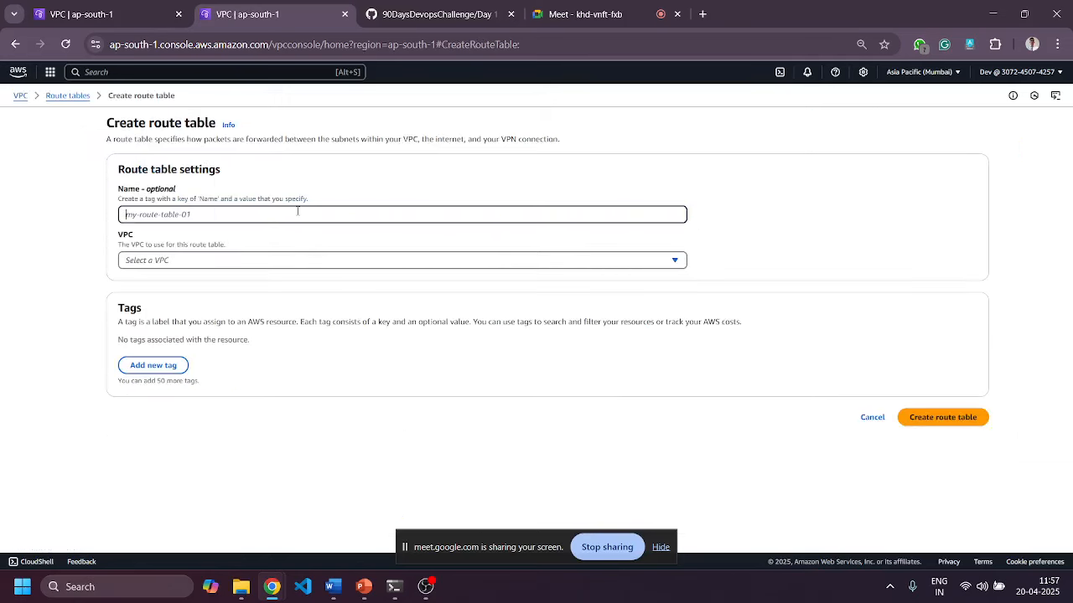
Create route table 'private-rt' in test vpc.
type("r")
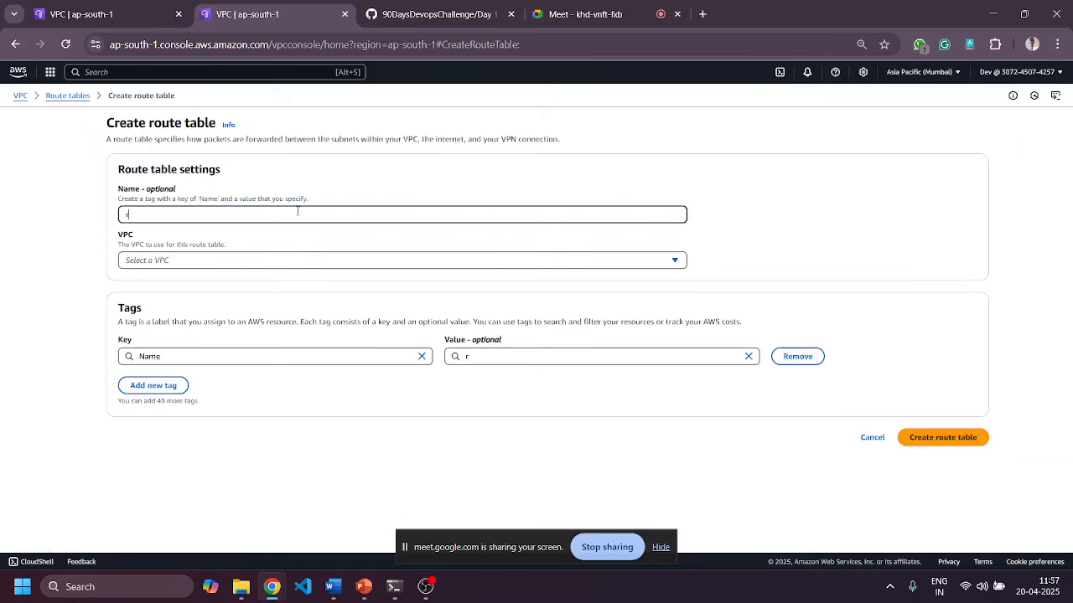
key("BackSpace")
type("private-rt")
left_click(302, 260)
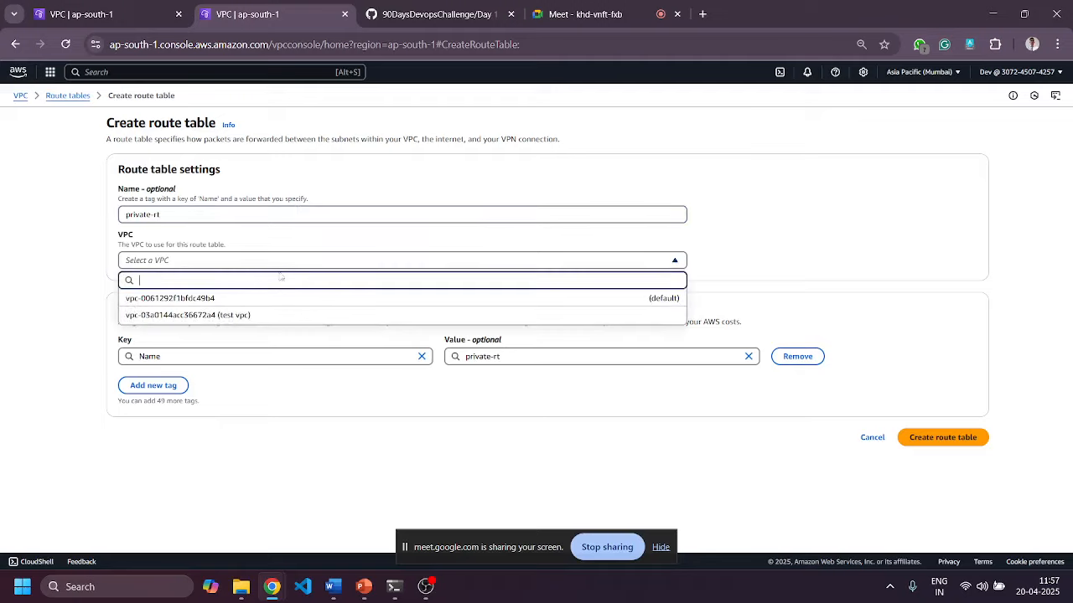
left_click(204, 316)
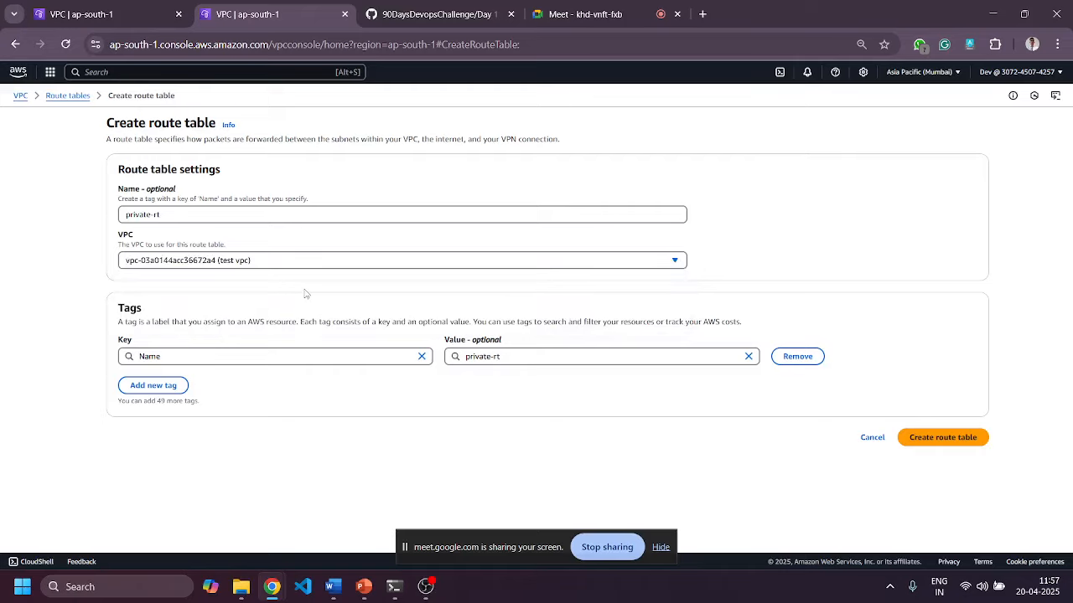
left_click(949, 441)
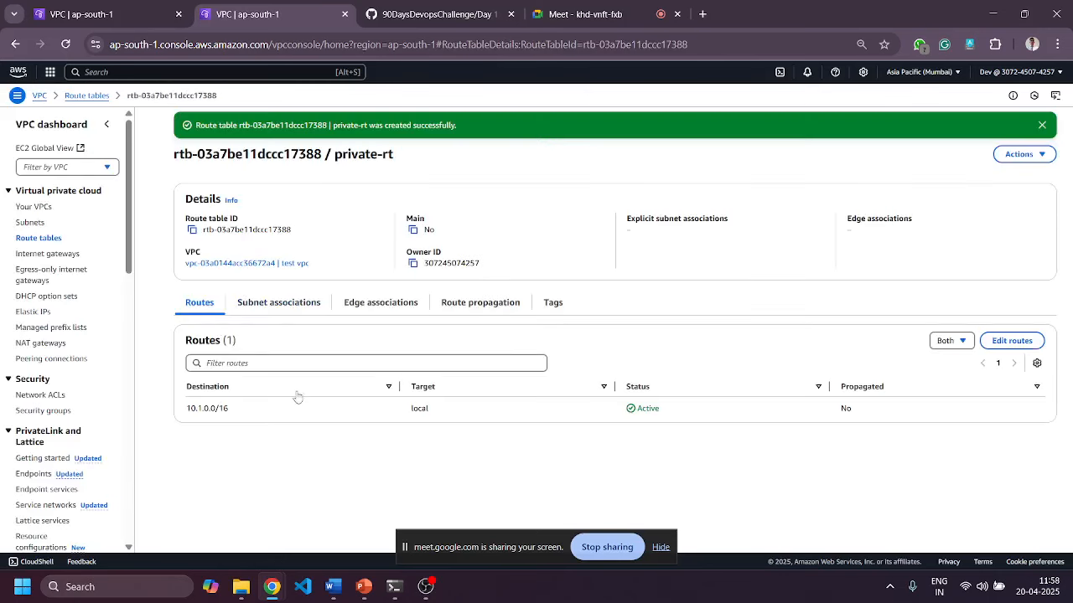
Open private-rt's subnet associations and start editing them.
left_click_drag(188, 412, 236, 416)
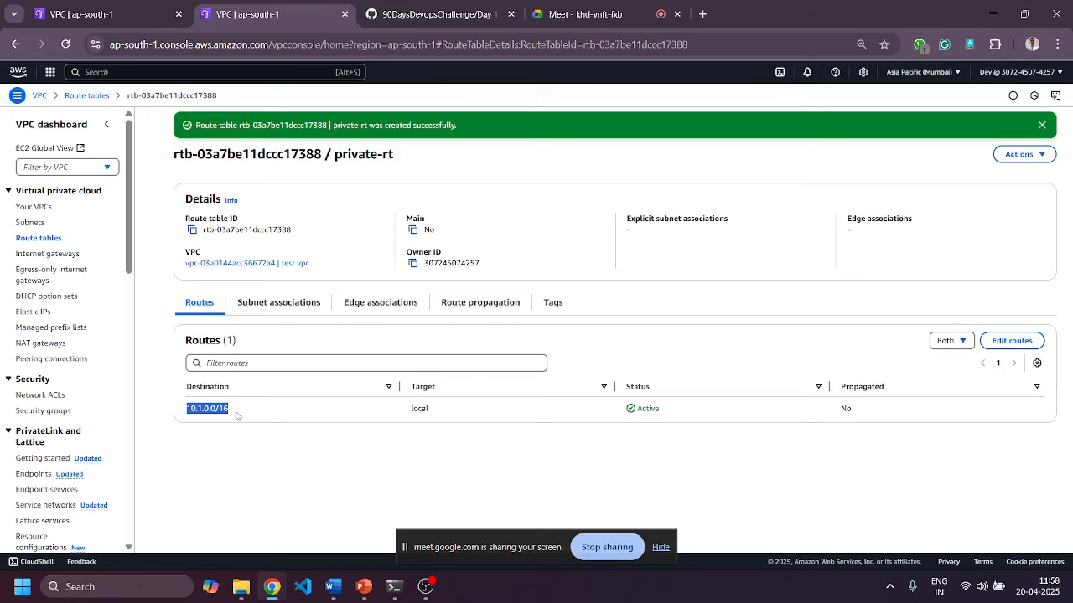
left_click(295, 305)
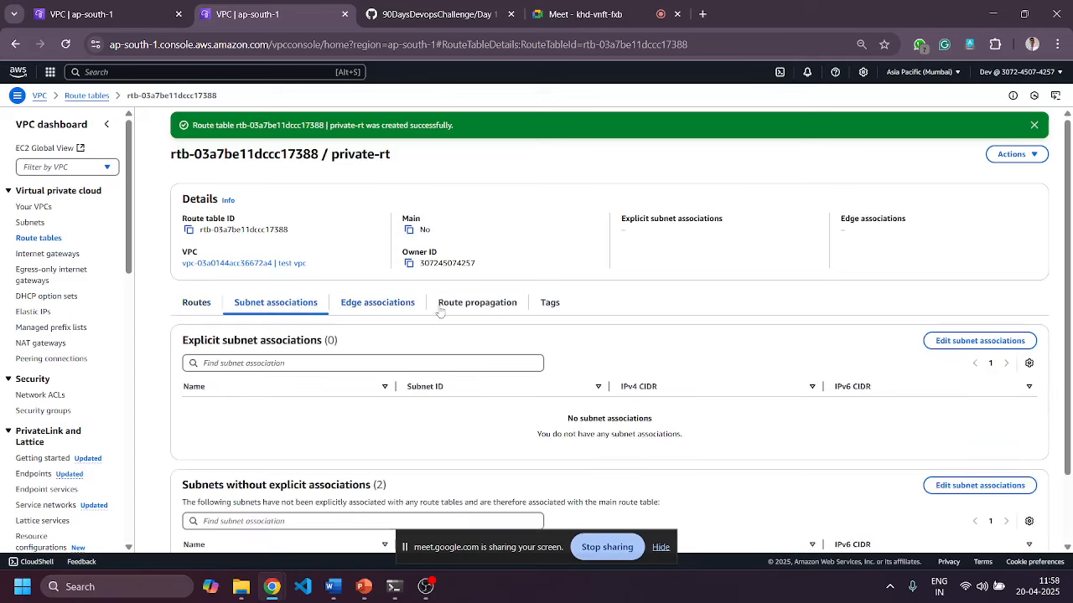
scroll(779, 263, "down", 2)
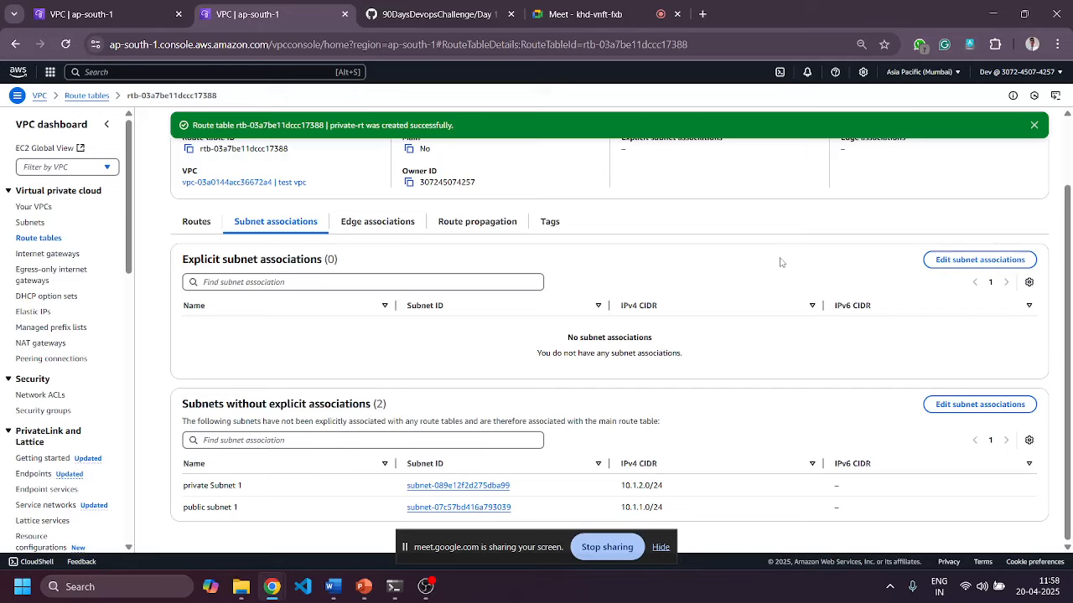
left_click(979, 260)
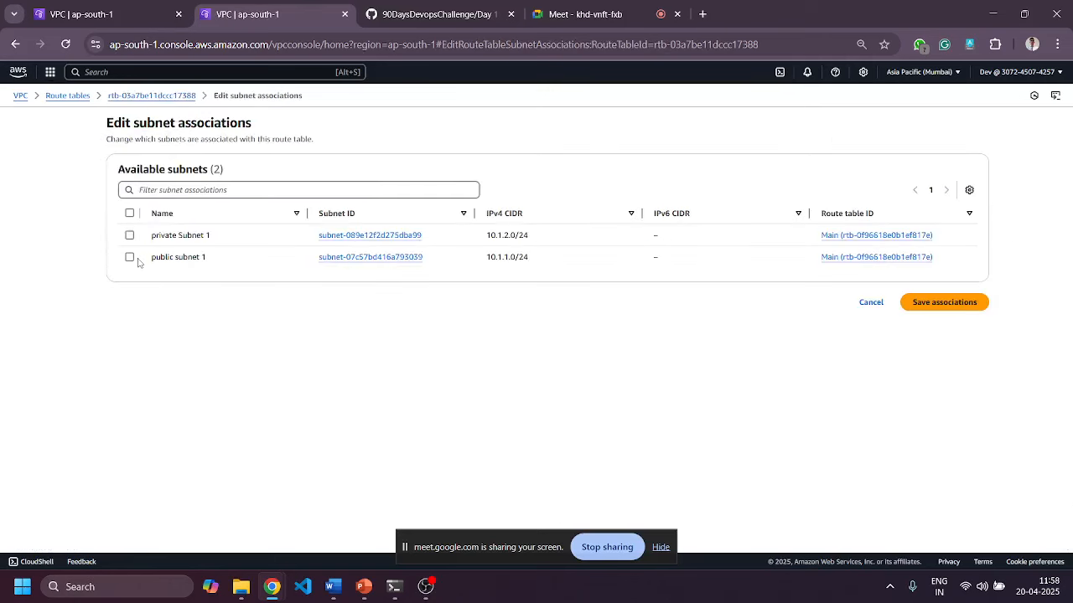
Associate private Subnet 1 with private-rt and verify its associations and routes.
left_click(132, 238)
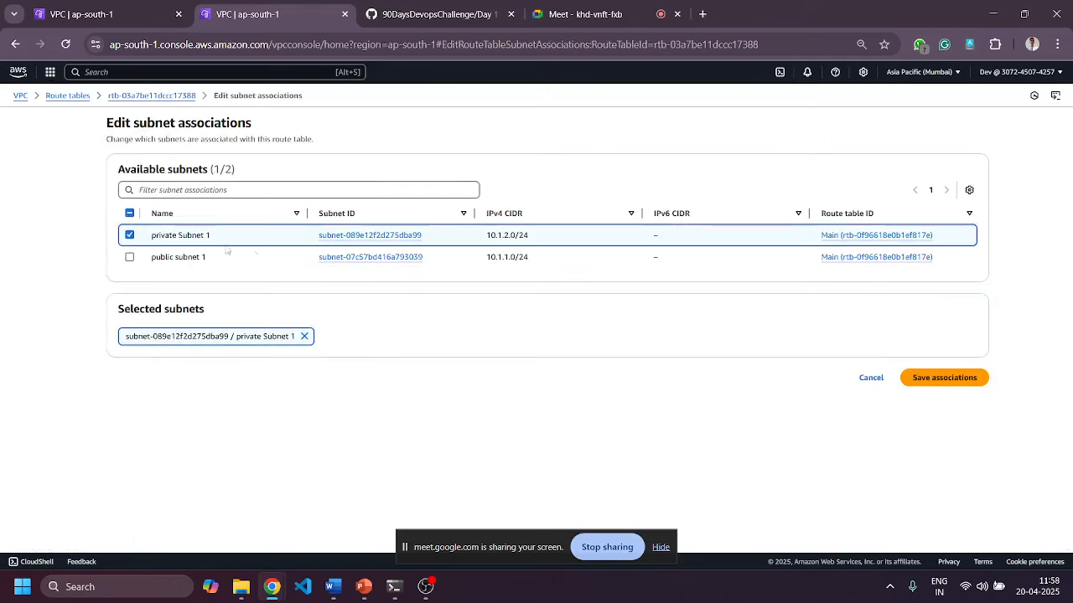
left_click(958, 378)
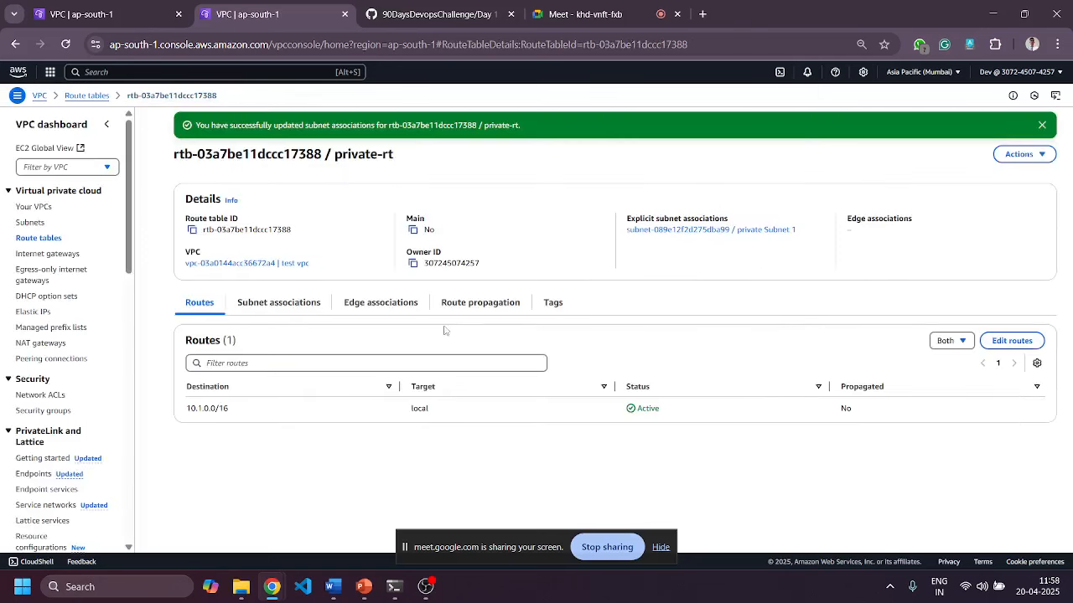
left_click(264, 304)
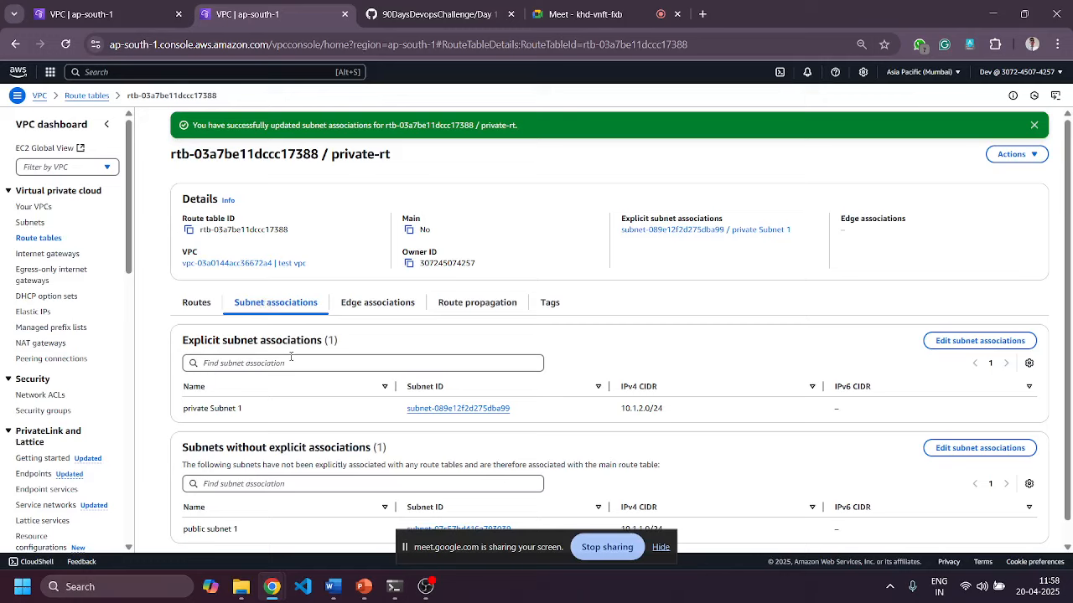
left_click(206, 307)
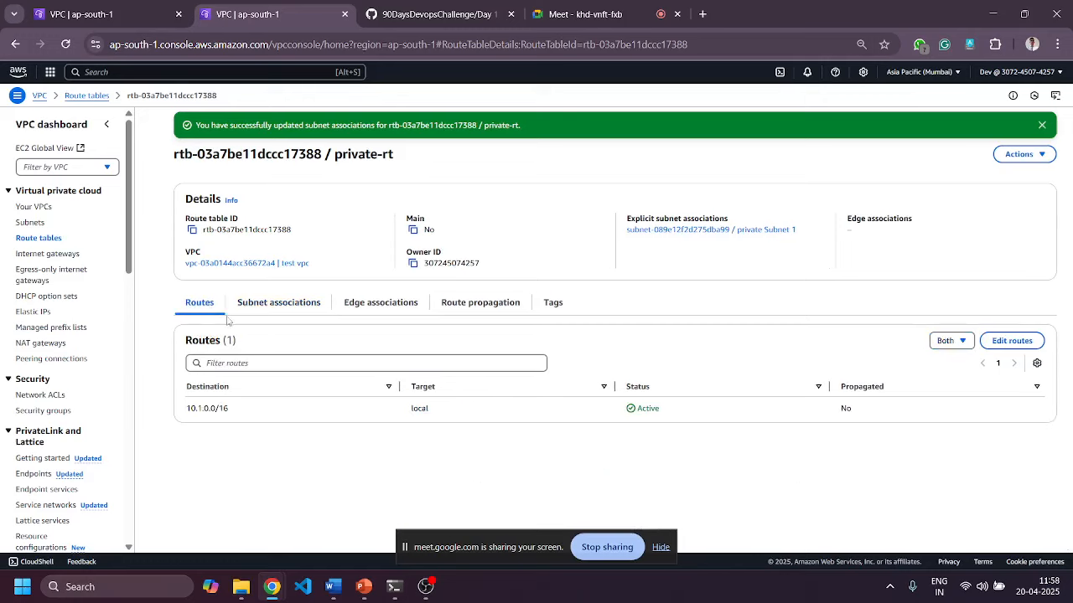
left_click(1042, 125)
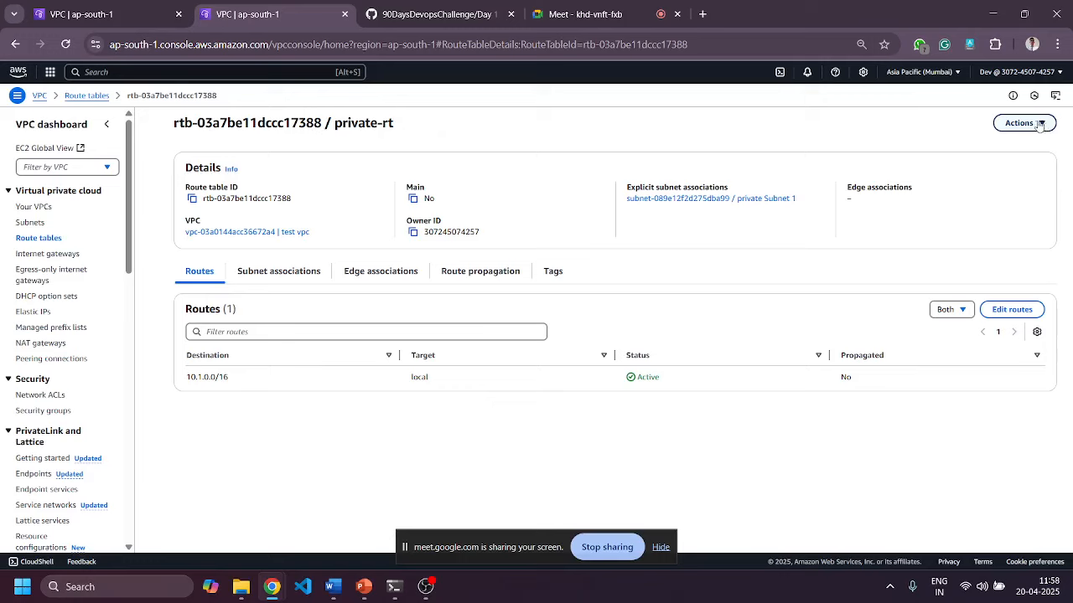
left_click(32, 207)
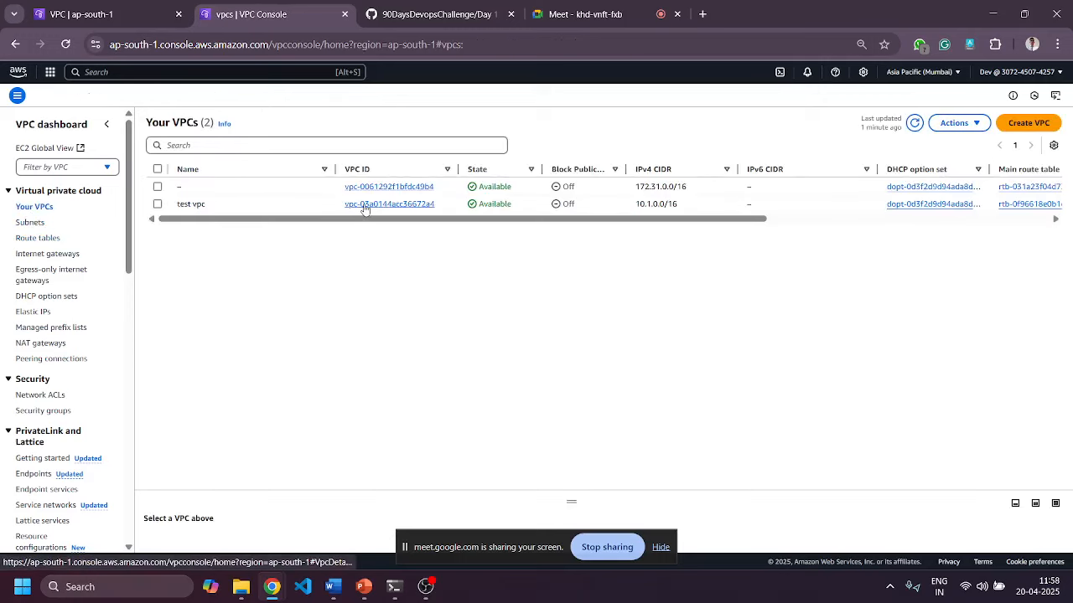
Review test vpc's resource map, then show main route table rtb-0f96618e0b1ef817e's subnet associations.
left_click(362, 205)
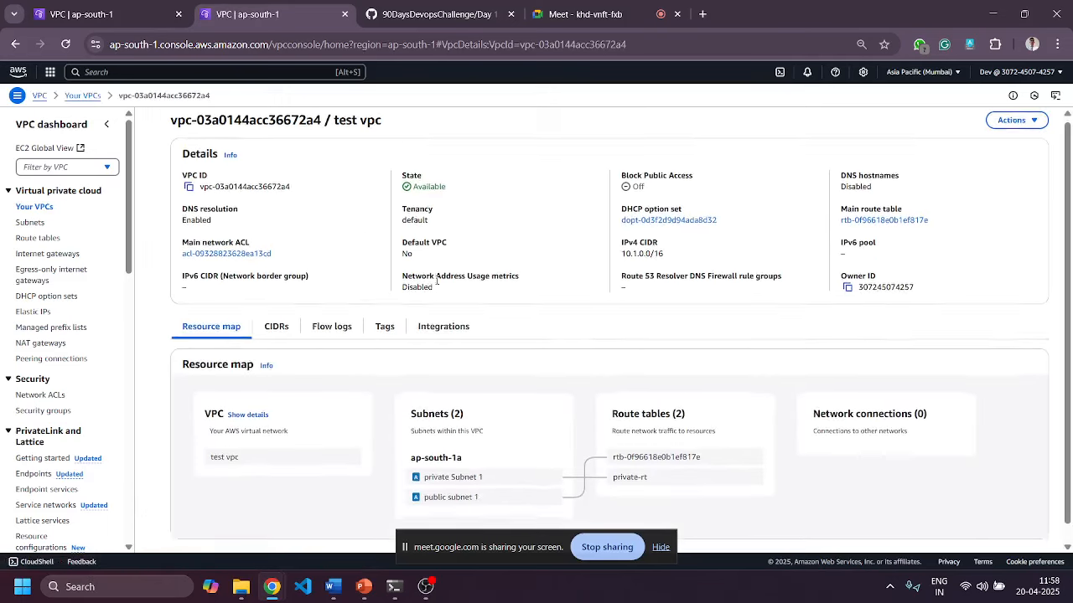
scroll(440, 289, "down", 1)
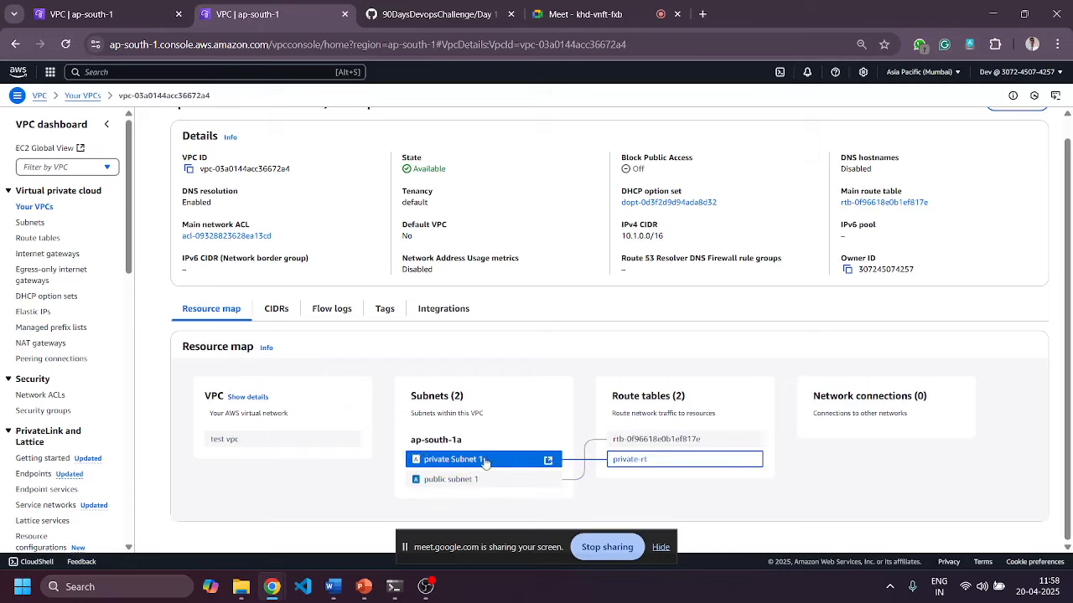
left_click(27, 240)
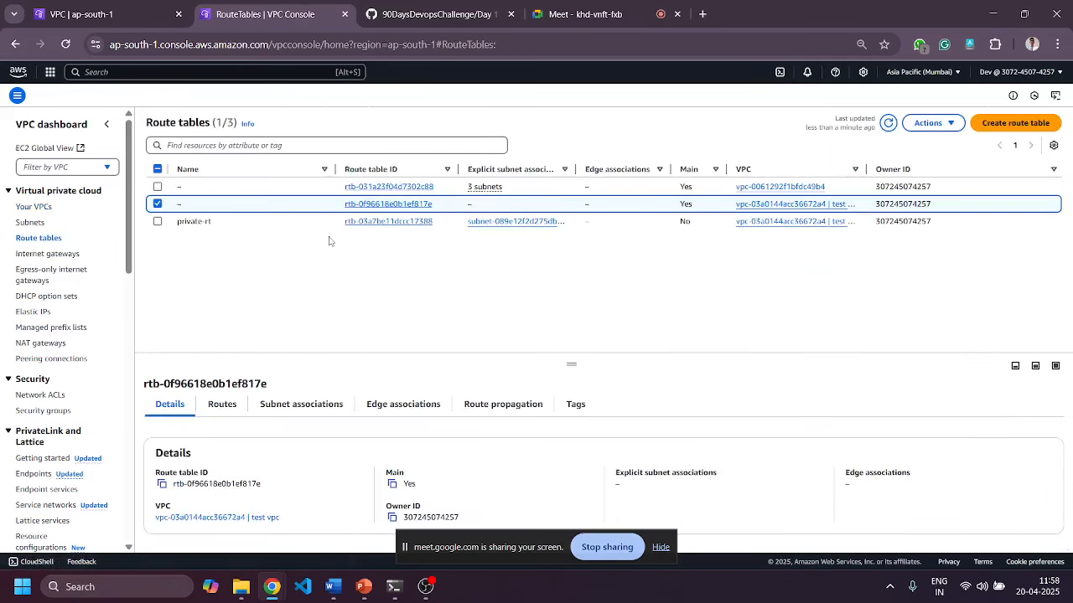
left_click(365, 205)
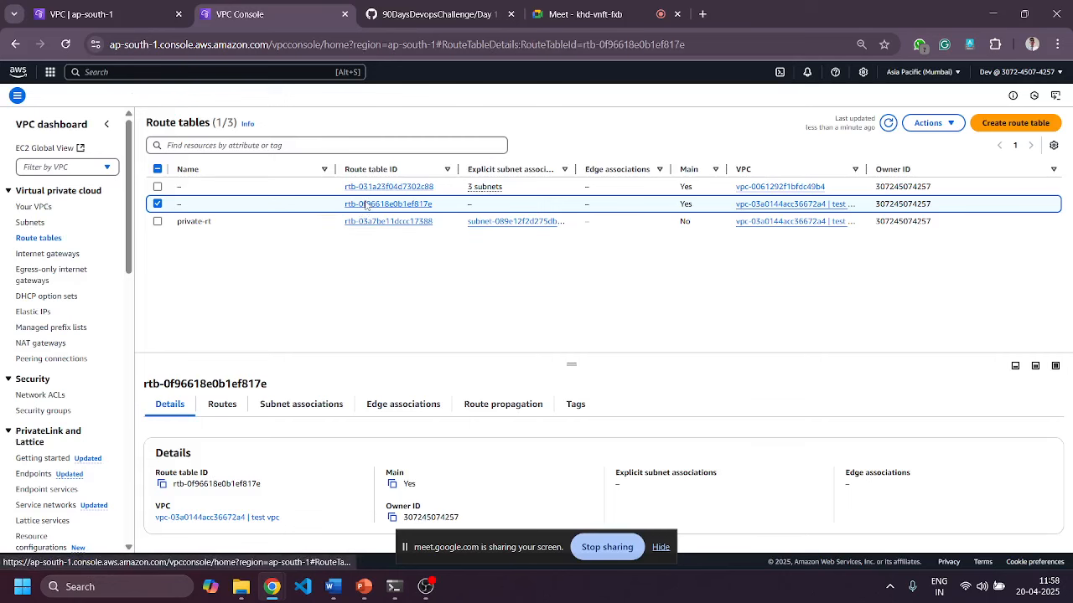
left_click(279, 270)
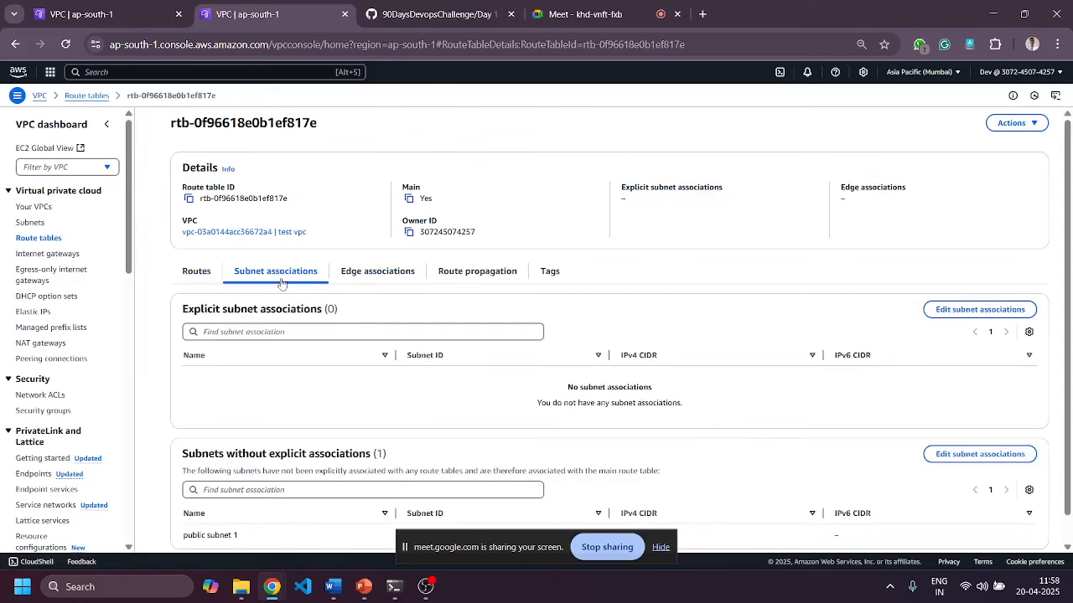
Explicitly associate public subnet 1 with route table rtb-0f96618e0b1ef817e.
left_click(930, 309)
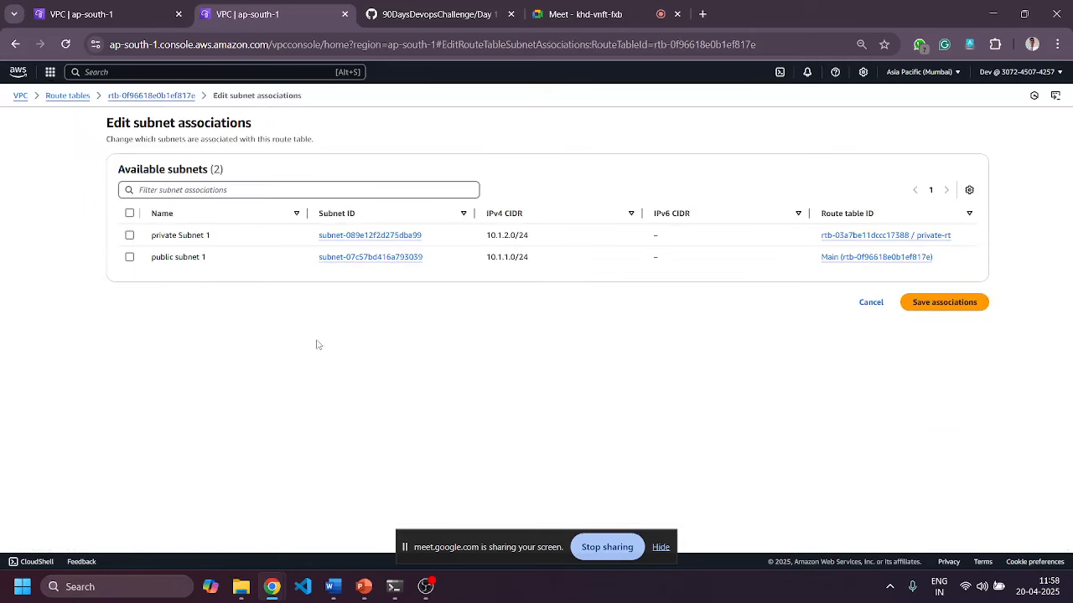
left_click(130, 257)
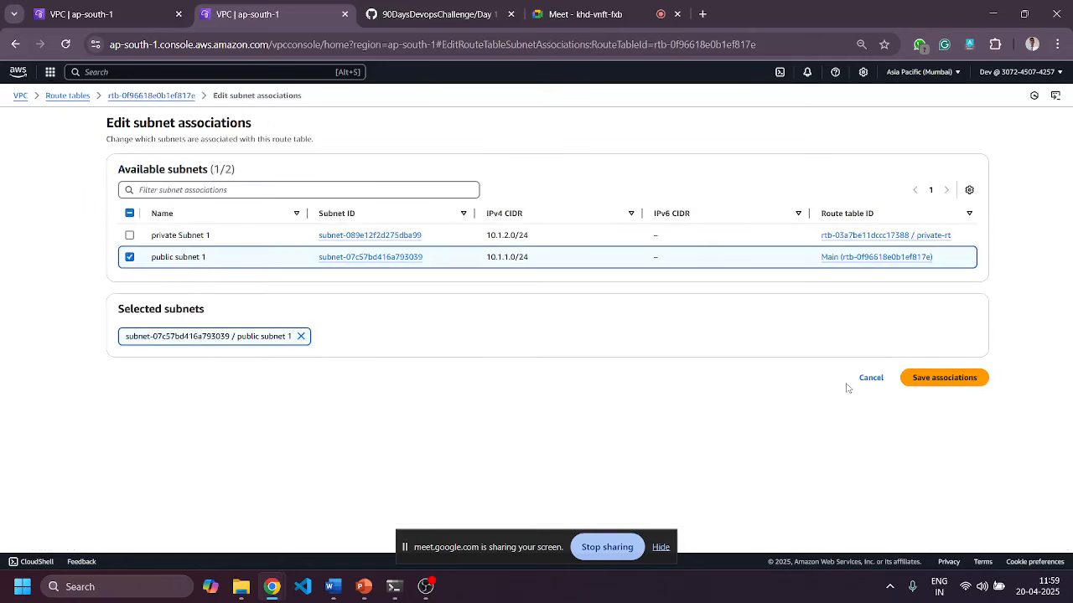
left_click(943, 378)
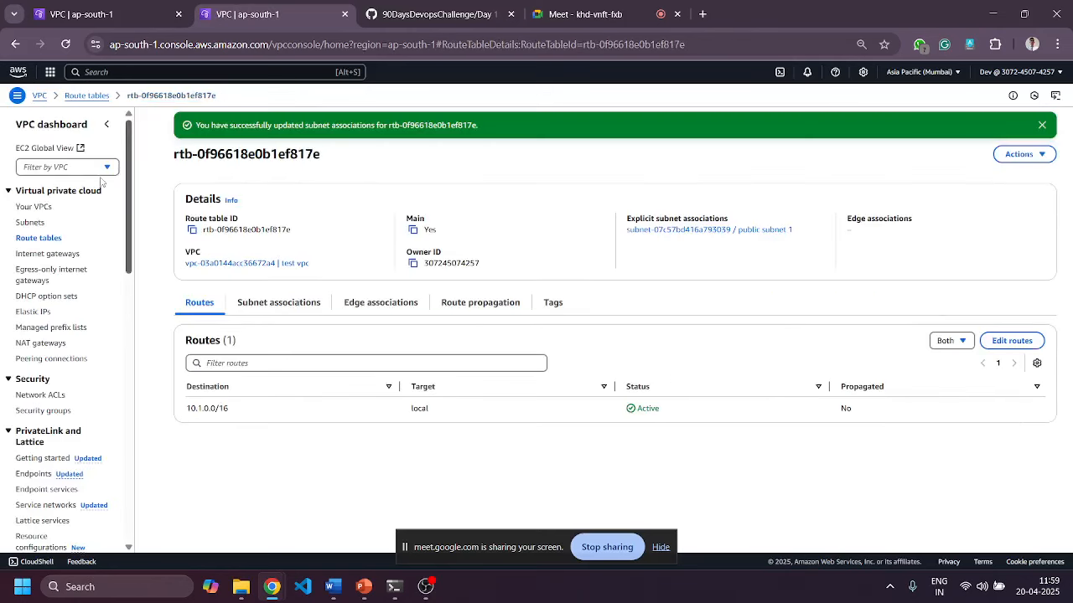
Check test vpc's details, then go to the empty Internet gateways list.
left_click(40, 207)
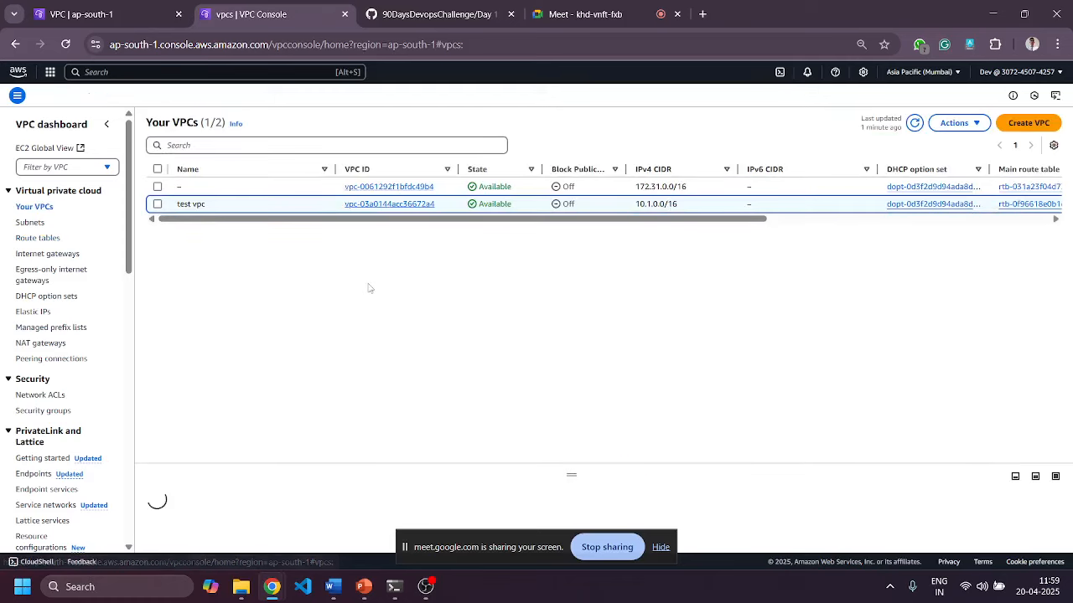
left_click(391, 207)
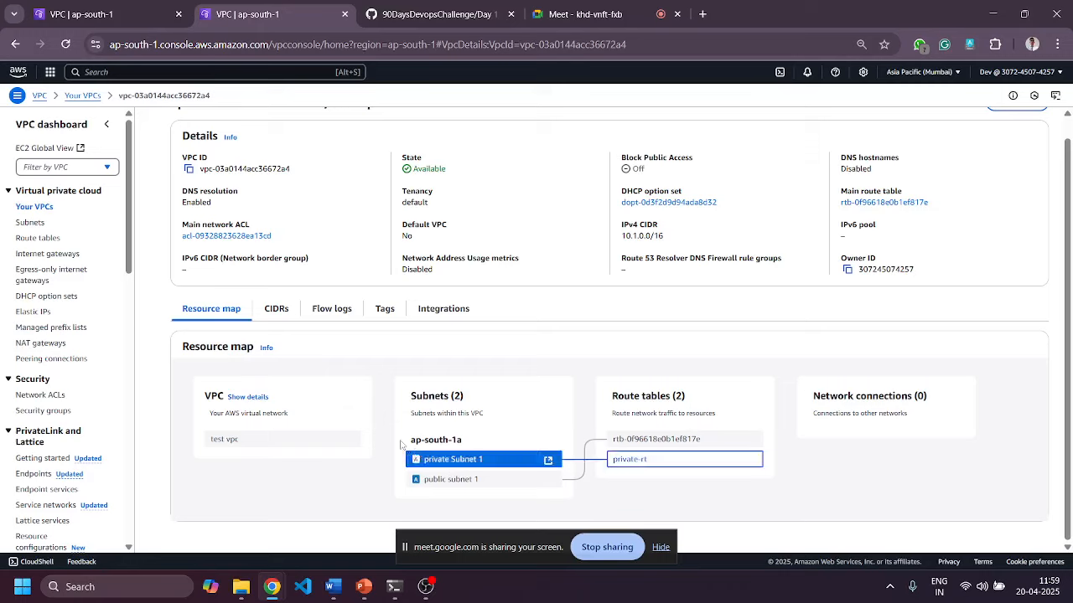
left_click(42, 255)
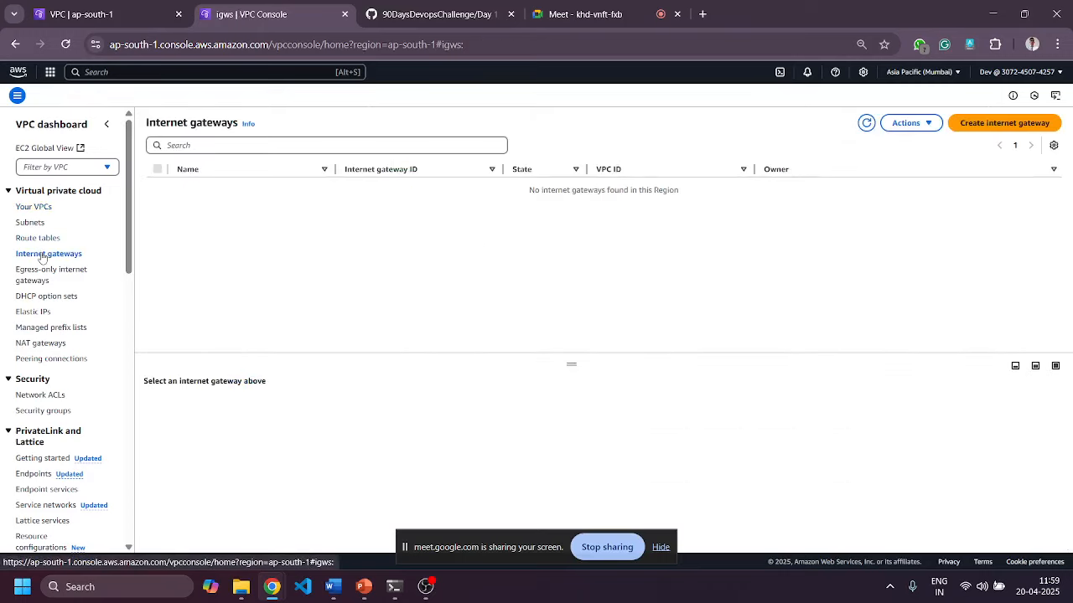
Create a new internet gateway named test-igw, leaving it detached from any VPC.
left_click(984, 124)
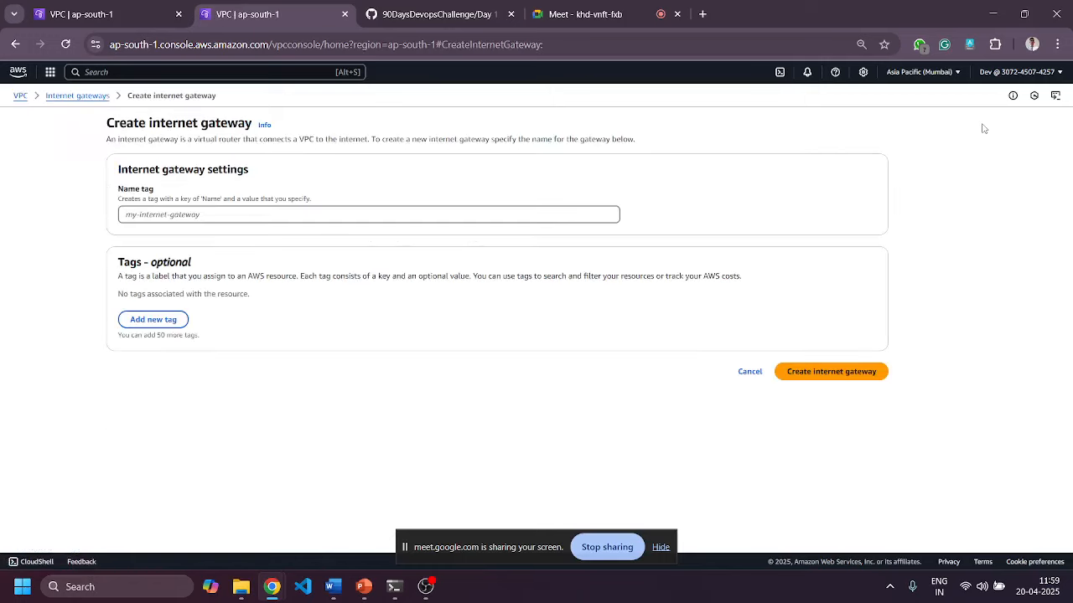
left_click(534, 217)
type("test-igw")
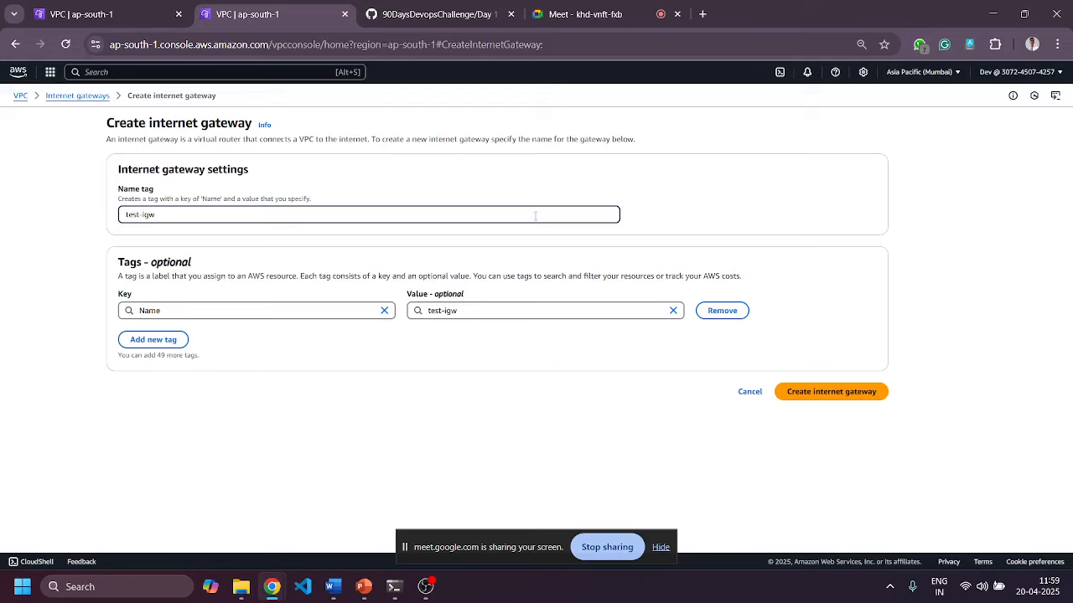
left_click(831, 391)
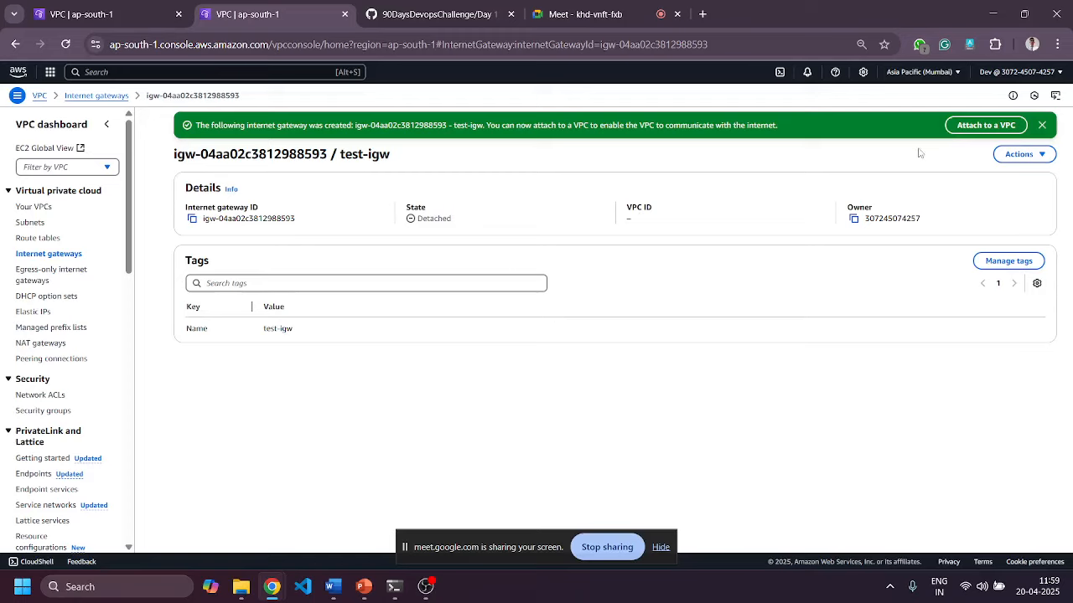
left_click(1041, 125)
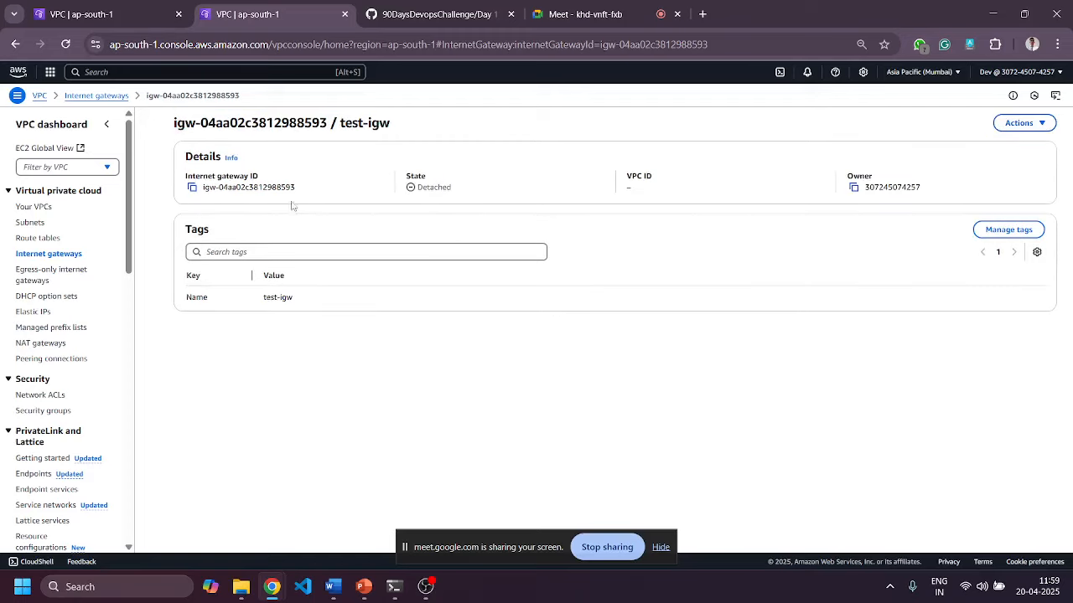
Rename route table rtb-0f96618e0b1ef817e to public-rt and view its 10.1.0.0/16 local route.
left_click(26, 241)
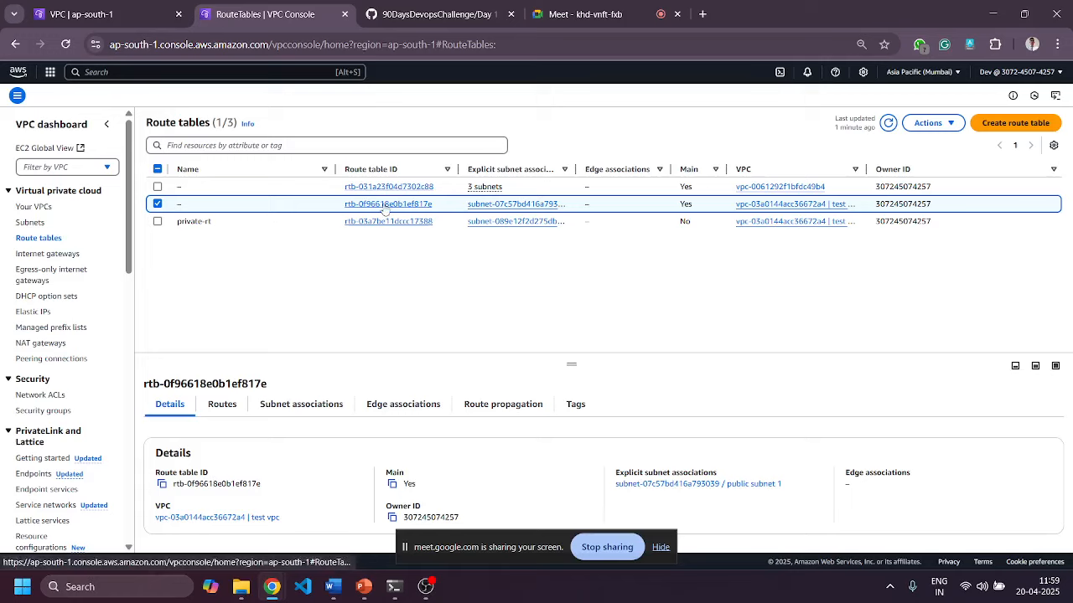
left_click(189, 204)
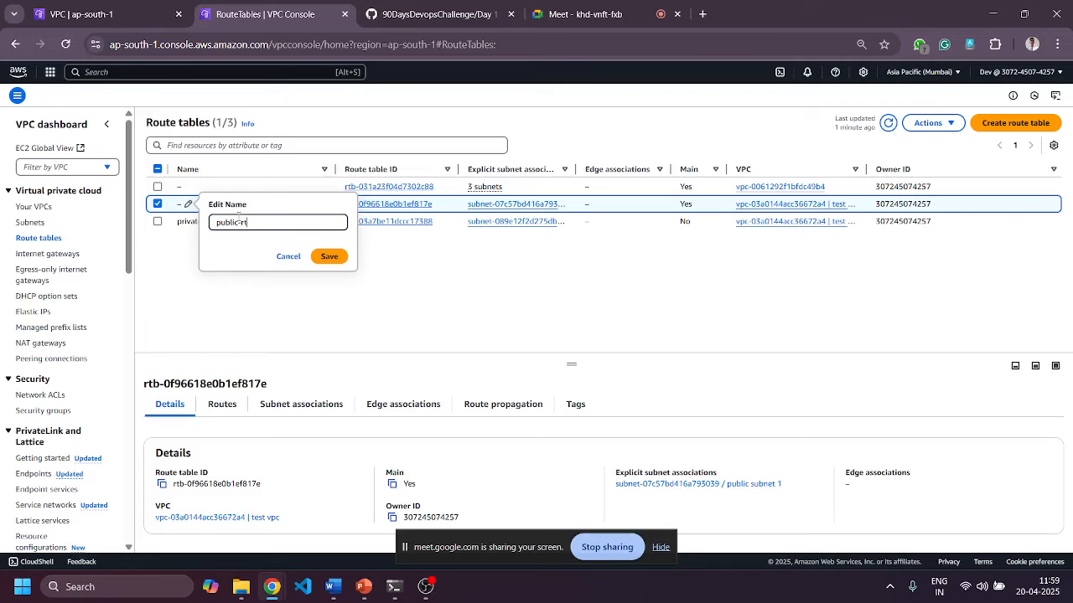
type("public-rt")
left_click(328, 257)
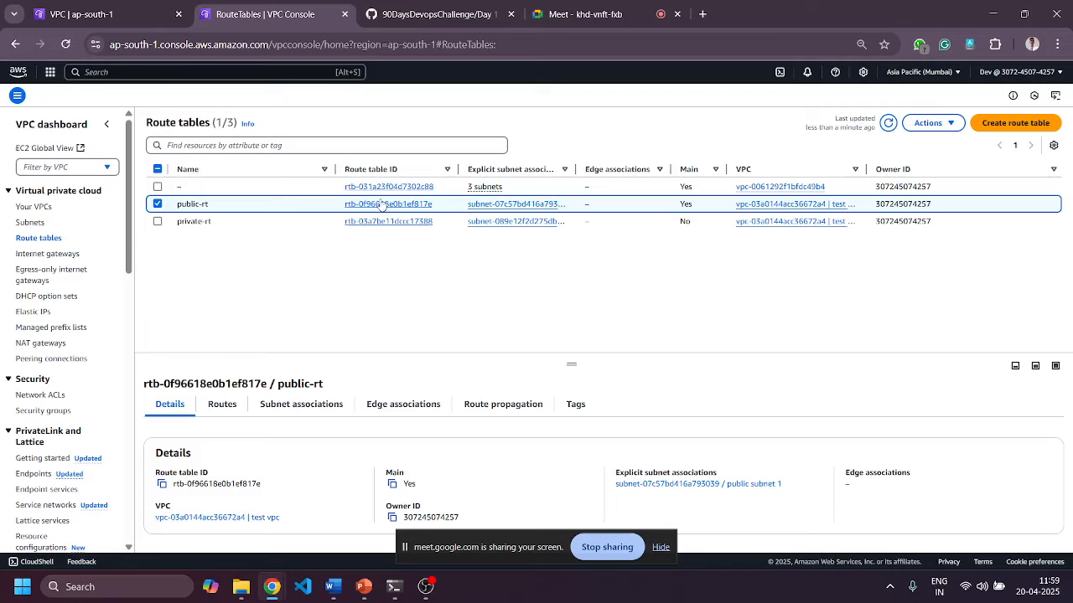
left_click(224, 405)
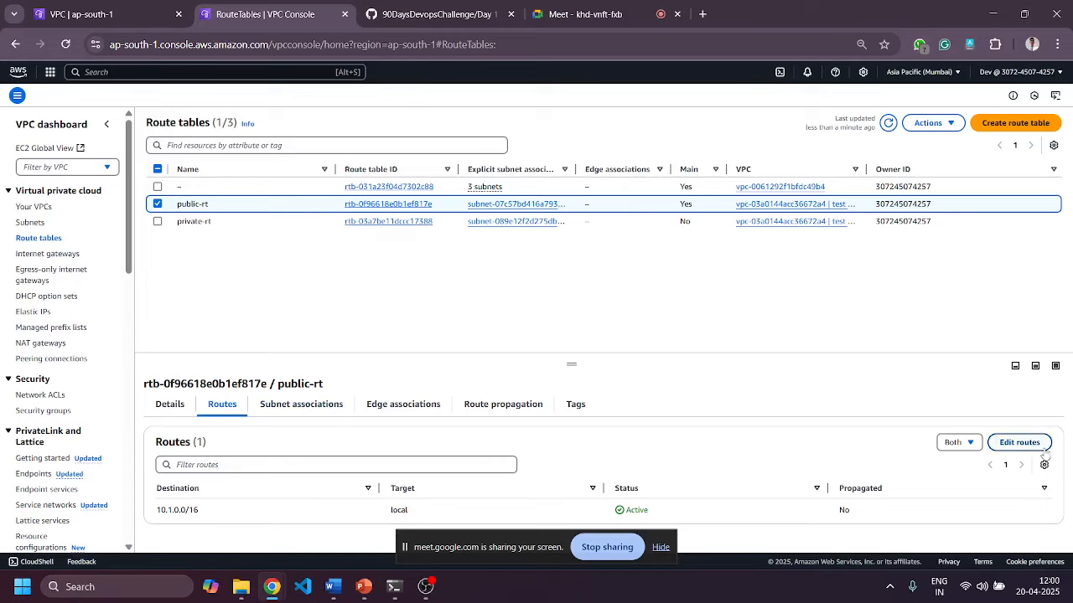
Try adding a 0.0.0.0/0 Internet Gateway route to public-rt, then cancel as no gateway is listed.
left_click(1019, 442)
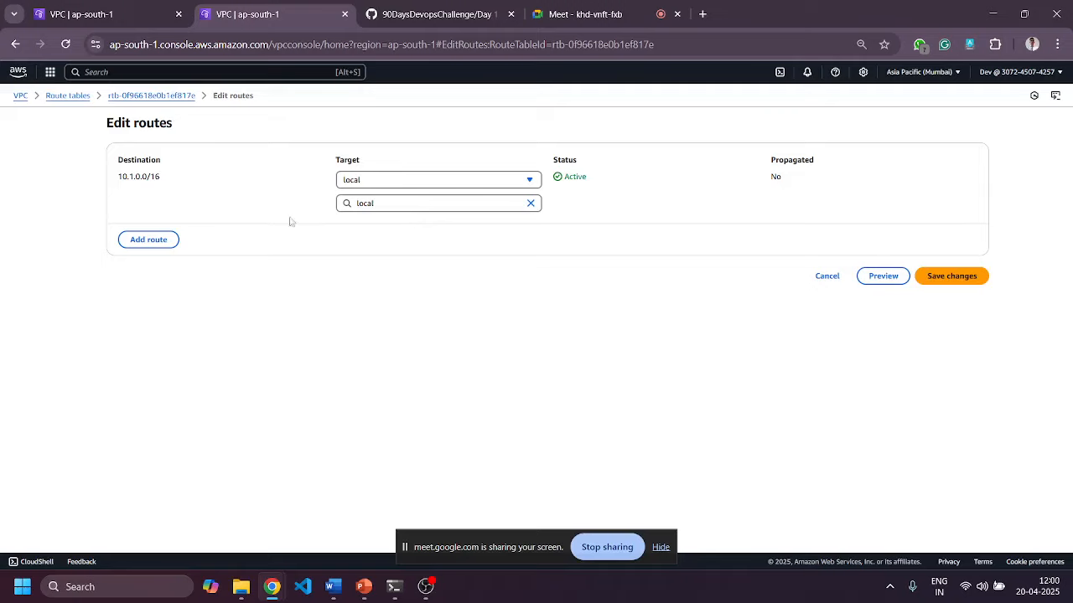
left_click(149, 240)
left_click(180, 228)
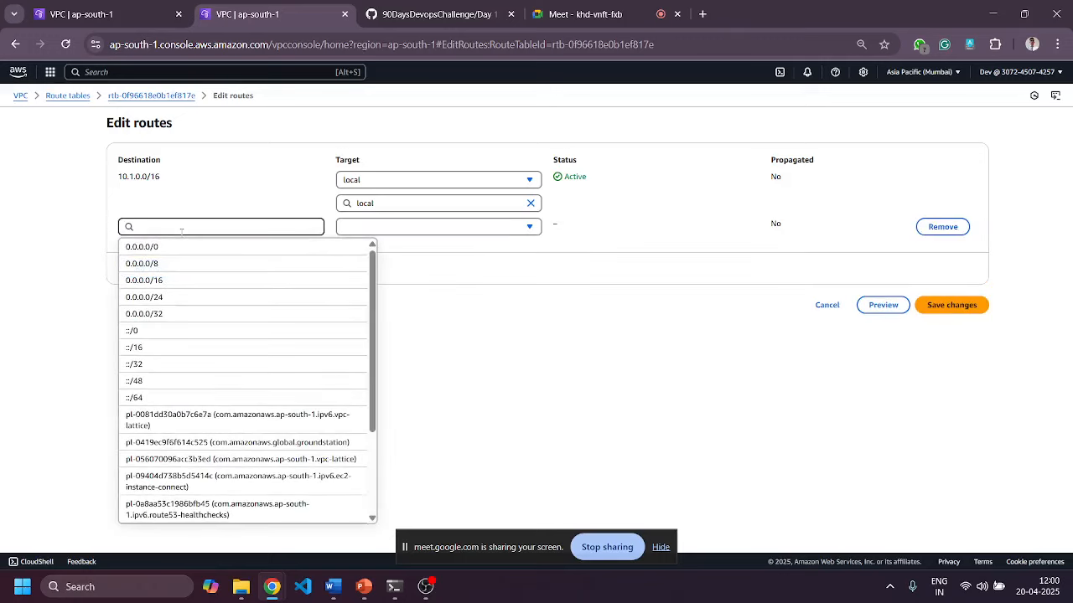
left_click(178, 248)
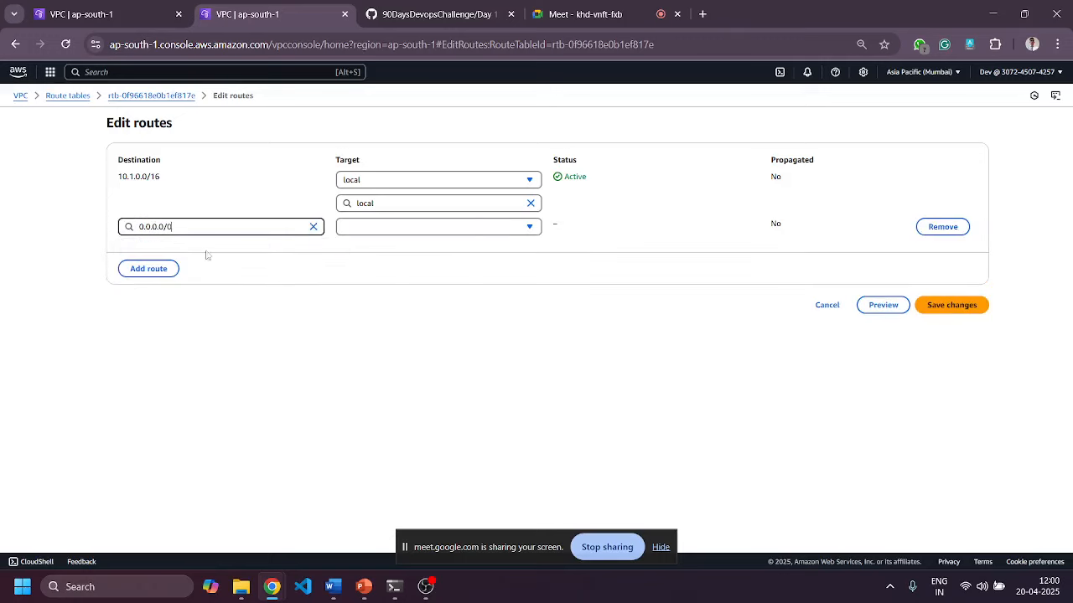
left_click(400, 234)
left_click(354, 313)
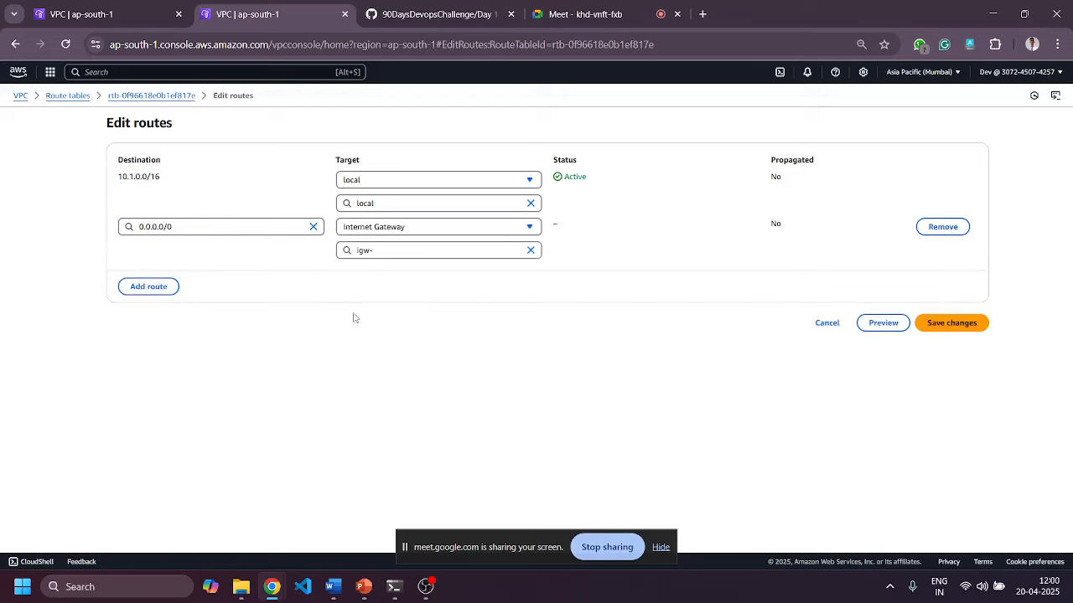
left_click(393, 249)
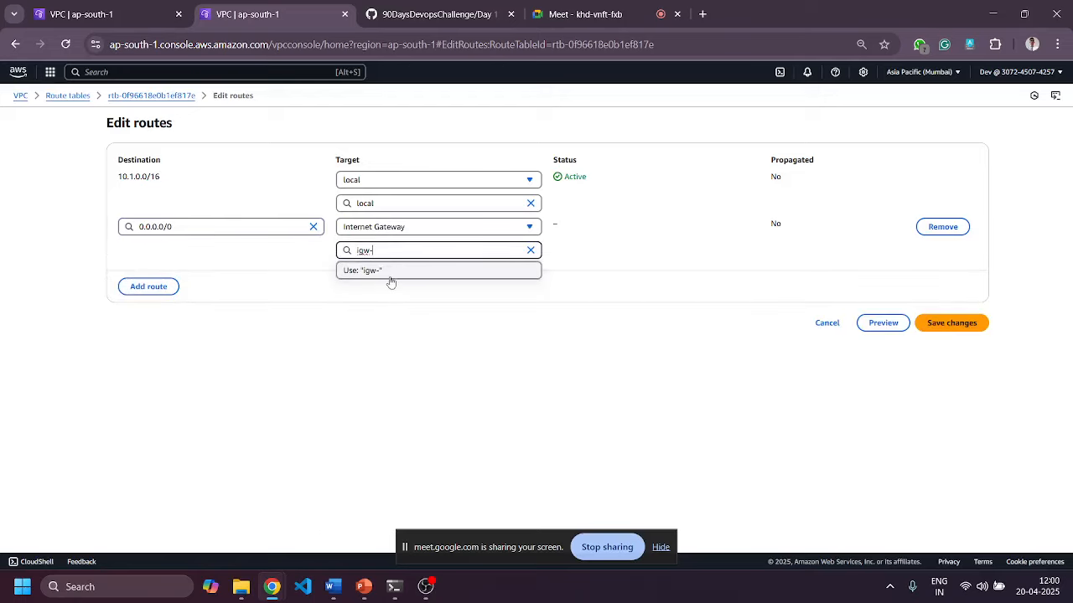
left_click(388, 277)
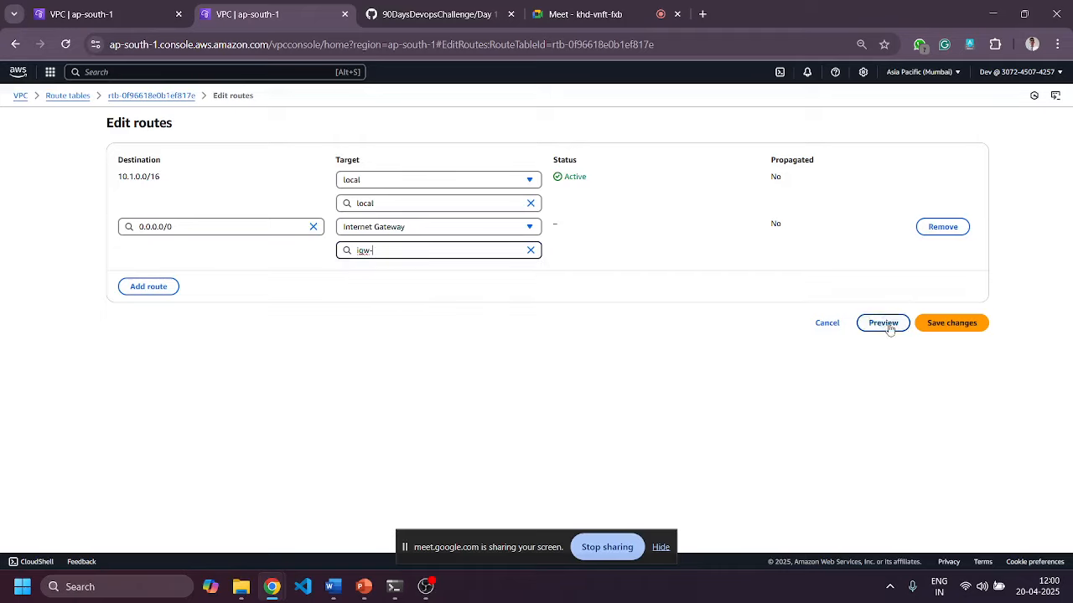
left_click(828, 329)
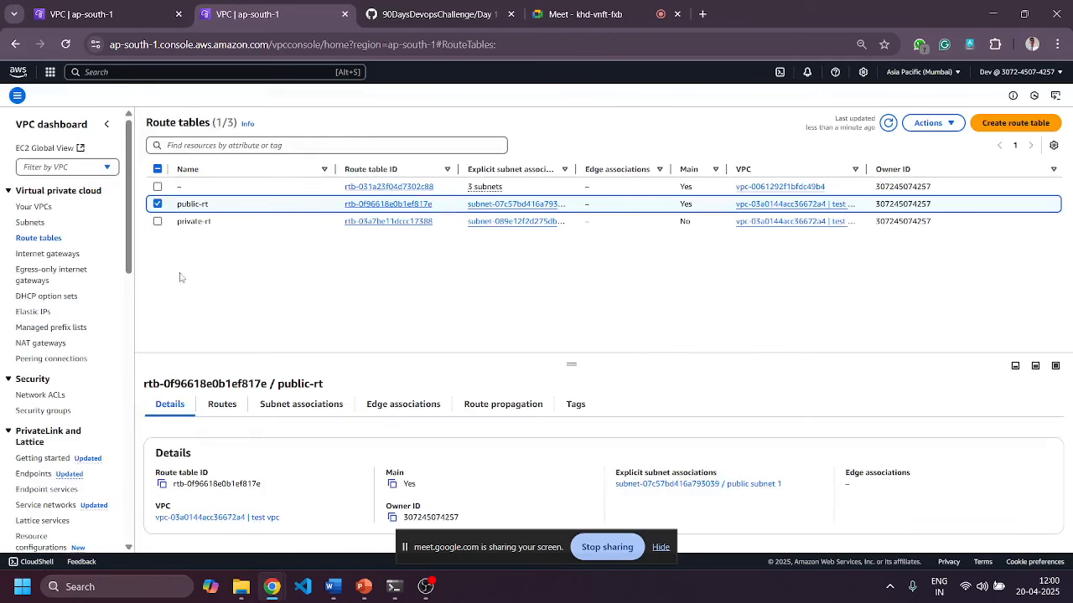
Attach internet gateway test-igw to test vpc.
left_click(52, 255)
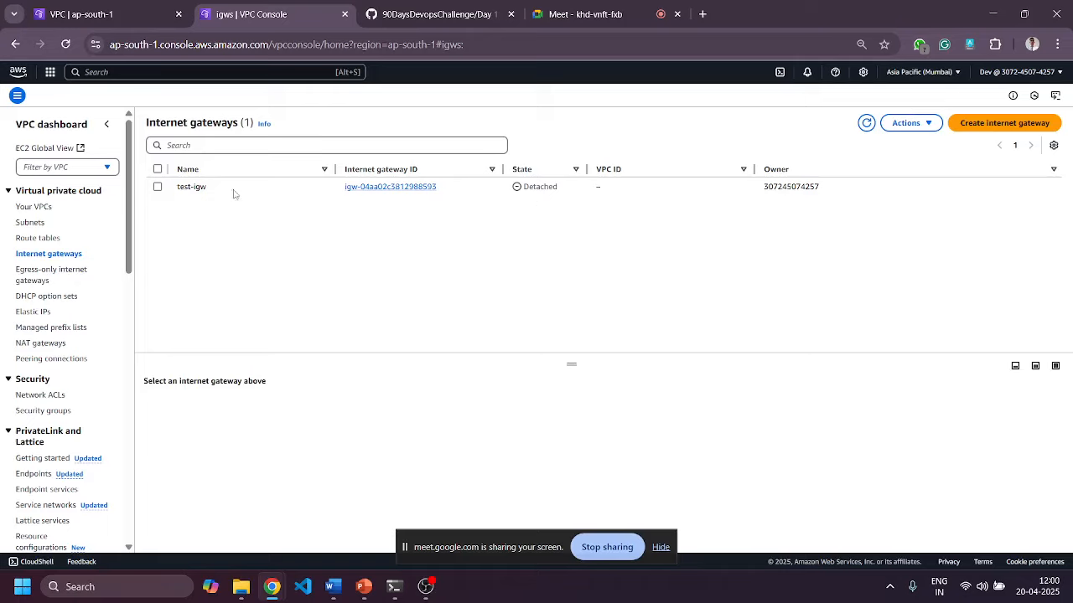
left_click(867, 123)
left_click(157, 188)
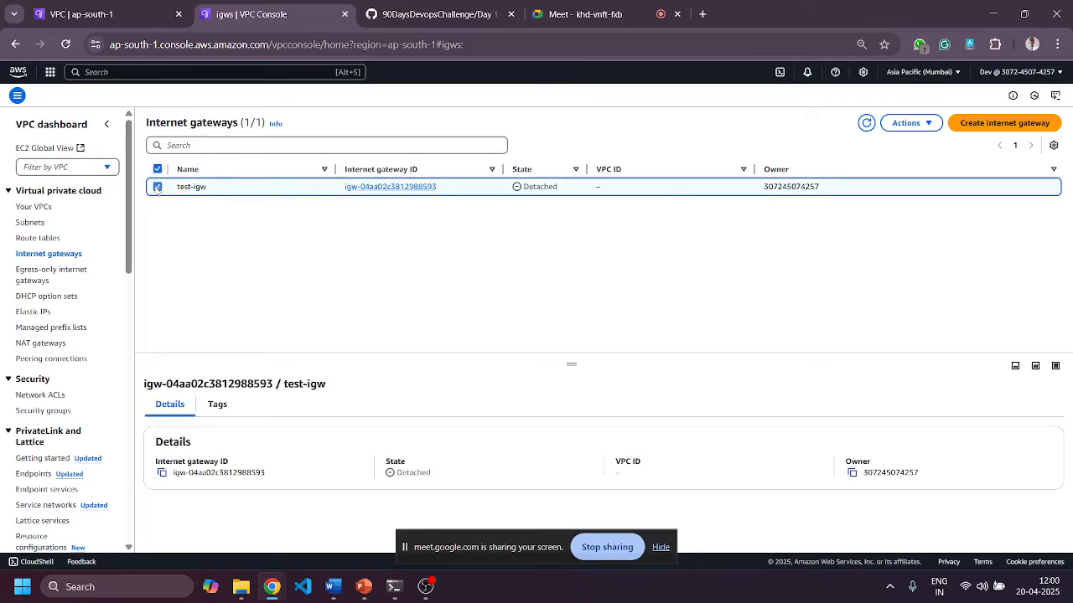
left_click(905, 126)
left_click(913, 160)
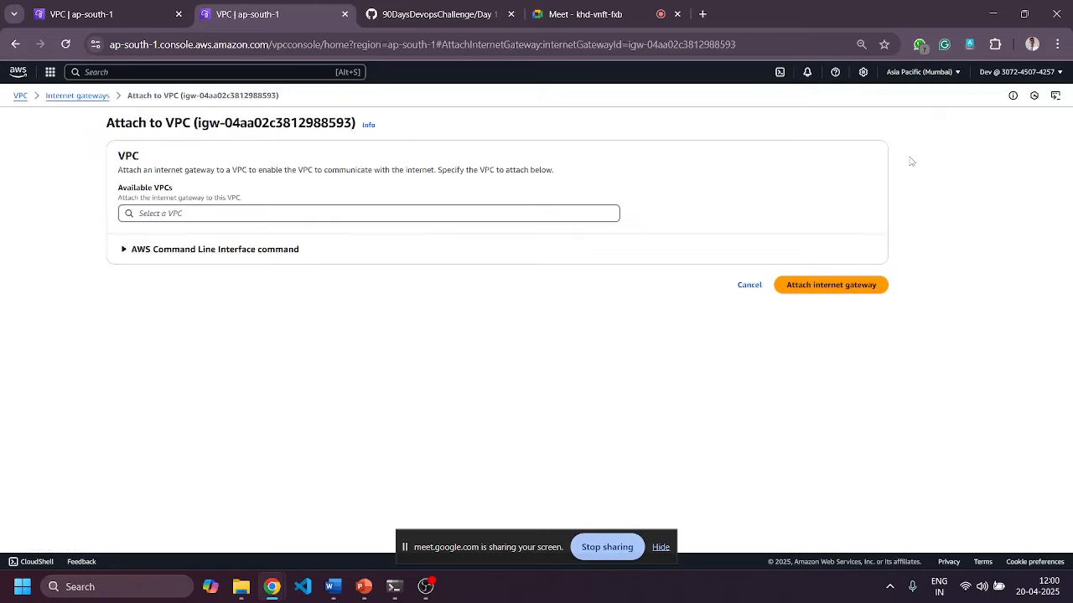
left_click(358, 219)
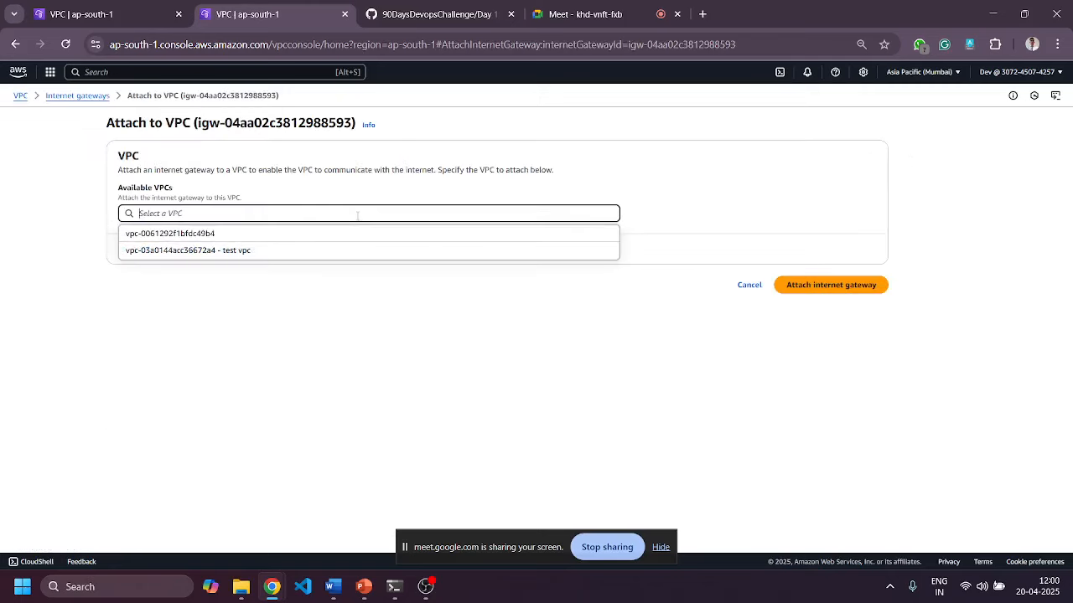
left_click(179, 253)
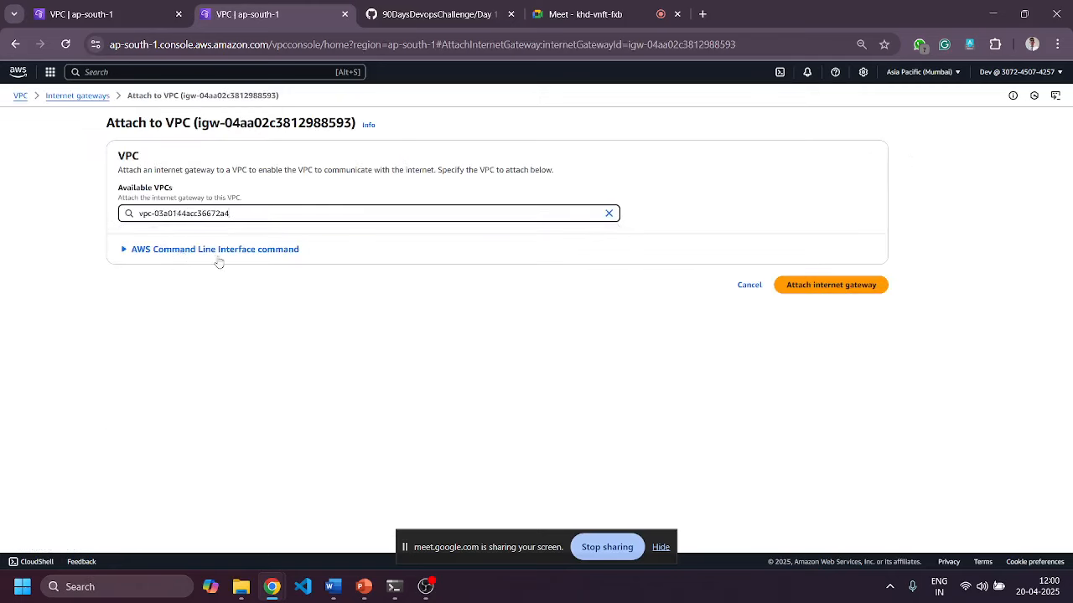
left_click(804, 292)
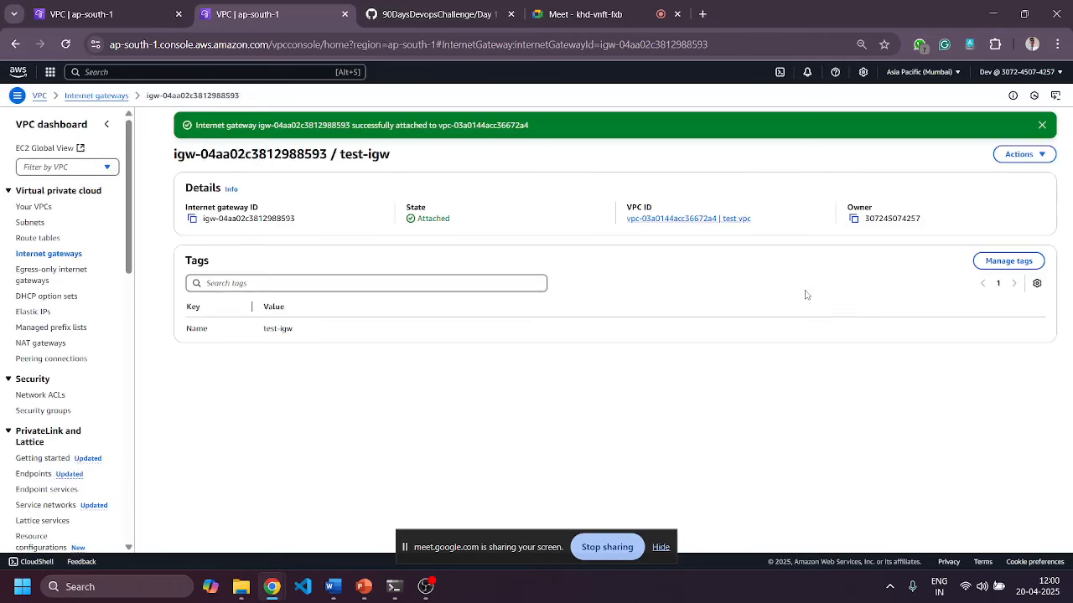
left_click(1041, 125)
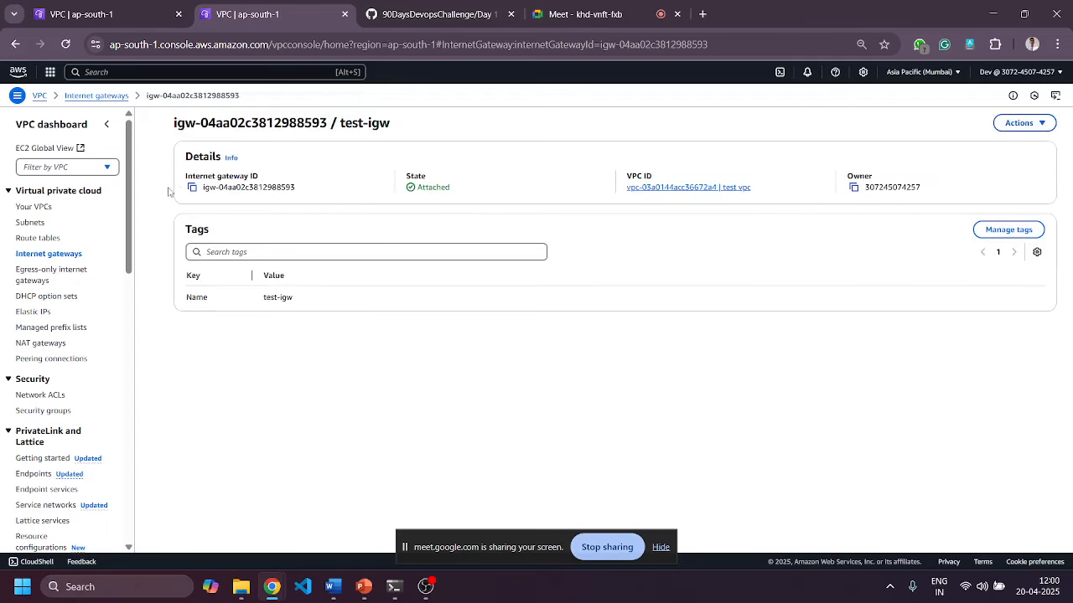
left_click(42, 239)
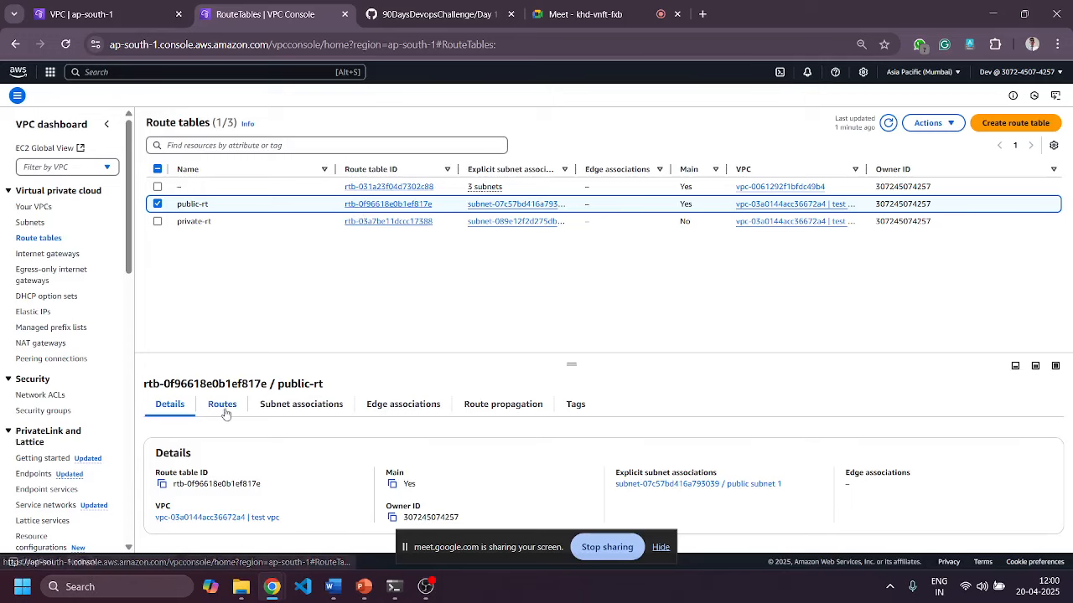
left_click(222, 405)
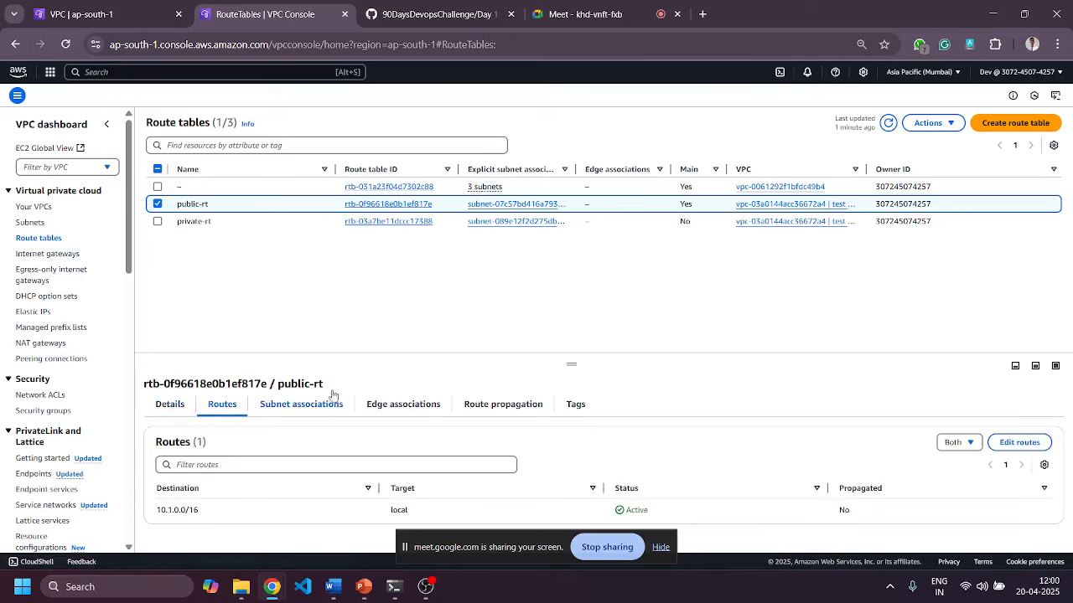
left_click(1019, 442)
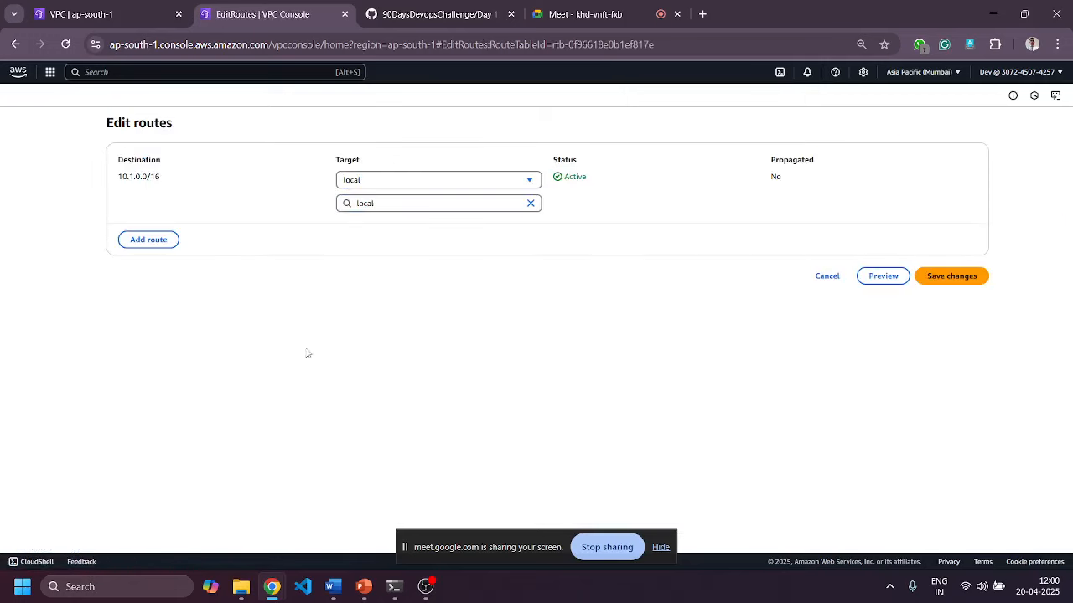
left_click(146, 240)
left_click(203, 228)
left_click(172, 253)
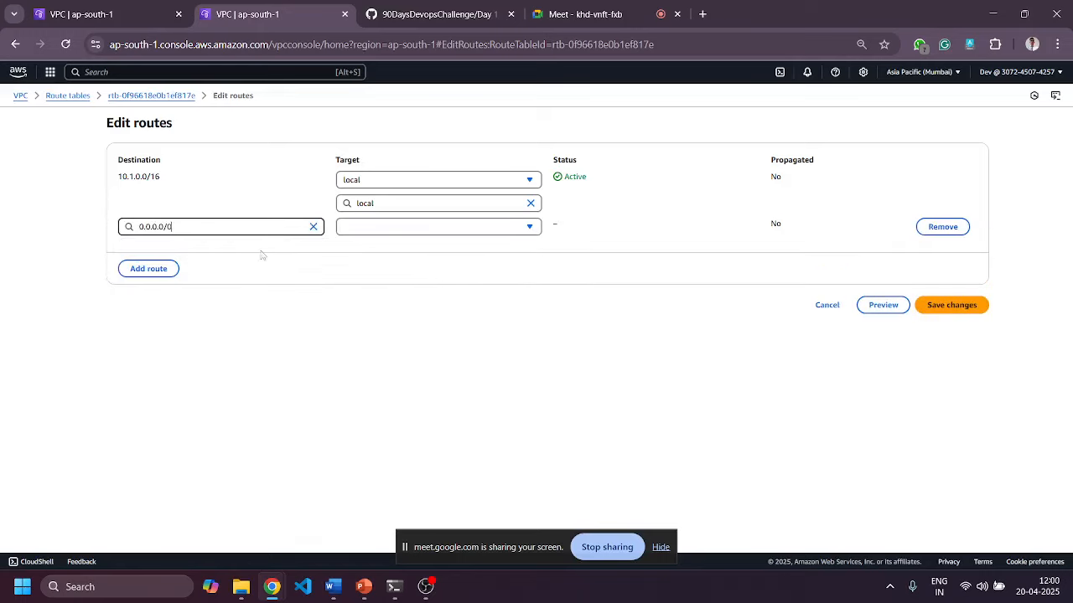
left_click(395, 233)
left_click(373, 314)
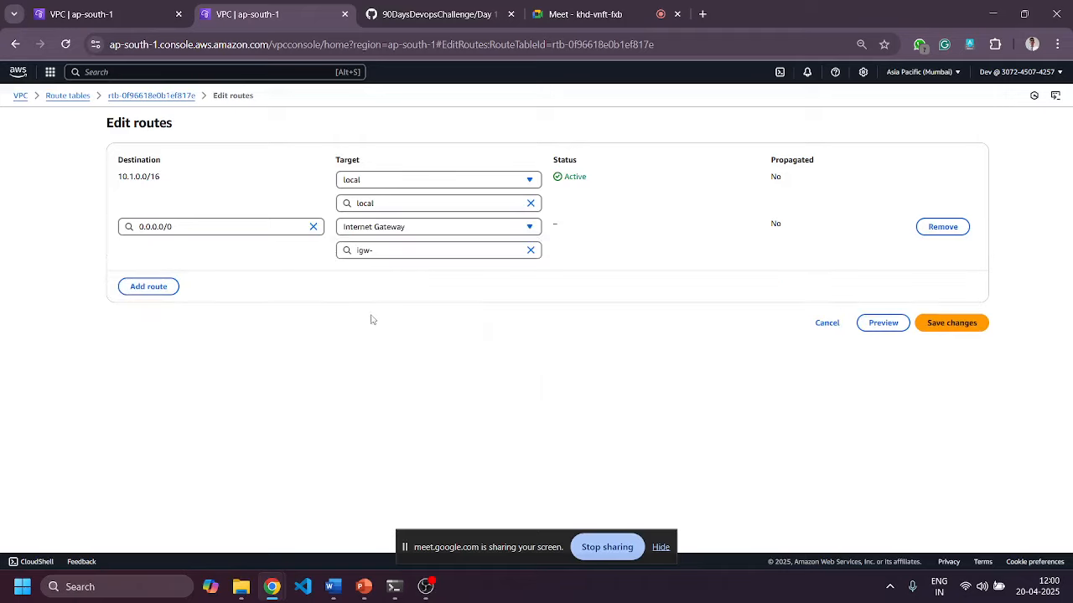
left_click(403, 253)
left_click(400, 287)
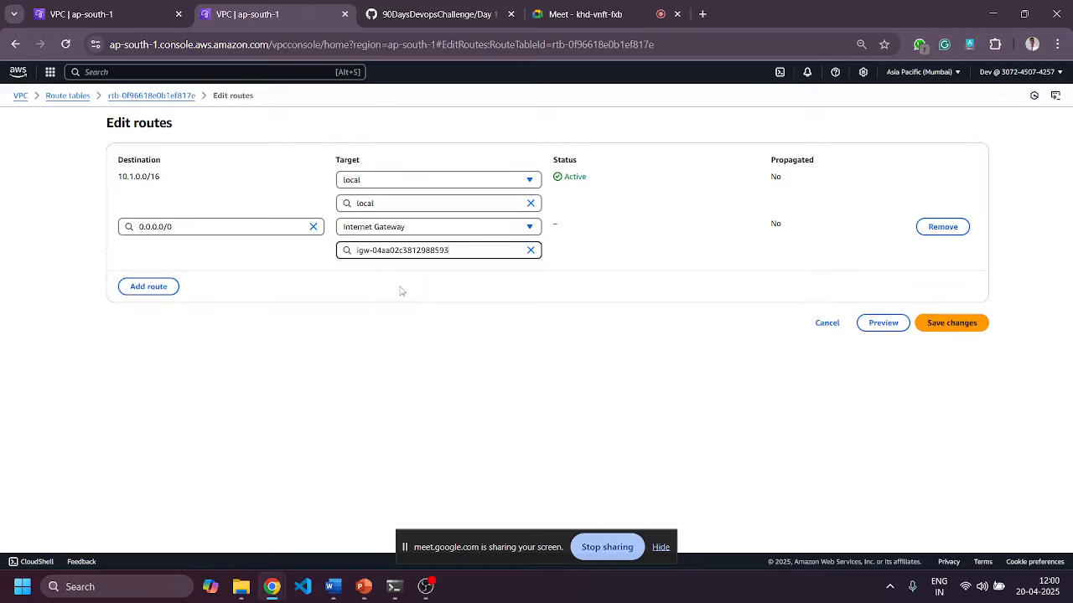
left_click(951, 324)
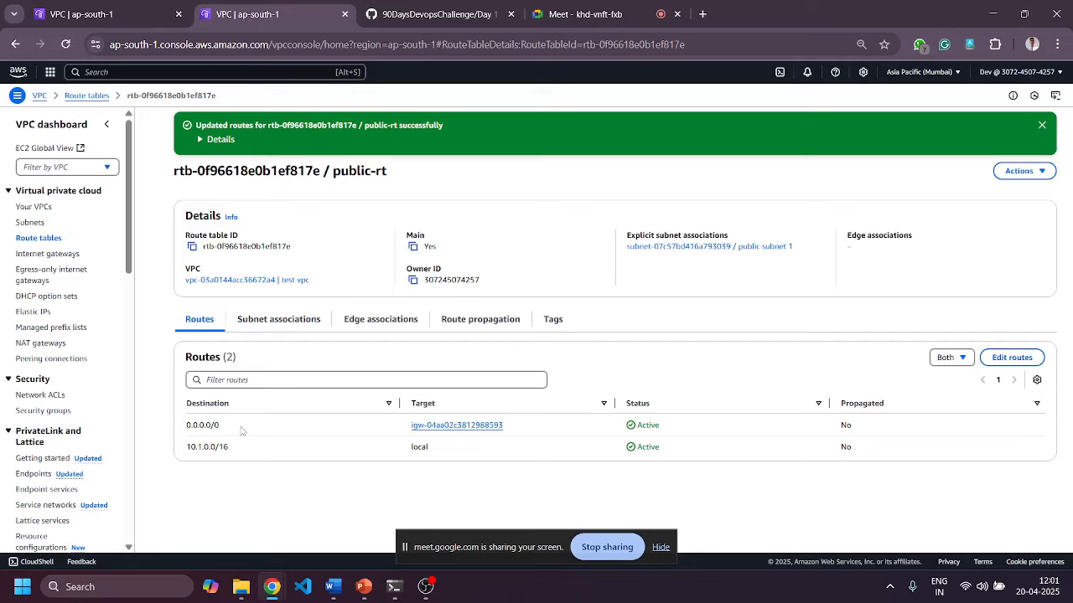
Highlight public-rt's 0.0.0.0/0 and 10.1.0.0/16 local routes in the route list.
left_click_drag(223, 430, 183, 427)
left_click_drag(233, 452, 181, 433)
left_click(31, 209)
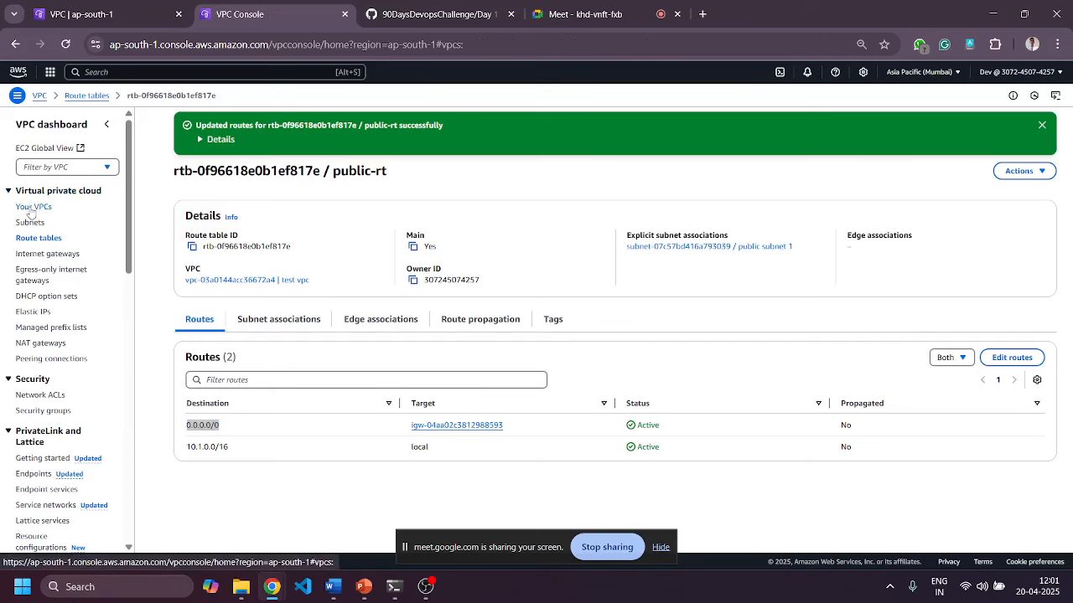
Open test vpc's details and scroll to its resource map of subnets, route tables and test-igw.
left_click(245, 281)
left_click(391, 204)
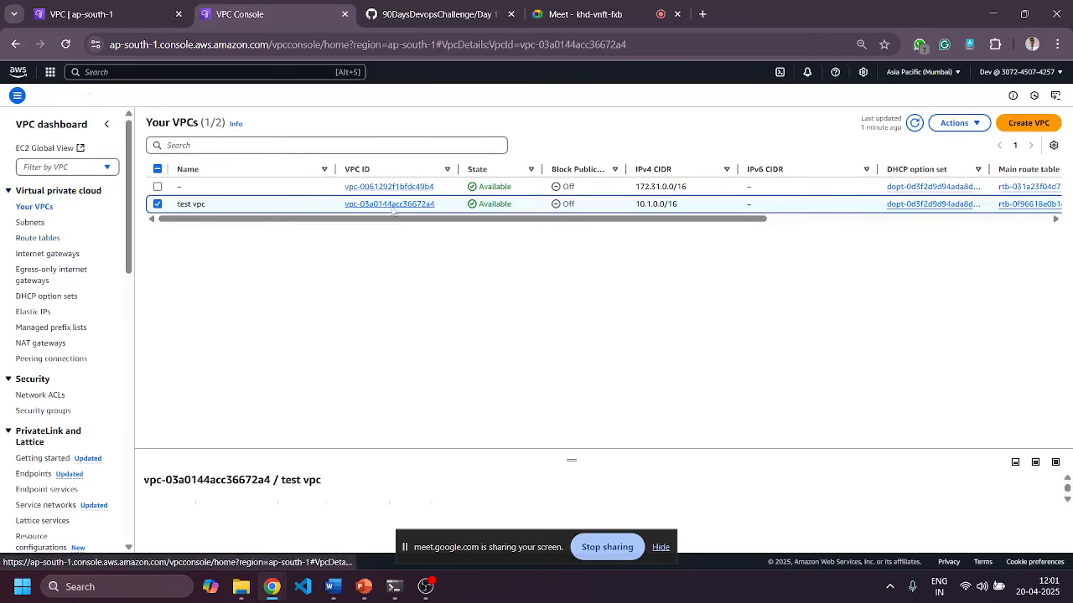
scroll(520, 322, "down", 1)
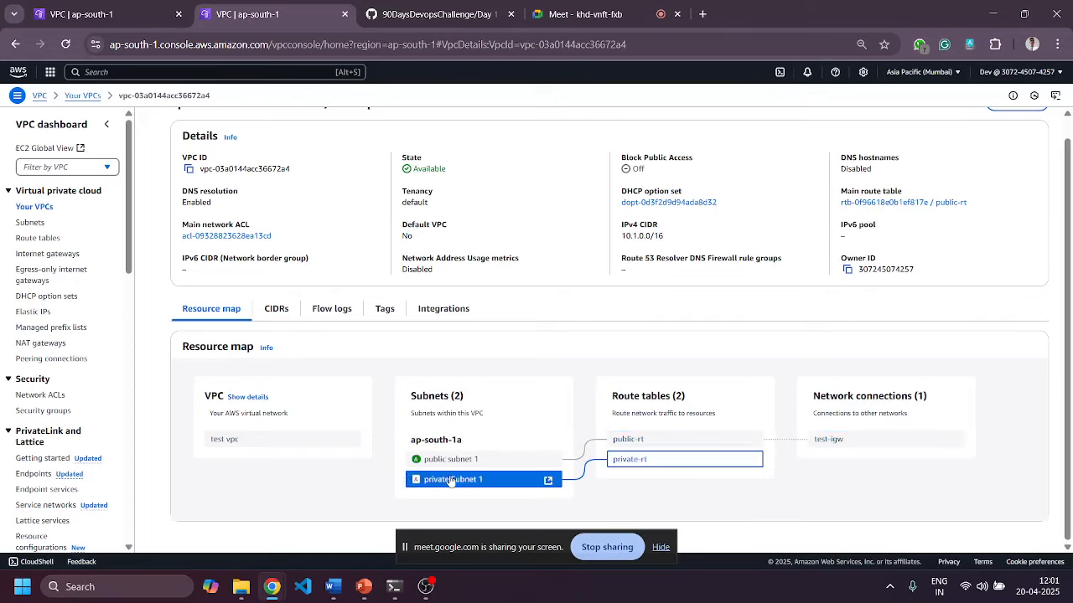
left_click(365, 588)
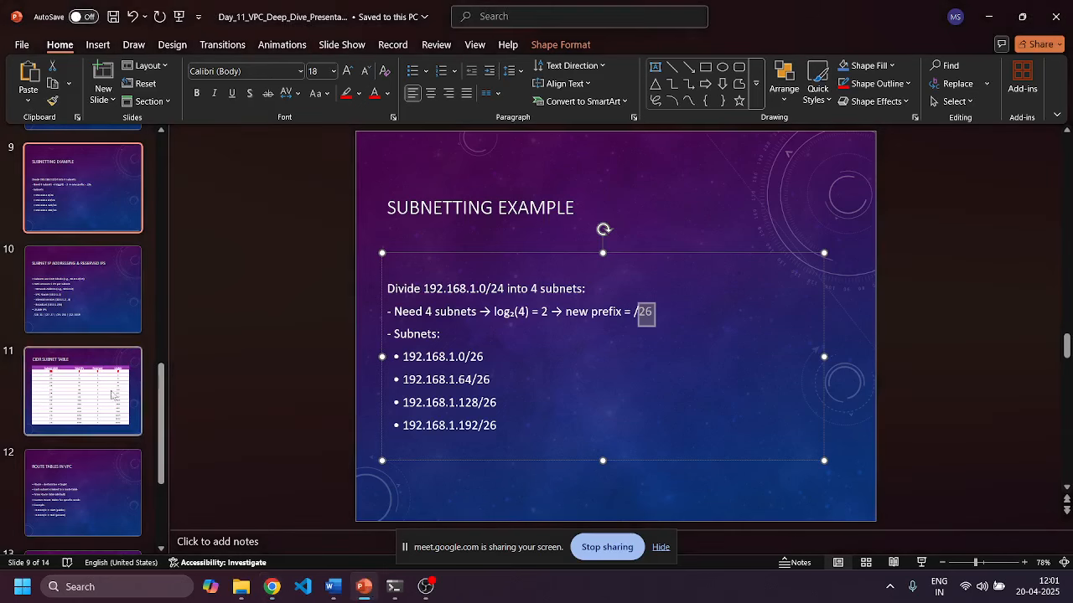
scroll(101, 385, "up", 6)
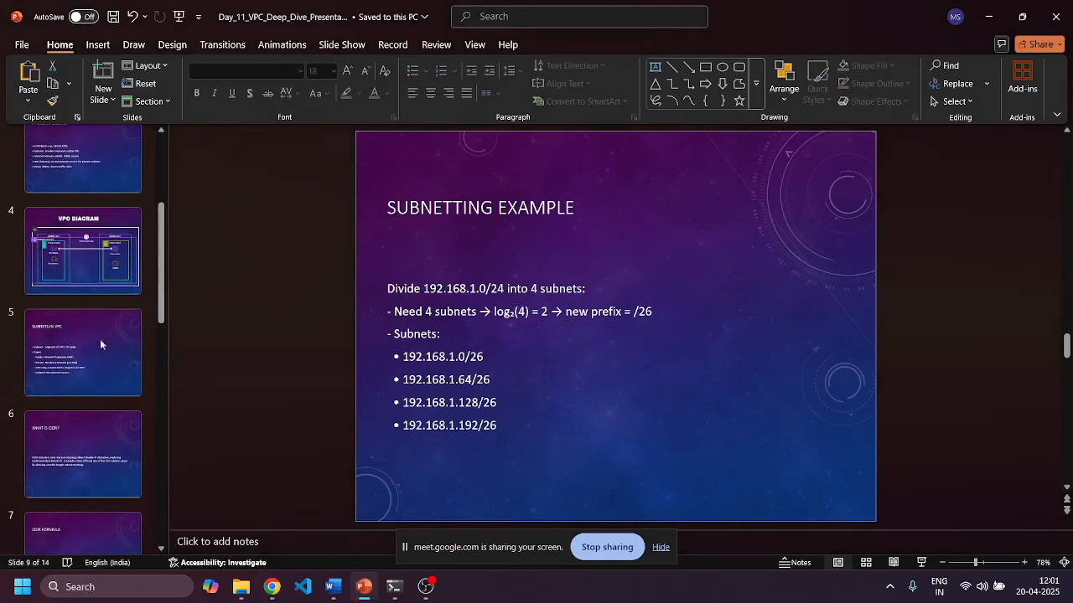
left_click(79, 271)
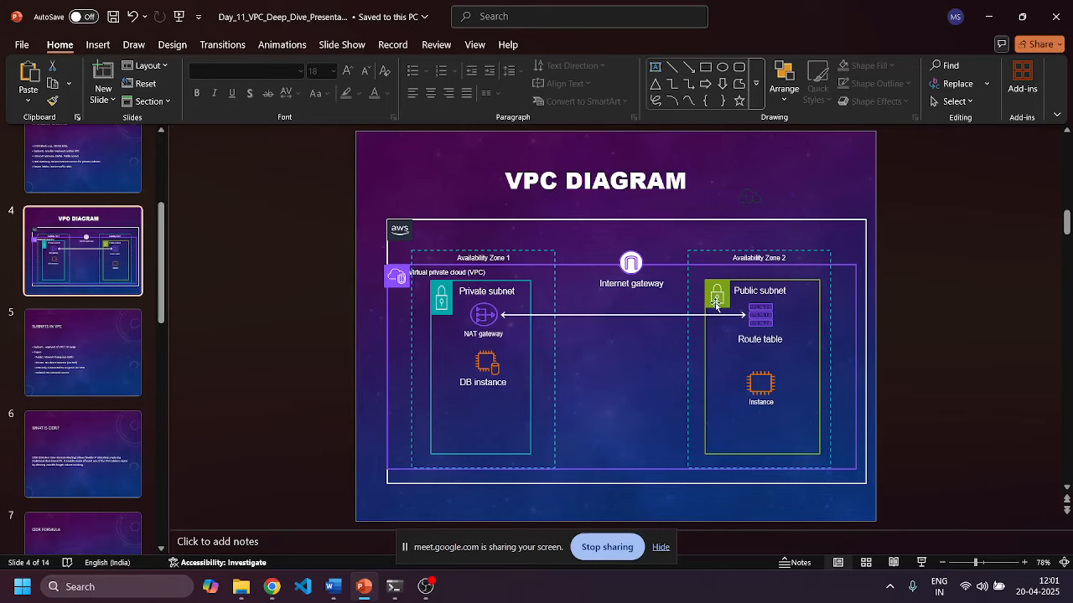
left_click(272, 586)
left_click(232, 525)
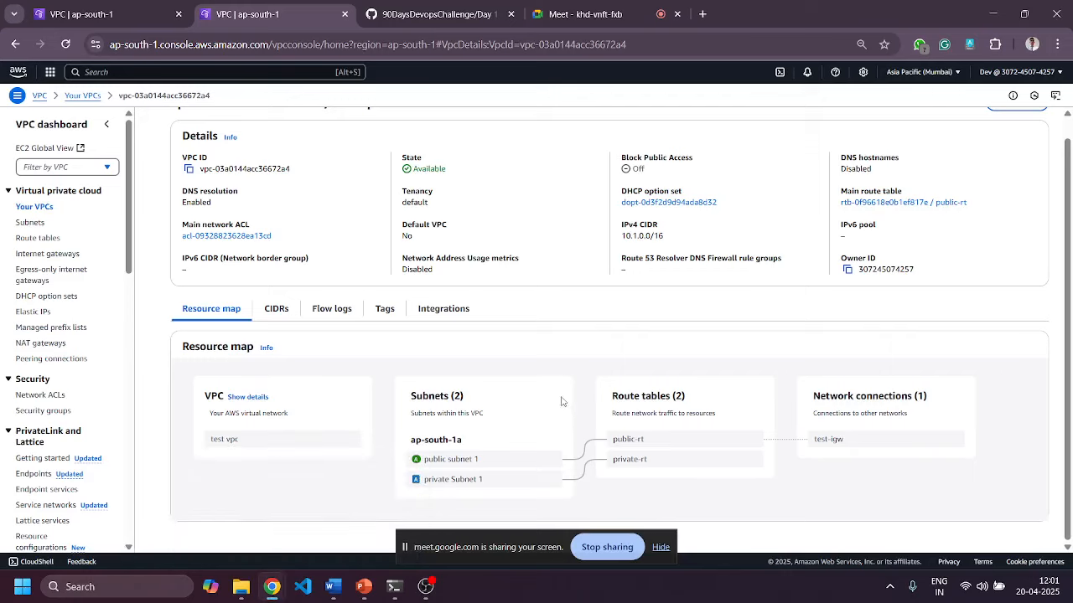
Start a NAT gateway named test-nat in public subnet 1, finding no Elastic IP to assign.
left_click(42, 344)
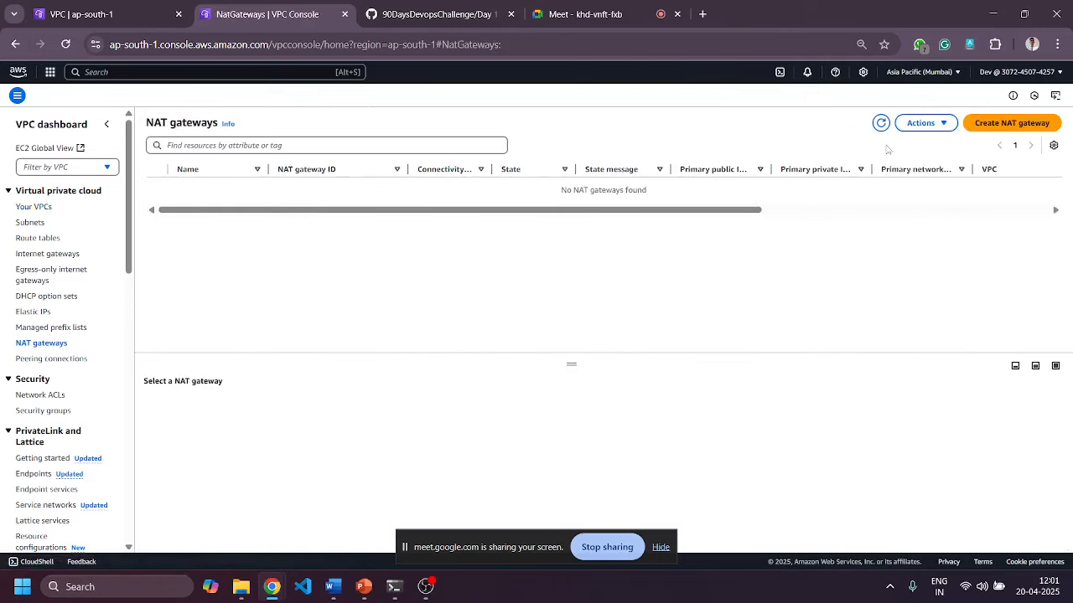
left_click(926, 126)
left_click(315, 252)
left_click(1014, 122)
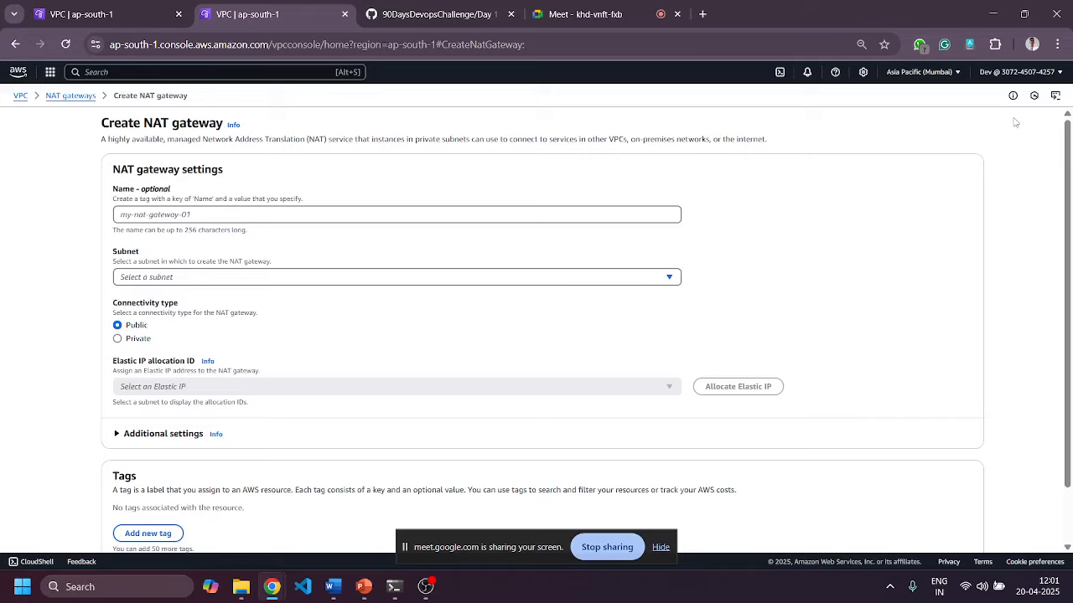
left_click(401, 218)
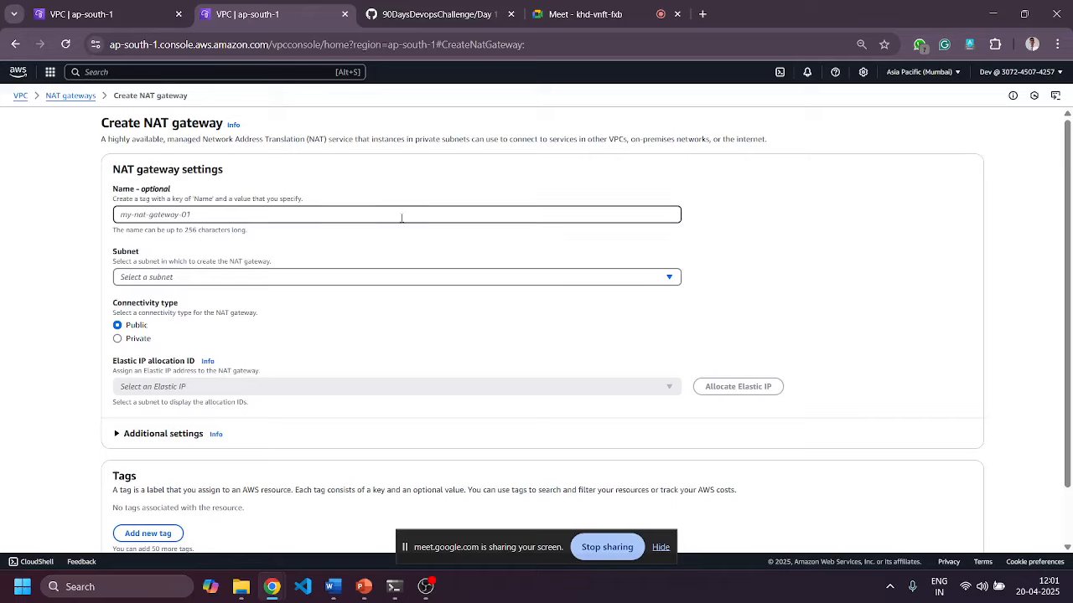
type("test")
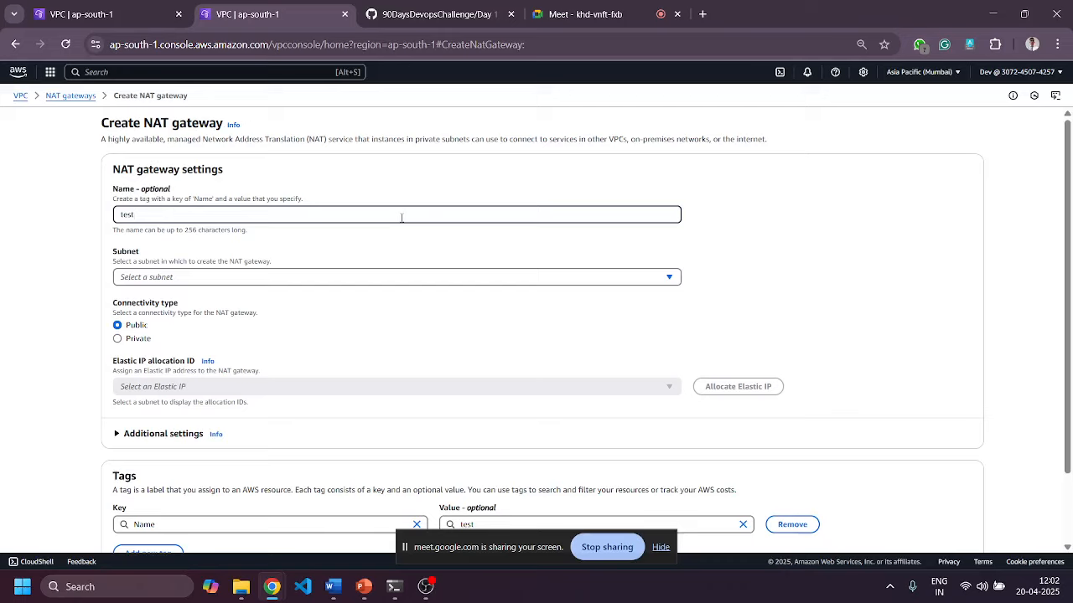
type("-nat")
left_click(392, 279)
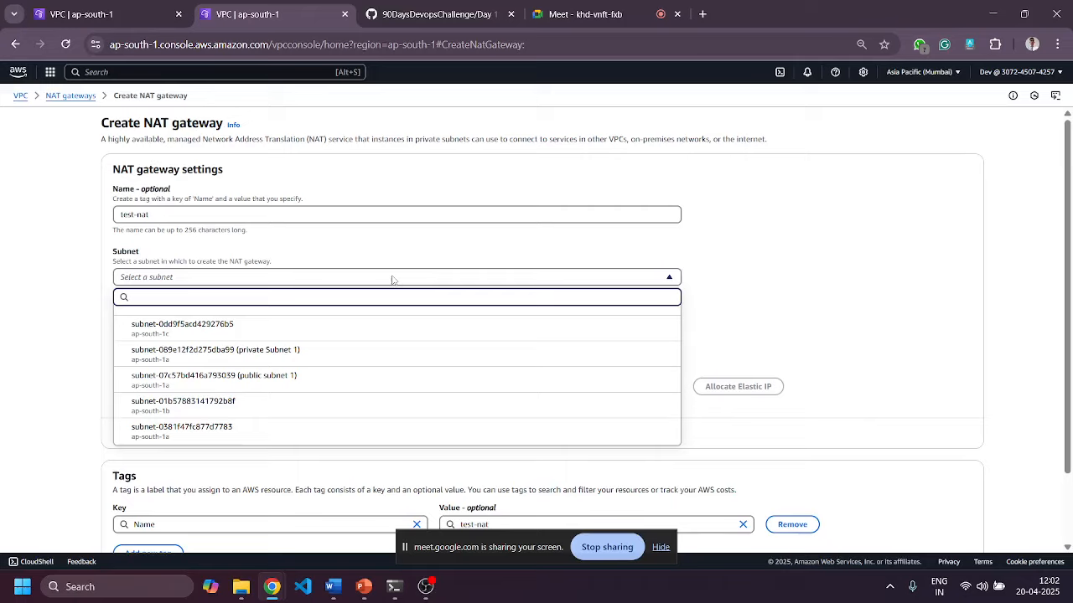
left_click(266, 379)
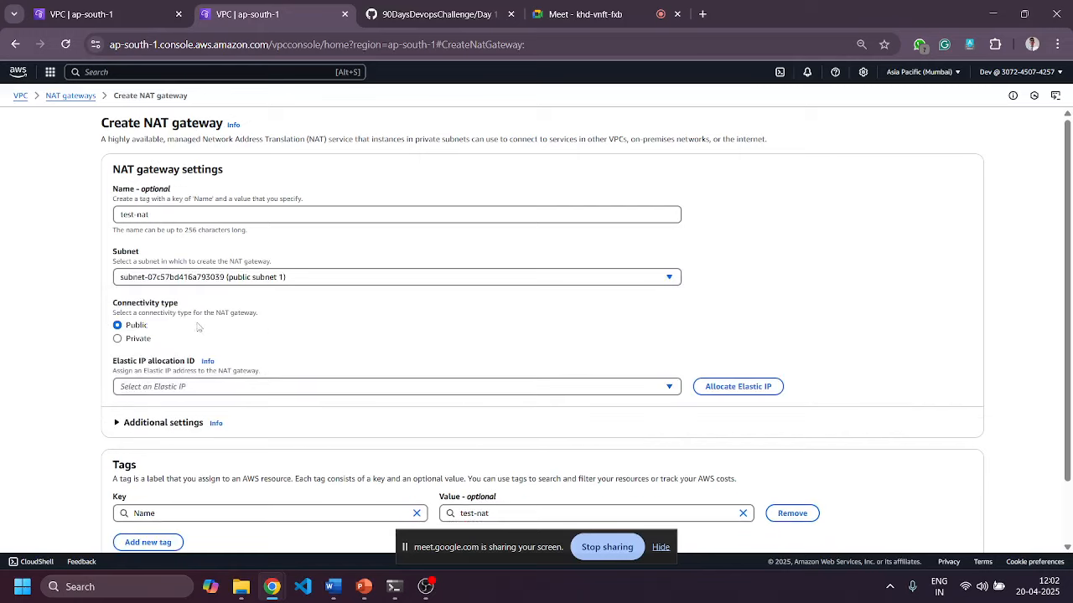
left_click(606, 391)
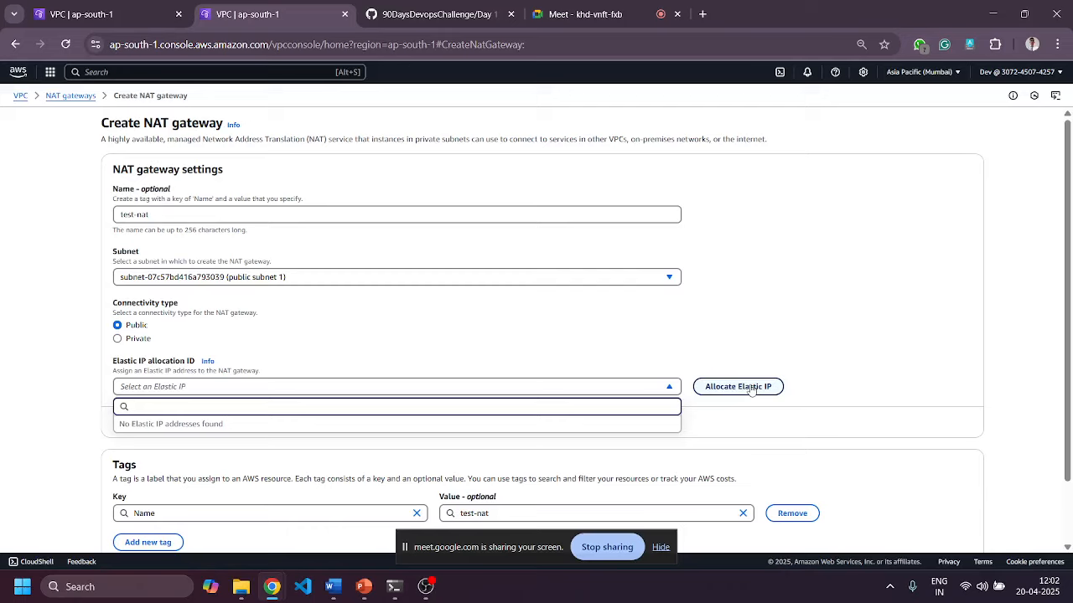
Allocate a new Elastic IP and create the test-nat NAT gateway.
left_click(857, 354)
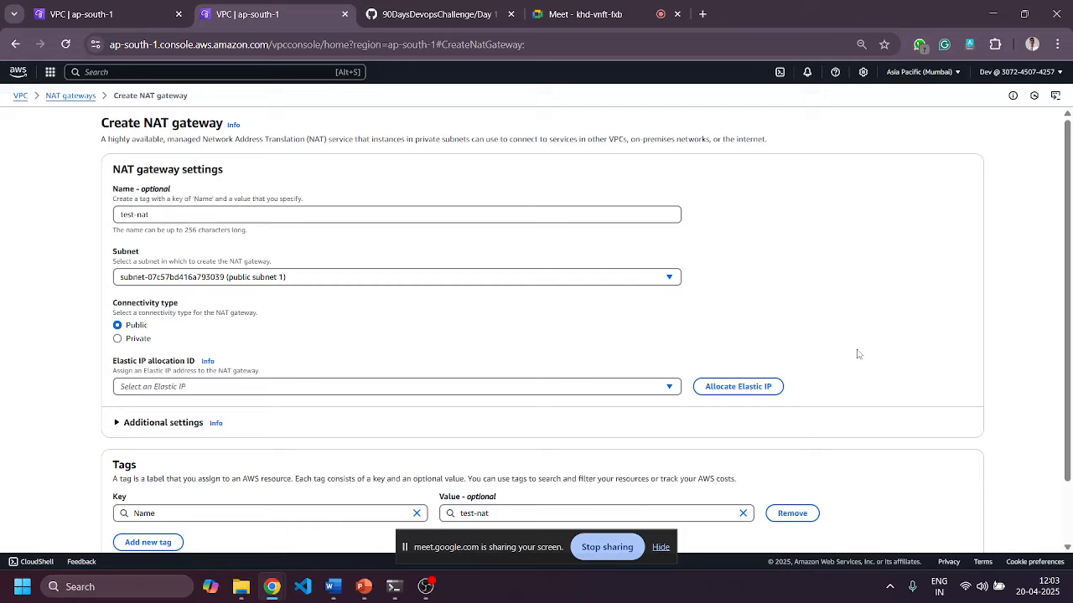
left_click(752, 392)
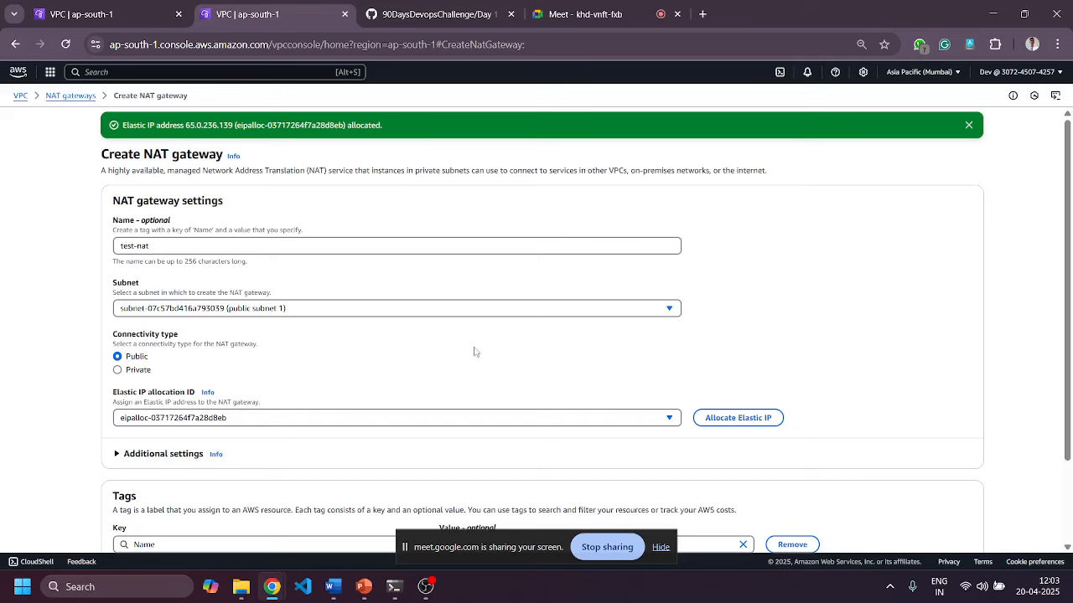
scroll(474, 351, "down", 2)
left_click(906, 525)
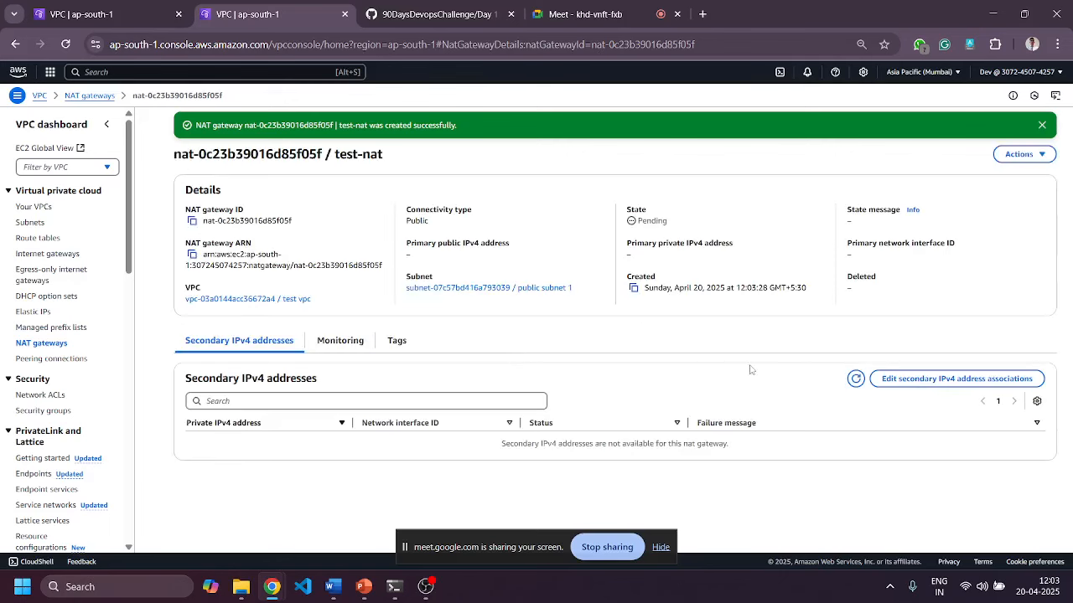
left_click(28, 239)
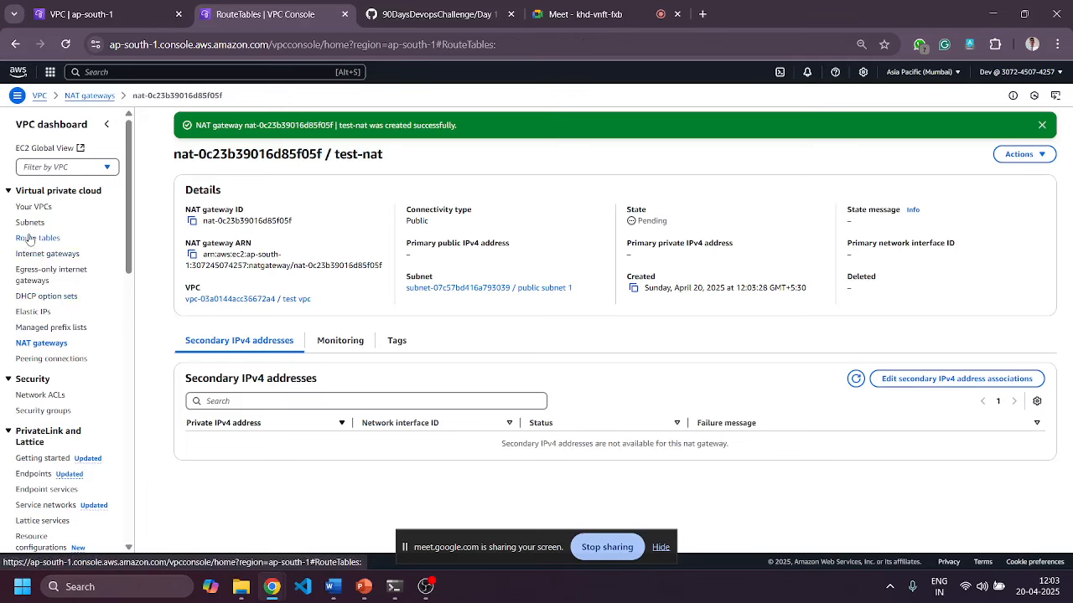
Add a 0.0.0.0/0 route targeting NAT gateway test-nat to private-rt and save it.
left_click(360, 223)
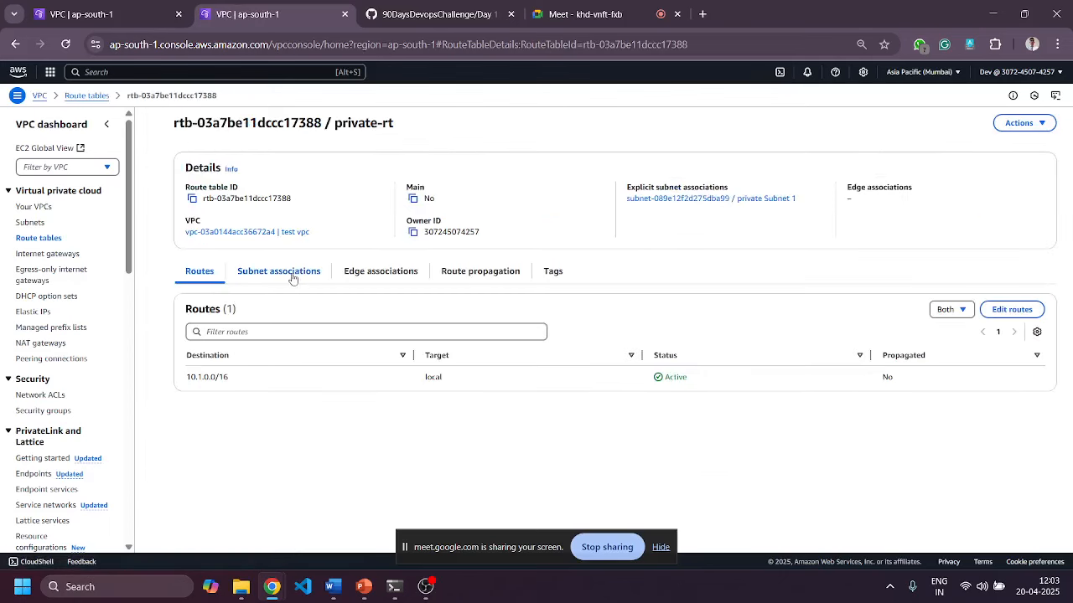
left_click(307, 271)
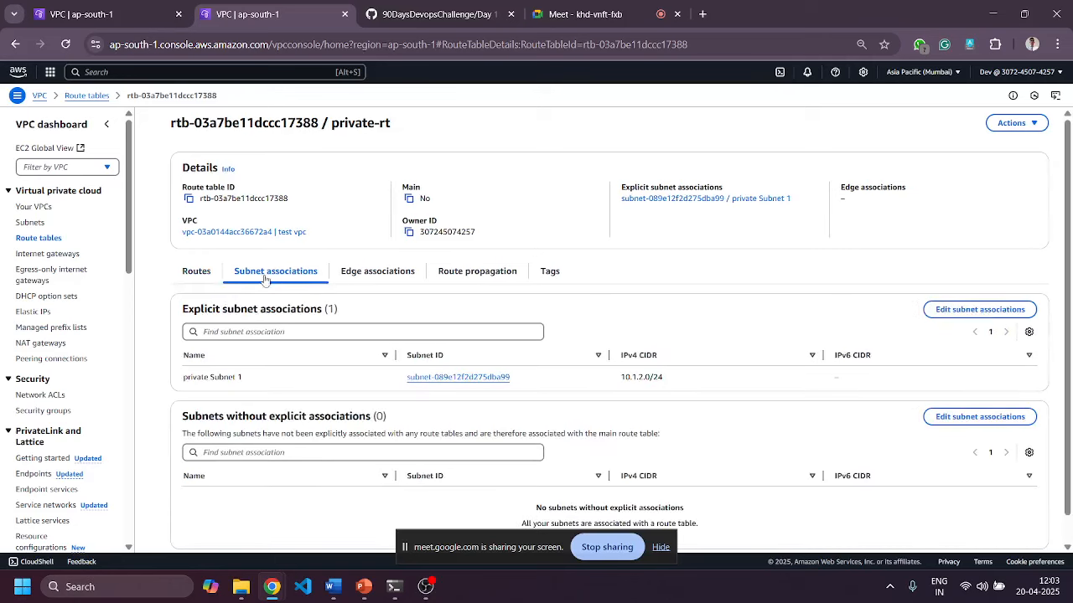
left_click(191, 273)
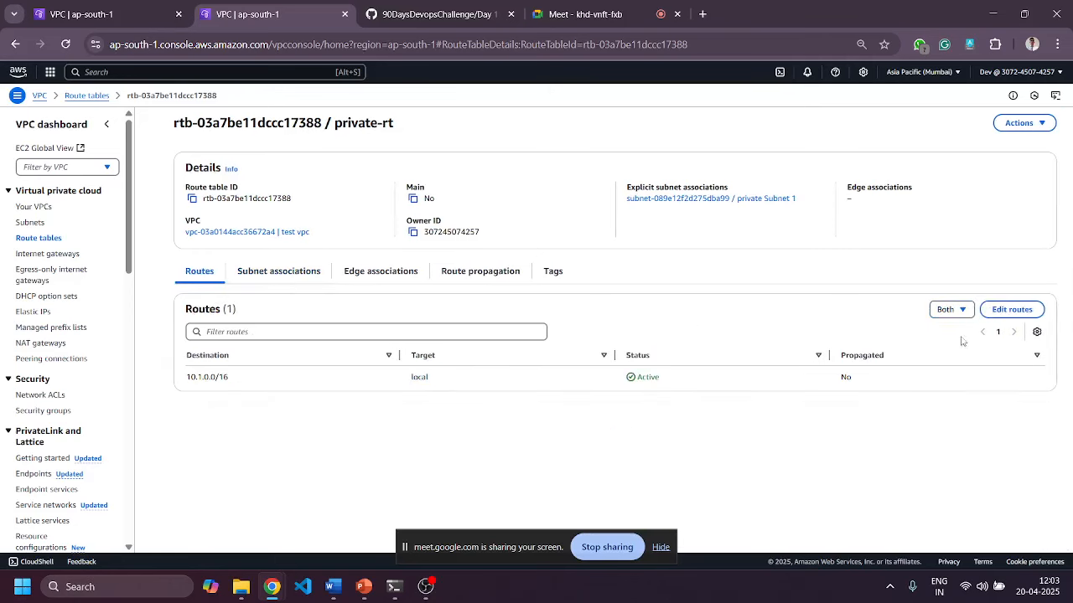
left_click(1013, 312)
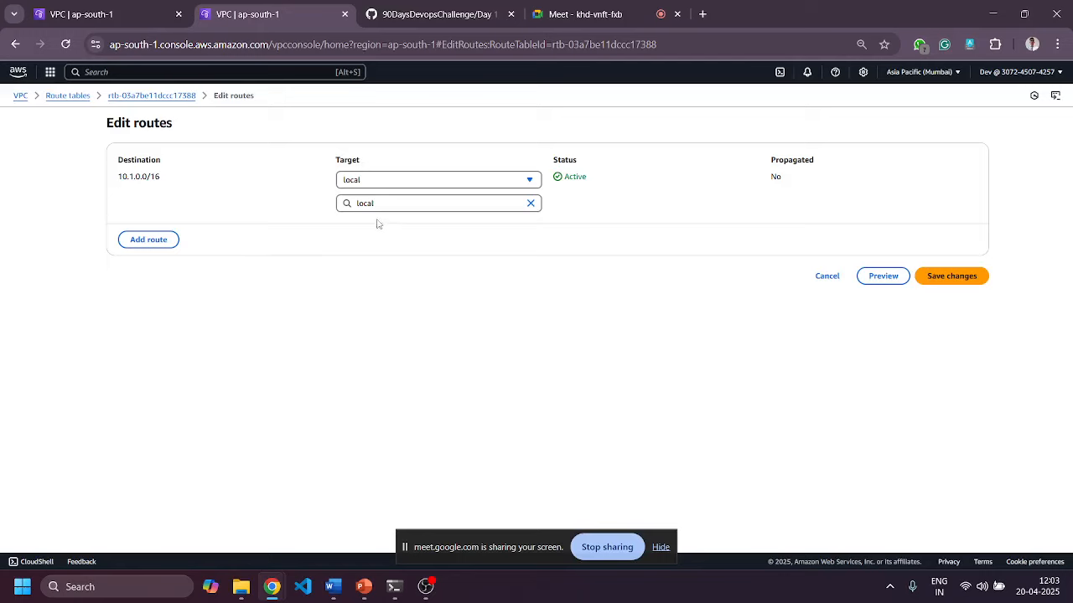
left_click(153, 241)
left_click(199, 227)
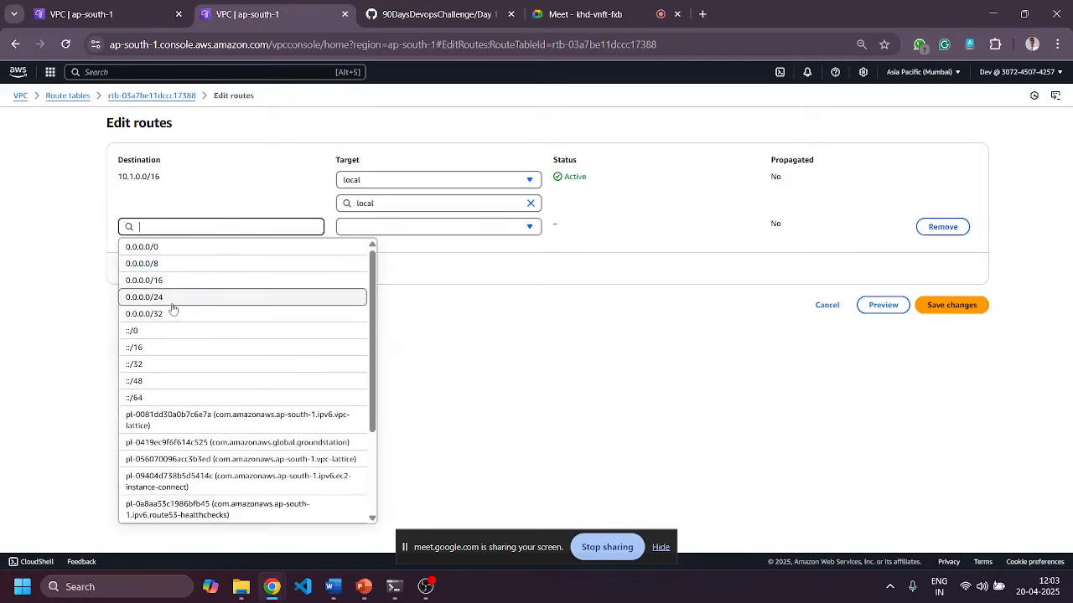
left_click(168, 247)
left_click(398, 234)
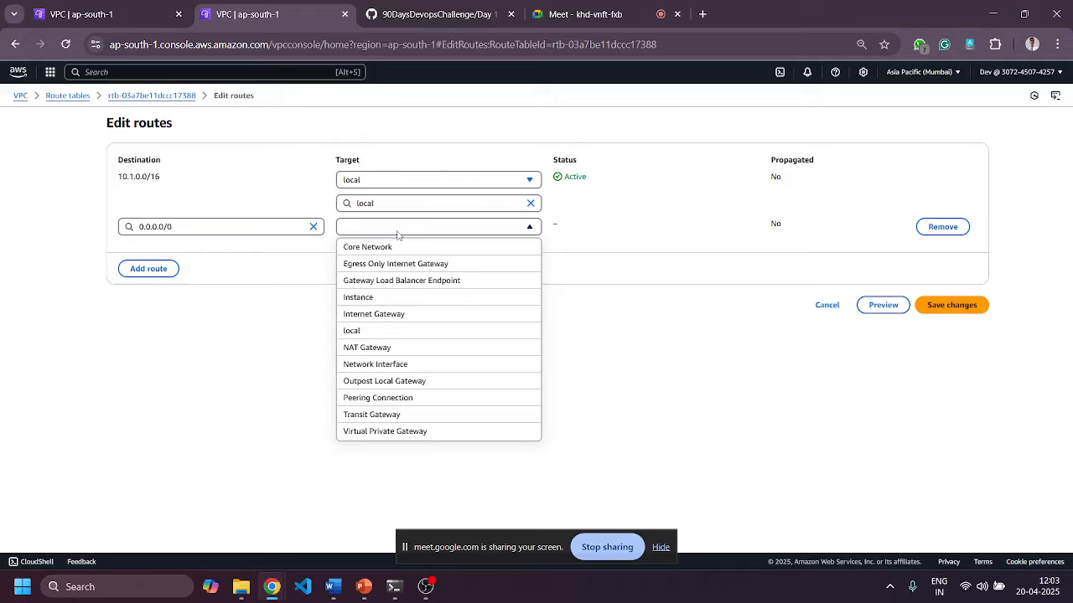
left_click(362, 347)
left_click(431, 250)
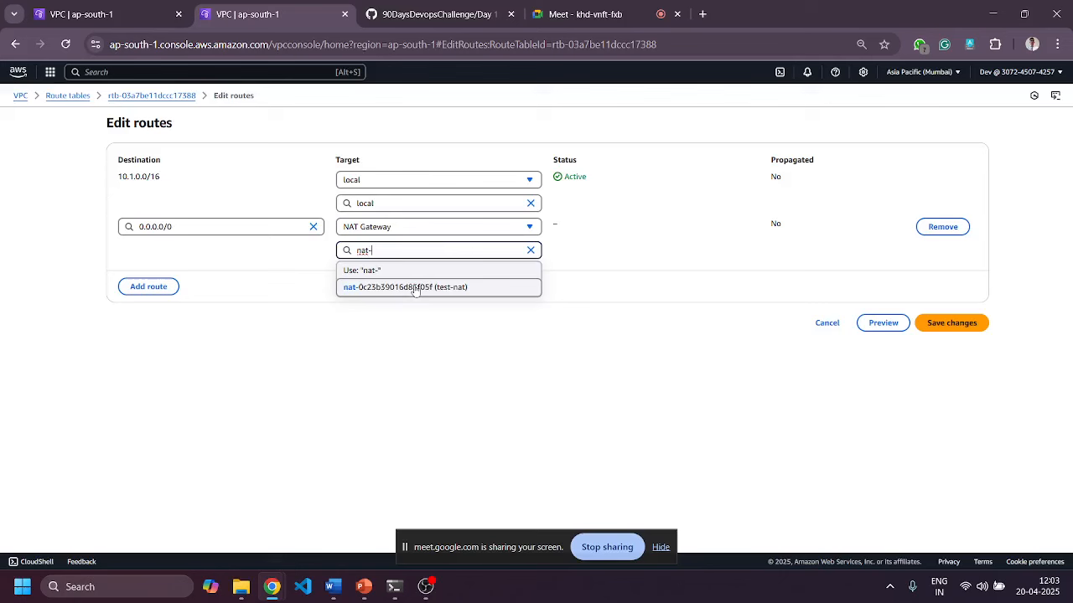
left_click(415, 287)
left_click(947, 324)
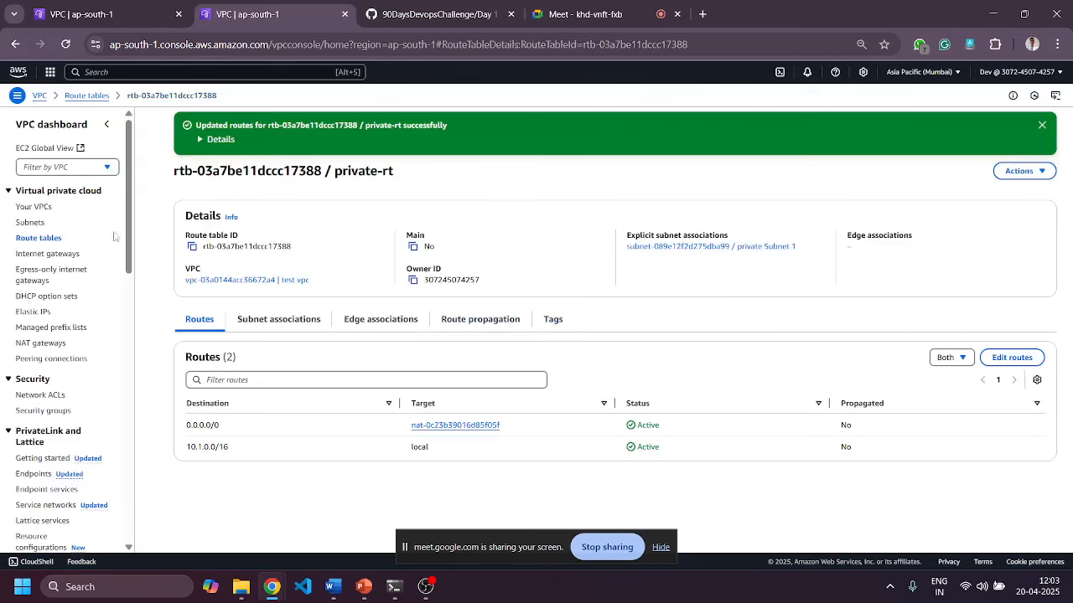
Review test vpc's details: CIDR 10.1.0.0/16, flow logs, integrations and tags.
left_click(25, 213)
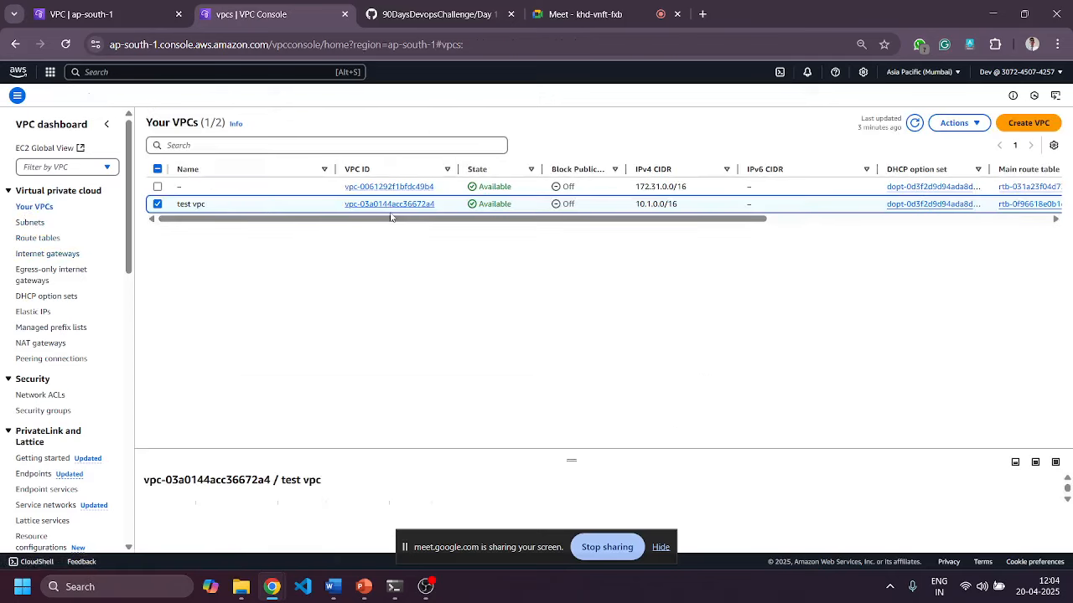
left_click(392, 204)
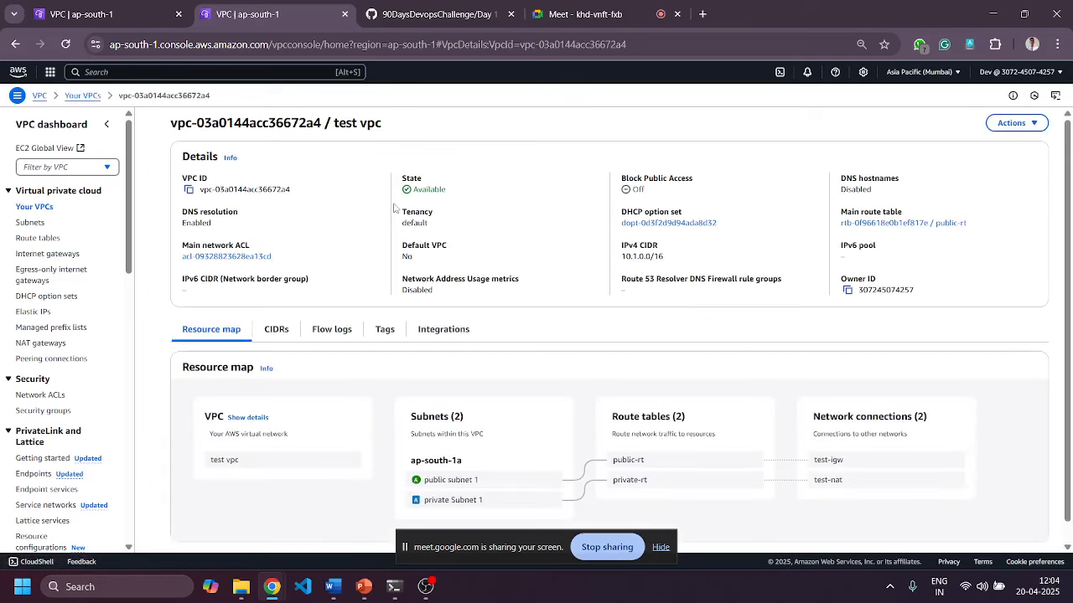
scroll(880, 465, "down", 1)
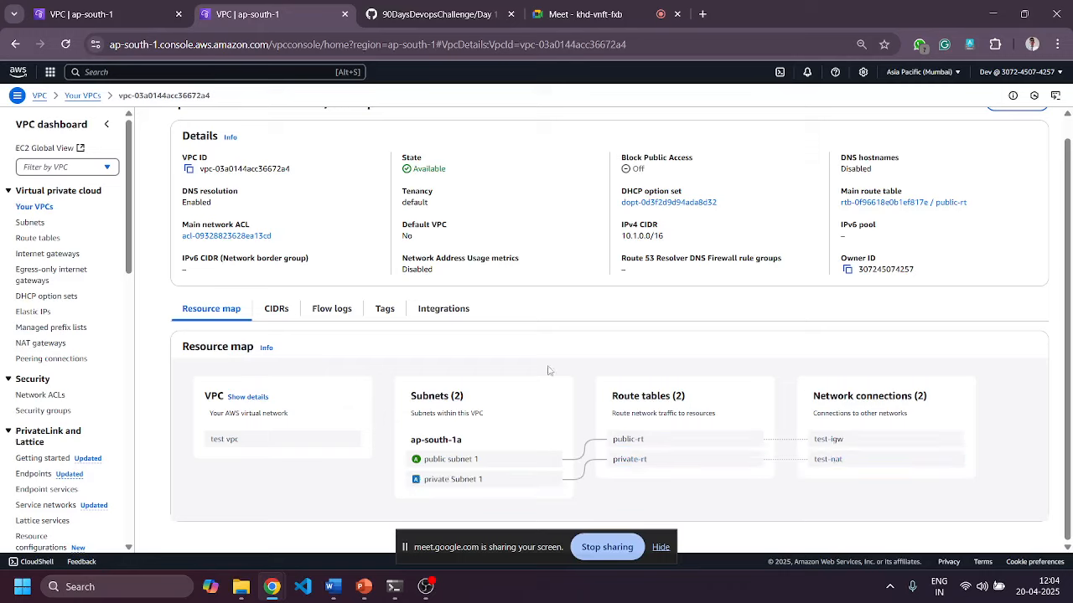
left_click(268, 314)
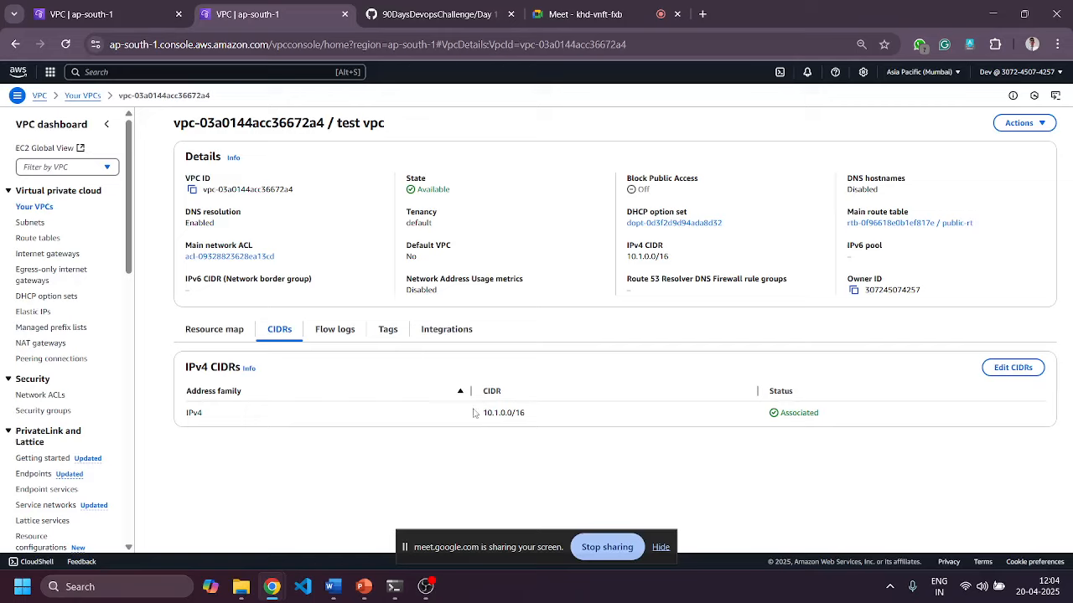
left_click_drag(481, 414, 575, 415)
left_click(327, 336)
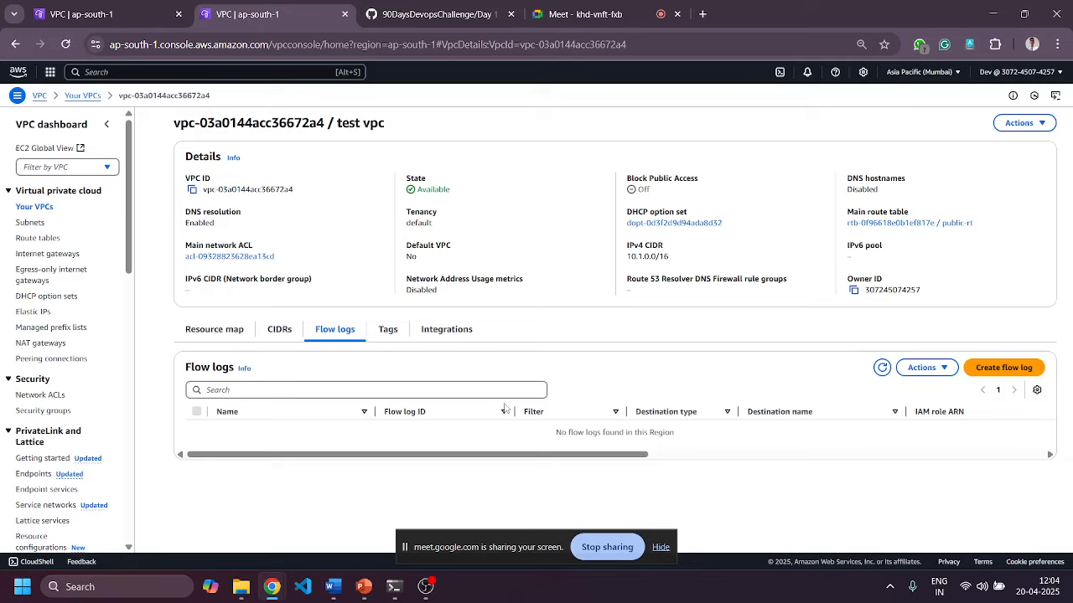
left_click(431, 331)
left_click(382, 332)
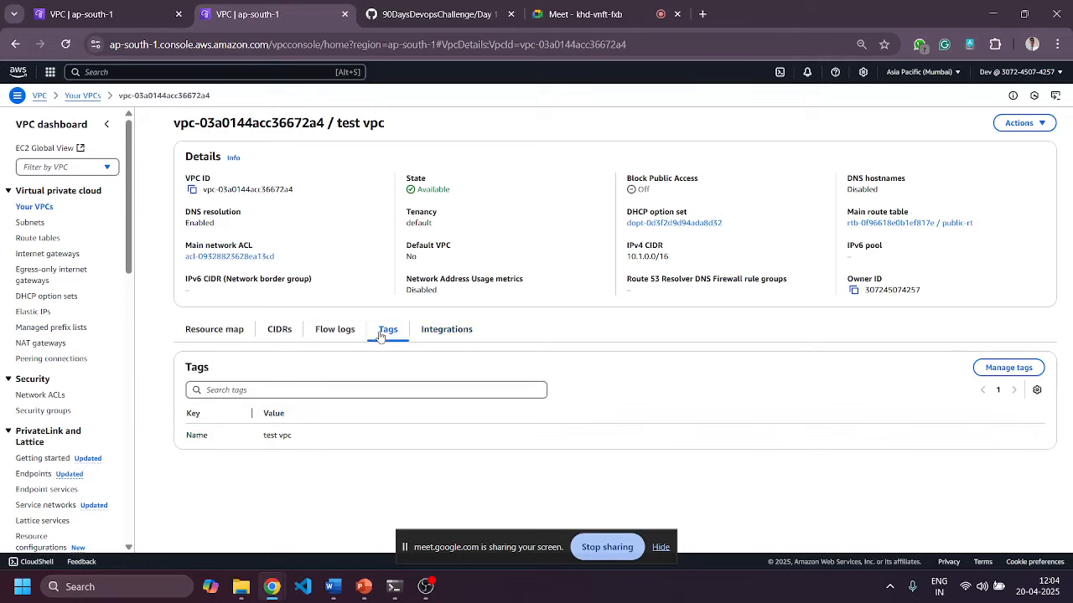
Browse the Subnets, Internet gateways and Route tables lists, then return to test vpc's details.
left_click(31, 224)
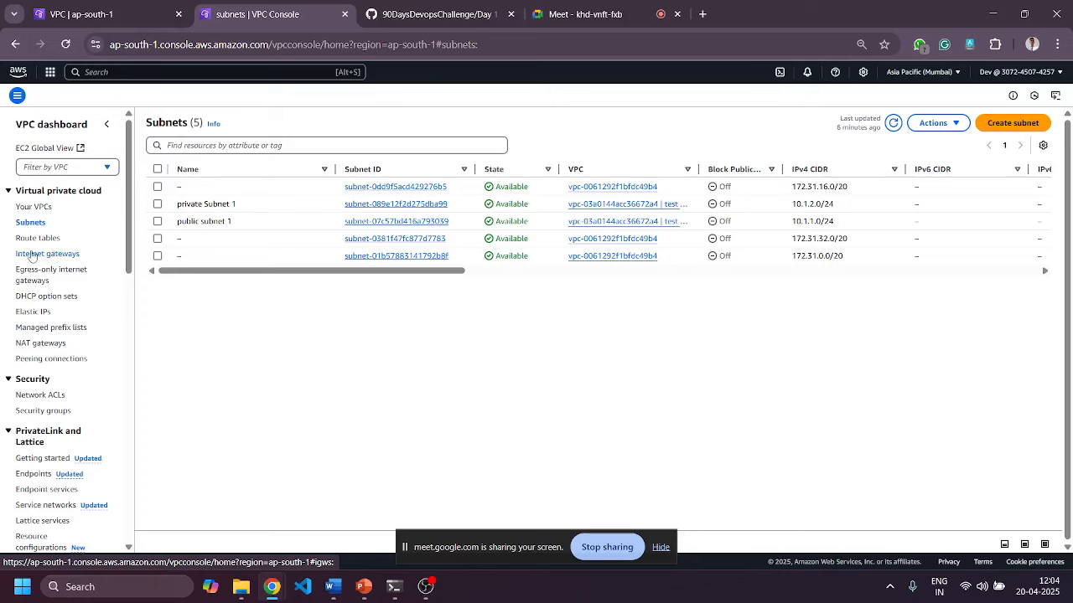
left_click(31, 255)
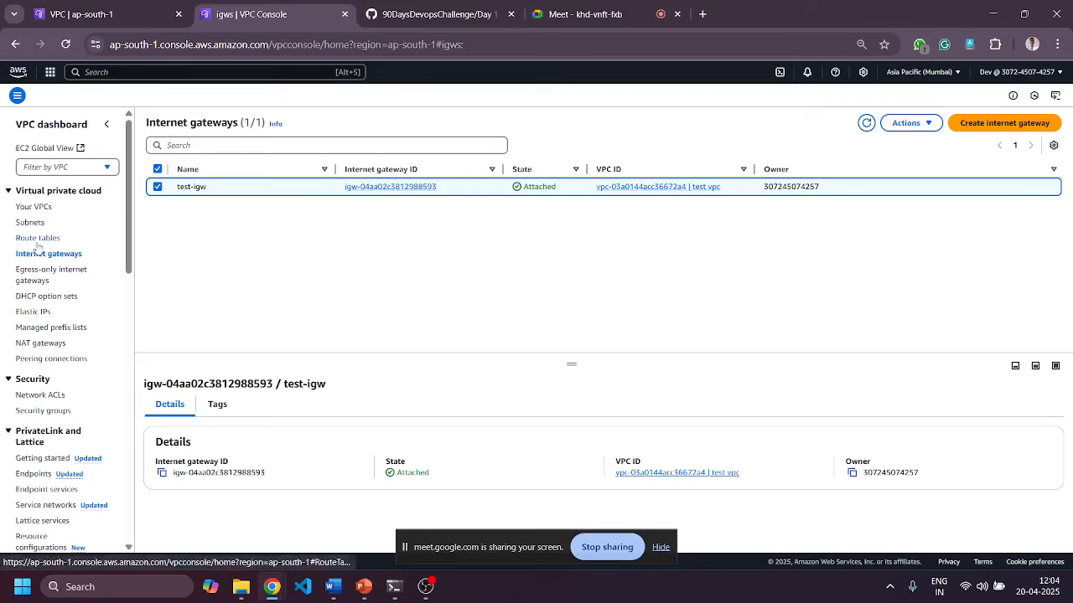
left_click(38, 240)
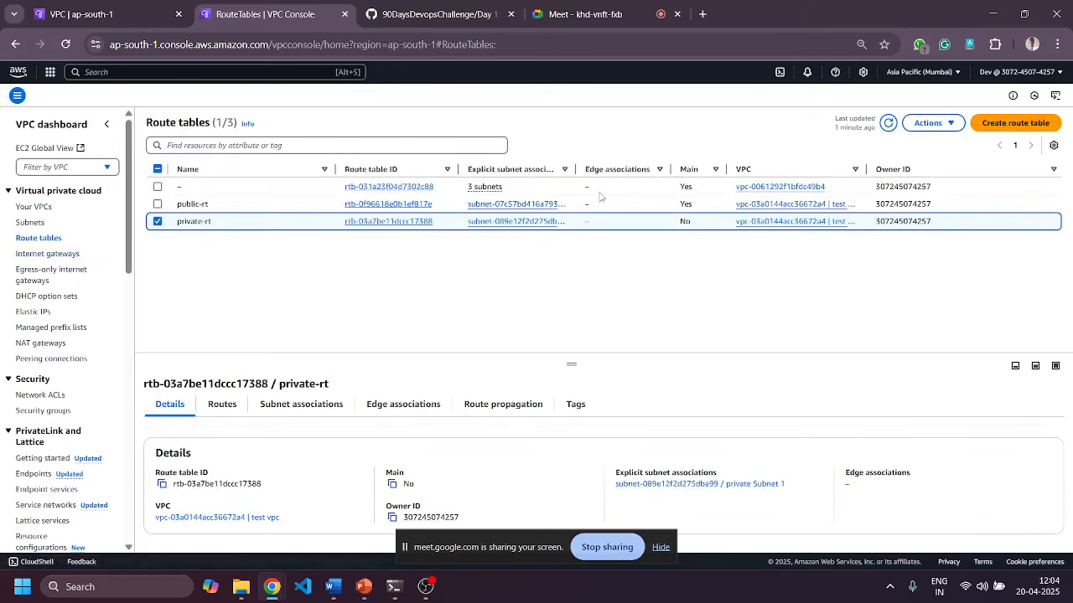
left_click(138, 14)
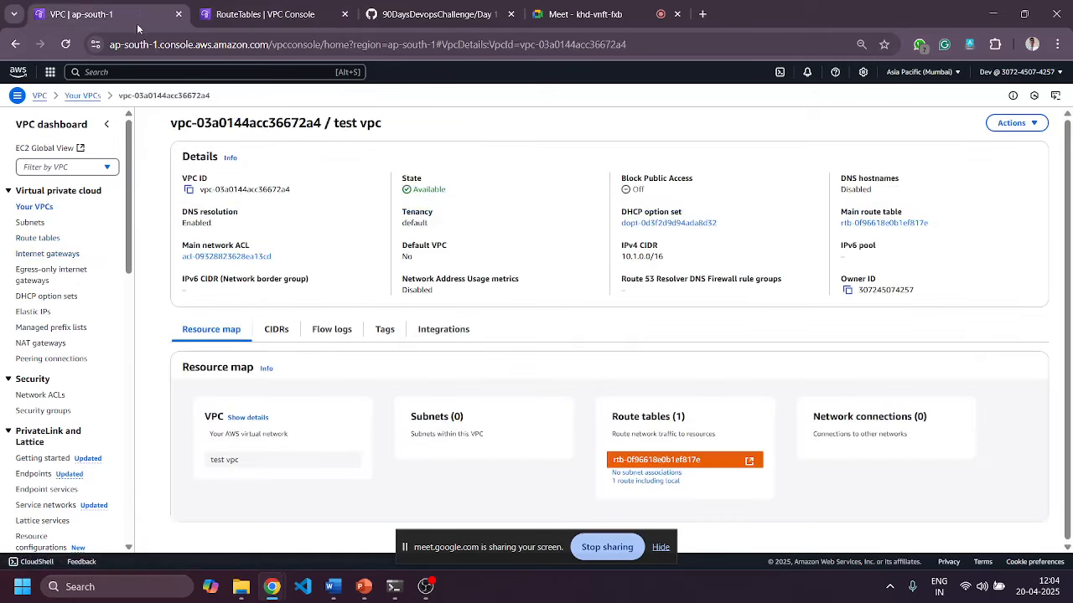
Go to the EC2 Instances list, clear the running-state filter, and start launching a new instance.
left_click(50, 73)
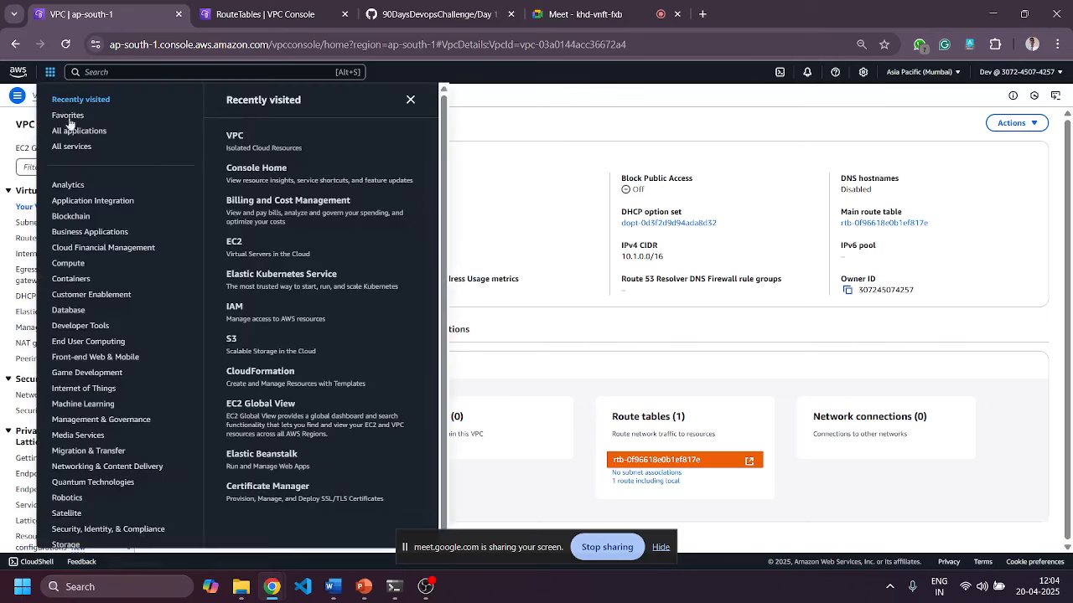
left_click(234, 243)
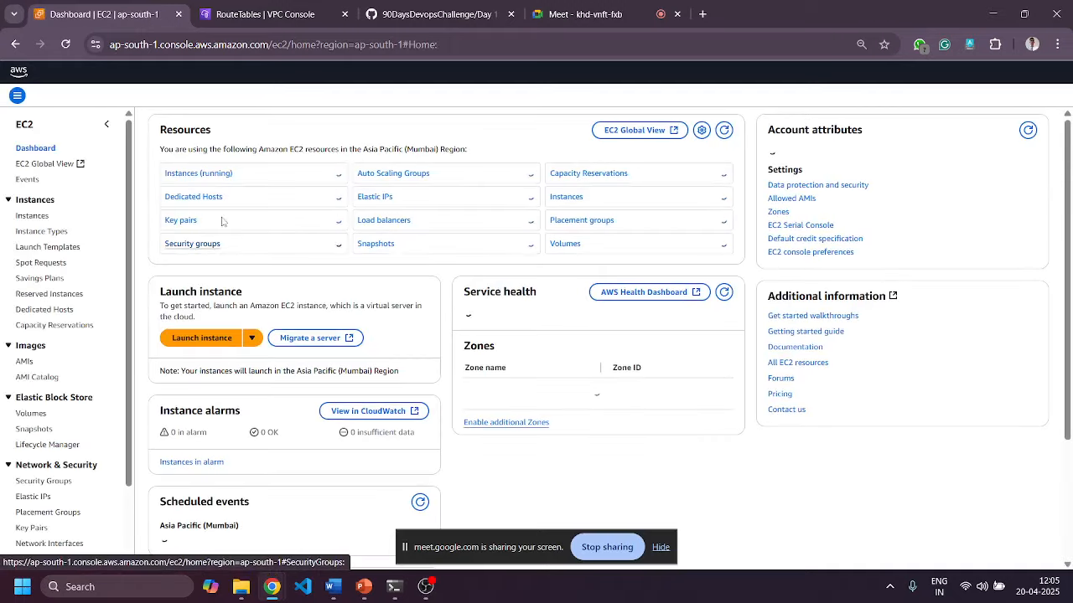
left_click(212, 176)
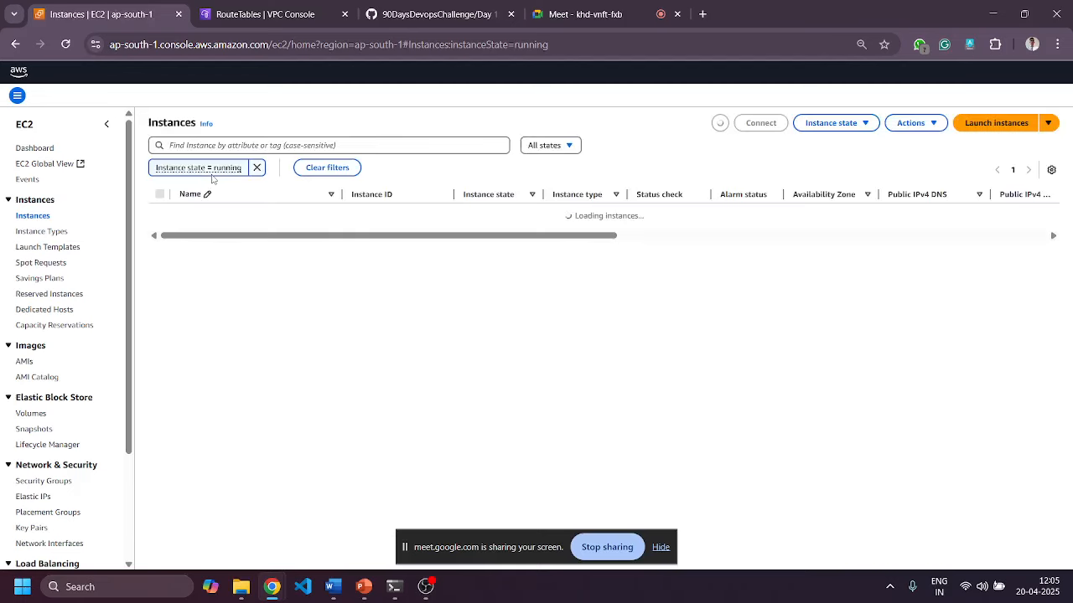
left_click(257, 167)
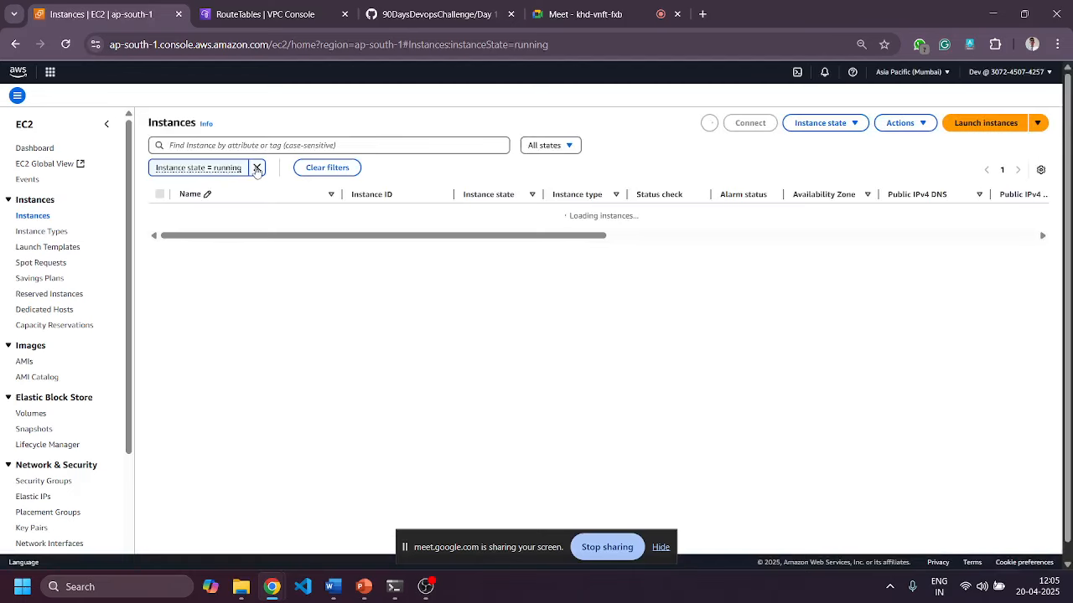
left_click(994, 122)
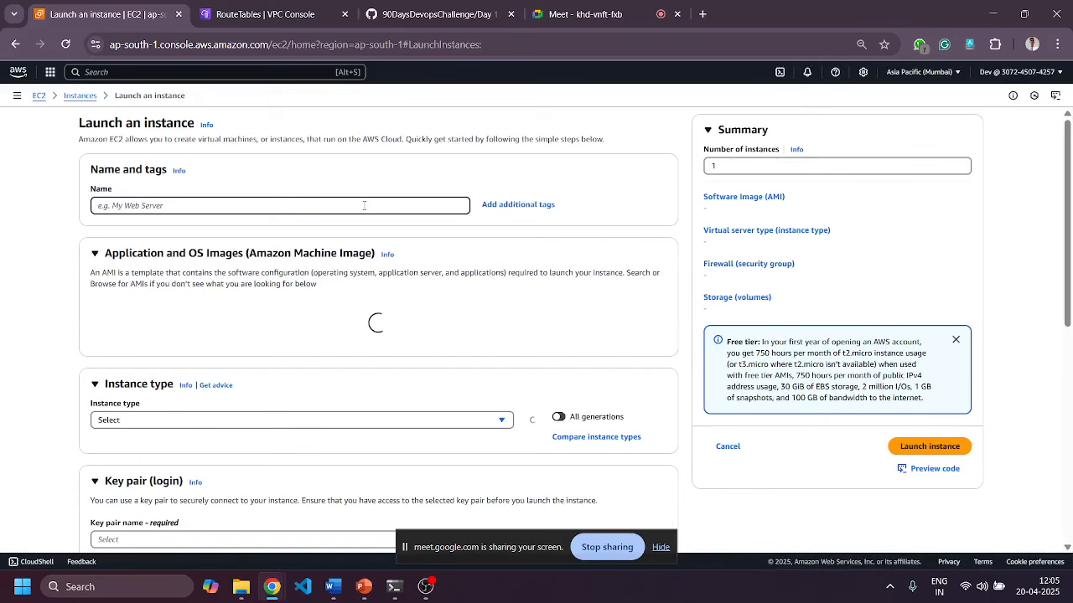
Name the new instance public-subnet and select the Microsoft Windows Server 2025 Base AMI.
left_click(364, 205)
type("pub")
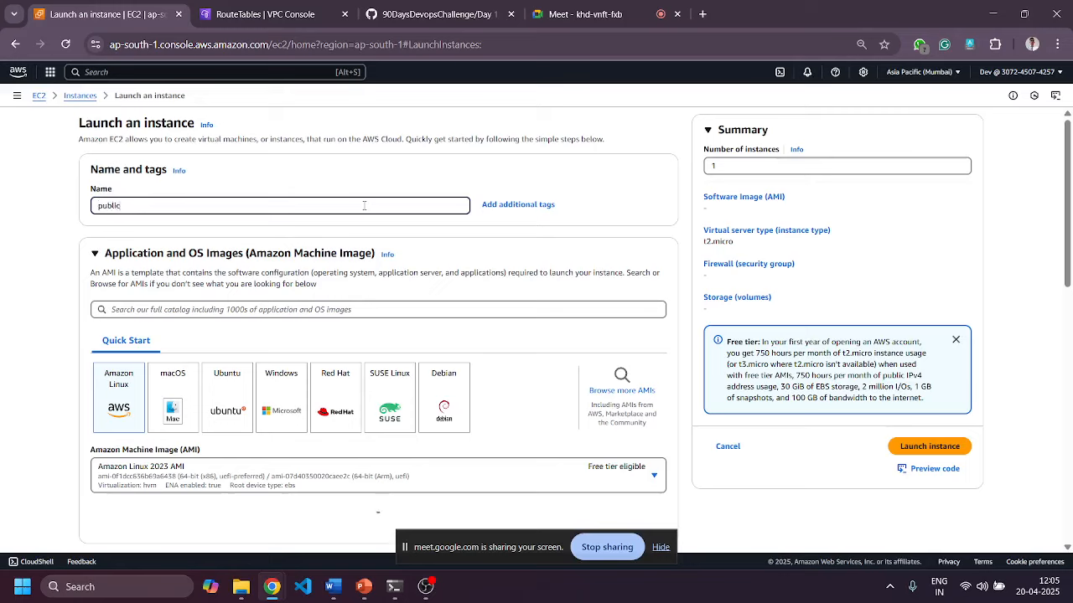
type("lic-subnet")
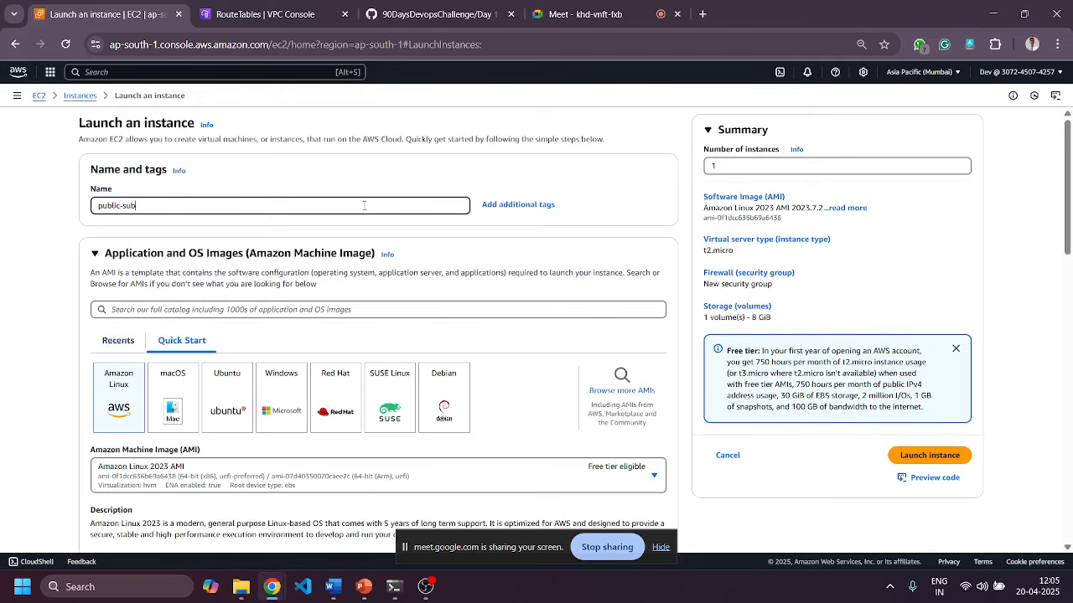
left_click(282, 399)
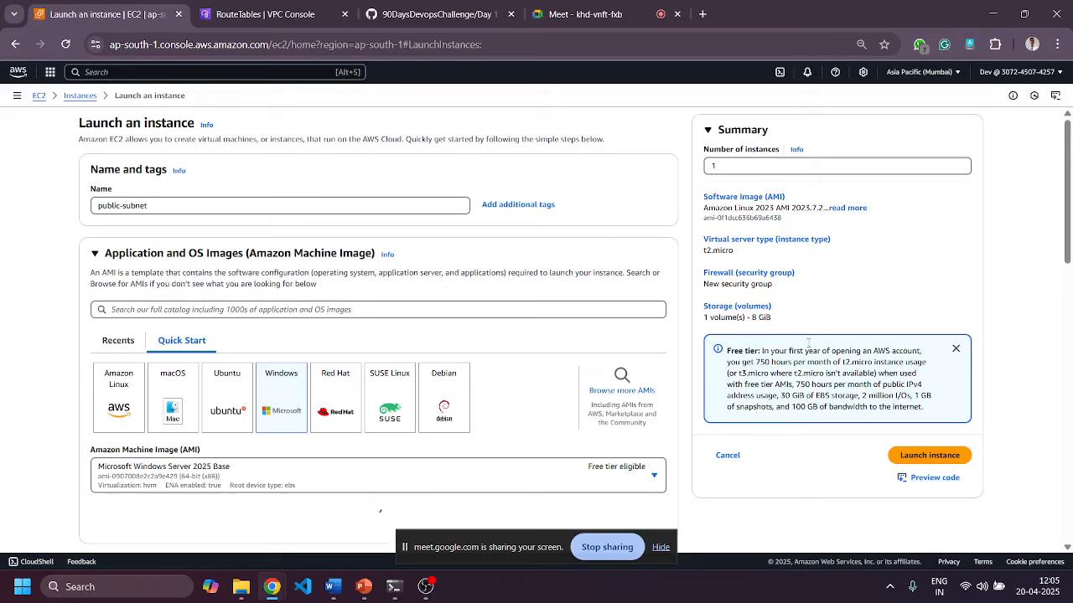
scroll(934, 210, "down", 5)
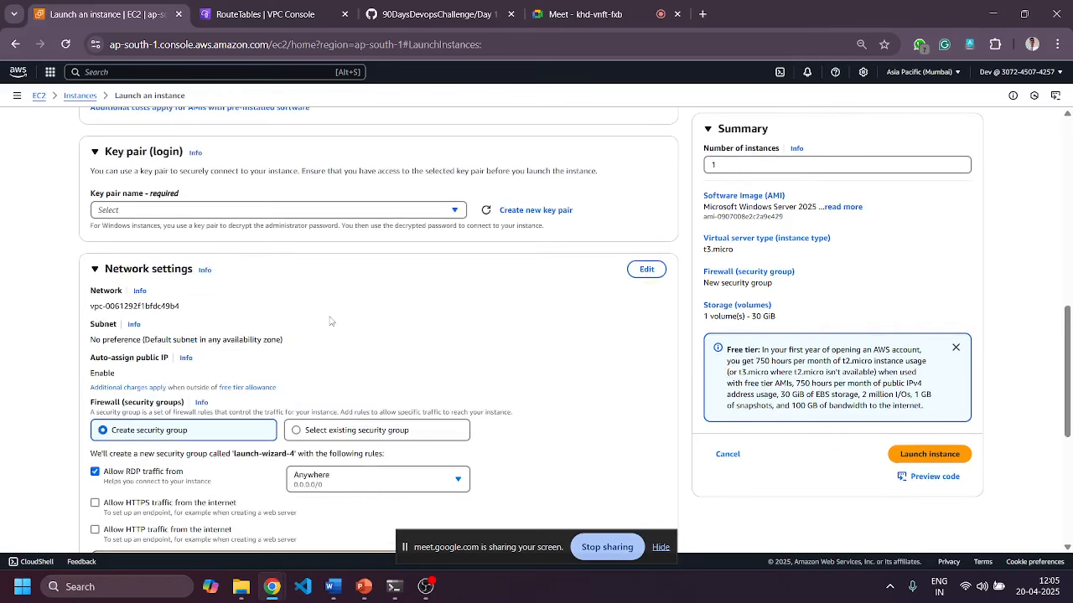
scroll(331, 321, "down", 1)
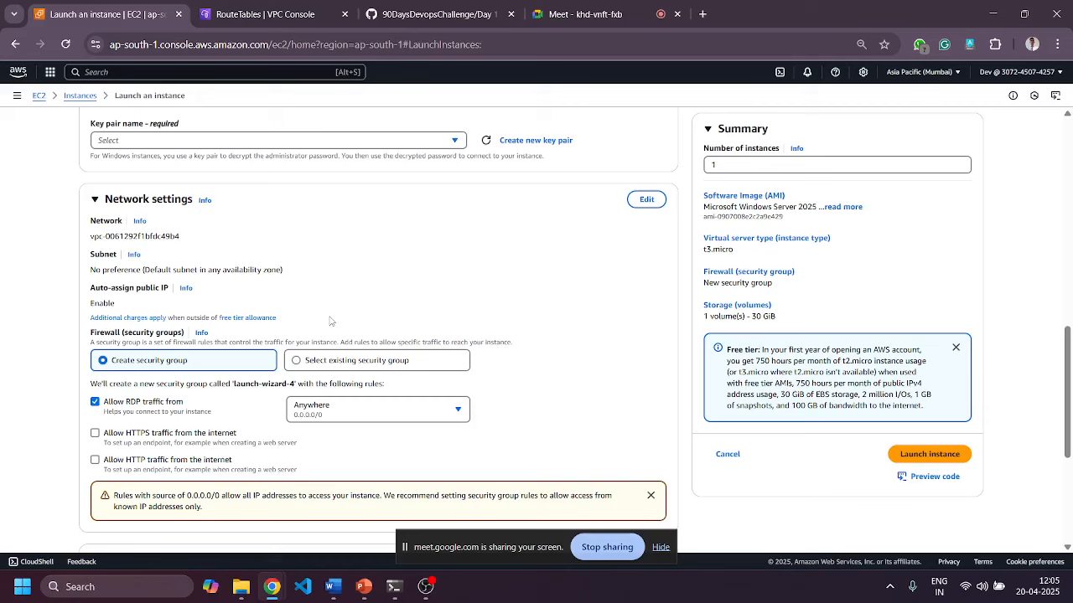
Set network settings to test vpc, public subnet 1, with auto-assign public IP enabled.
left_click(645, 200)
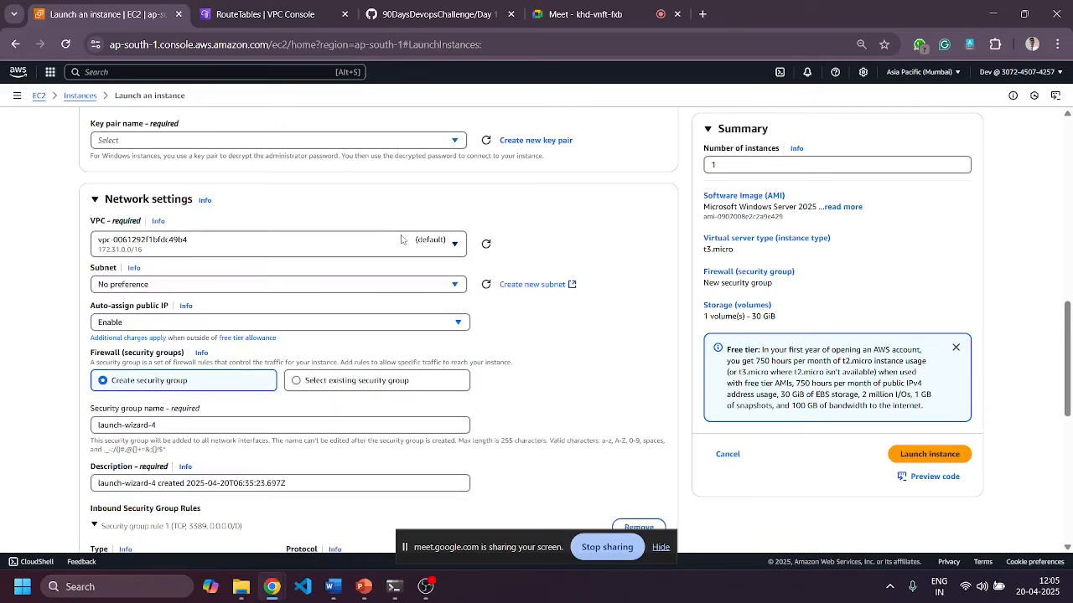
left_click(251, 250)
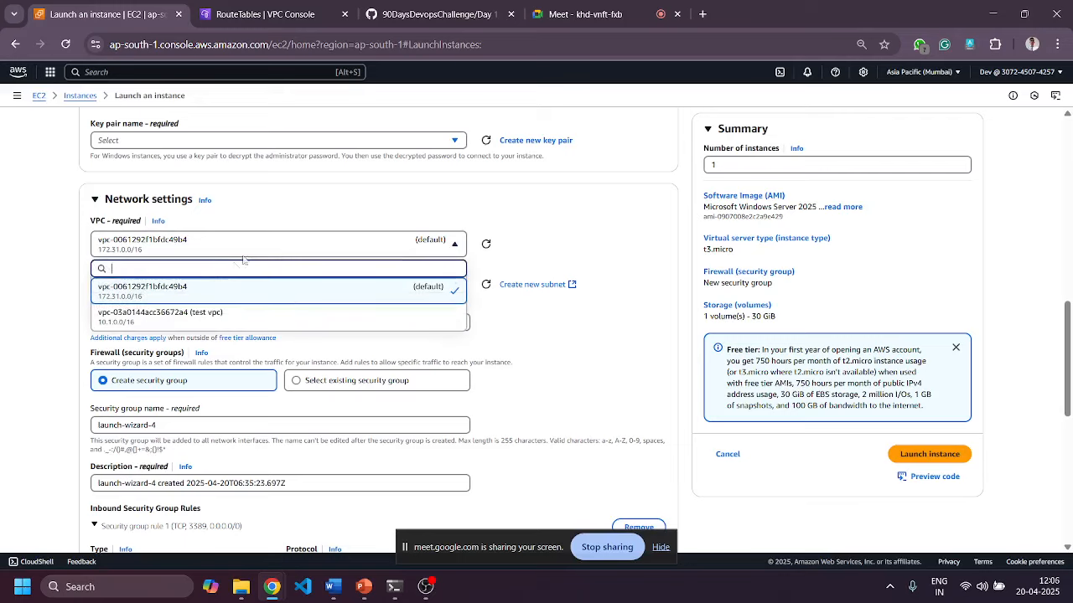
left_click(188, 315)
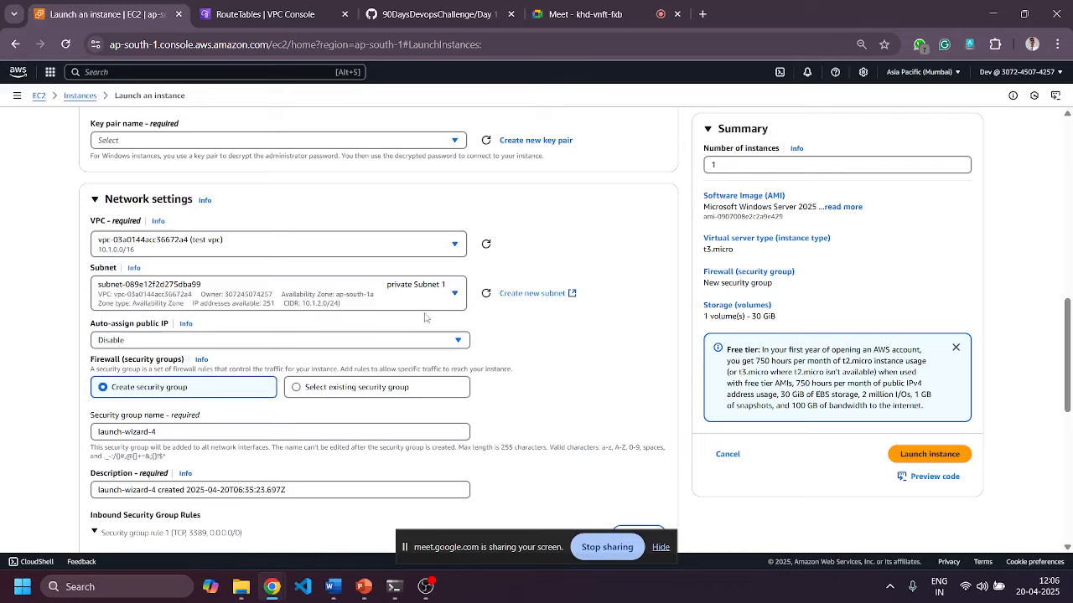
left_click(456, 293)
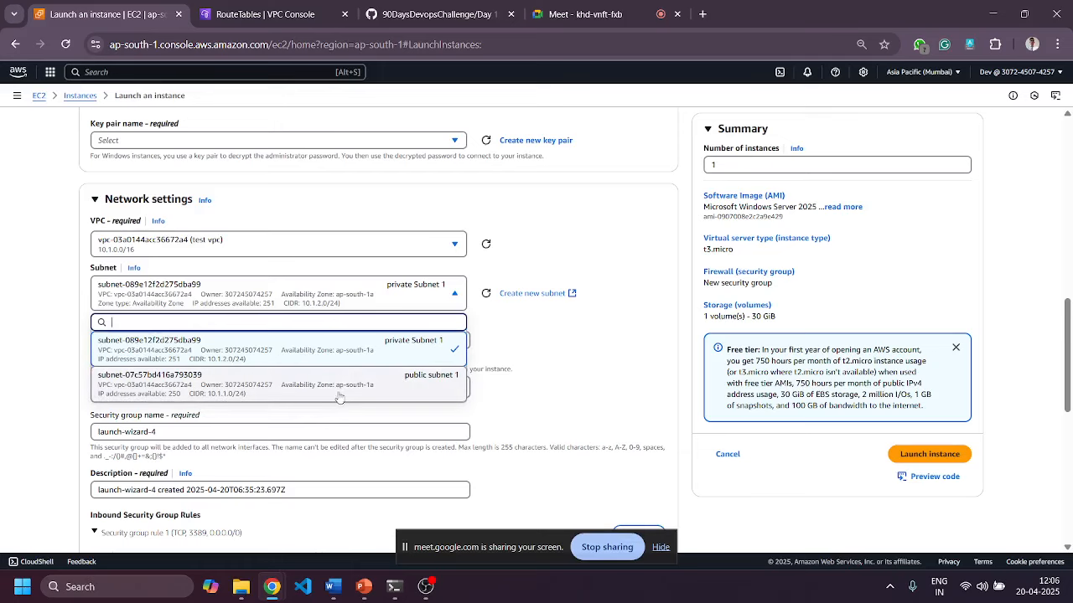
scroll(535, 247, "up", 5)
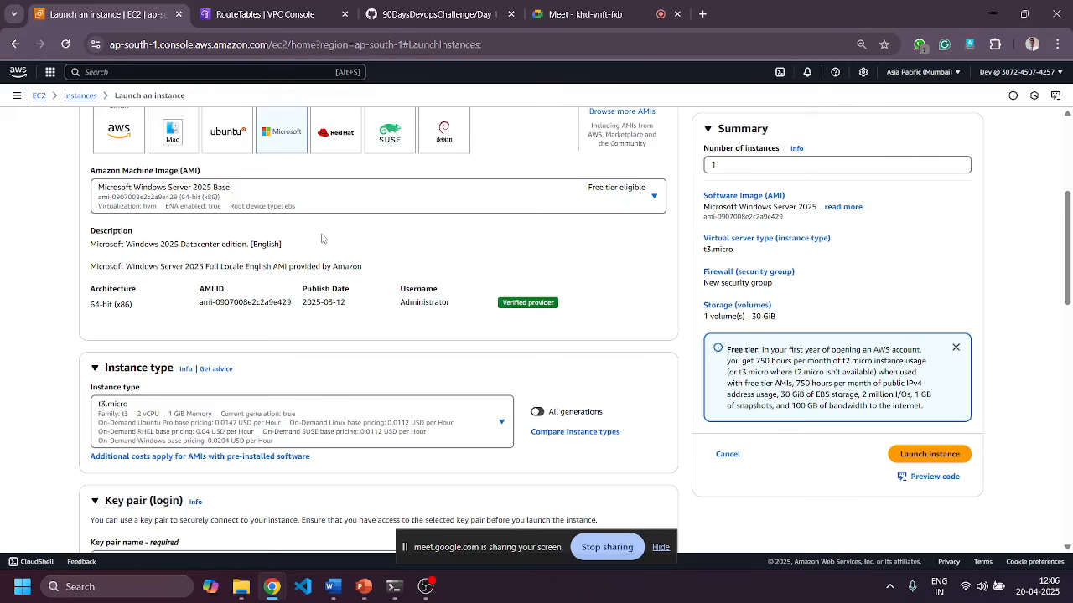
scroll(325, 238, "up", 4)
scroll(229, 338, "down", 9)
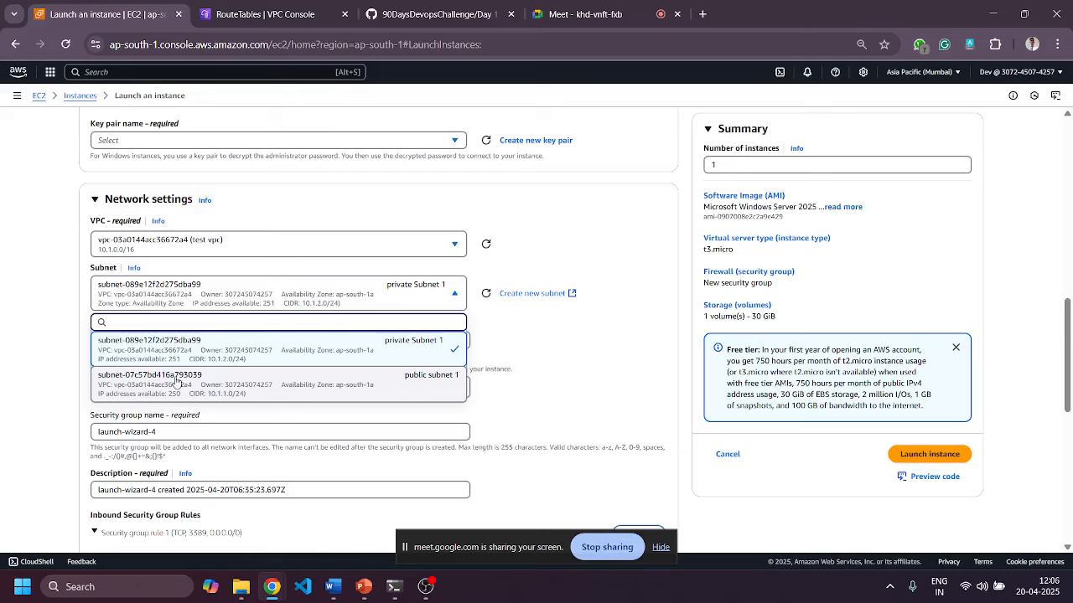
left_click(176, 382)
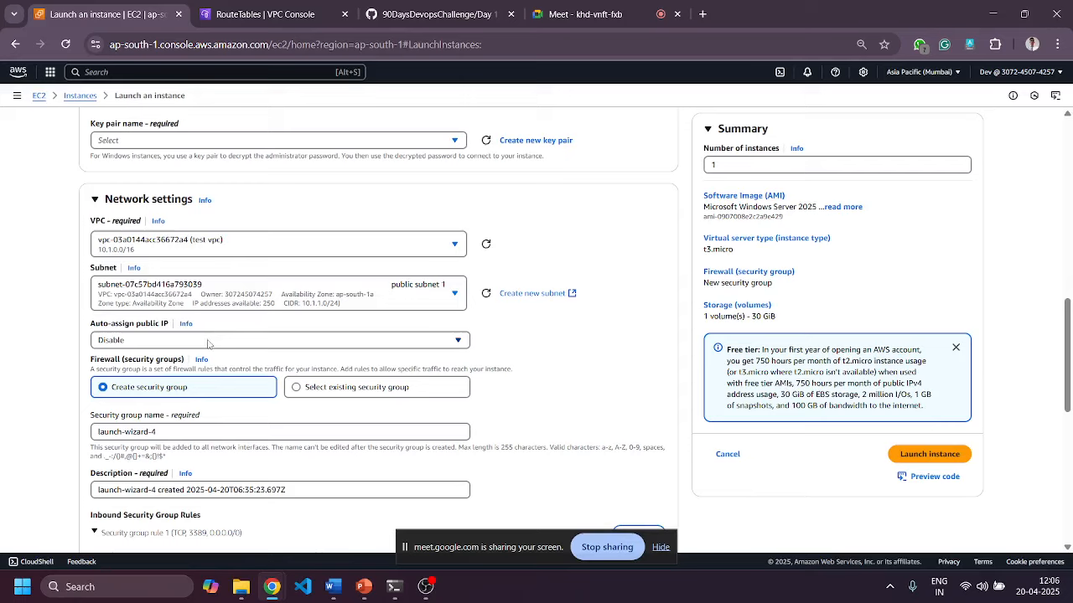
left_click(208, 340)
left_click(151, 368)
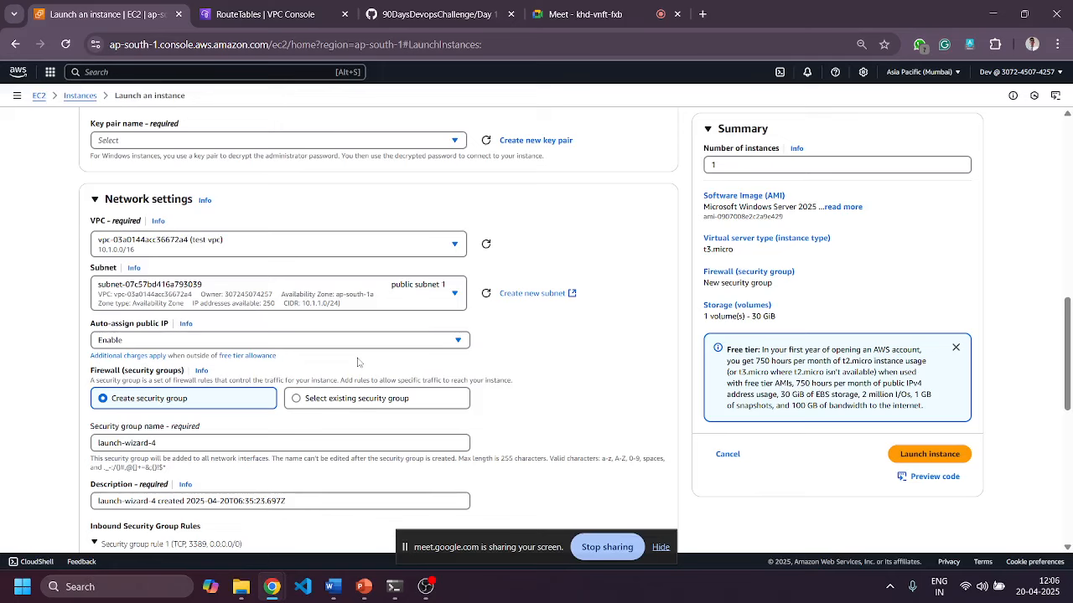
scroll(312, 360, "down", 1)
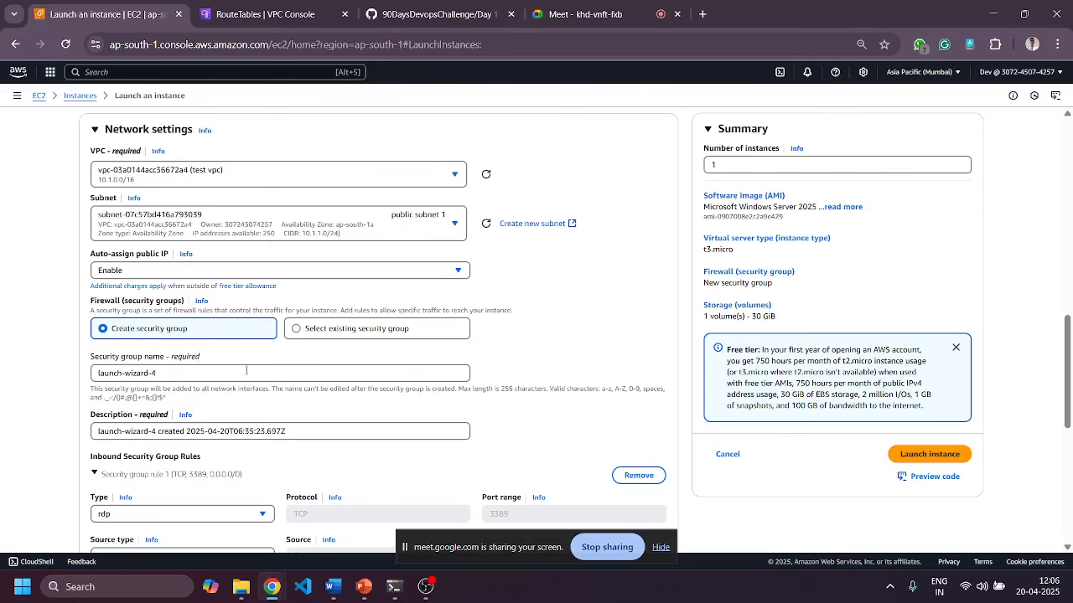
scroll(246, 370, "down", 2)
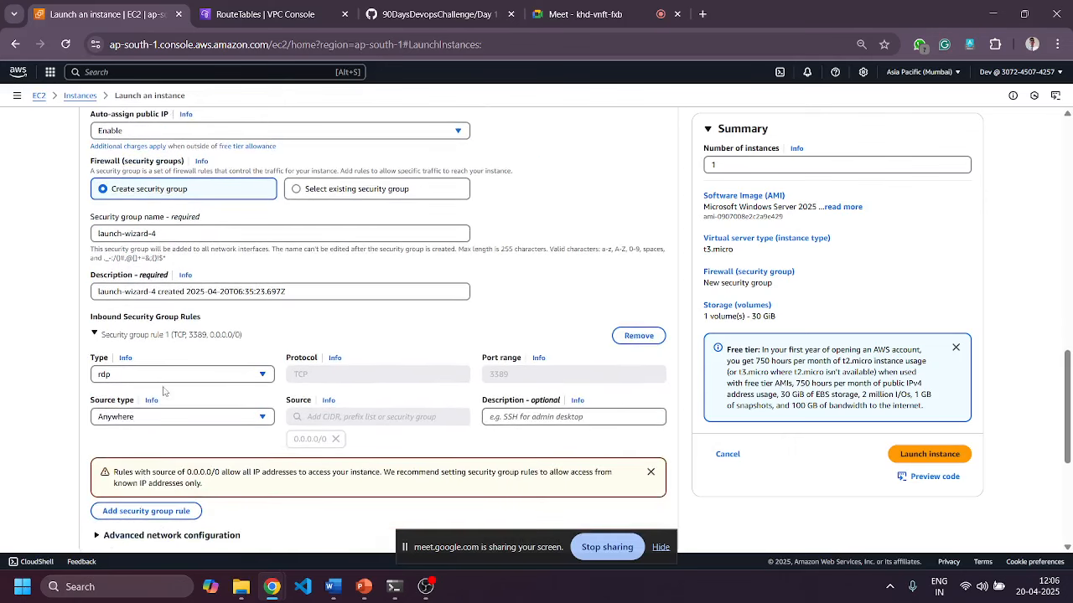
scroll(253, 417, "down", 1)
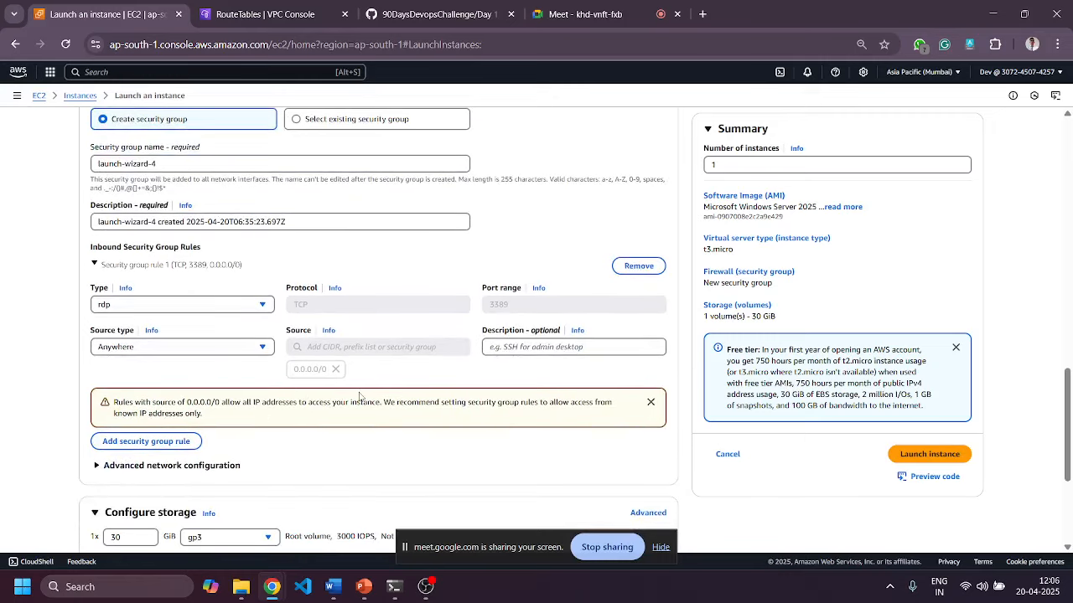
scroll(327, 385, "down", 2)
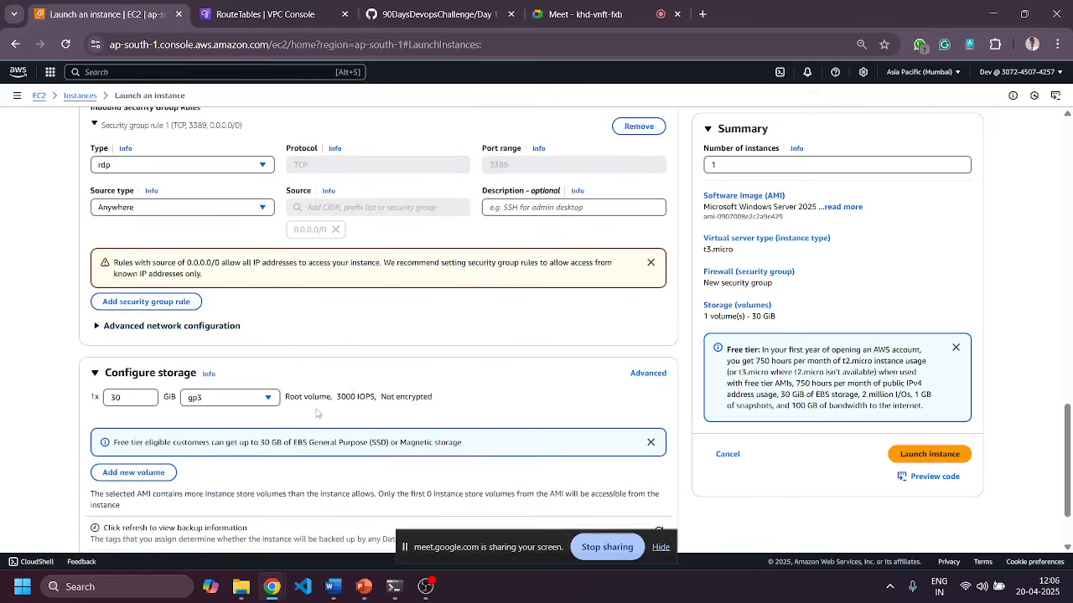
Launch the instance with the blue-green key pair and return to the Instances list.
left_click(945, 455)
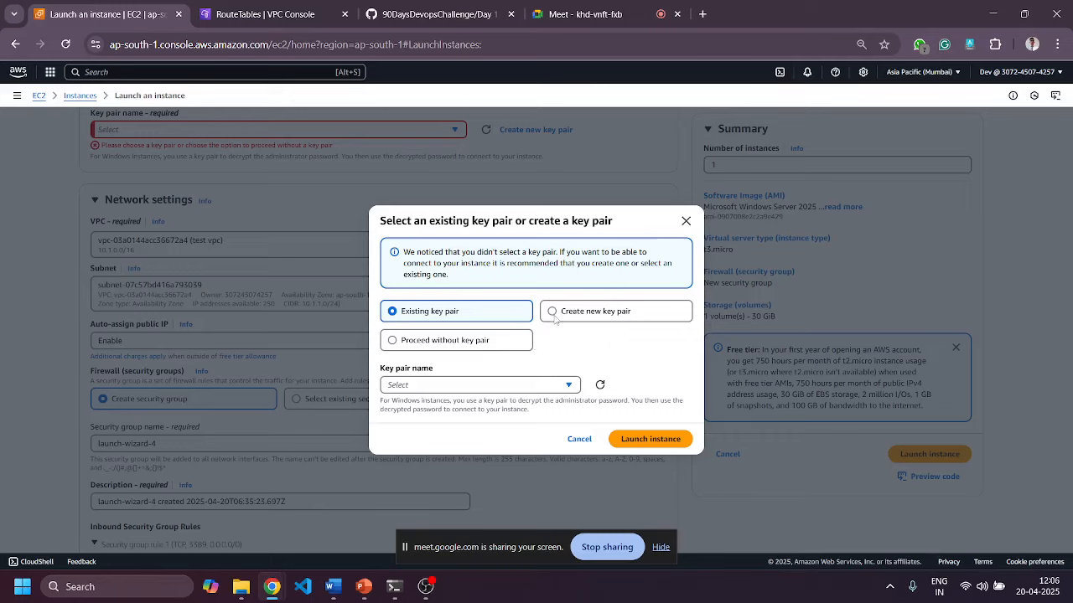
left_click(457, 385)
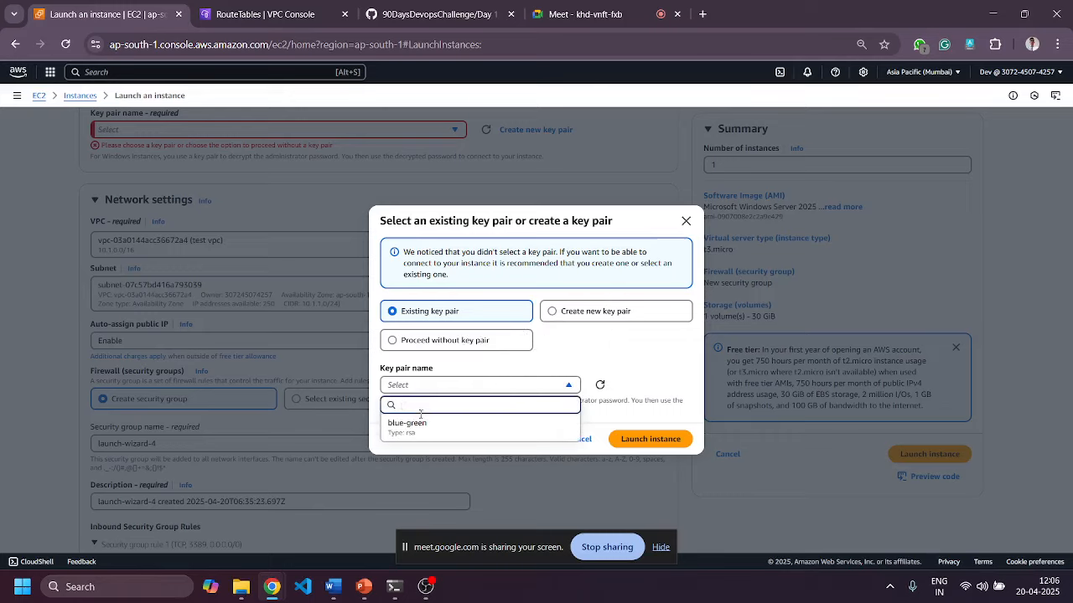
left_click(584, 433)
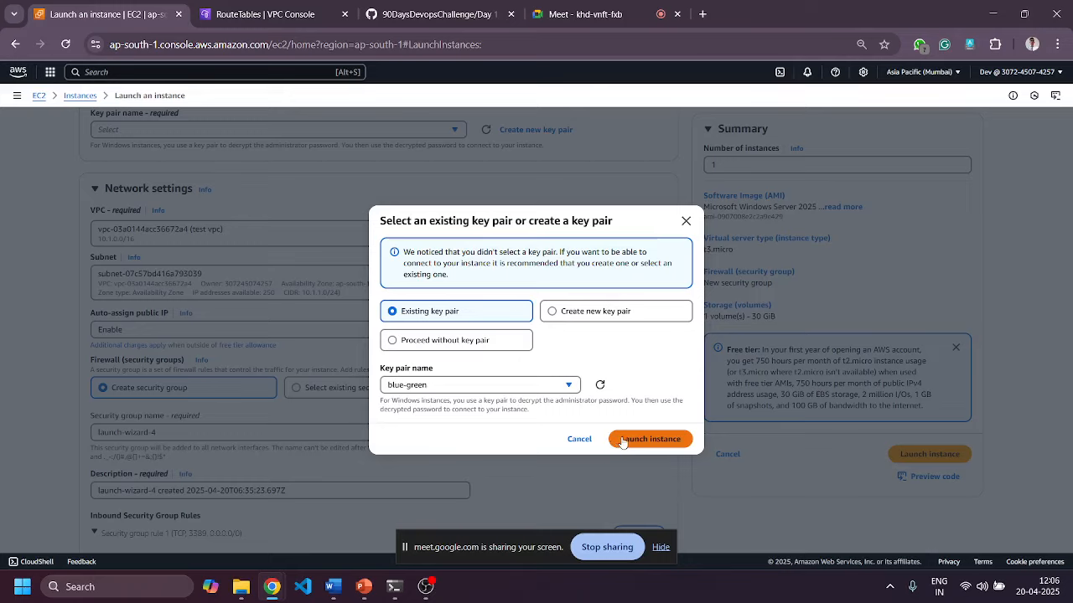
left_click(651, 440)
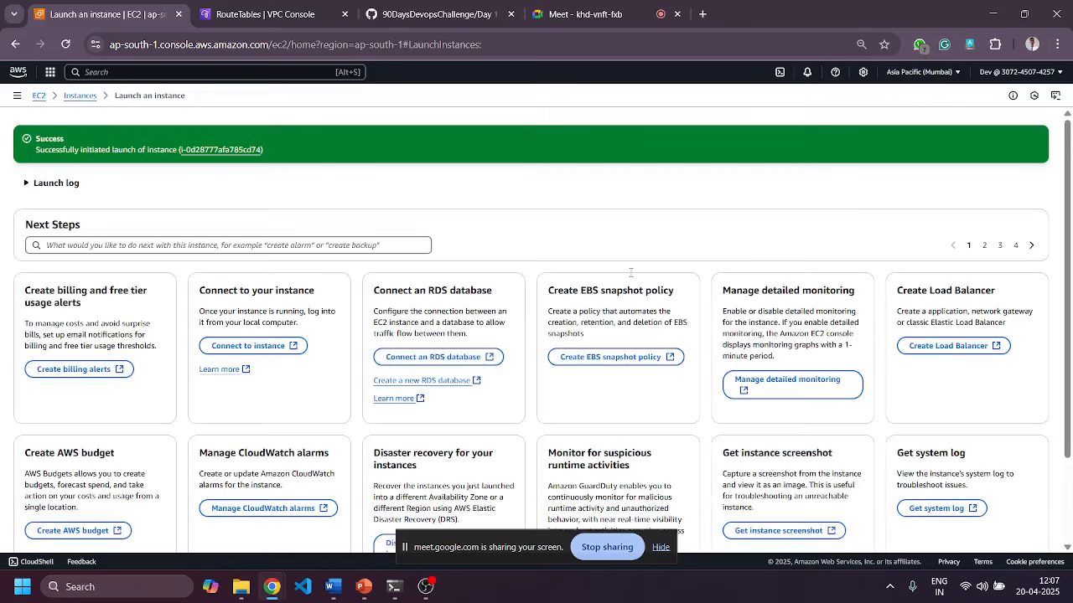
left_click(91, 99)
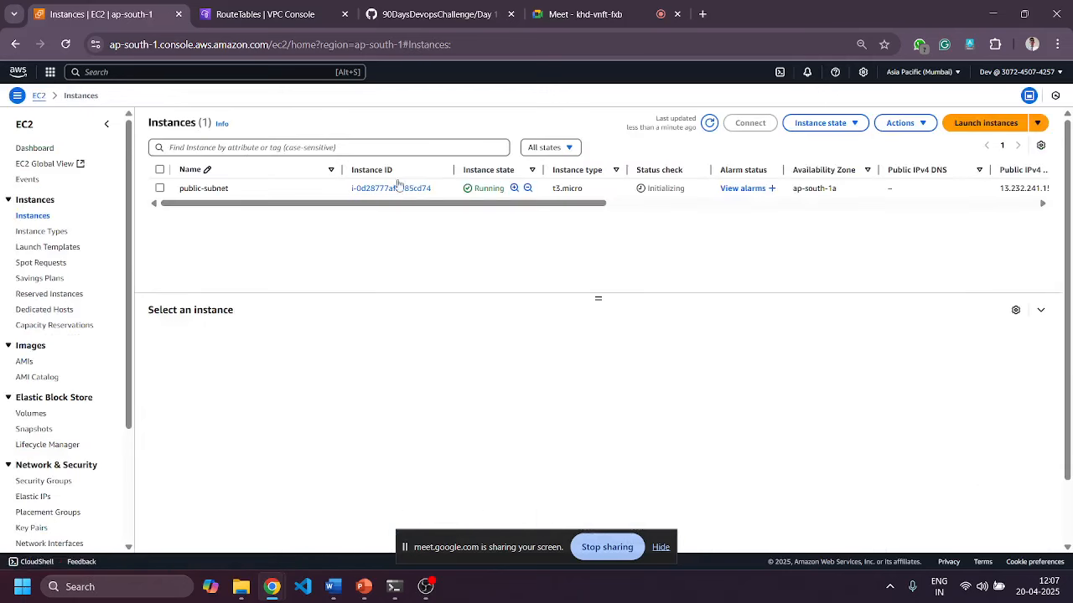
Start a second instance named private-subnet on the Microsoft Windows Server 2025 Base AMI.
left_click(976, 125)
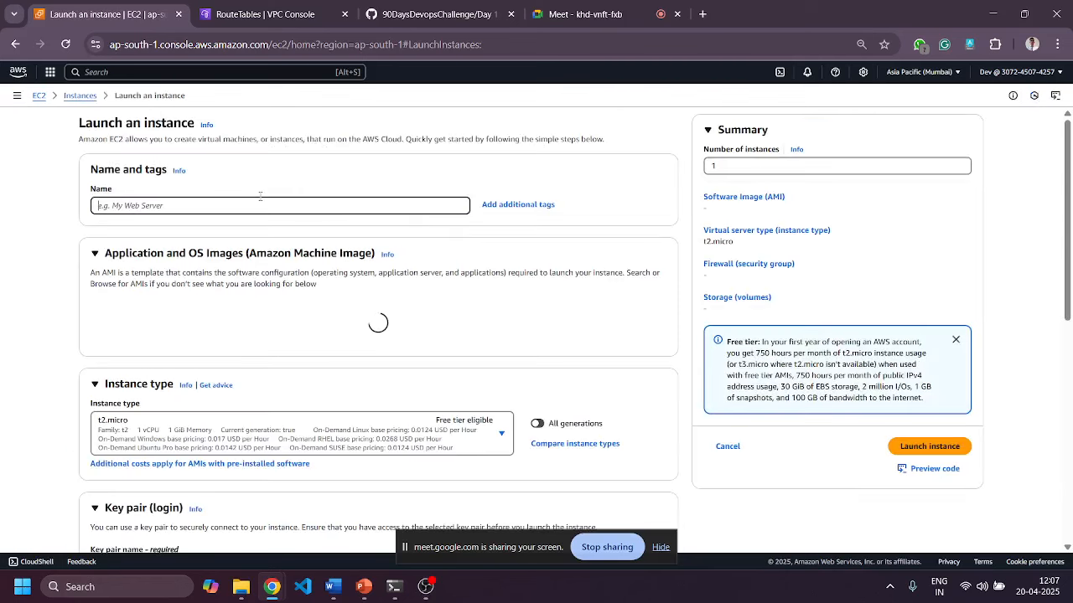
type("private")
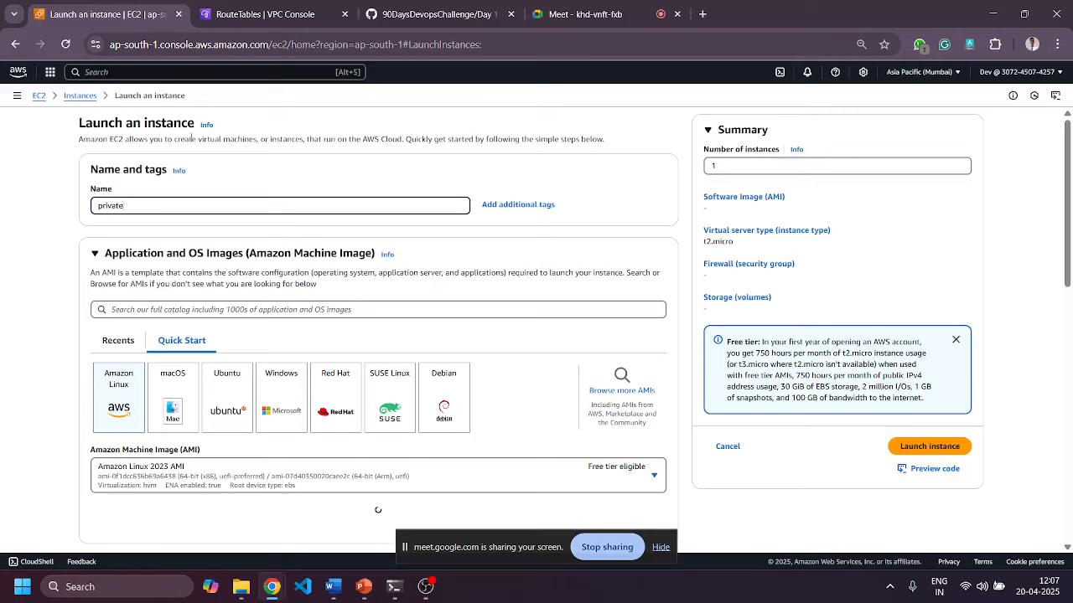
type("-subnet")
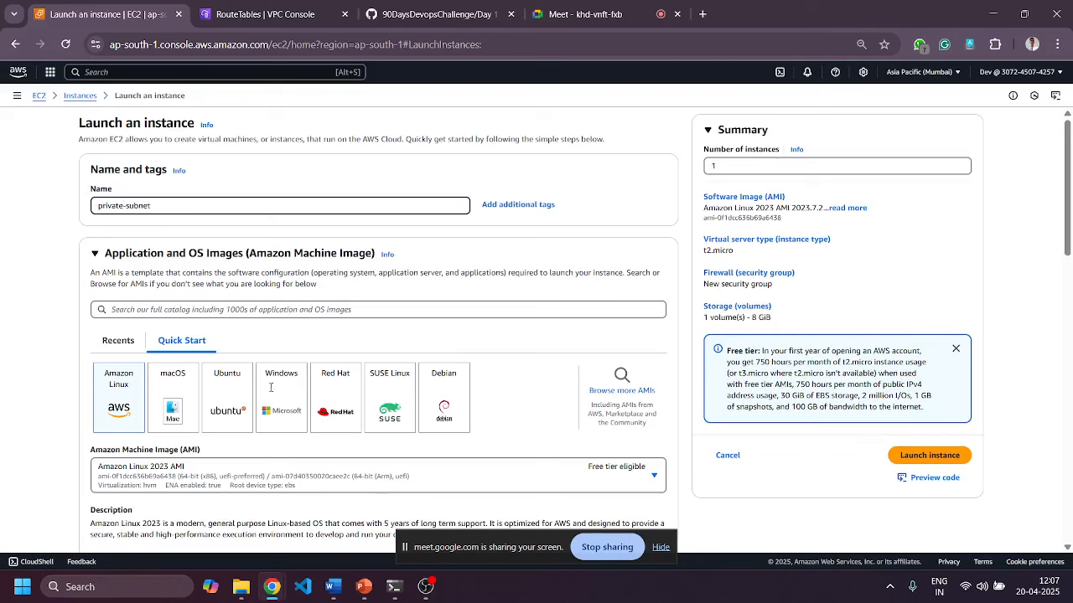
left_click(273, 399)
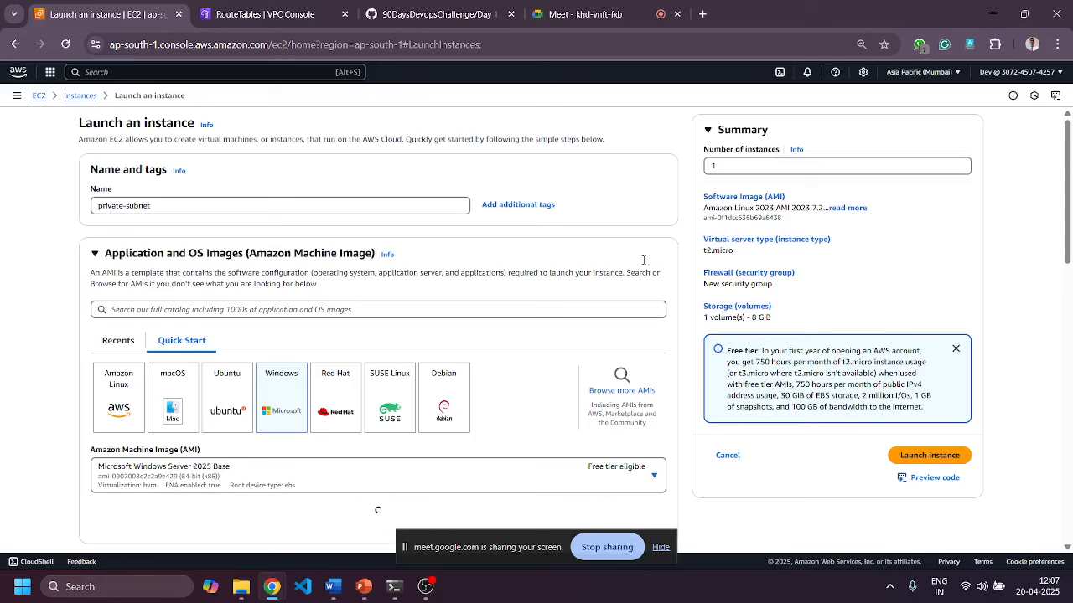
scroll(644, 260, "down", 10)
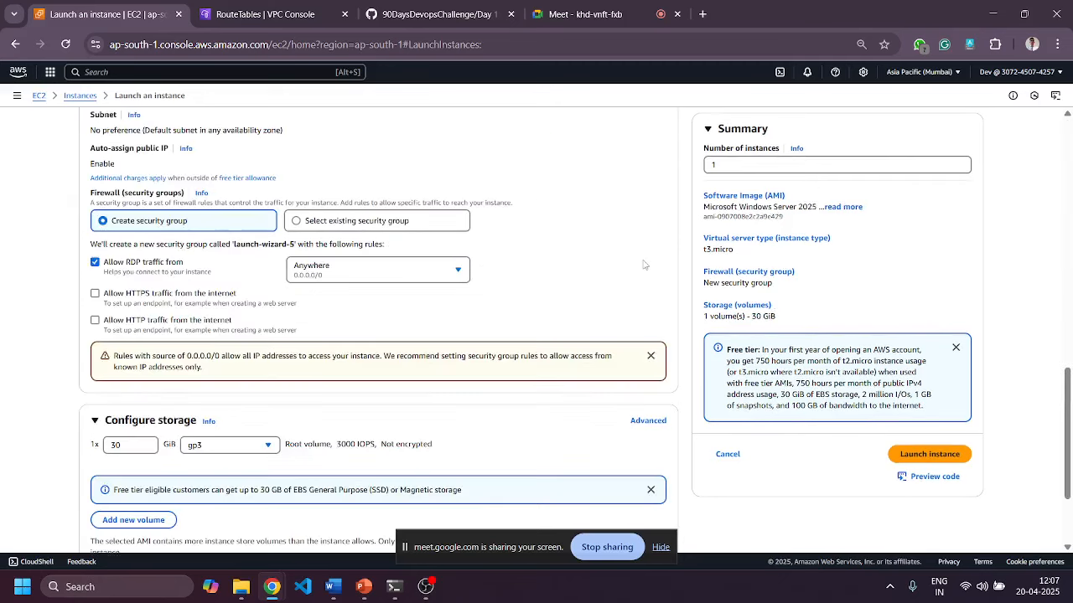
scroll(641, 231, "down", 3)
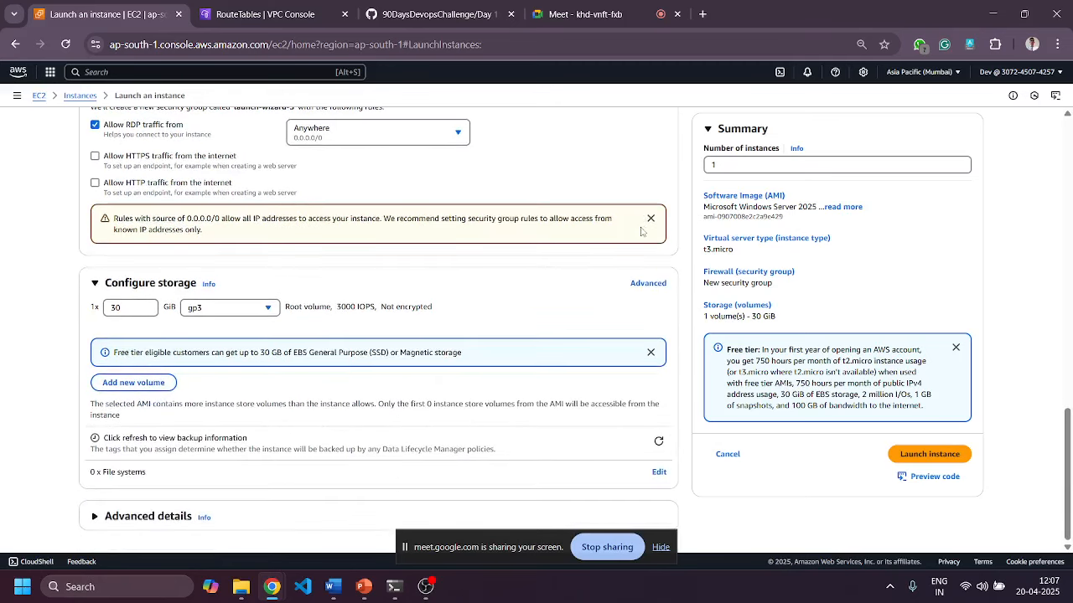
scroll(641, 231, "up", 8)
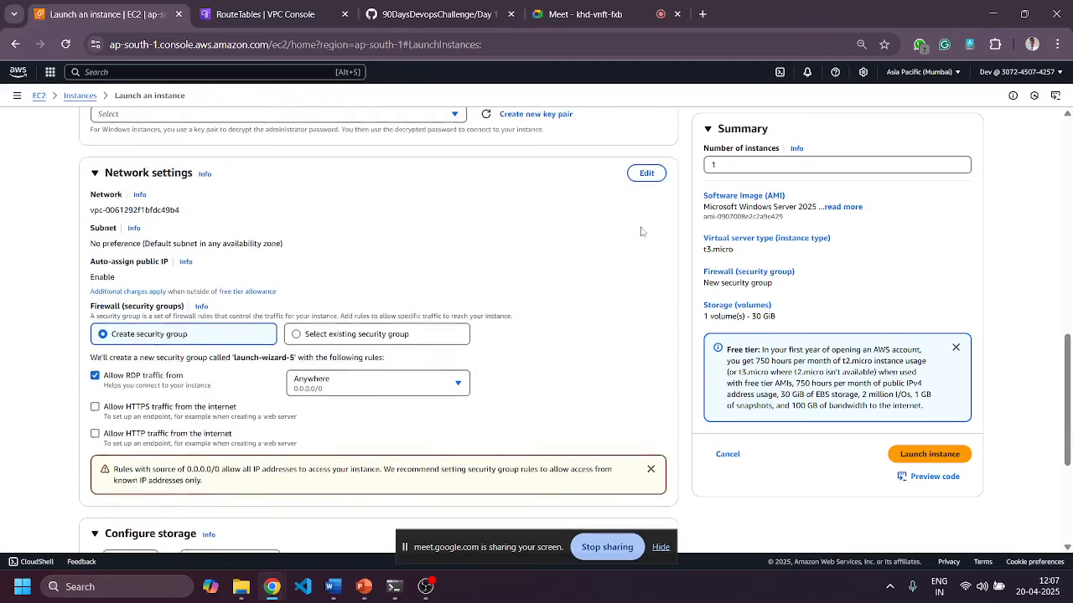
left_click(646, 271)
Keep the instance in test vpc's private Subnet 1.
left_click(359, 323)
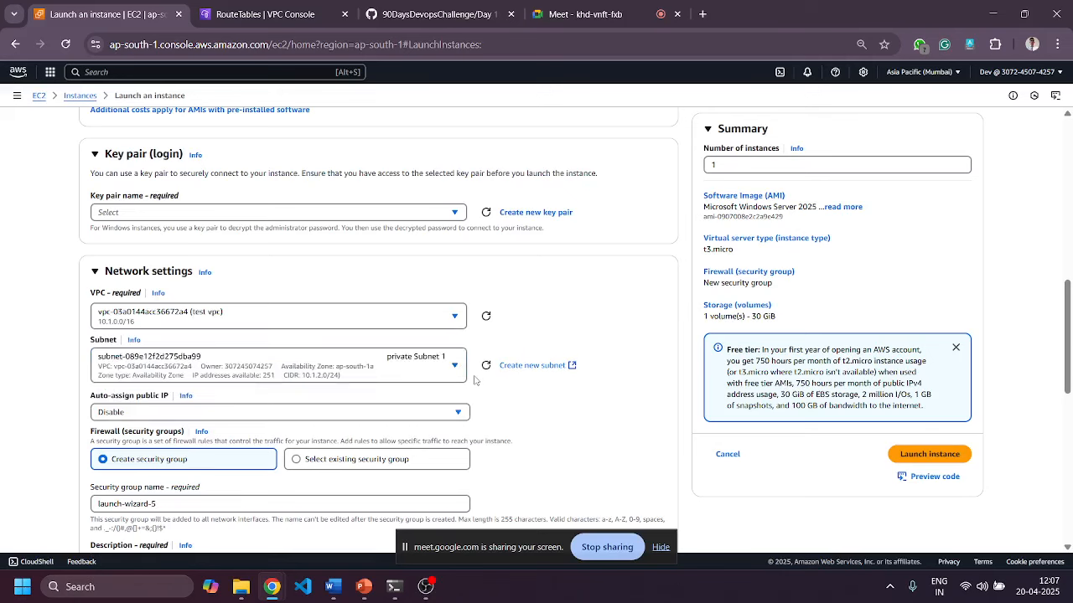
left_click(420, 368)
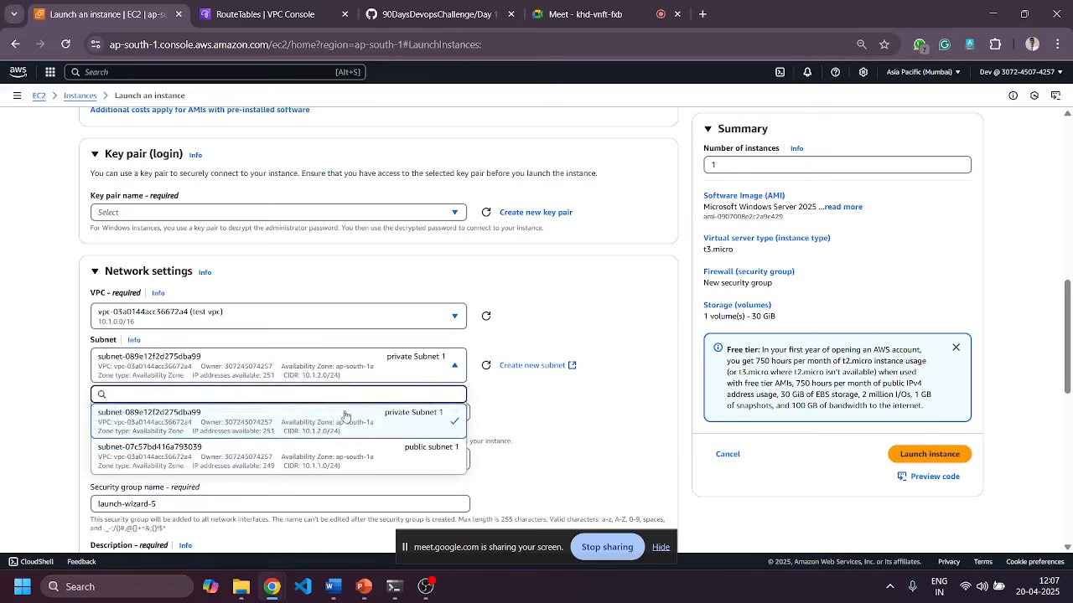
left_click(556, 384)
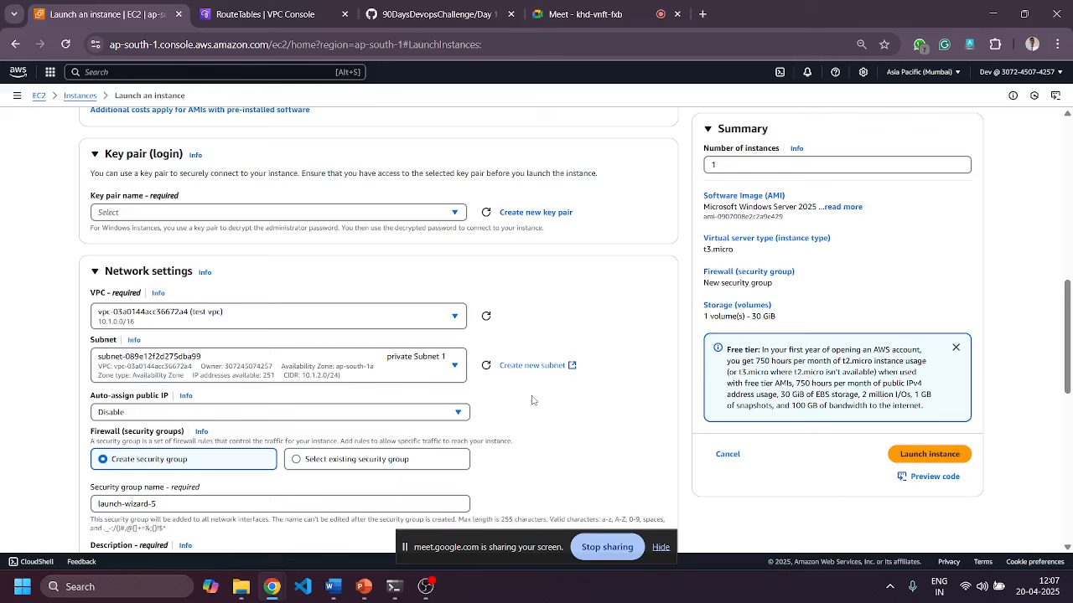
Launch the private-subnet instance using the blue-green key pair.
scroll(531, 400, "down", 4)
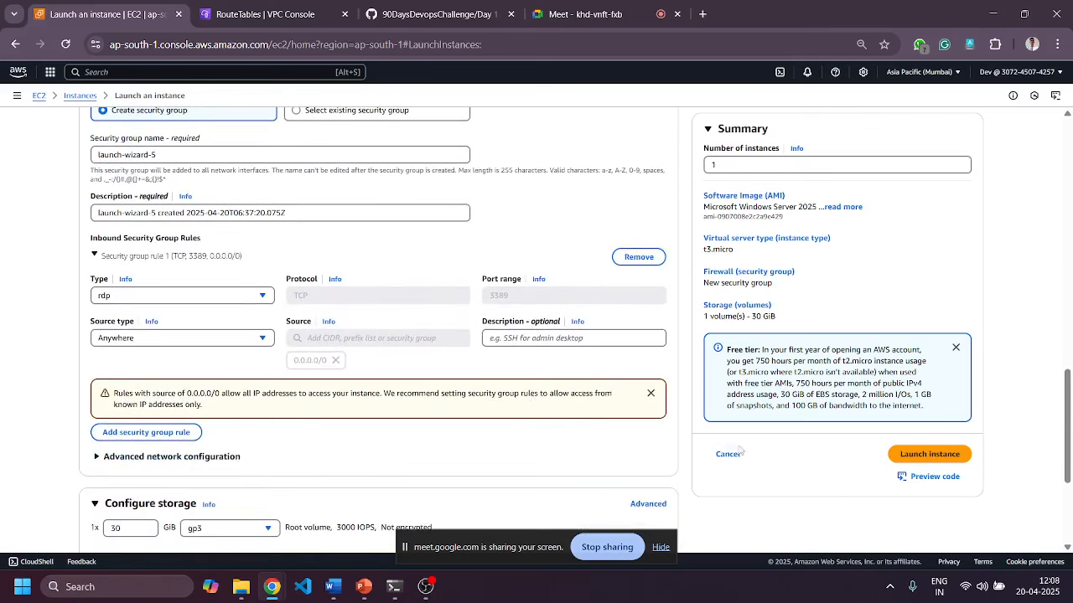
left_click(922, 455)
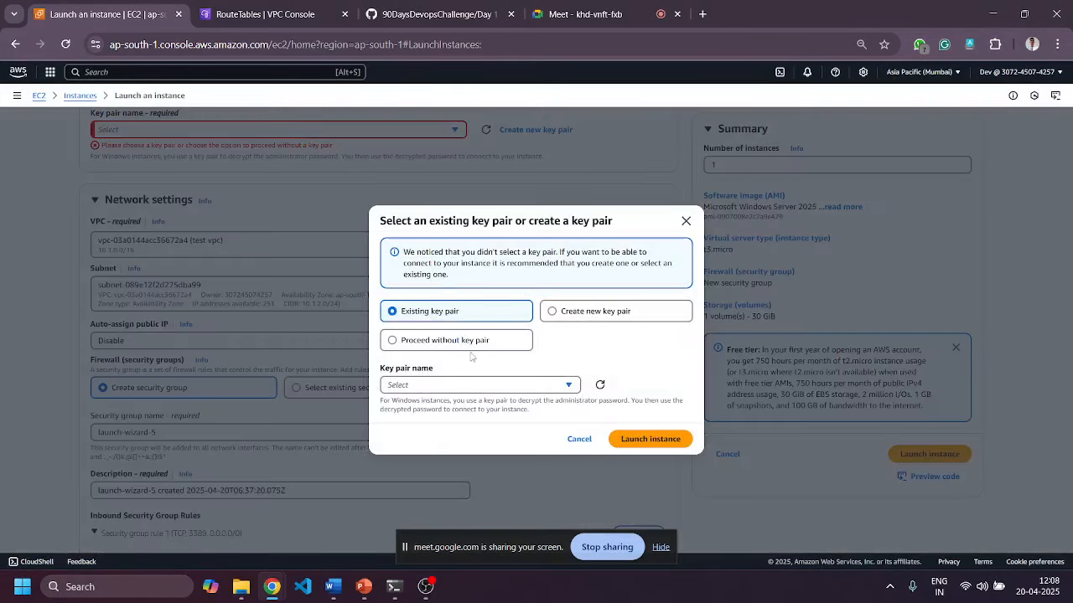
left_click(466, 385)
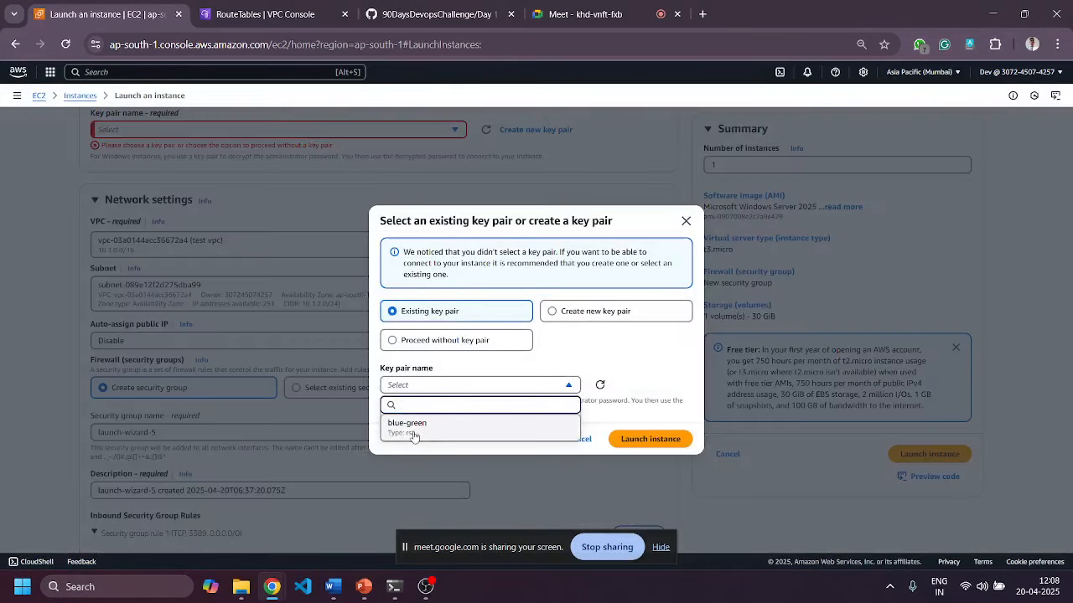
left_click(449, 435)
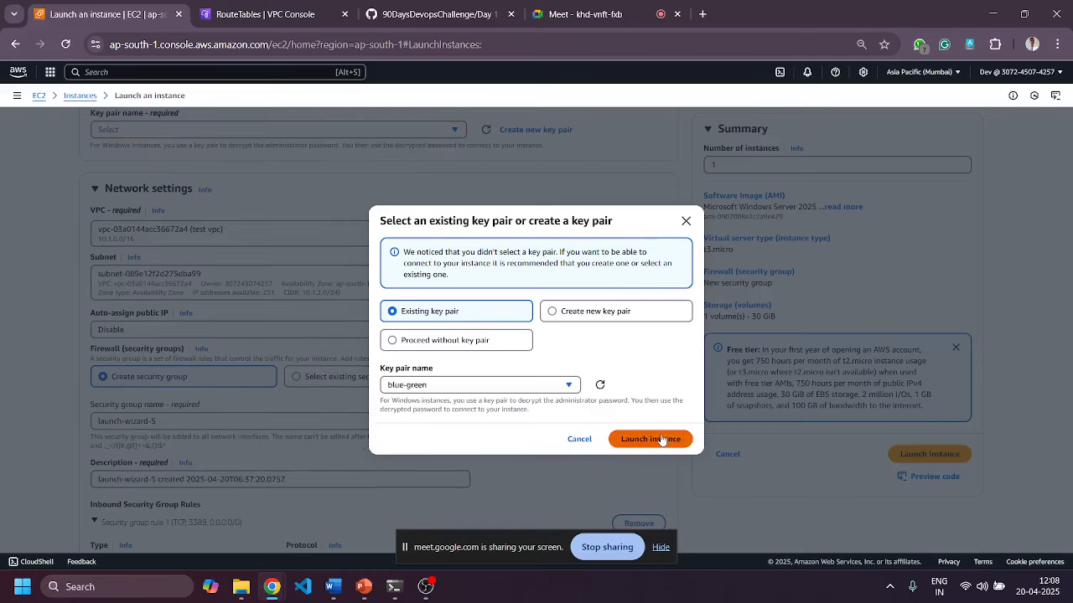
left_click(661, 439)
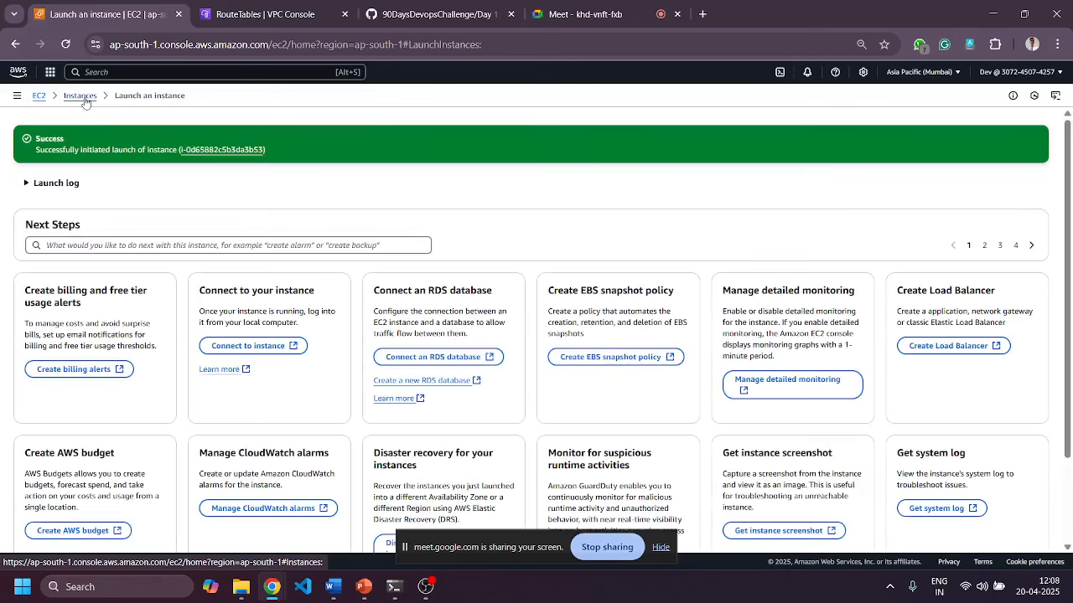
Refresh the Instances list, view public-subnet's details, then switch to the Google Meet tab.
left_click(82, 98)
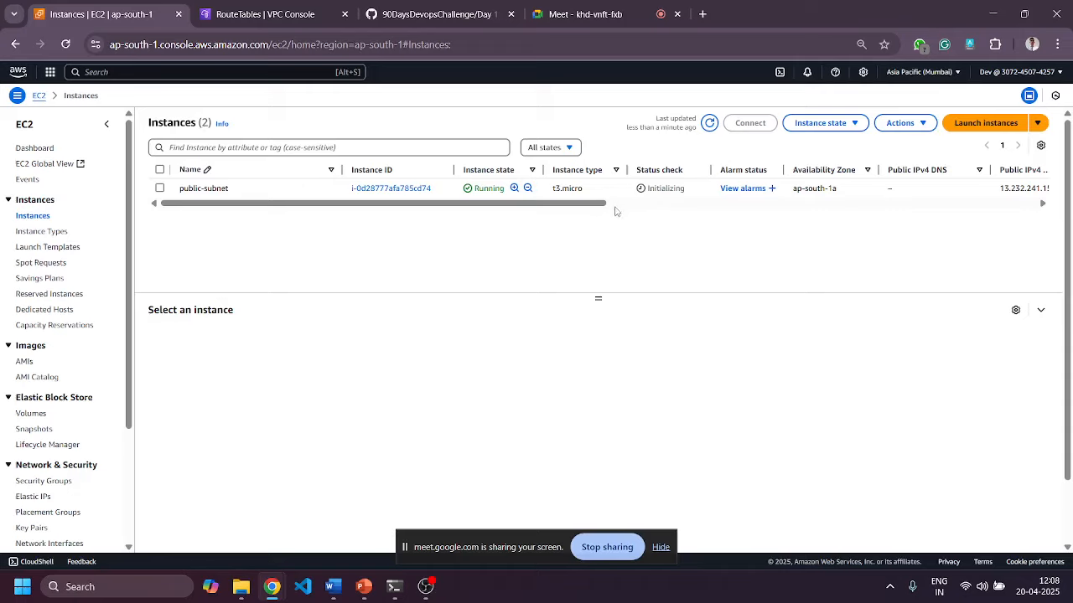
left_click(709, 122)
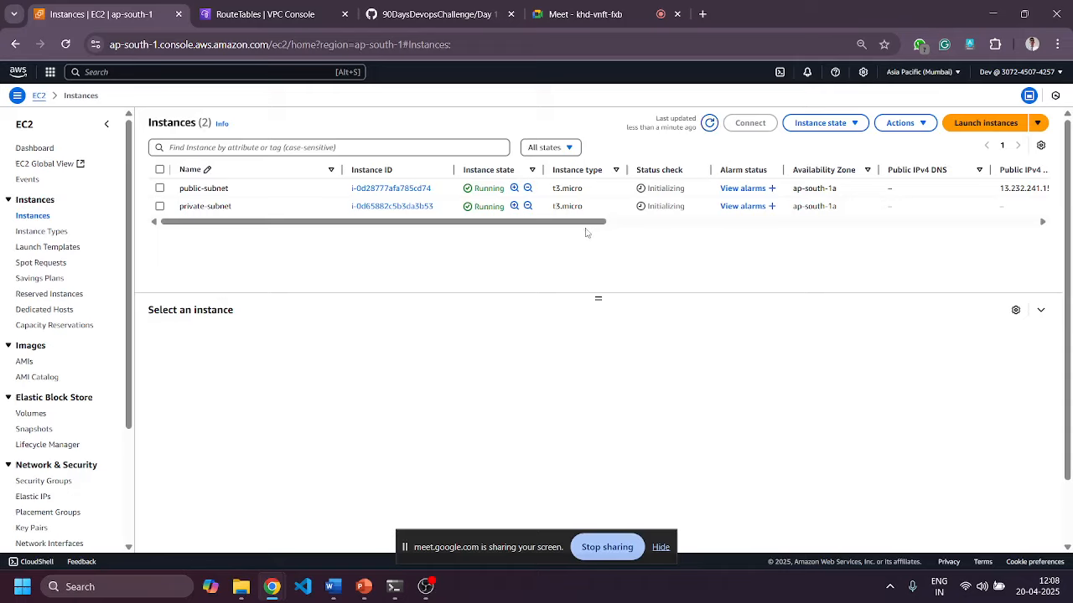
left_click(159, 189)
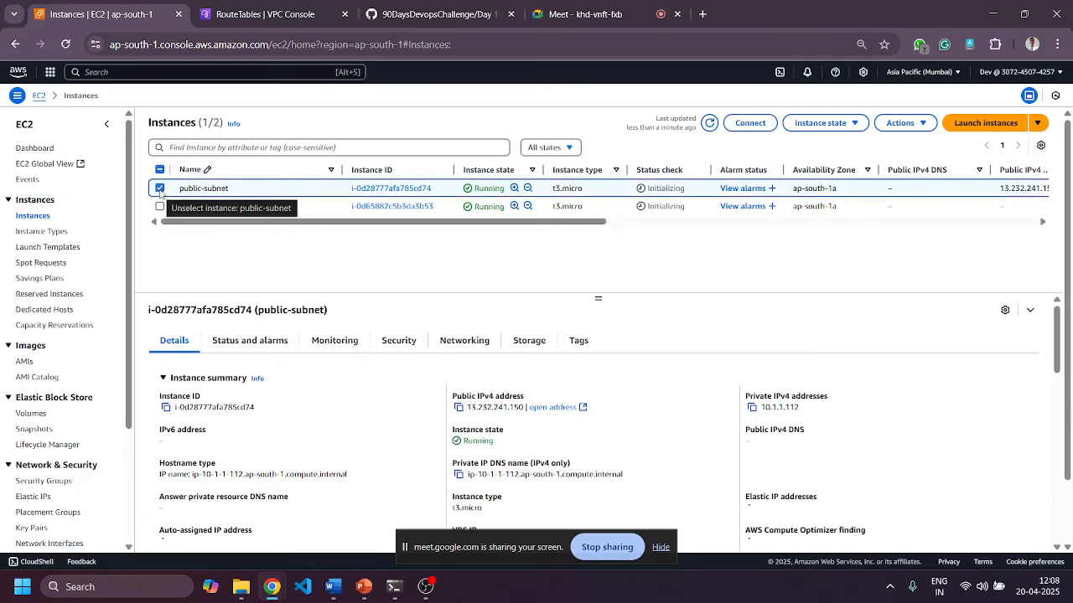
left_click(159, 188)
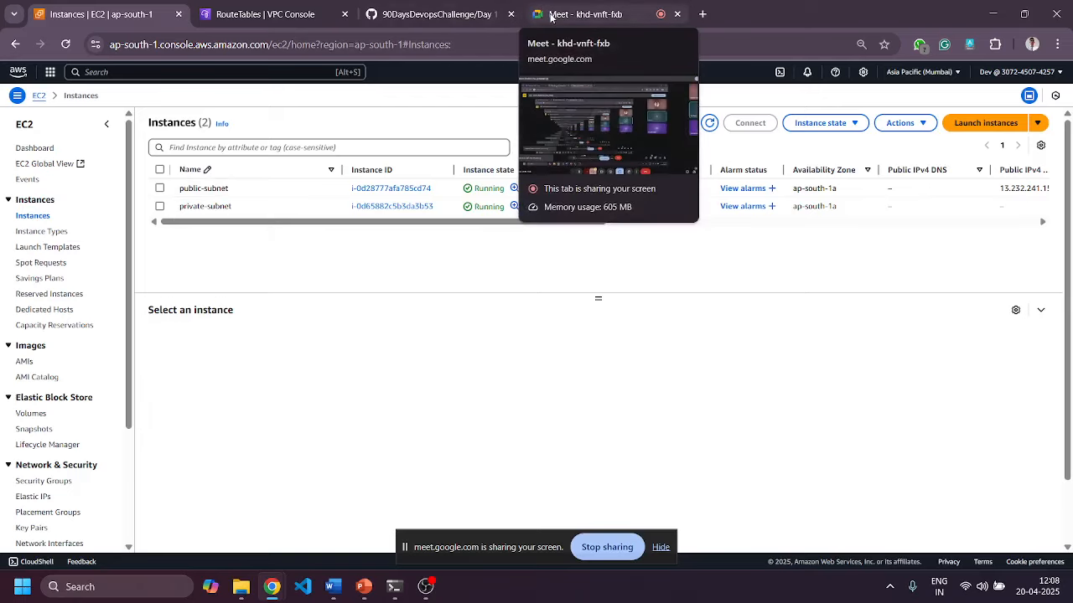
left_click(160, 190)
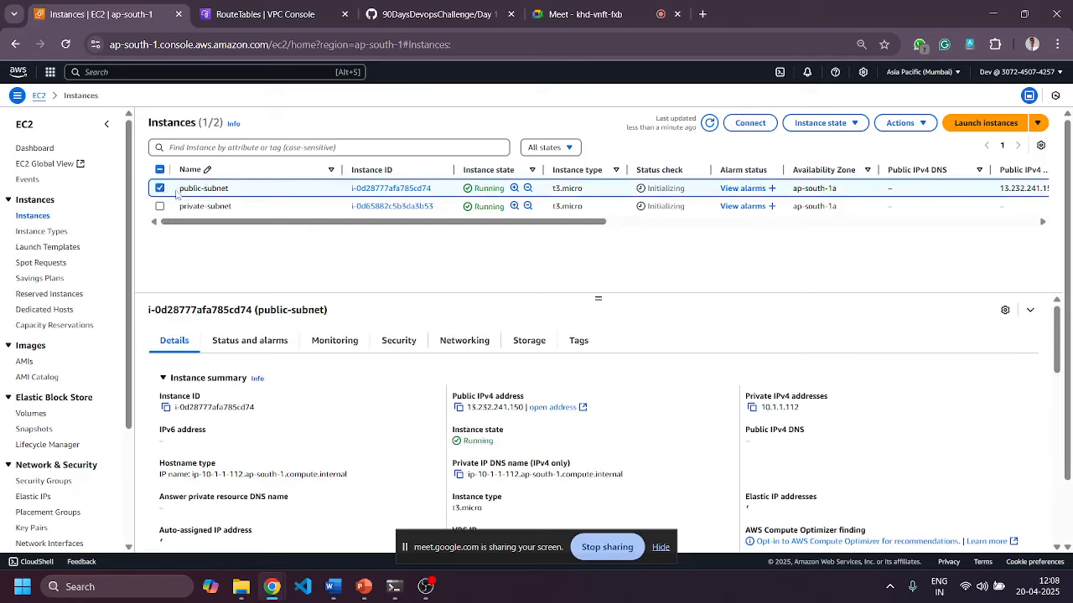
left_click(572, 17)
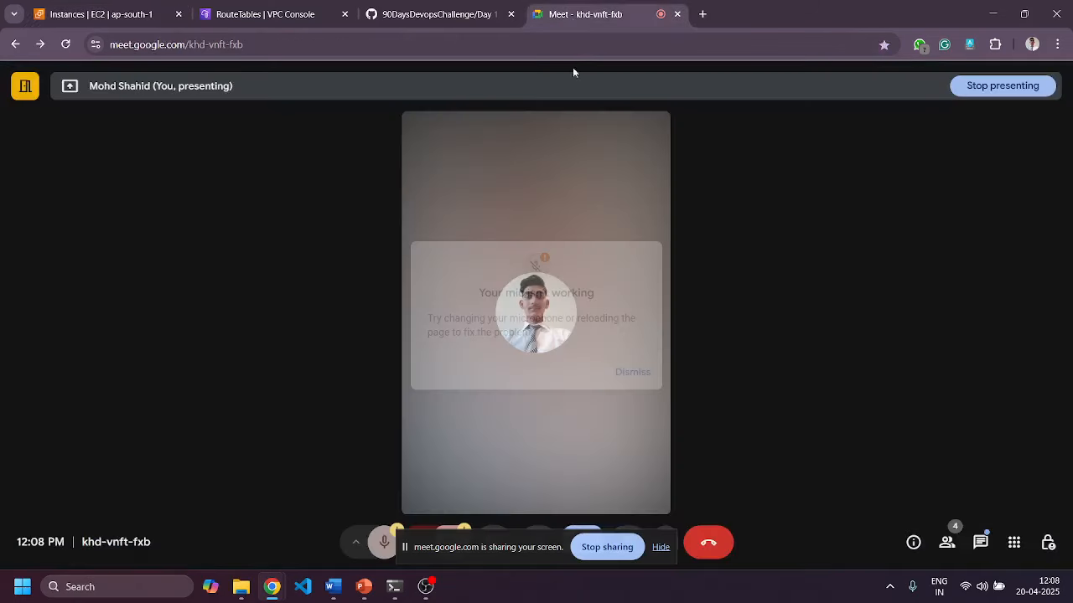
Hide Meet's sharing bar, dismiss the mic warning, and return to the VPC Route tables tab.
left_click(663, 549)
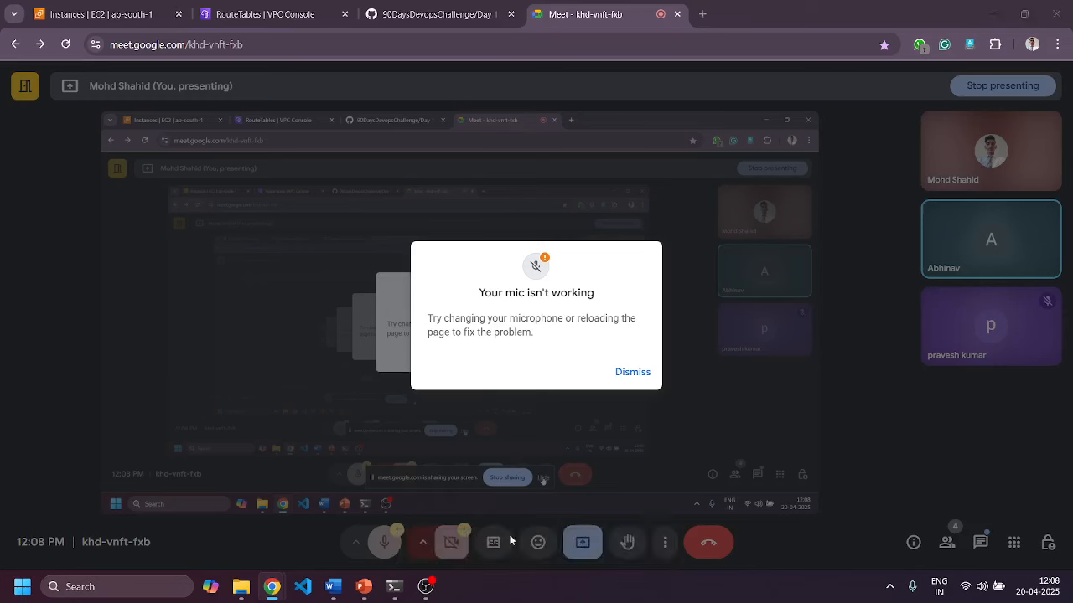
left_click(633, 372)
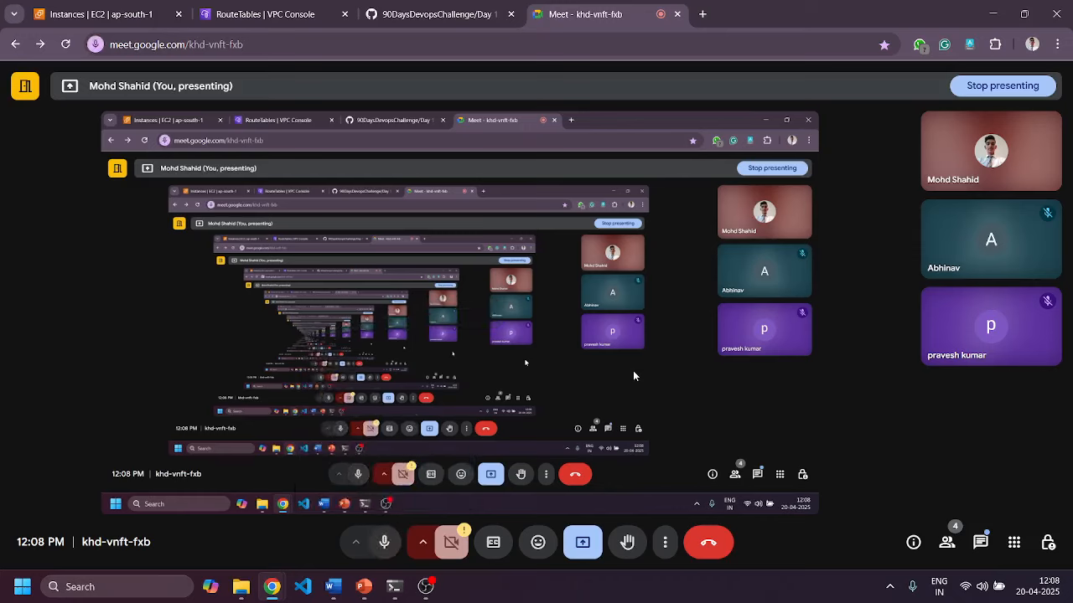
left_click(265, 14)
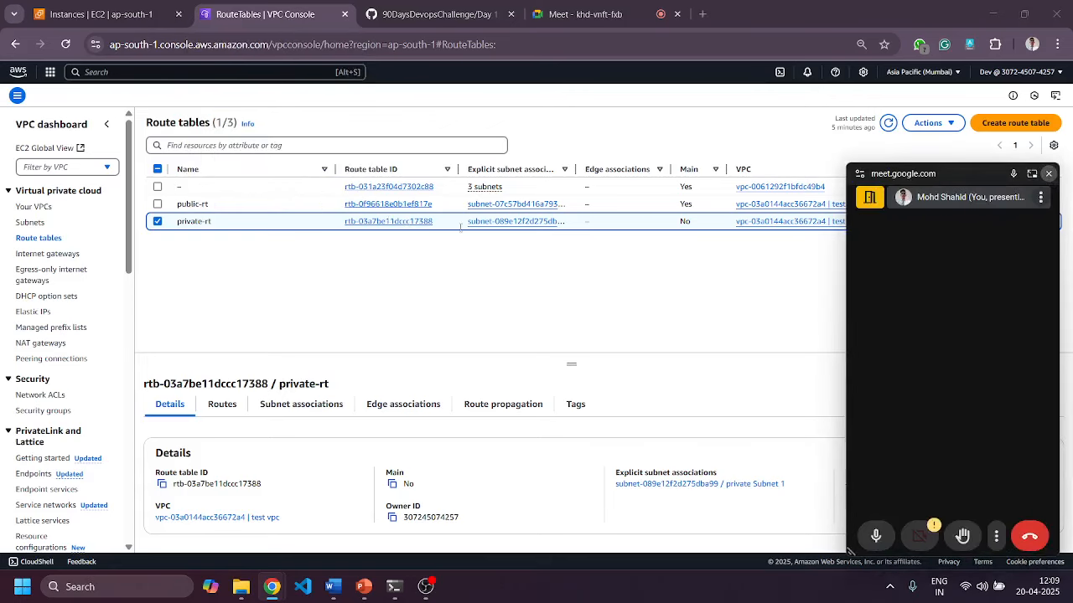
Close the floating Meet video panel, enlarge the details pane, and return to EC2 Instances.
left_click(1049, 173)
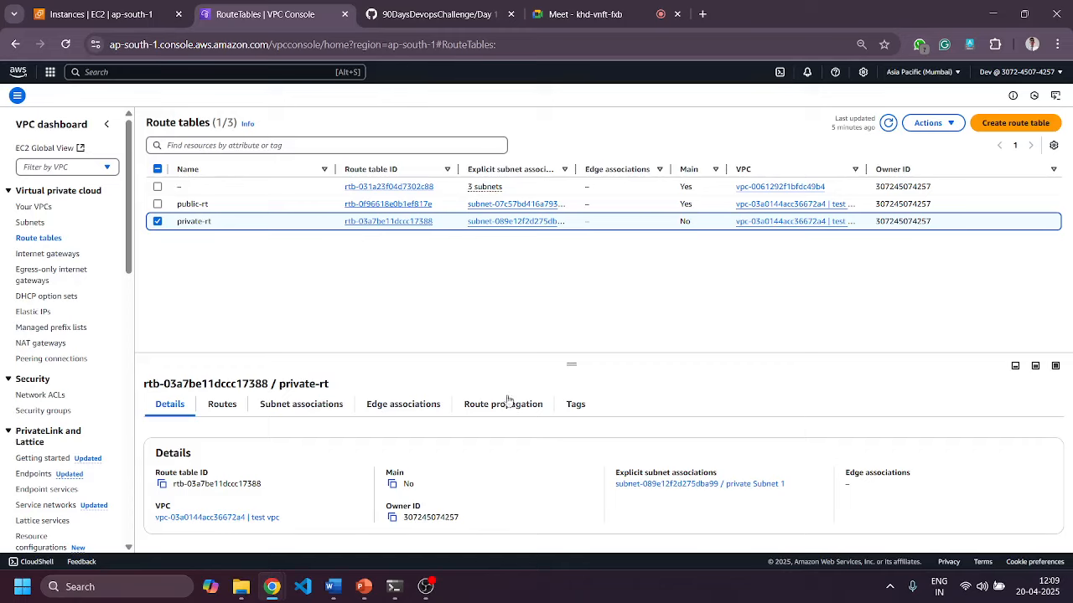
left_click_drag(573, 363, 583, 261)
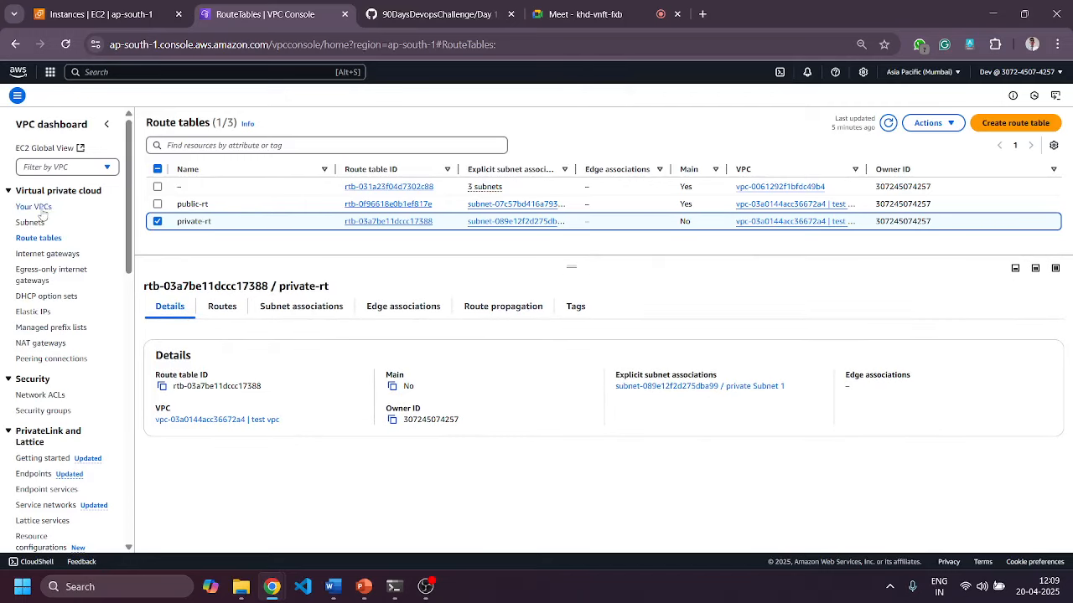
left_click(139, 17)
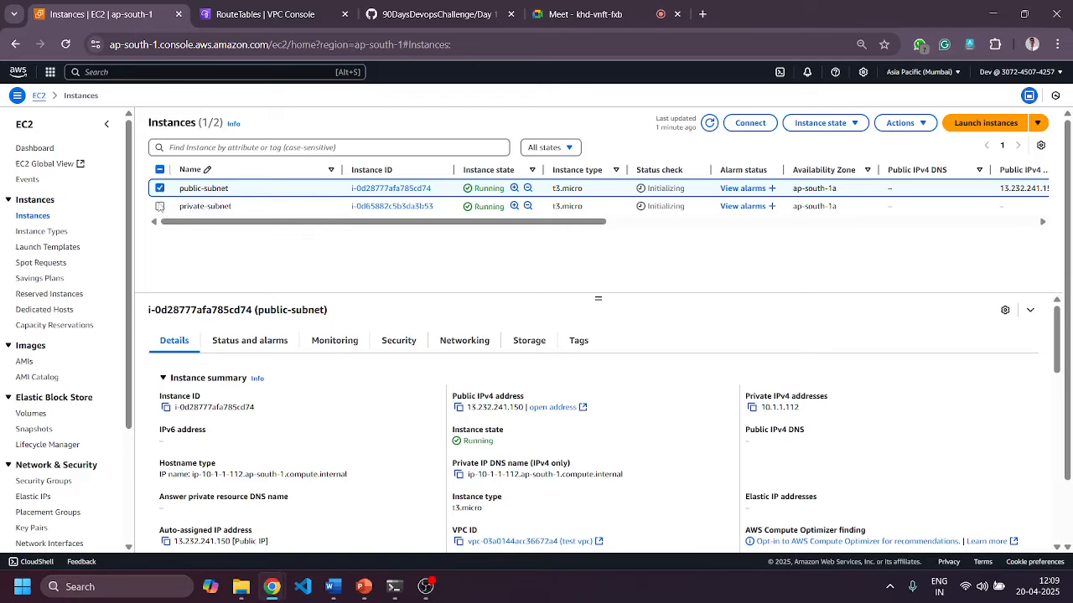
Select the private-subnet instance (10.1.2.12), review its details, and open its Connect page.
left_click(160, 207)
left_click(159, 206)
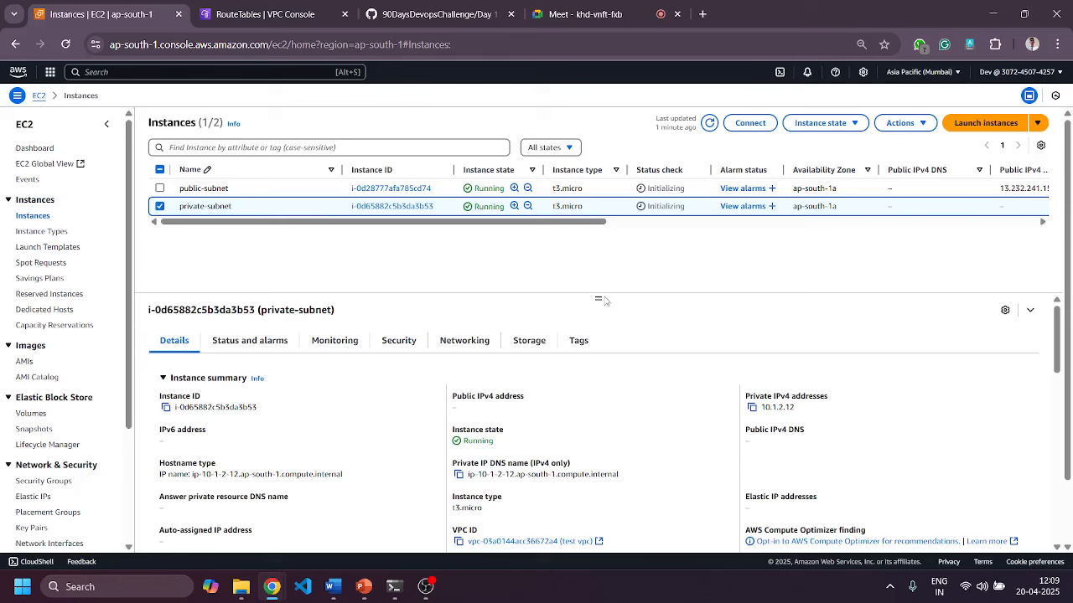
left_click_drag(597, 295, 597, 251)
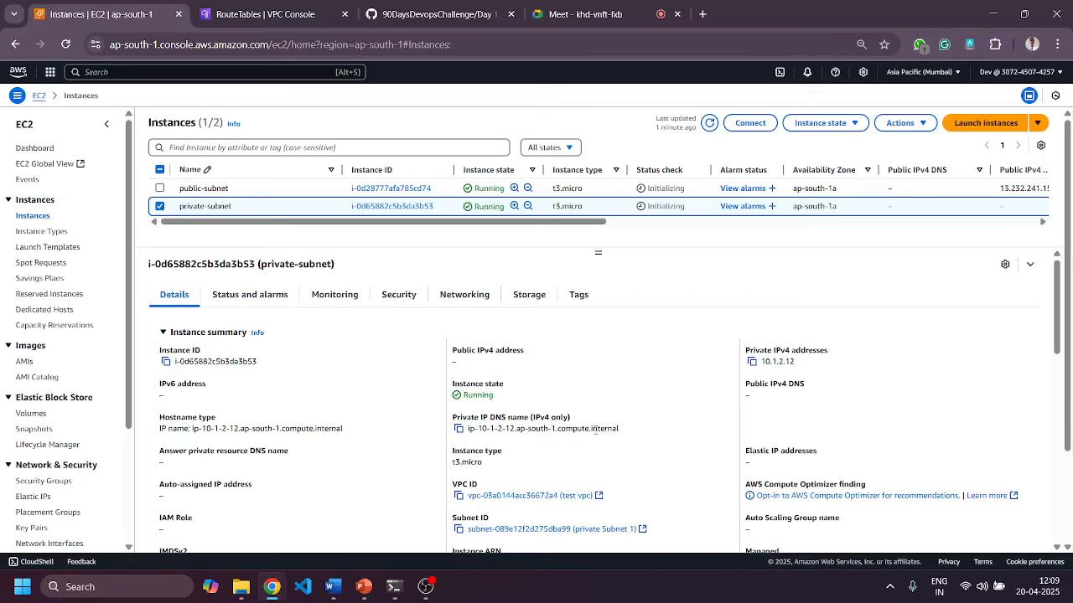
scroll(592, 395, "down", 5)
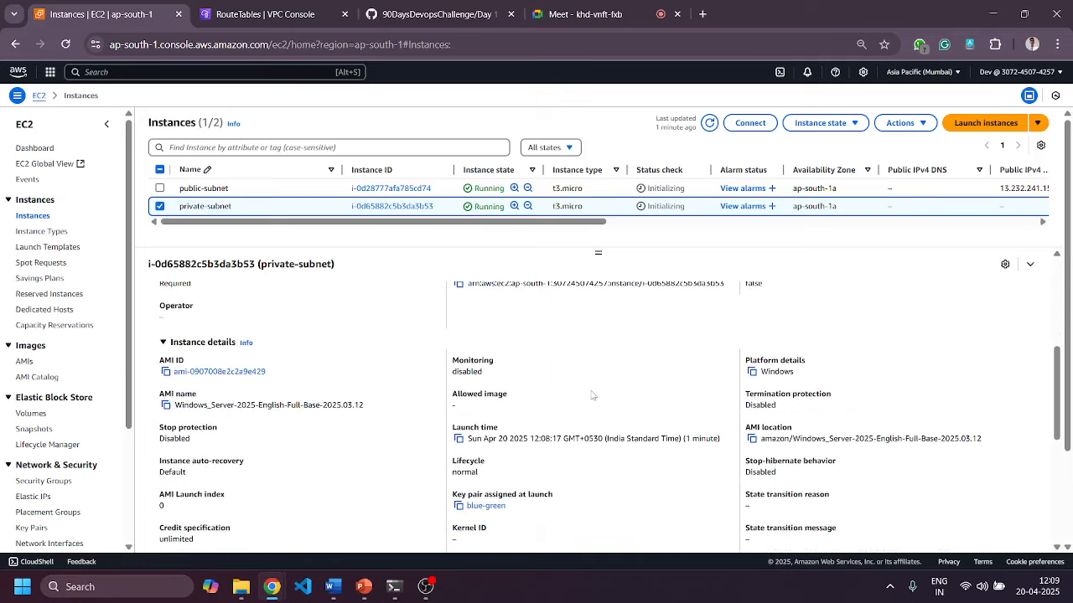
scroll(591, 403, "down", 1)
scroll(590, 412, "up", 8)
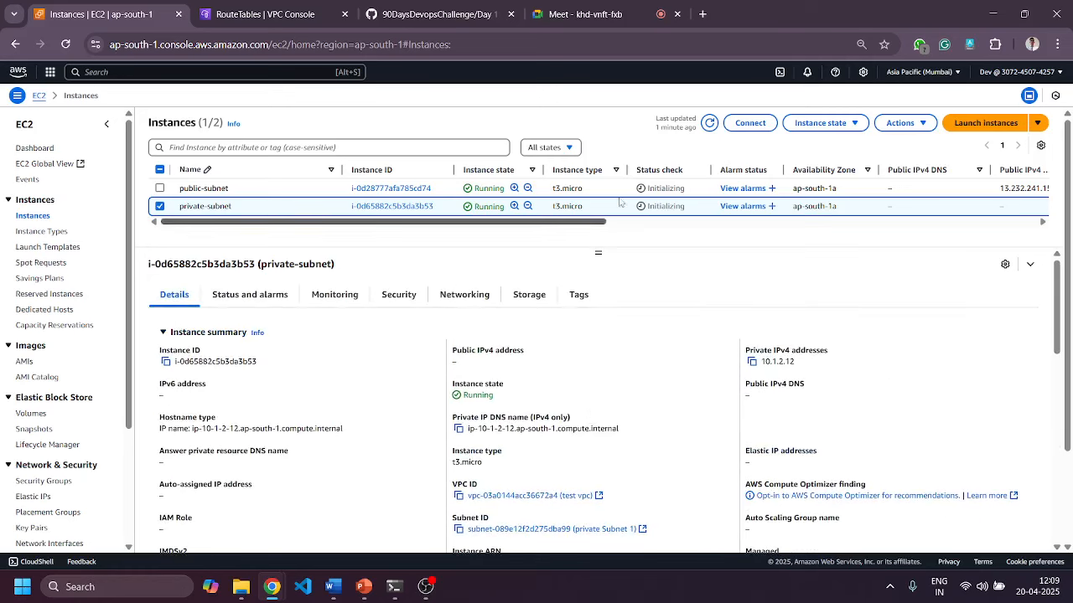
left_click(740, 130)
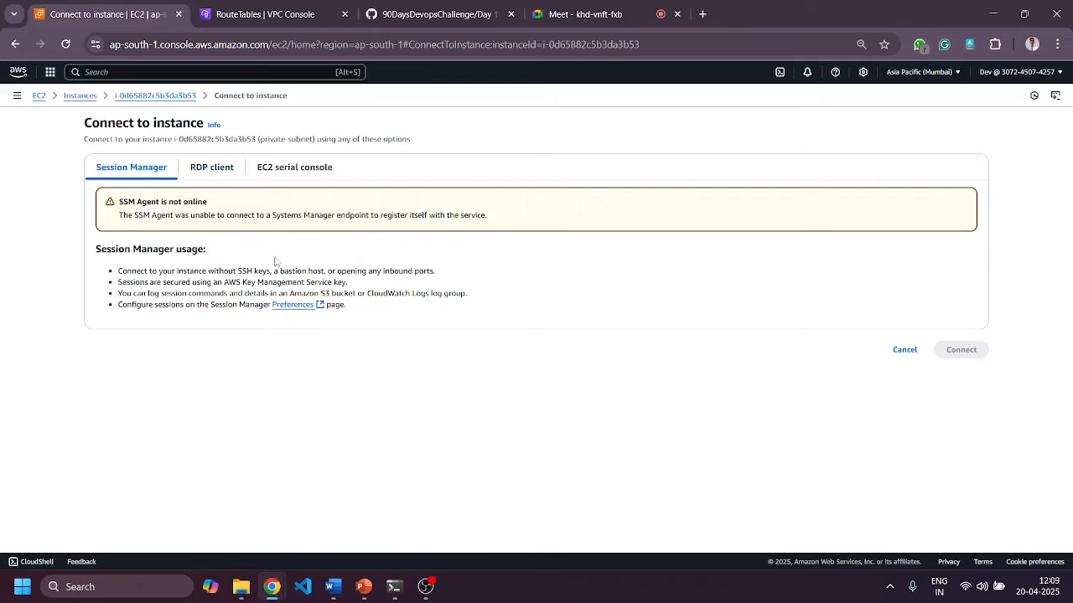
Download private-subnet.rdp via the RDP client option and open it to connect to 10.1.2.12.
left_click(212, 168)
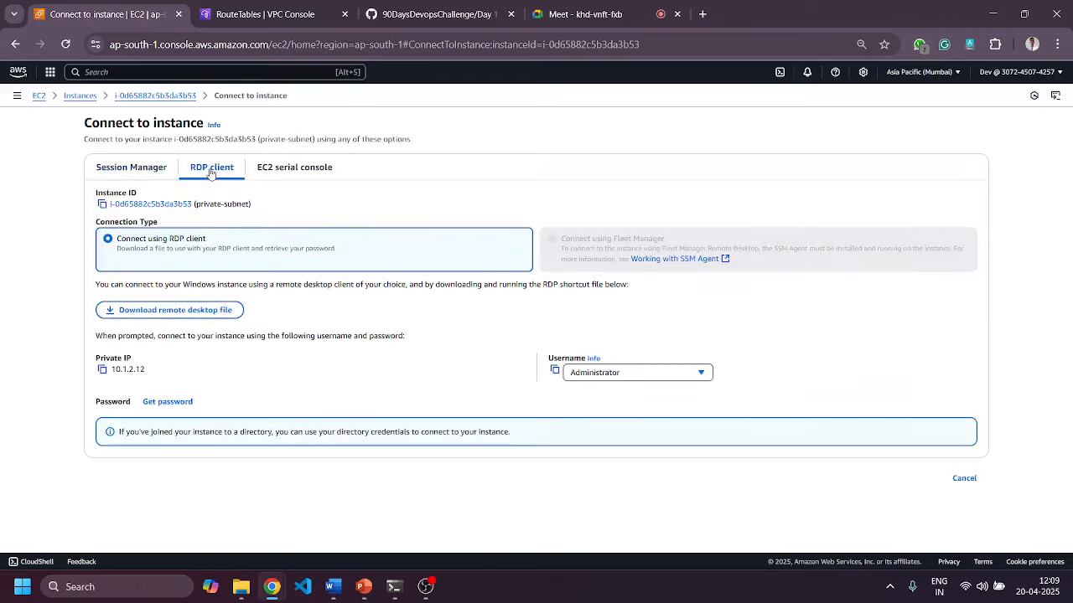
left_click(169, 311)
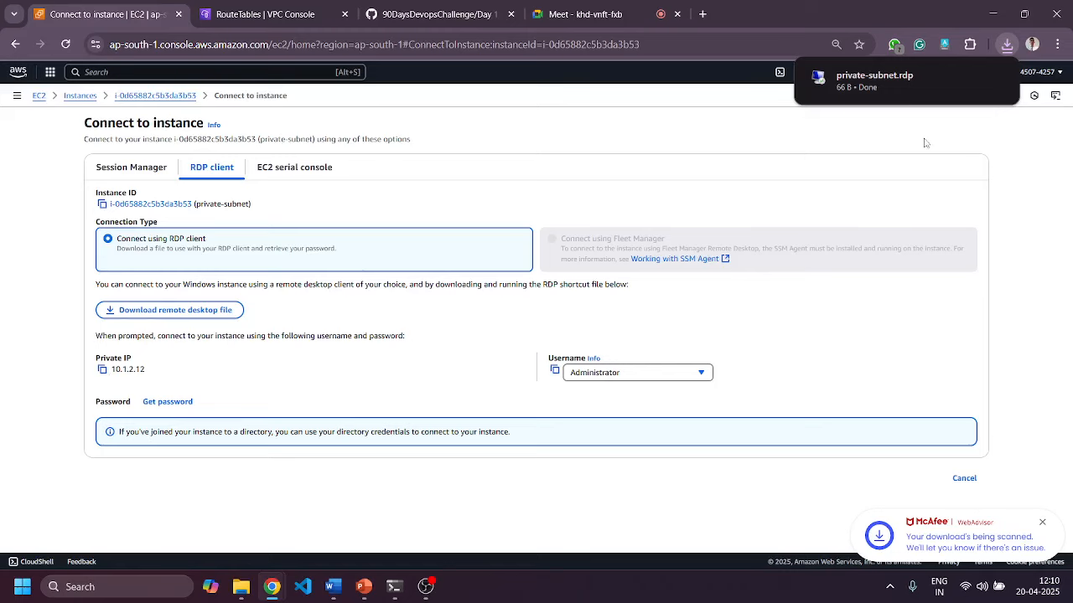
mouse_move(878, 83)
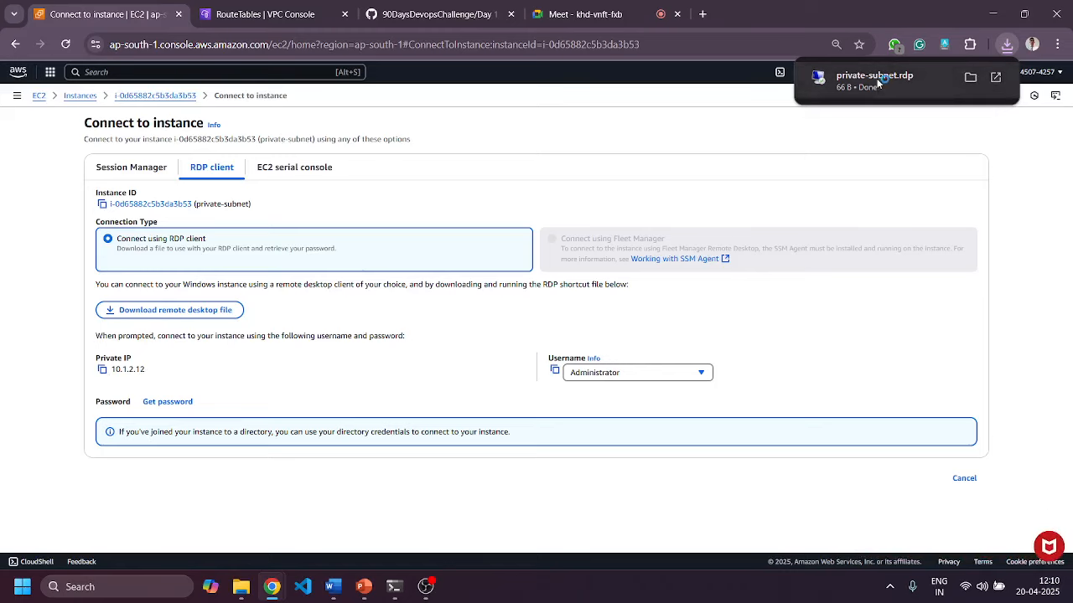
left_click(874, 81)
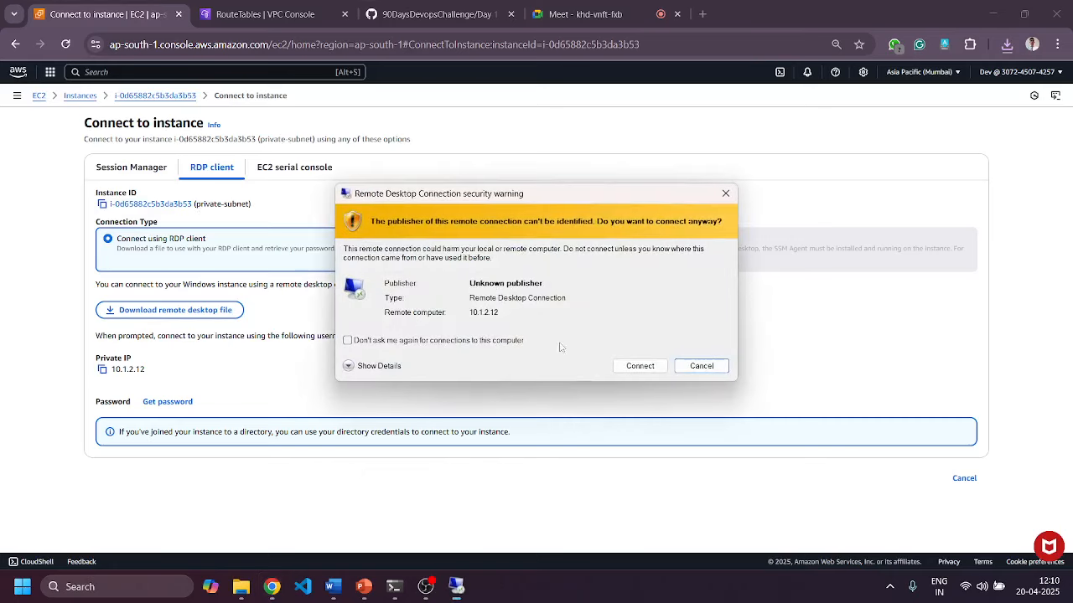
left_click(634, 362)
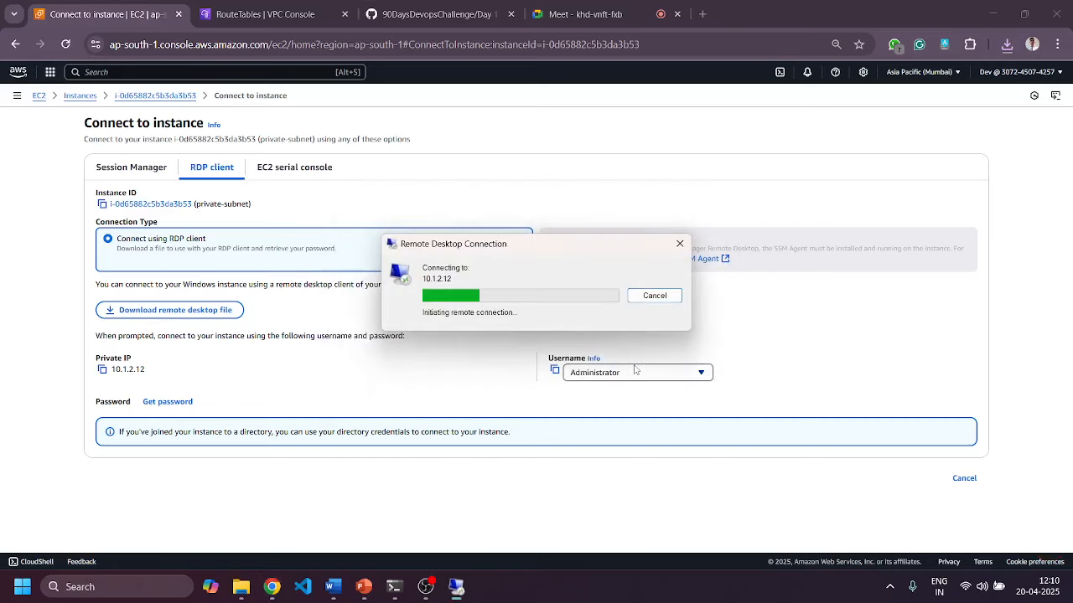
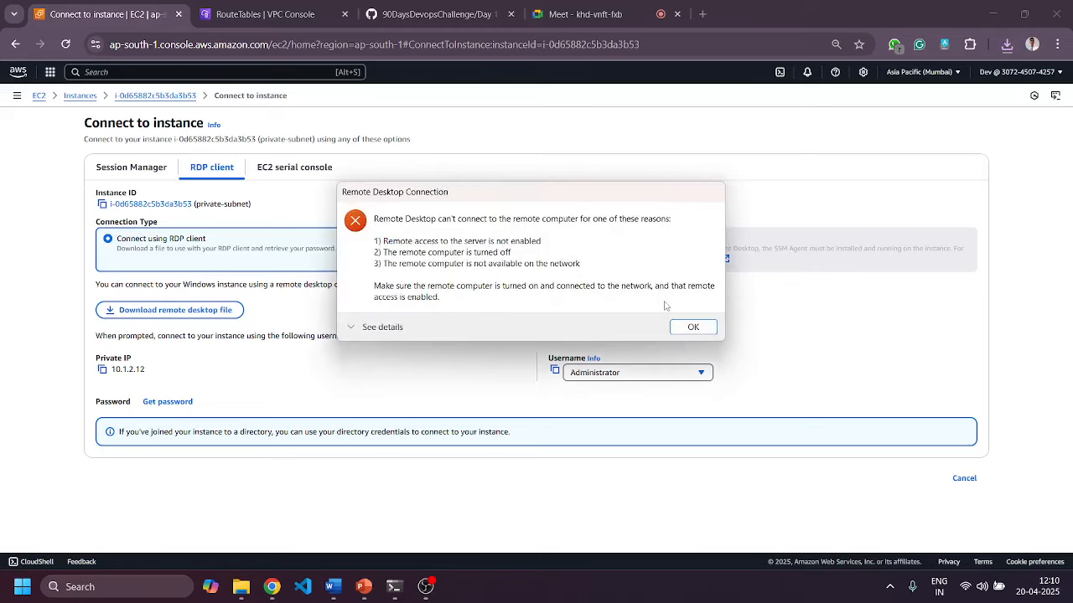
Dismiss the RDP error, return to Instances, and select only the public-subnet instance (13.232.241.150).
left_click(684, 324)
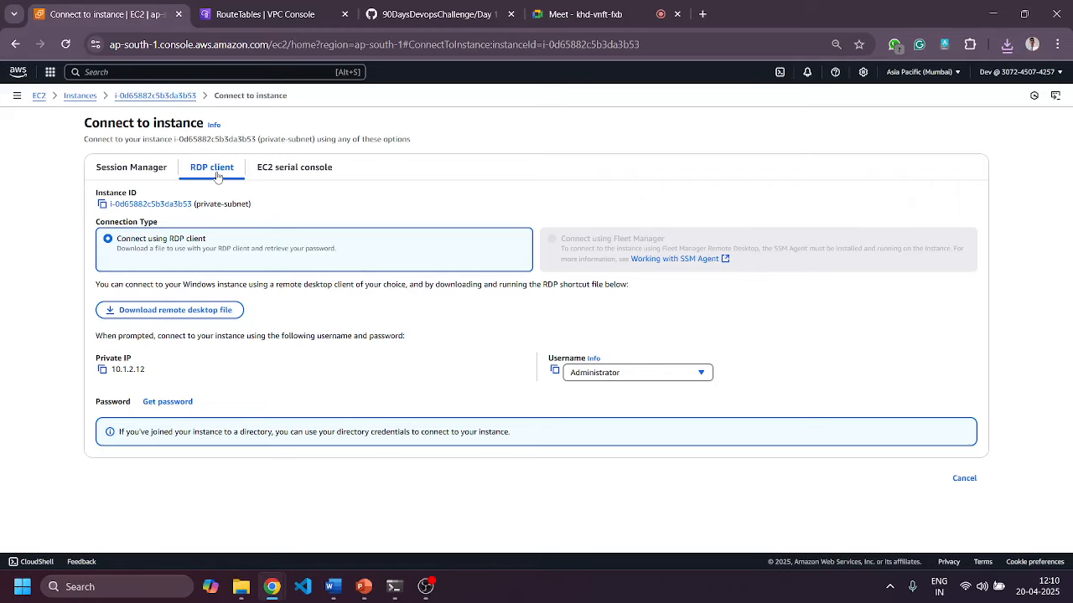
left_click(80, 95)
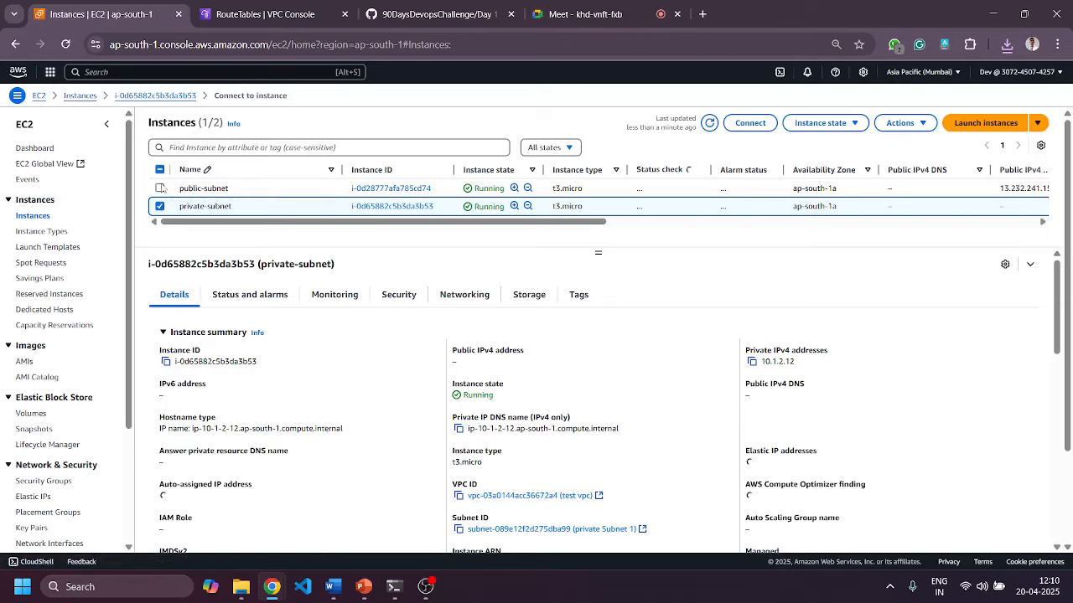
left_click(159, 189)
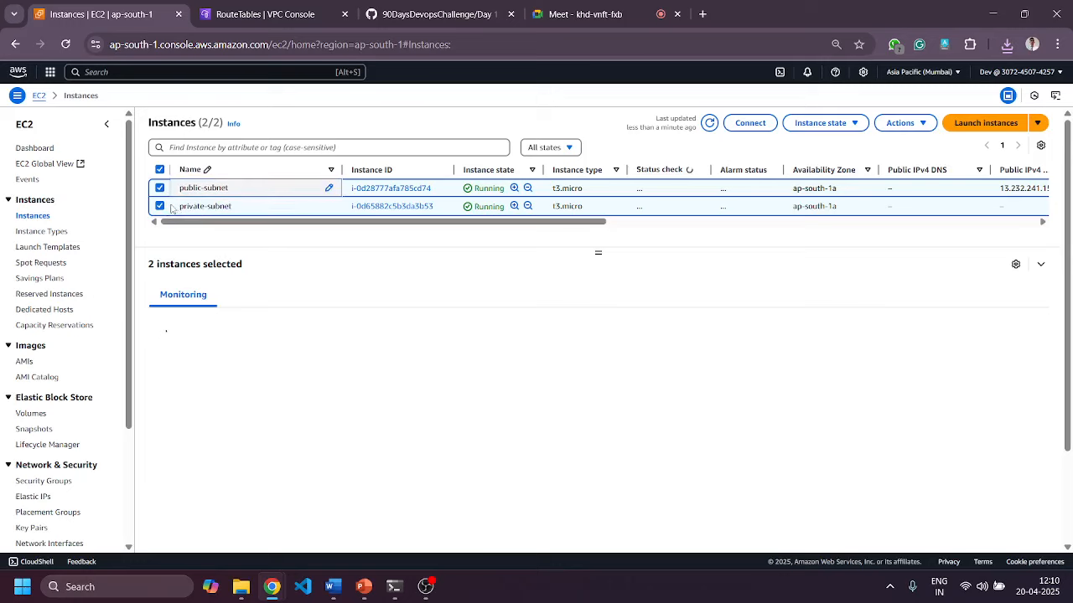
left_click(159, 206)
left_click(160, 206)
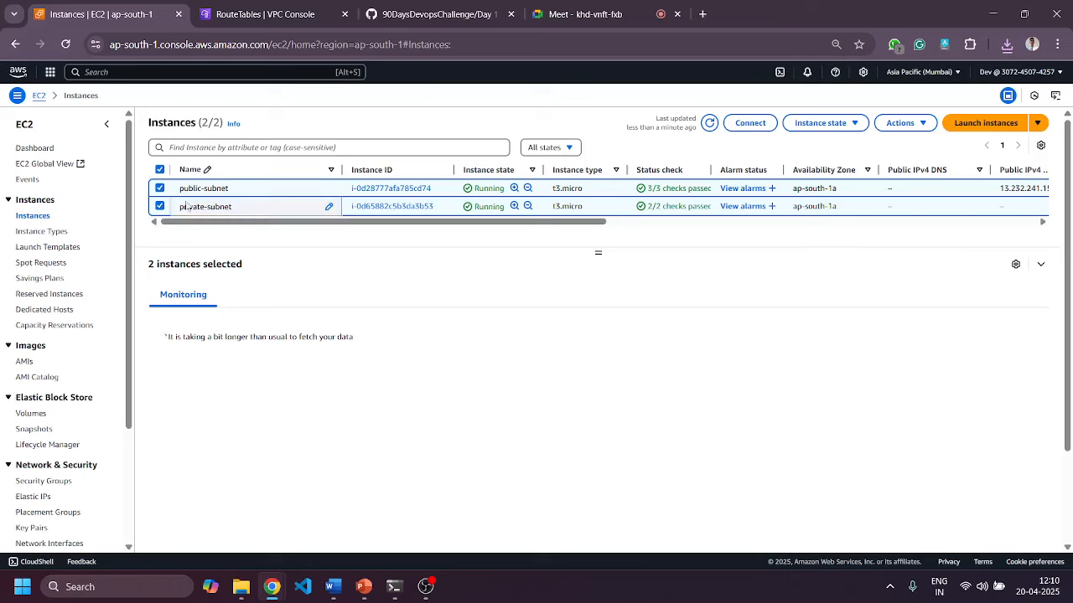
left_click(160, 206)
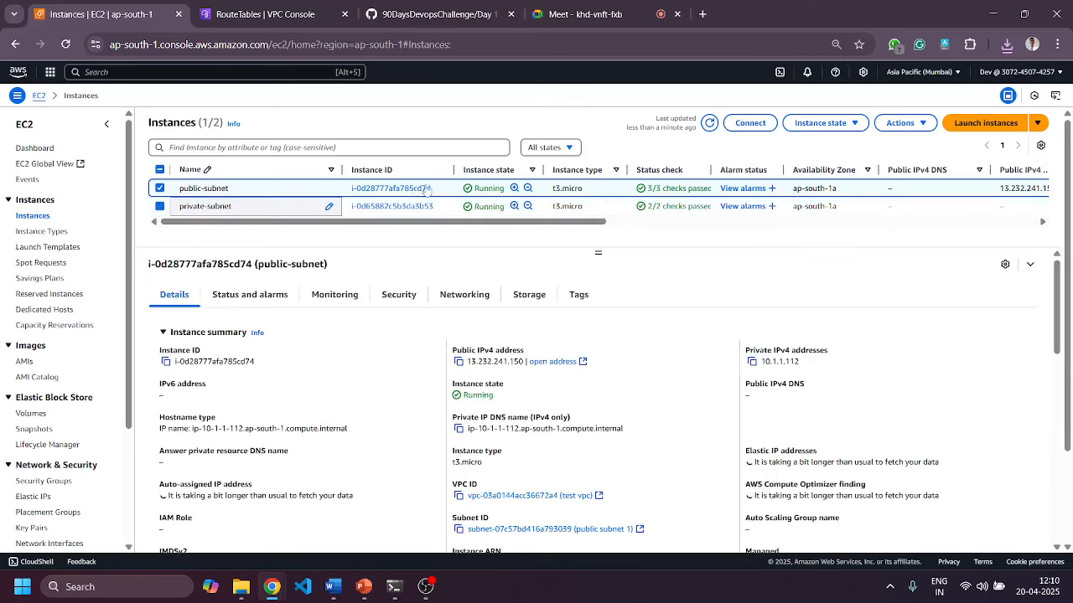
Show the public-subnet instance's RDP client details and launch Remote Desktop Connection from Windows search.
left_click(744, 123)
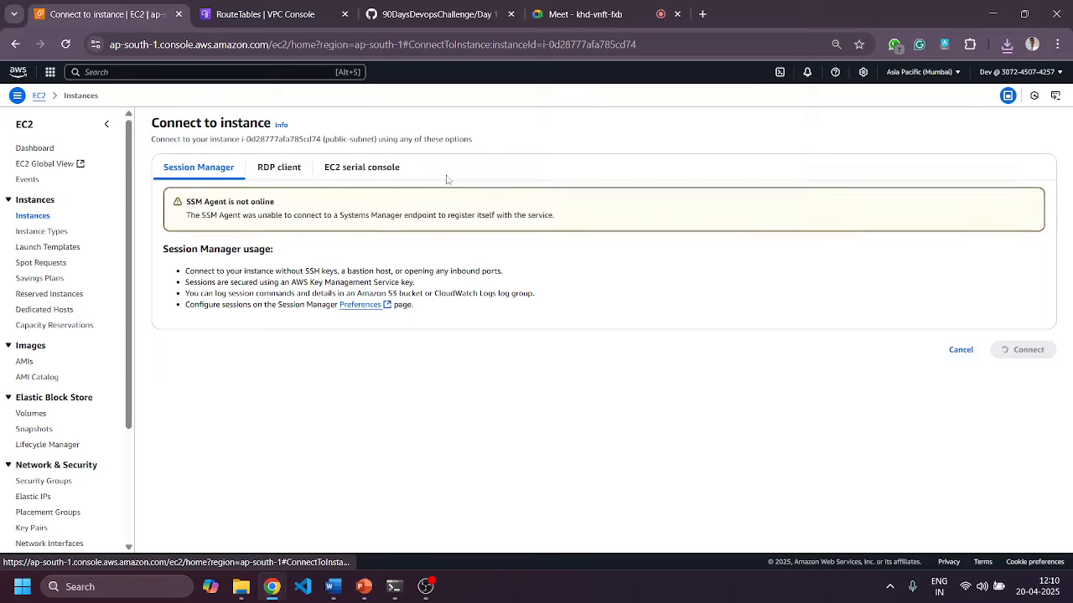
left_click(222, 171)
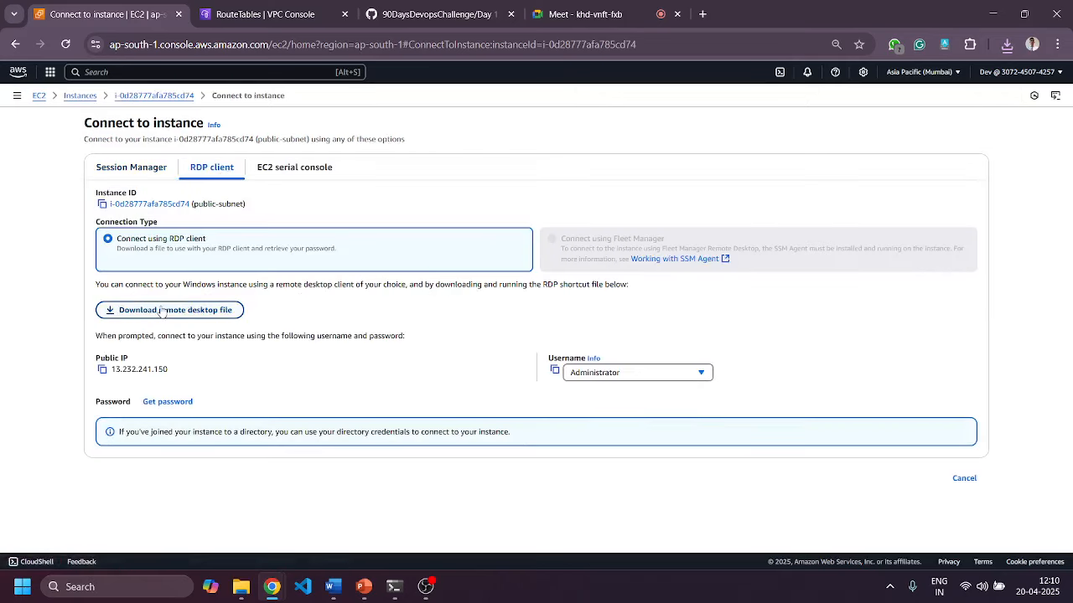
key("super+r")
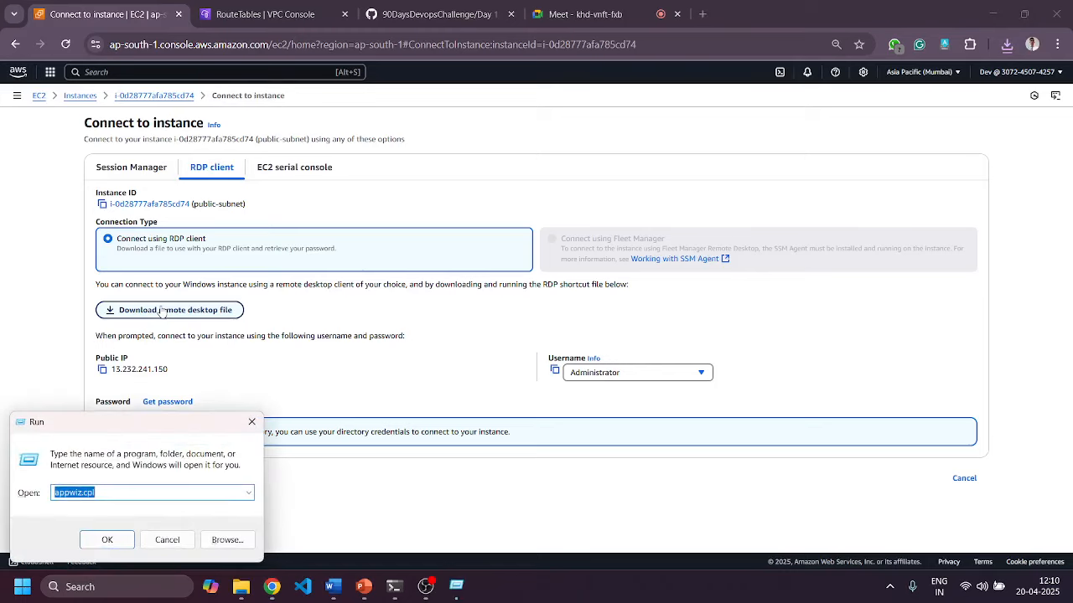
type("rdp")
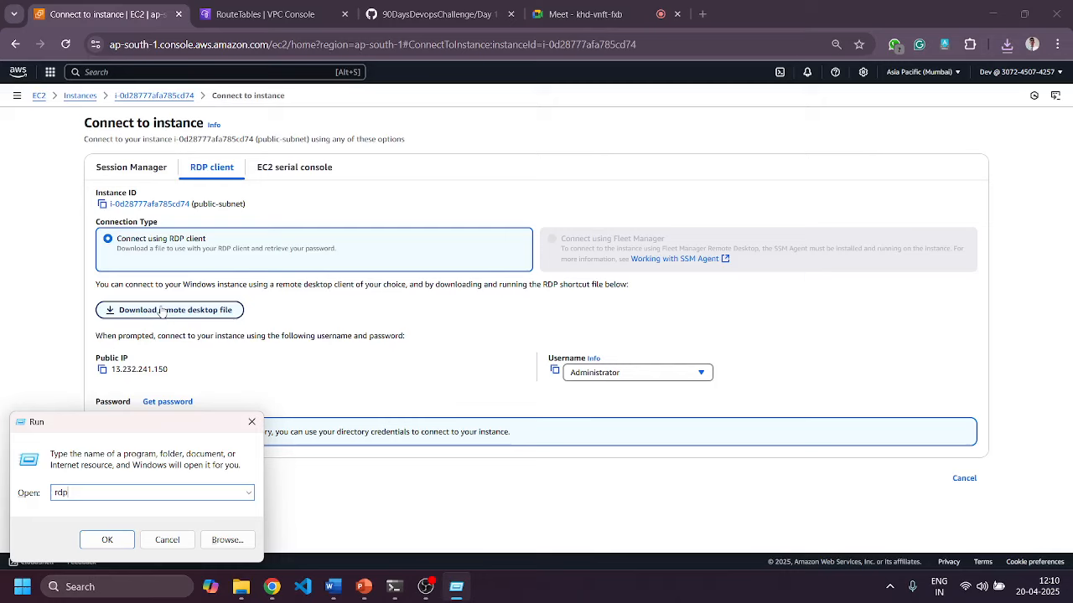
key("Return")
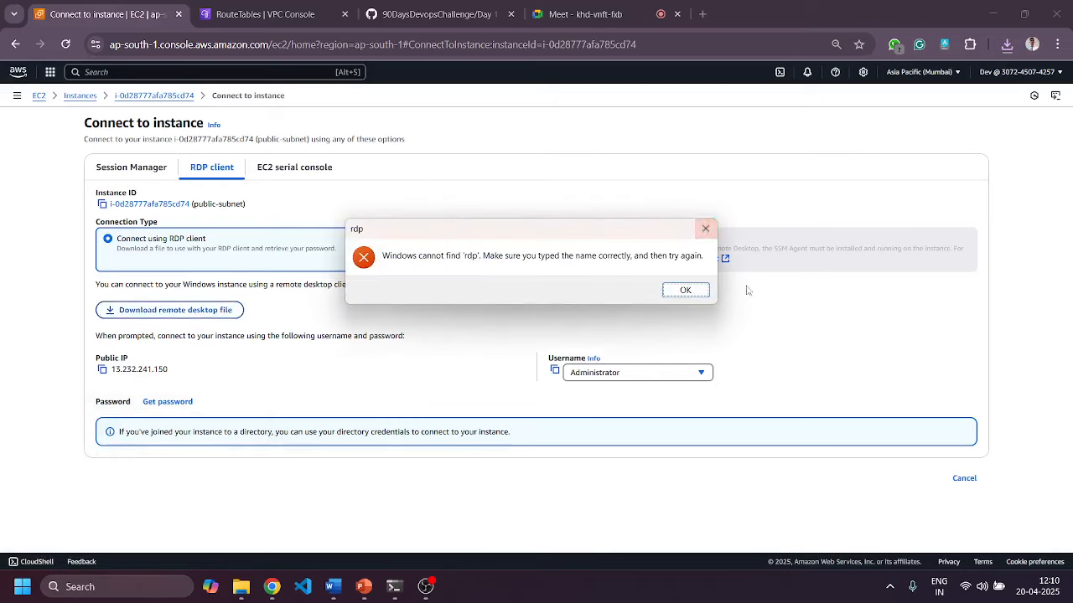
left_click(685, 291)
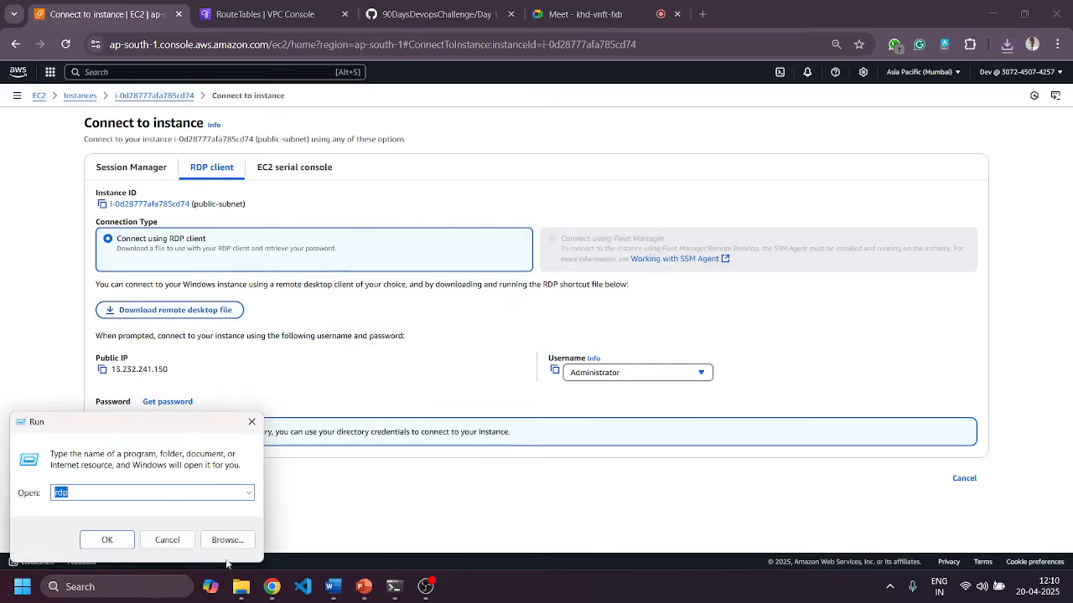
left_click(133, 585)
type("rdp")
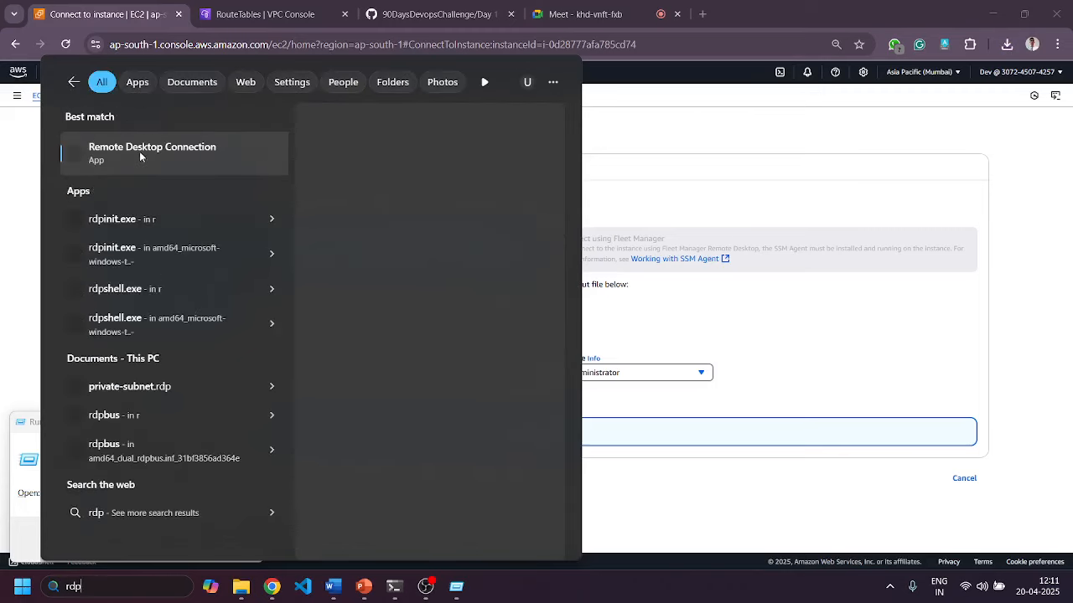
left_click(140, 156)
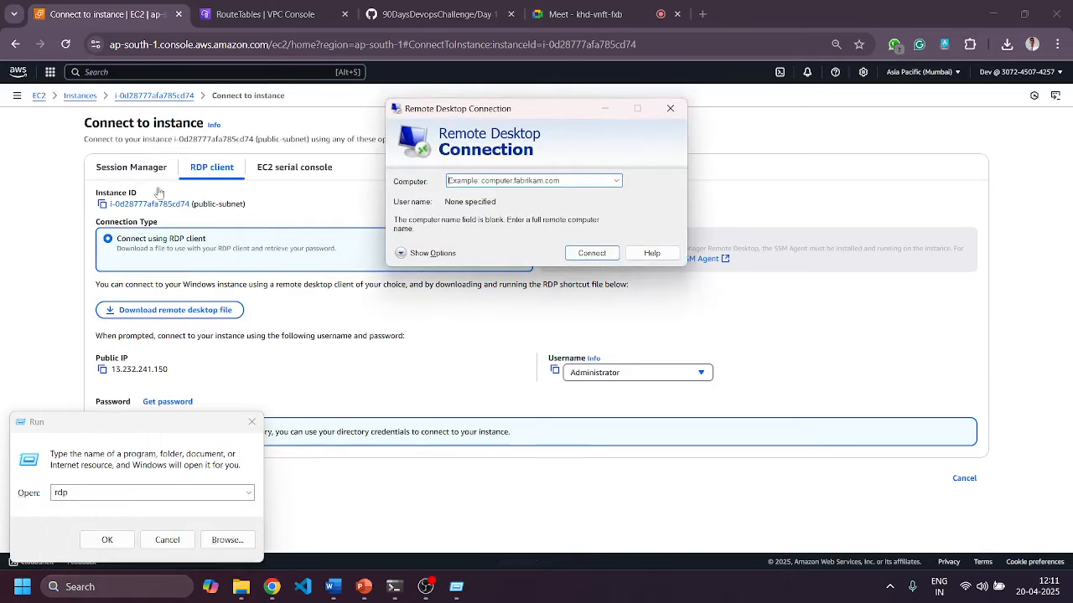
left_click(251, 421)
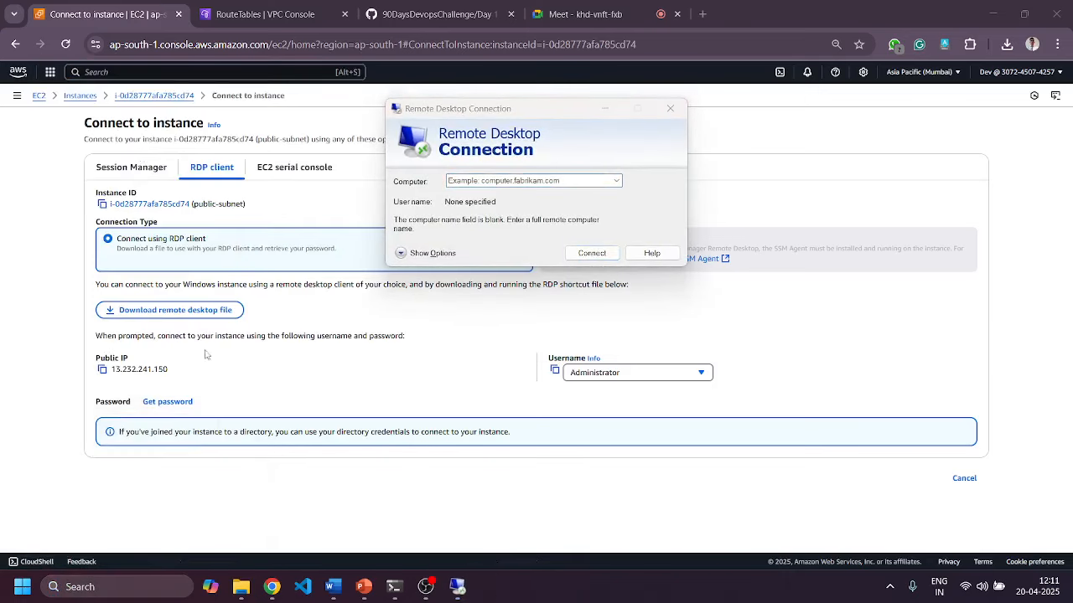
Start a Remote Desktop connection to the public IP 13.232.241.150.
left_click(103, 371)
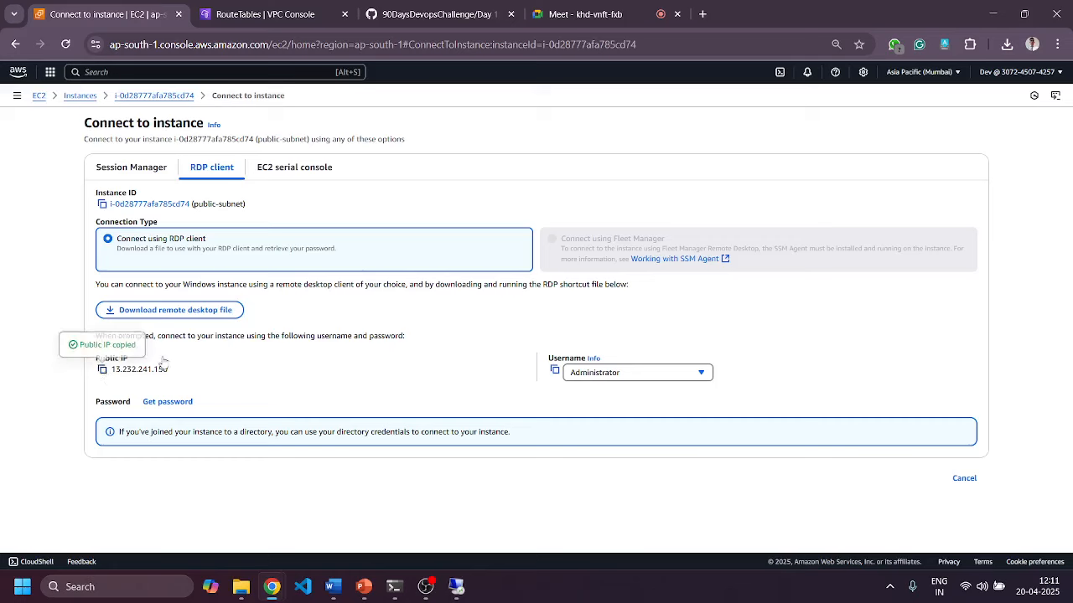
left_click(465, 586)
left_click(483, 180)
key("ctrl+v")
left_click(592, 254)
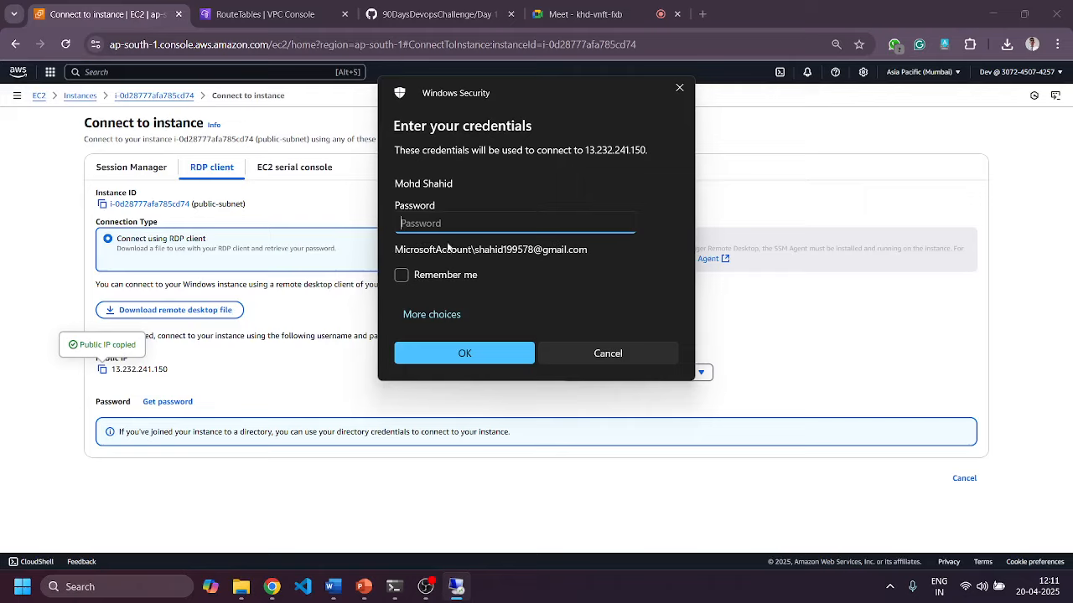
Sign in with a different account, entering Administrator as the user name.
left_click(433, 316)
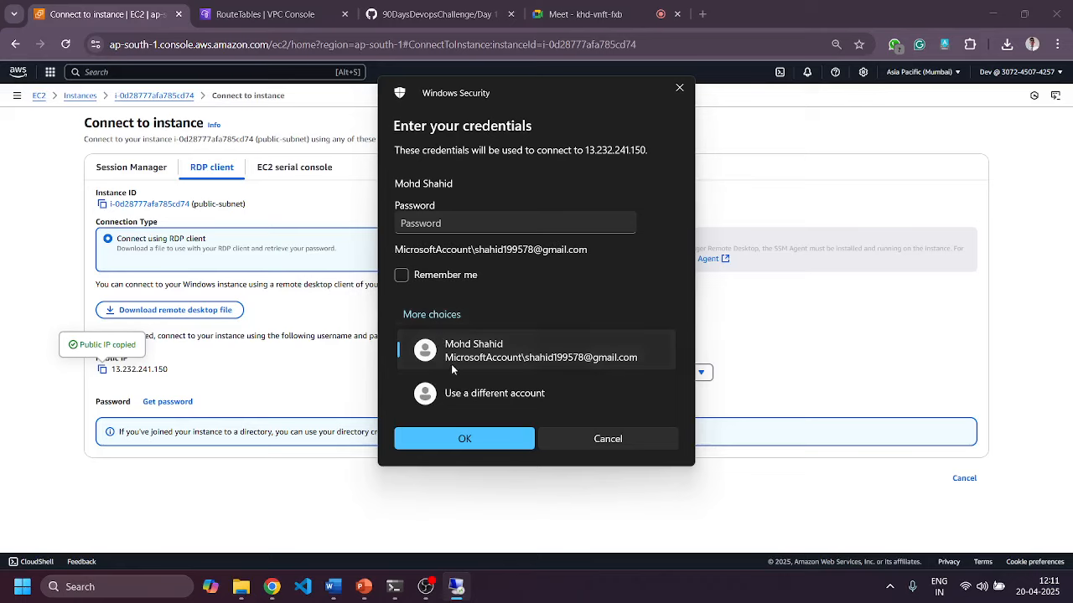
left_click(455, 395)
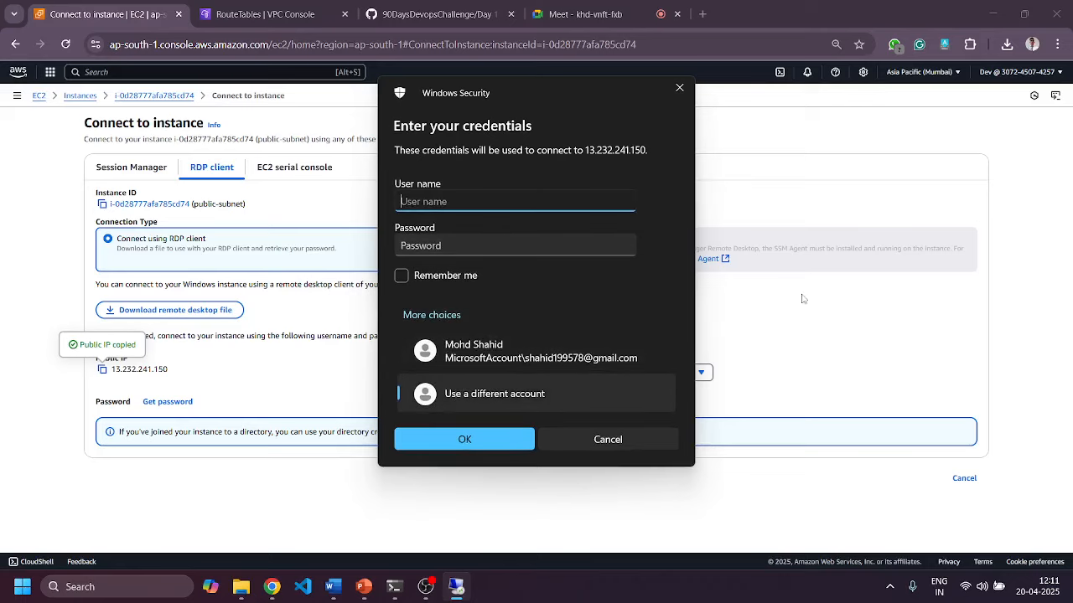
left_click(802, 299)
left_click(555, 370)
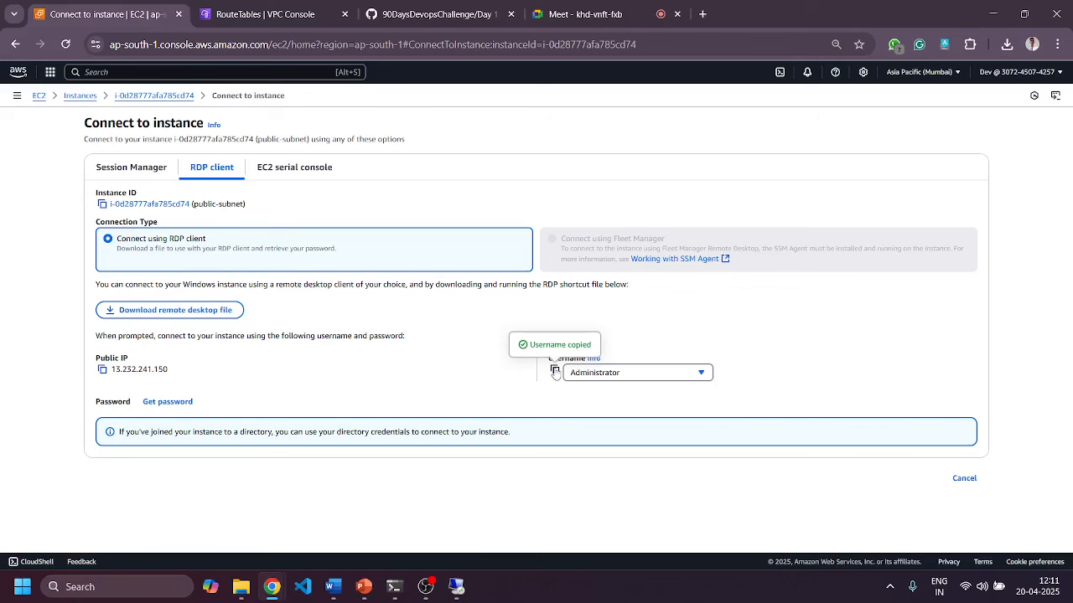
key("alt+Tab")
key("ctrl+v")
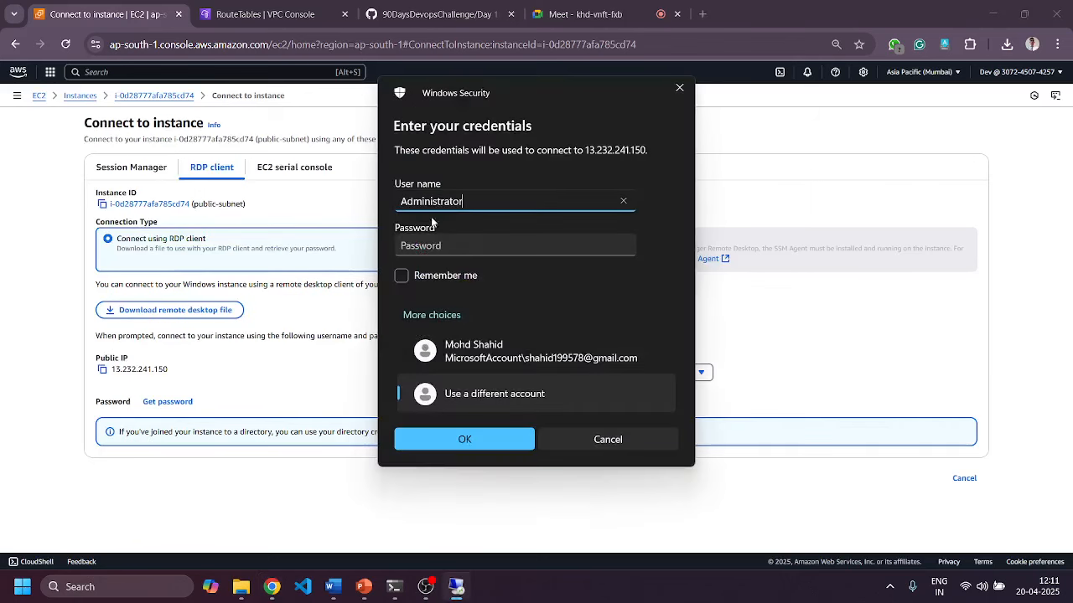
left_click(291, 372)
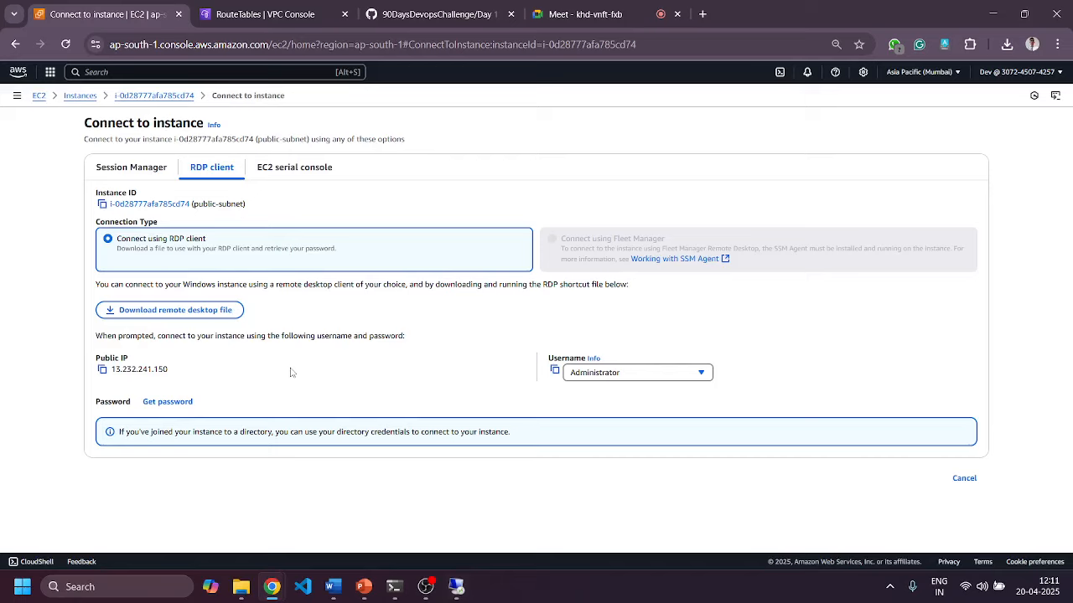
Decrypt the Administrator password using blue-green.pem from Downloads and copy it.
left_click(176, 403)
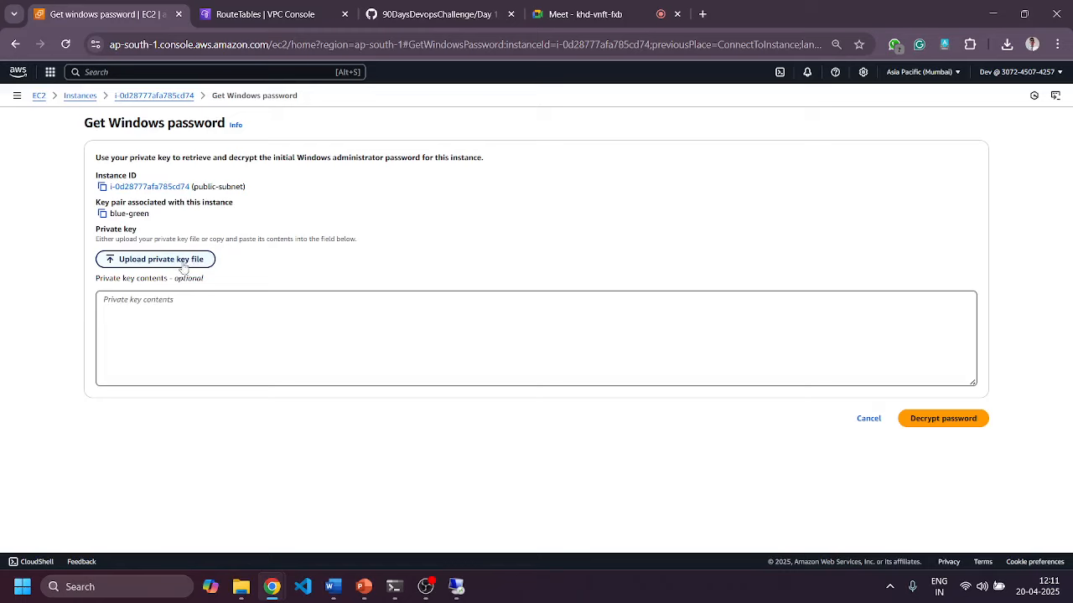
left_click(178, 262)
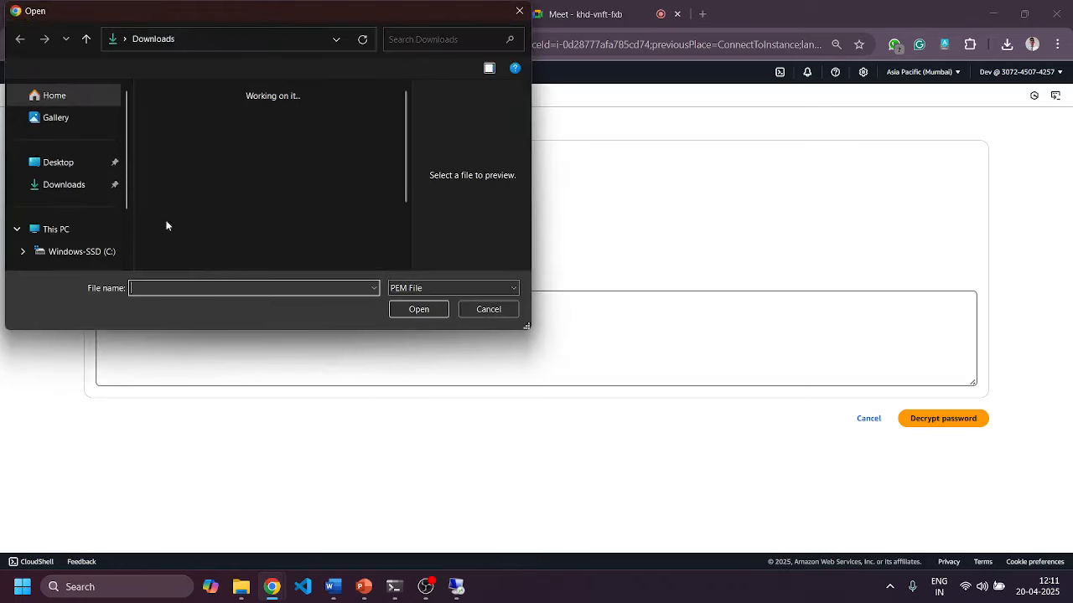
left_click(62, 186)
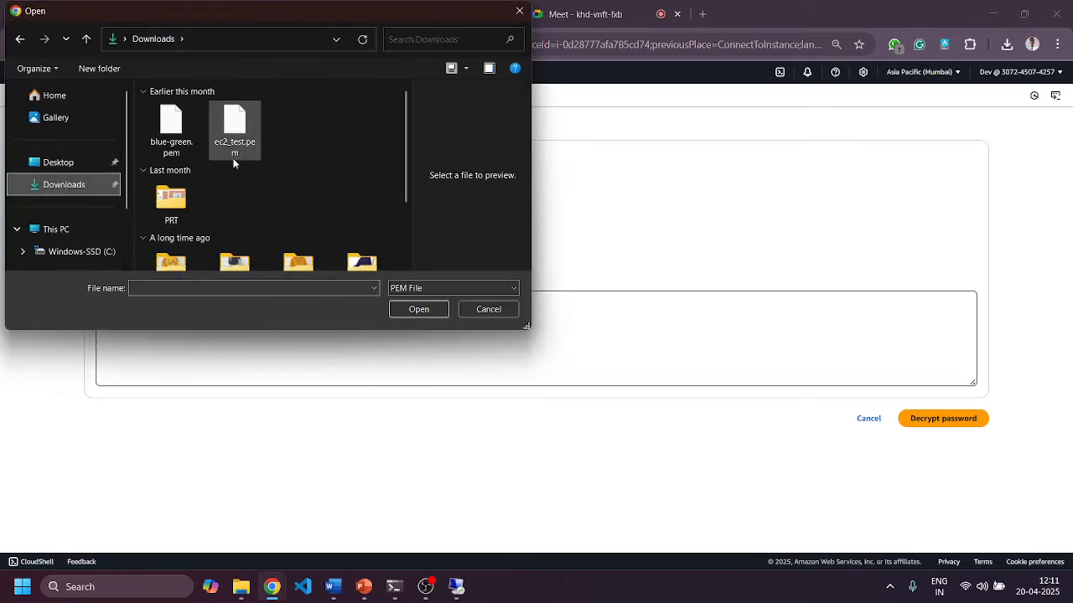
double_click(170, 127)
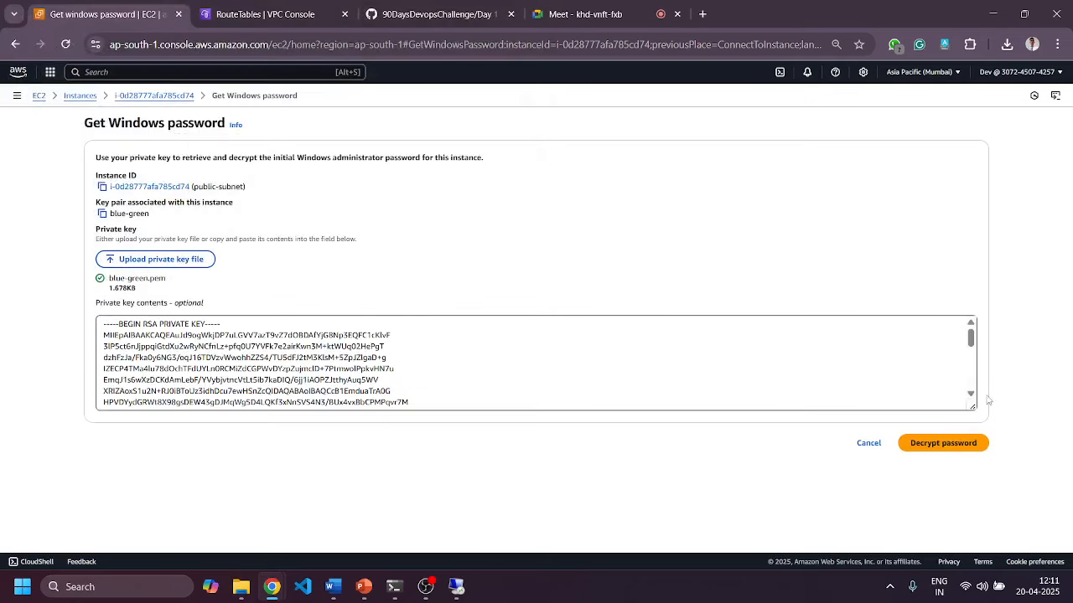
left_click(953, 440)
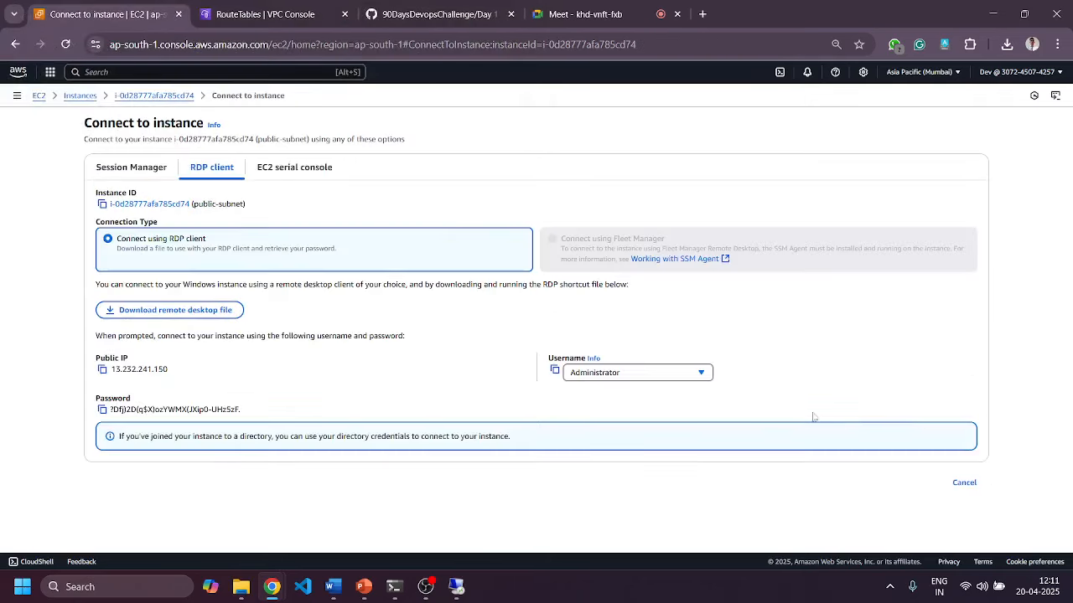
left_click(101, 408)
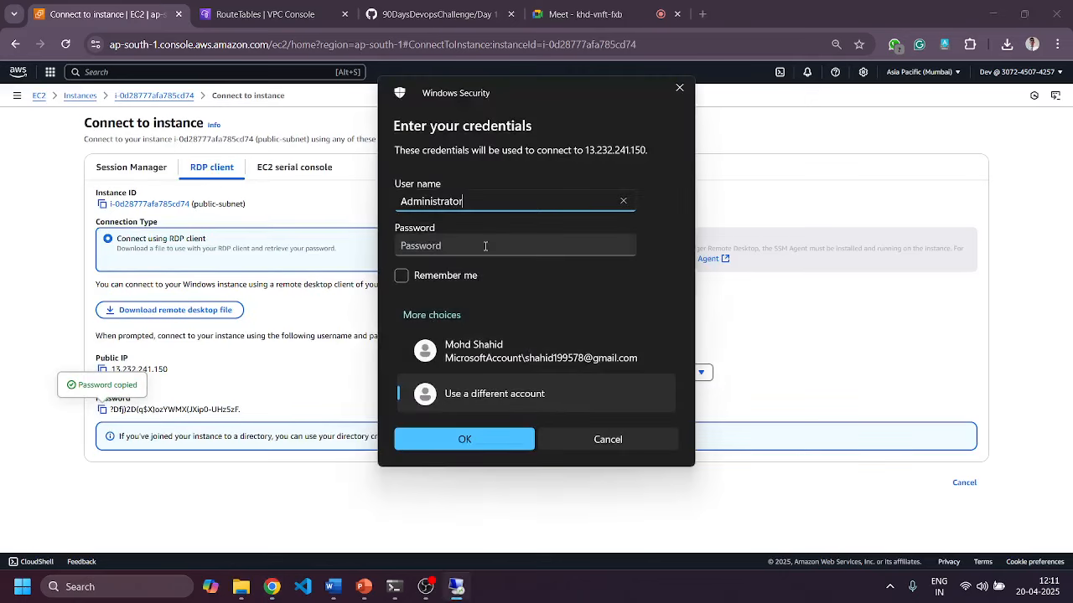
Enter the password in Windows Security and accept the unverified certificate to connect.
left_click(486, 245)
key("ctrl+v")
left_click(459, 441)
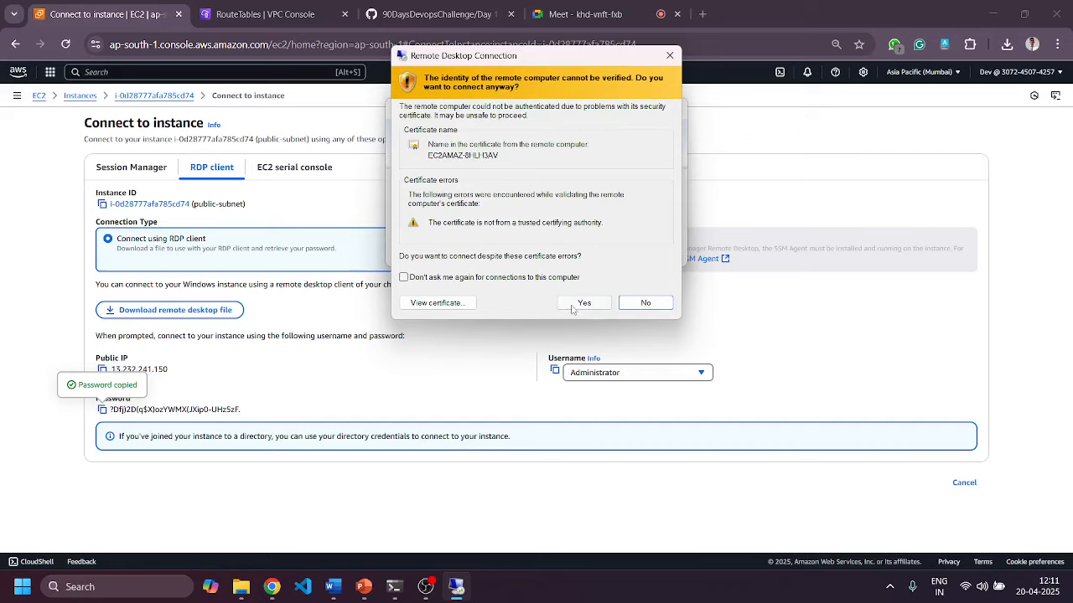
left_click(571, 306)
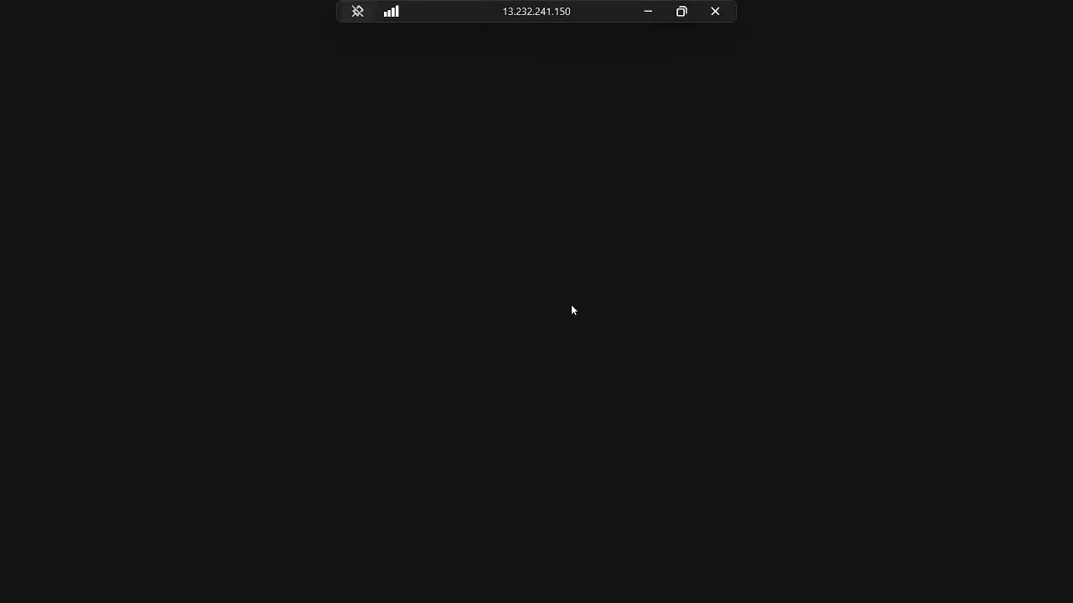
Once the session to 13.232.241.150 connects, minimize it to reveal the EC2 Connect page.
left_click(647, 11)
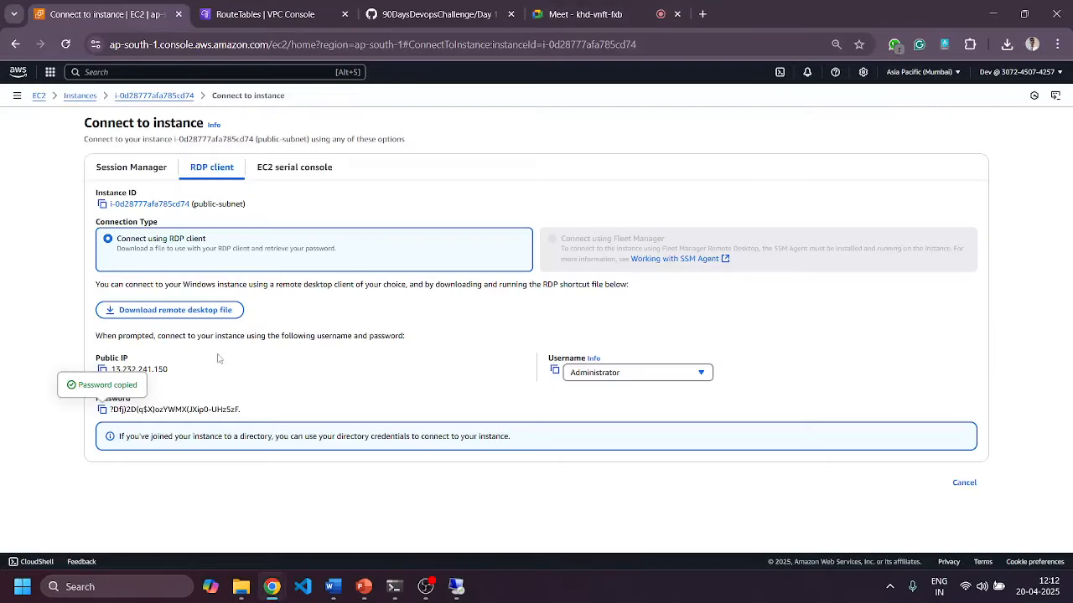
Post the public IP 13.232.241.150 in the Meet in-call chat.
left_click(103, 369)
left_click(575, 17)
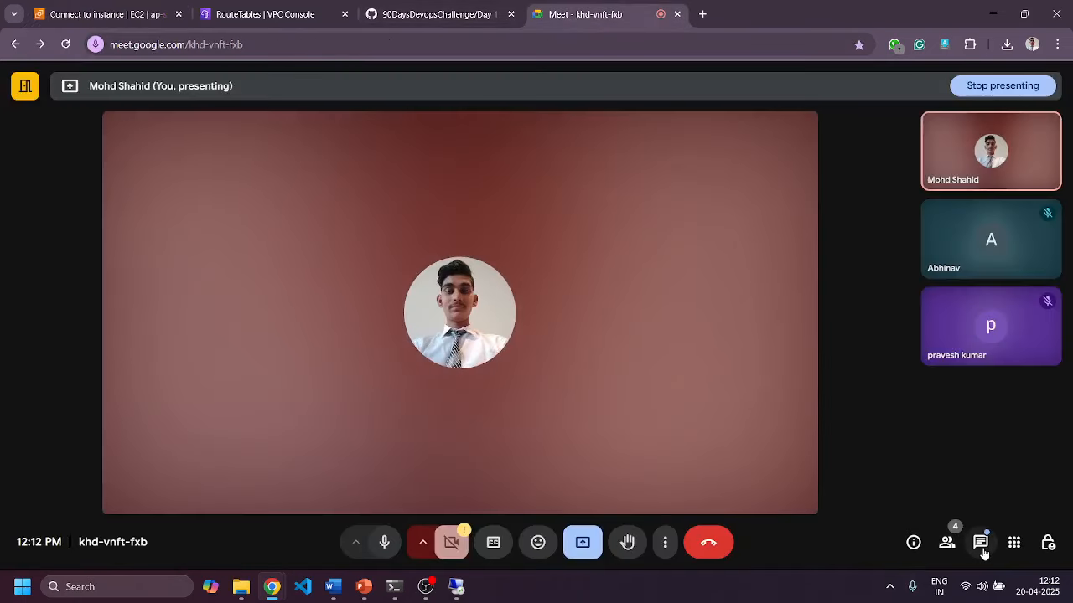
left_click(980, 543)
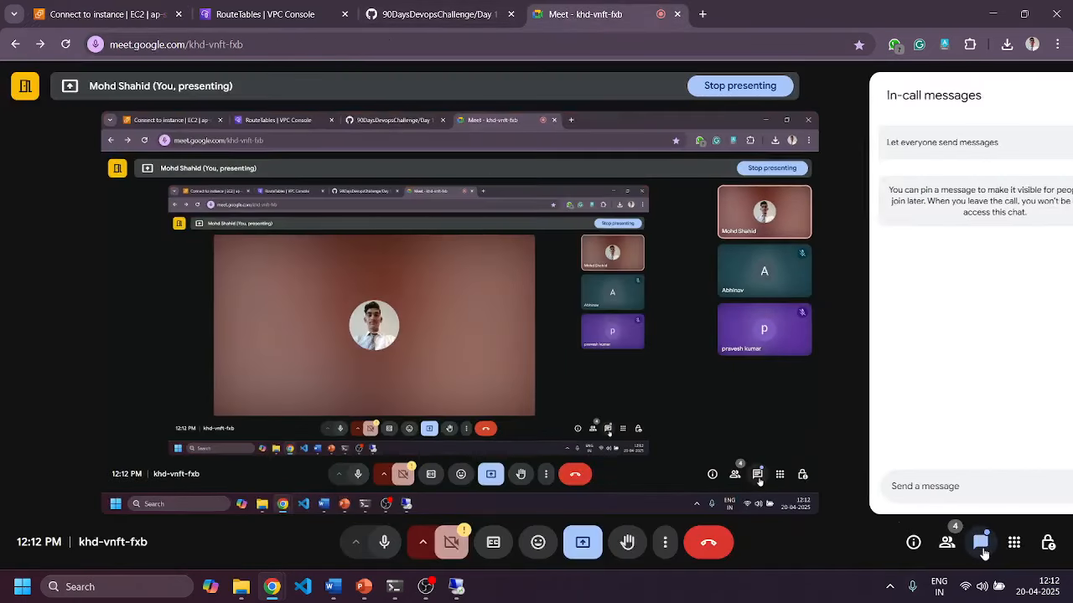
key("ctrl+v")
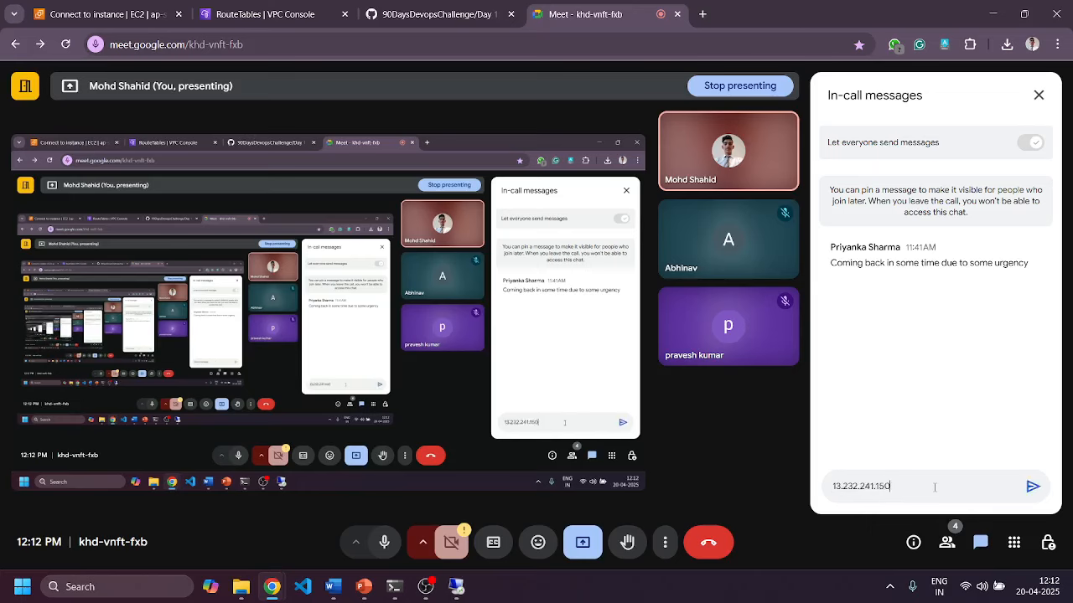
key("Return")
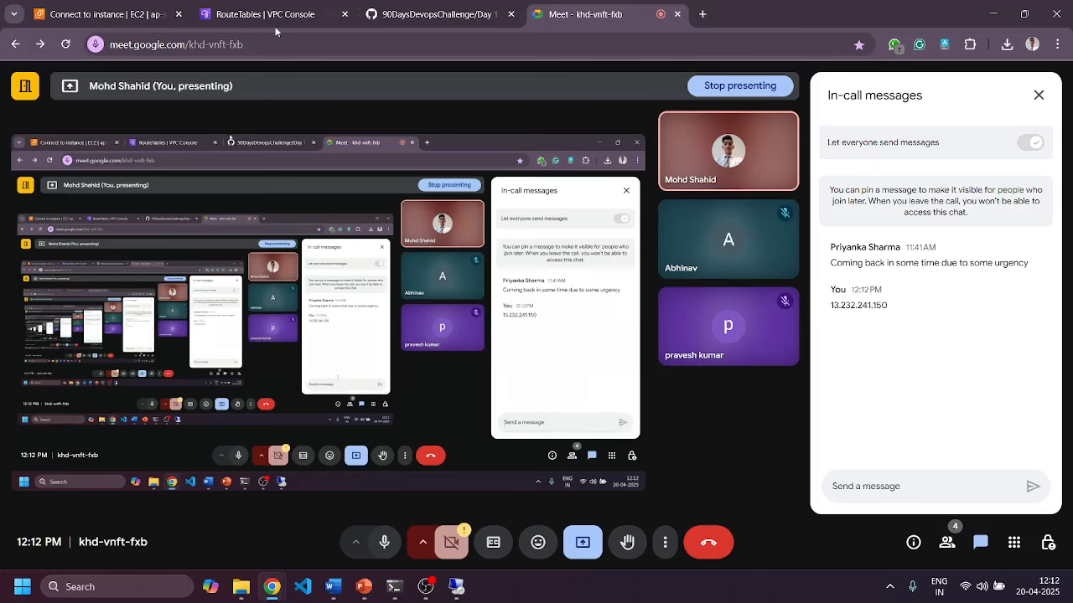
Post the decrypted Administrator password in the Meet chat.
left_click(104, 15)
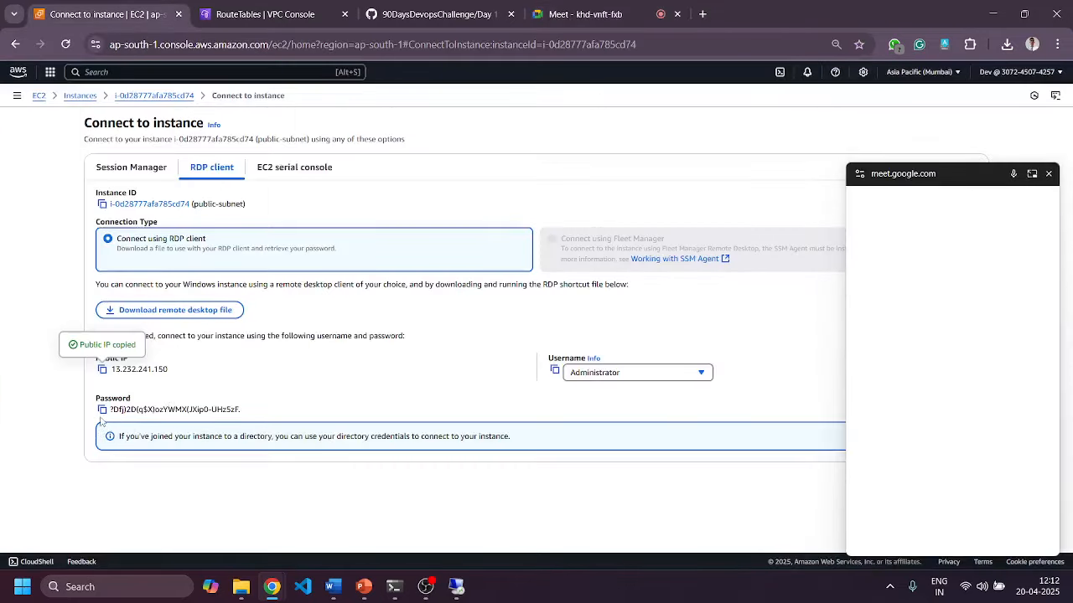
left_click(102, 409)
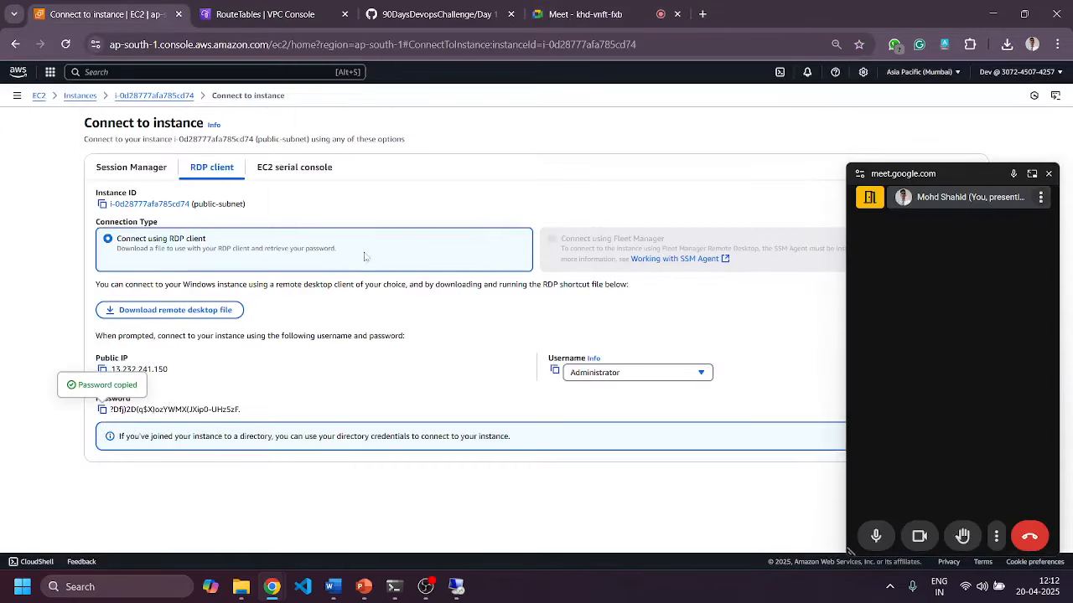
left_click(553, 13)
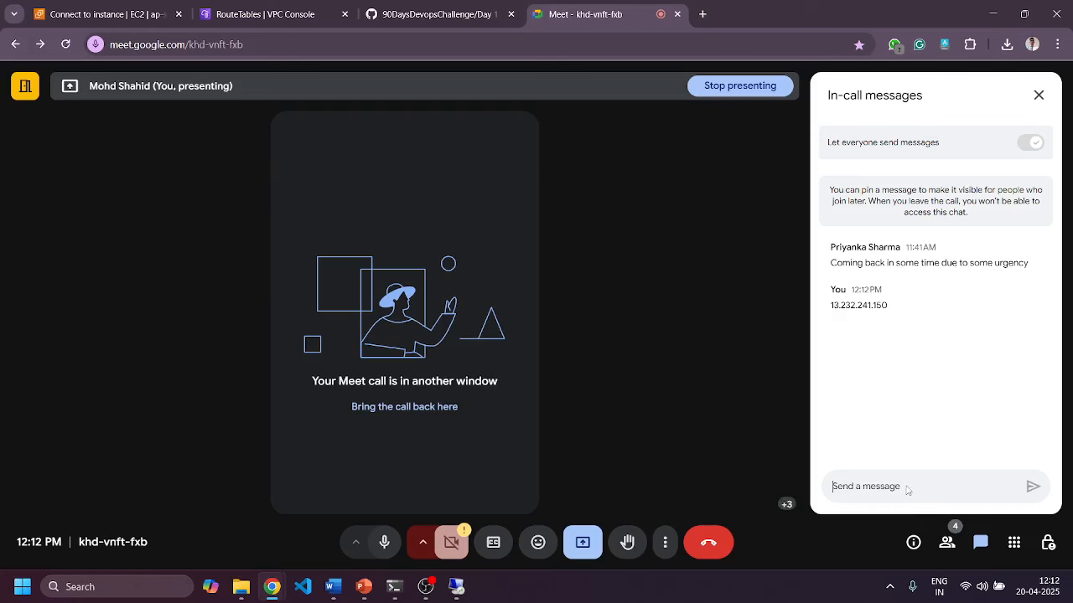
key("ctrl+v")
key("Return")
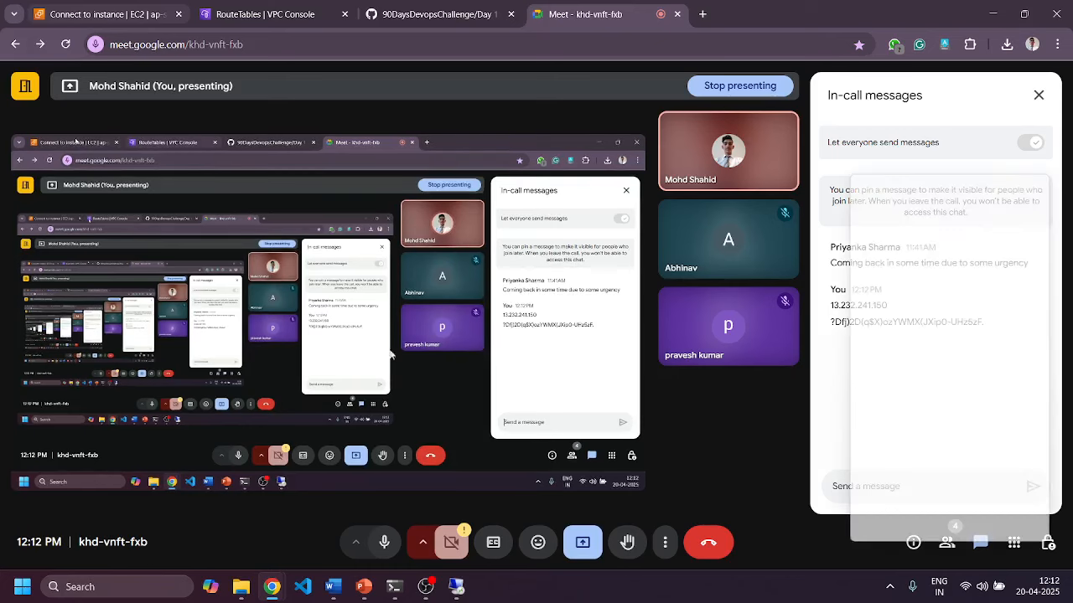
Post the username Administrator in the chat and close the floating Meet mini window.
left_click(109, 15)
left_click(555, 371)
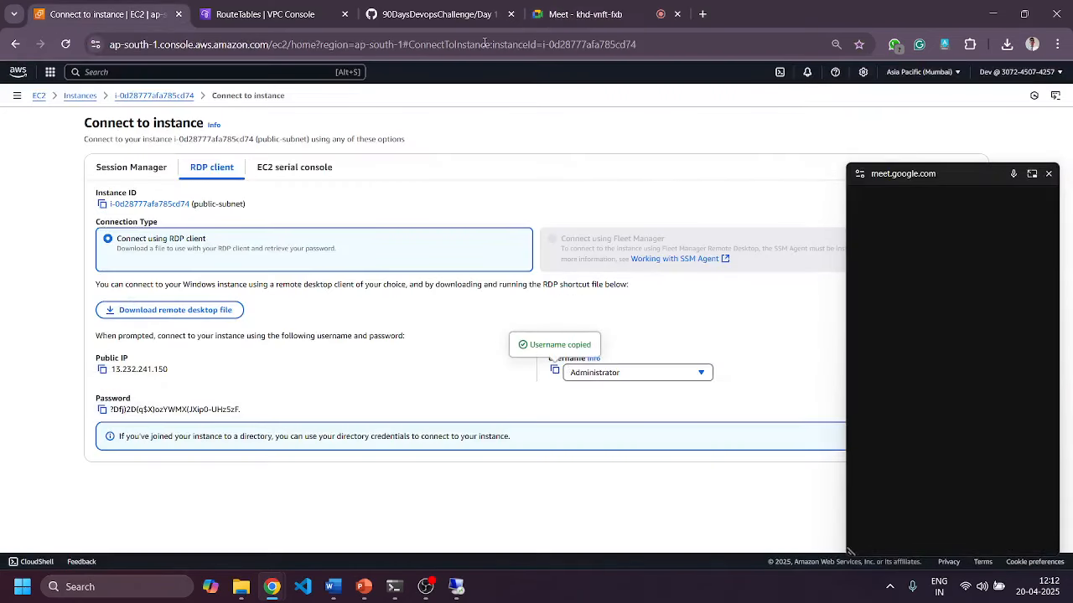
left_click(582, 15)
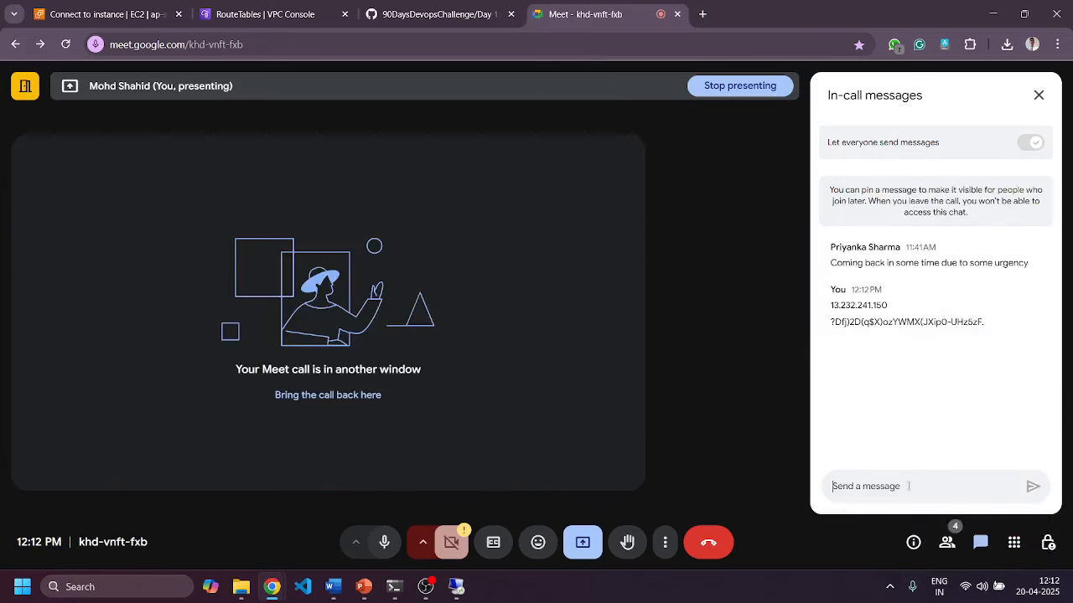
left_click(905, 485)
key("ctrl+v")
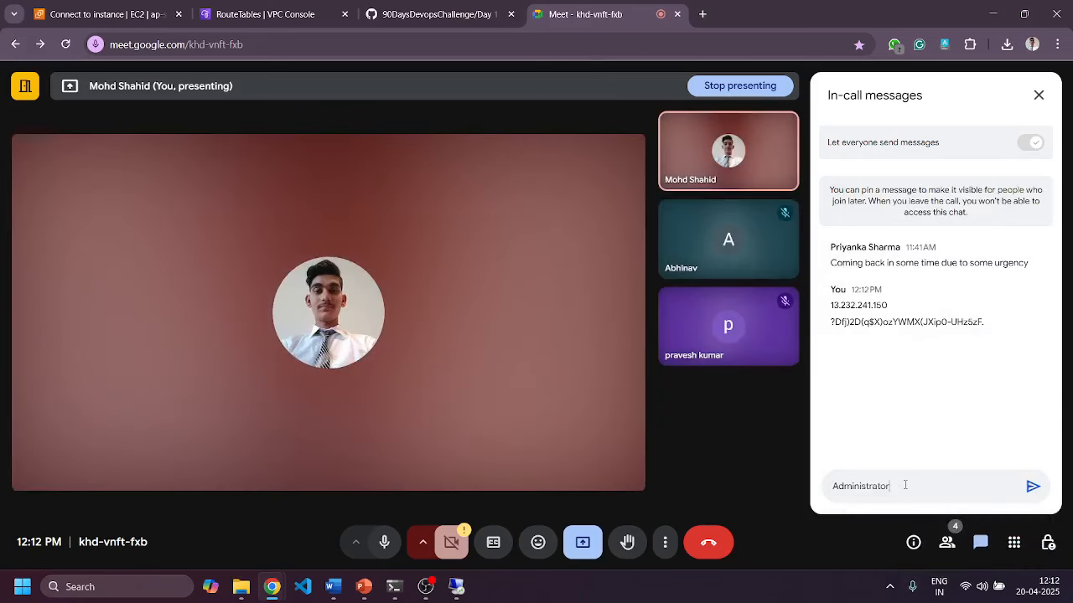
key("Return")
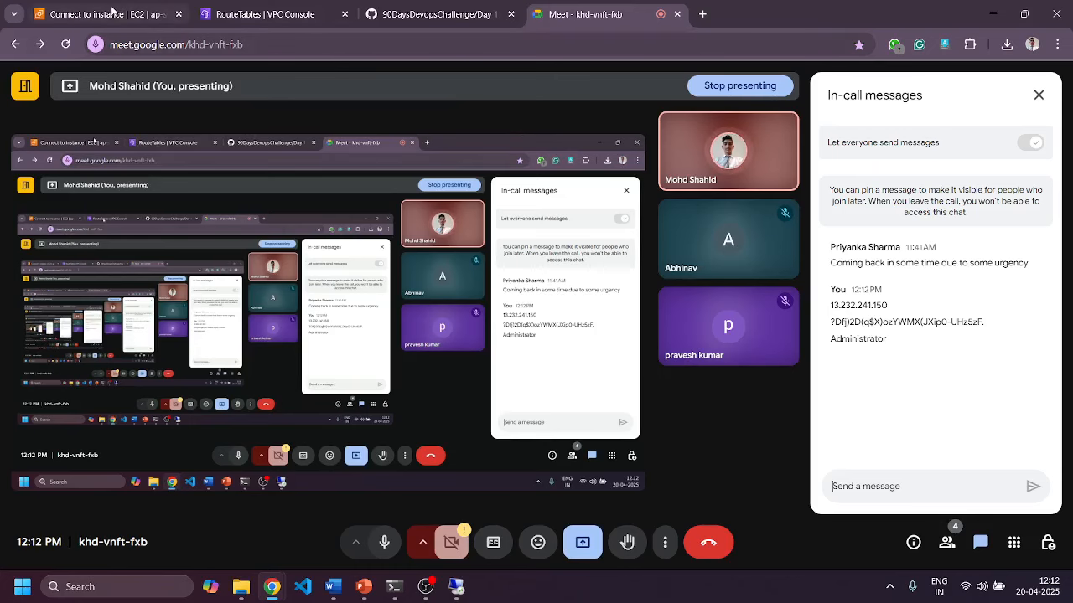
left_click(113, 15)
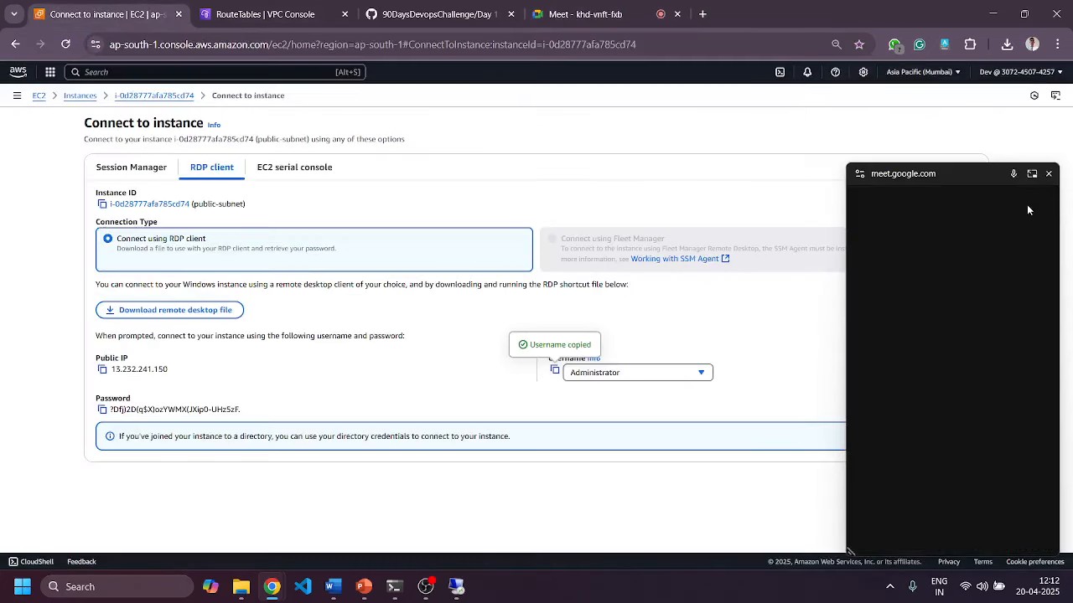
left_click(1048, 175)
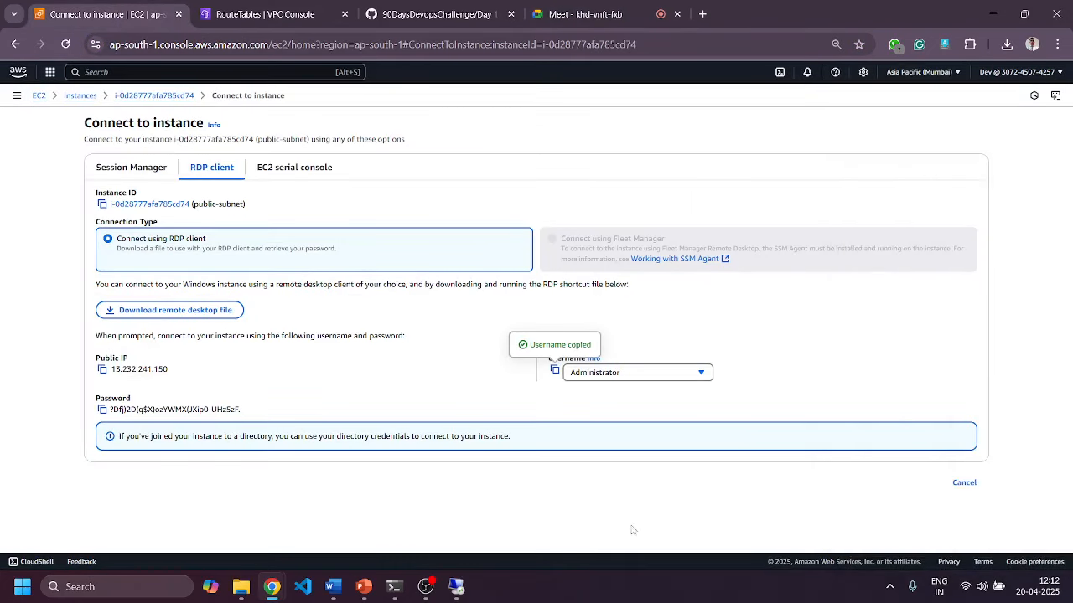
Restore the full-screen remote session and open the remote Windows Start menu.
left_click(495, 528)
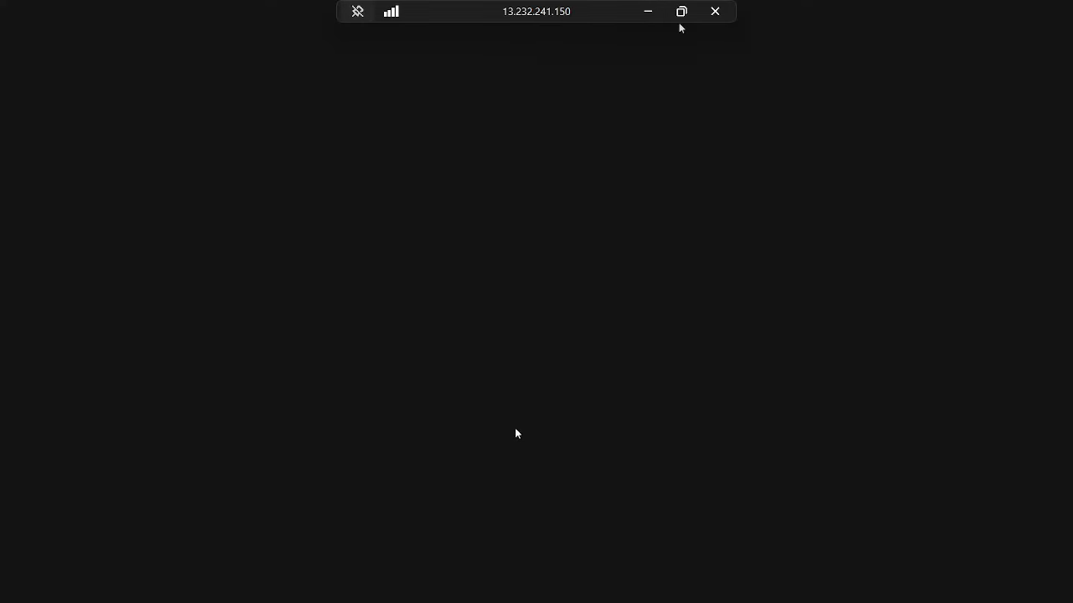
key("super")
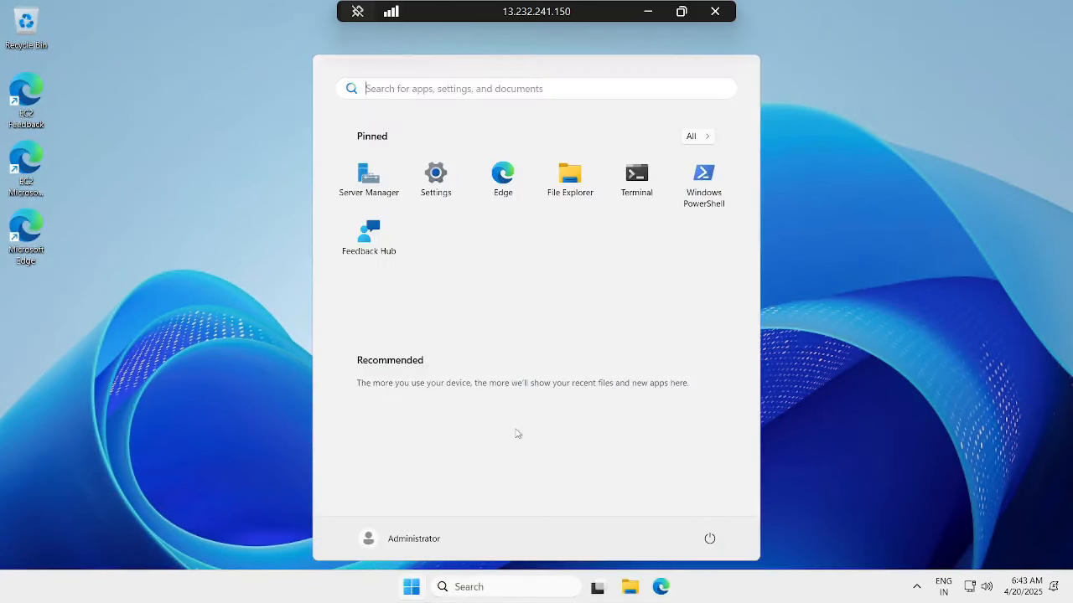